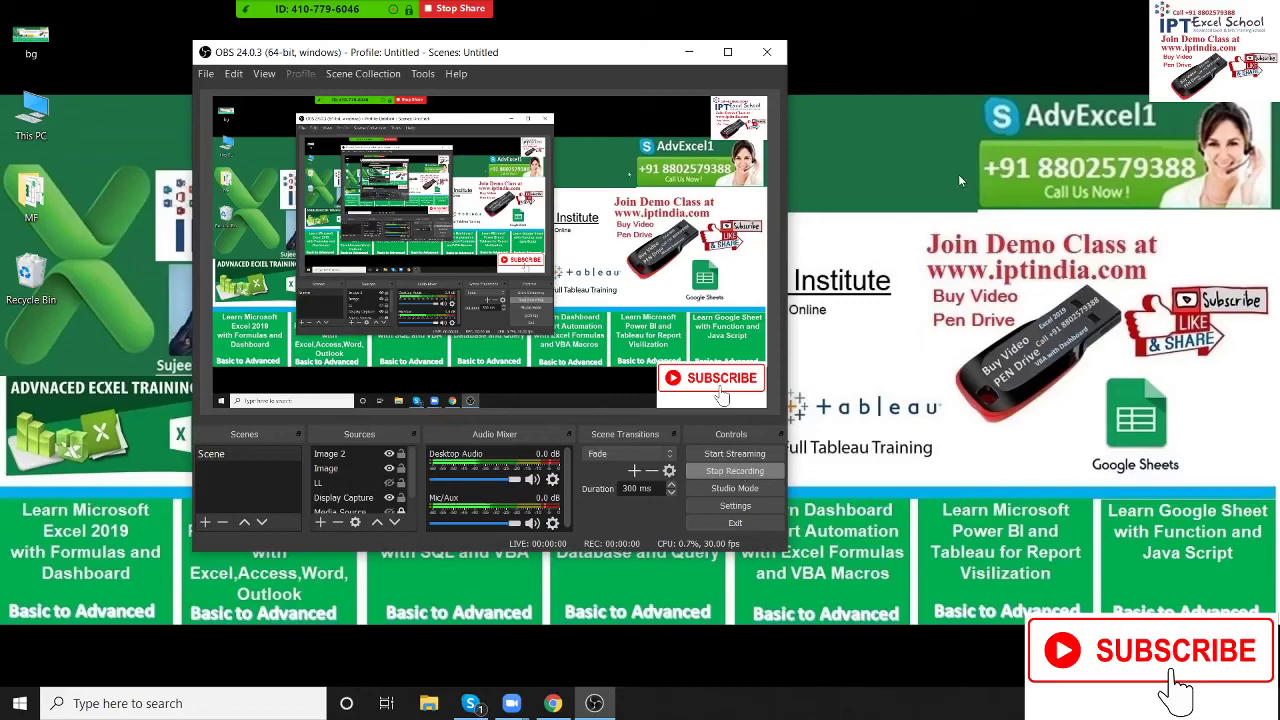
Step: Hide OBS and launch Excel by searching 'exce' from the Windows taskbar
{"action": "left_click", "coordinate": [690, 52]}
{"action": "key", "text": "super"}
{"action": "type", "text": "ex"}
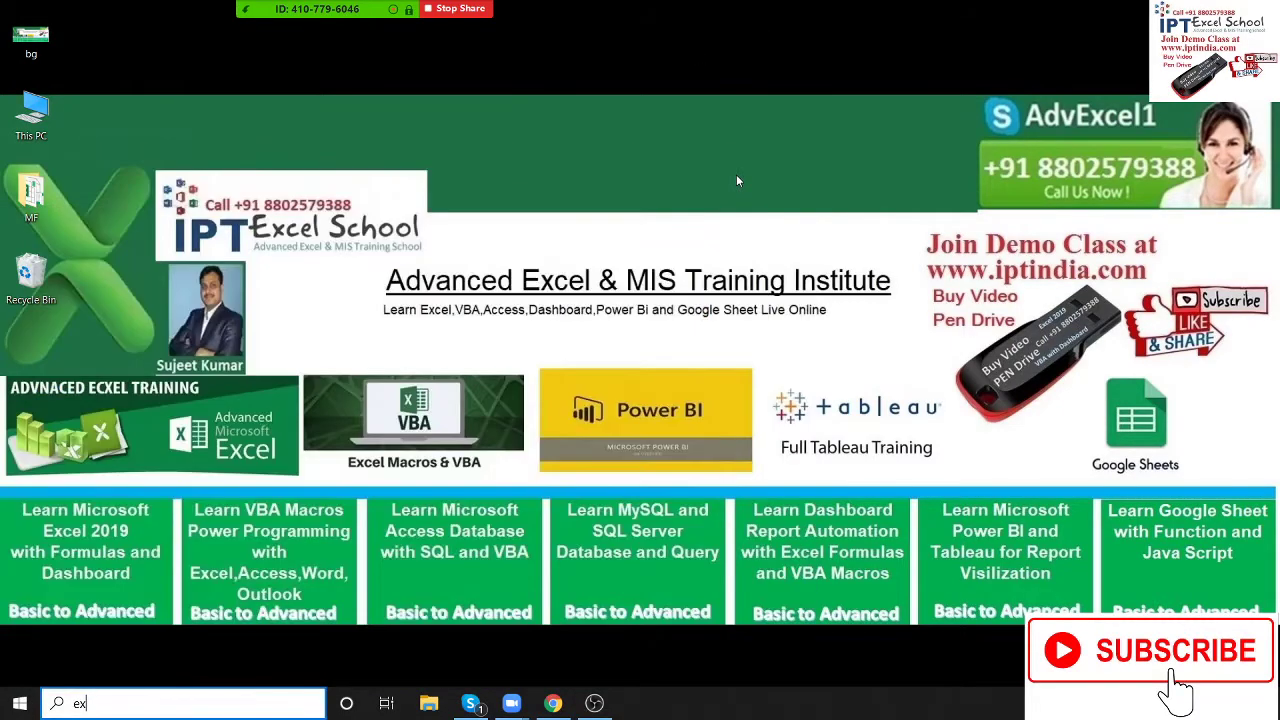
{"action": "type", "text": "ce"}
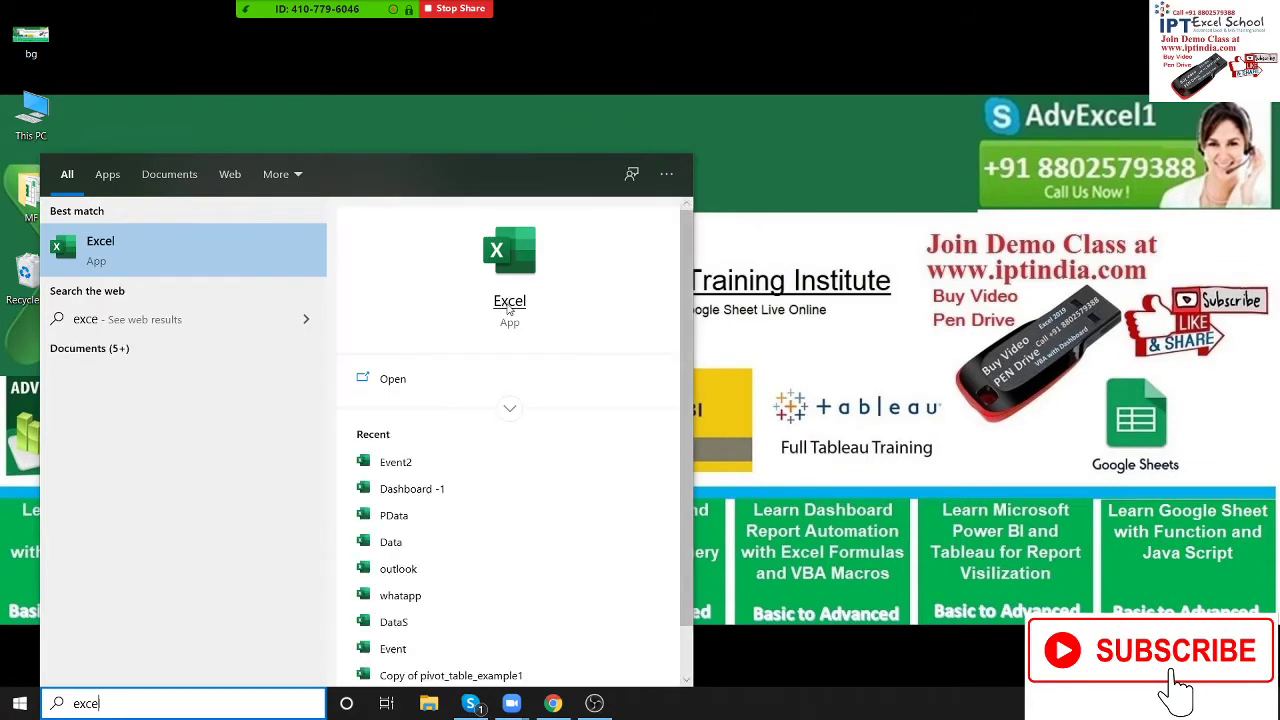
{"action": "left_click", "coordinate": [509, 309]}
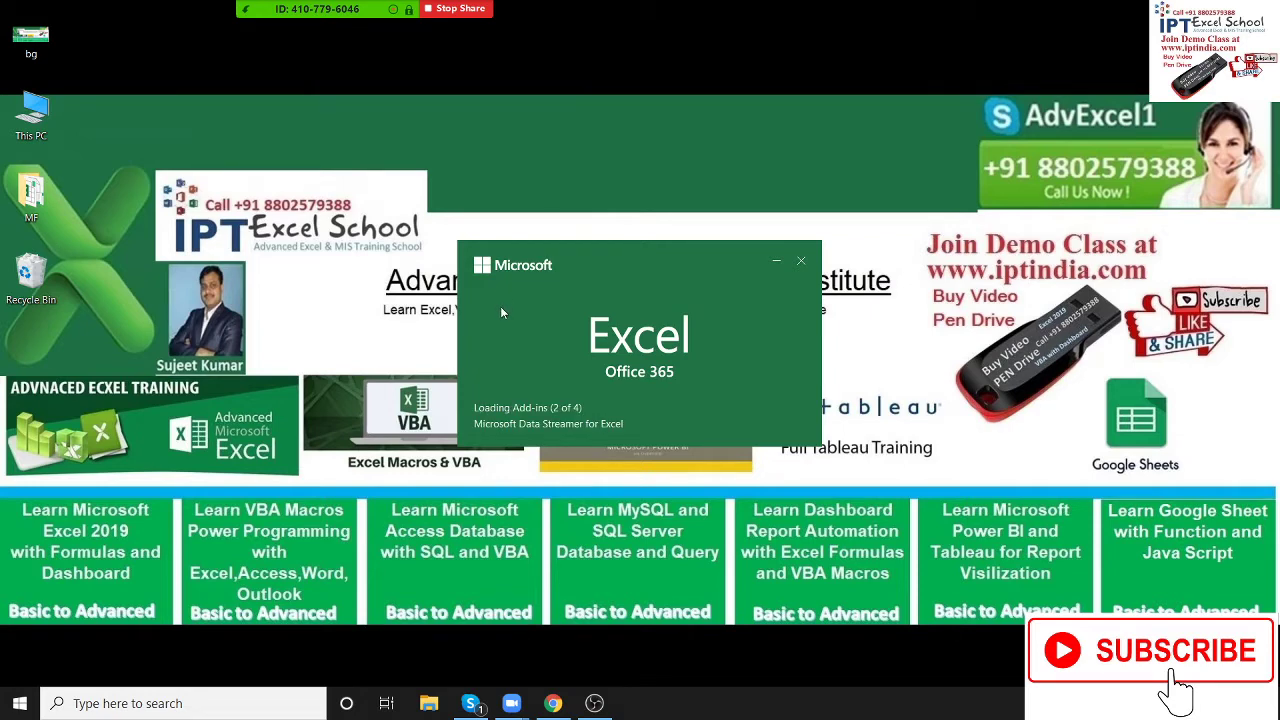
{"action": "mouse_move", "coordinate": [430, 10]}
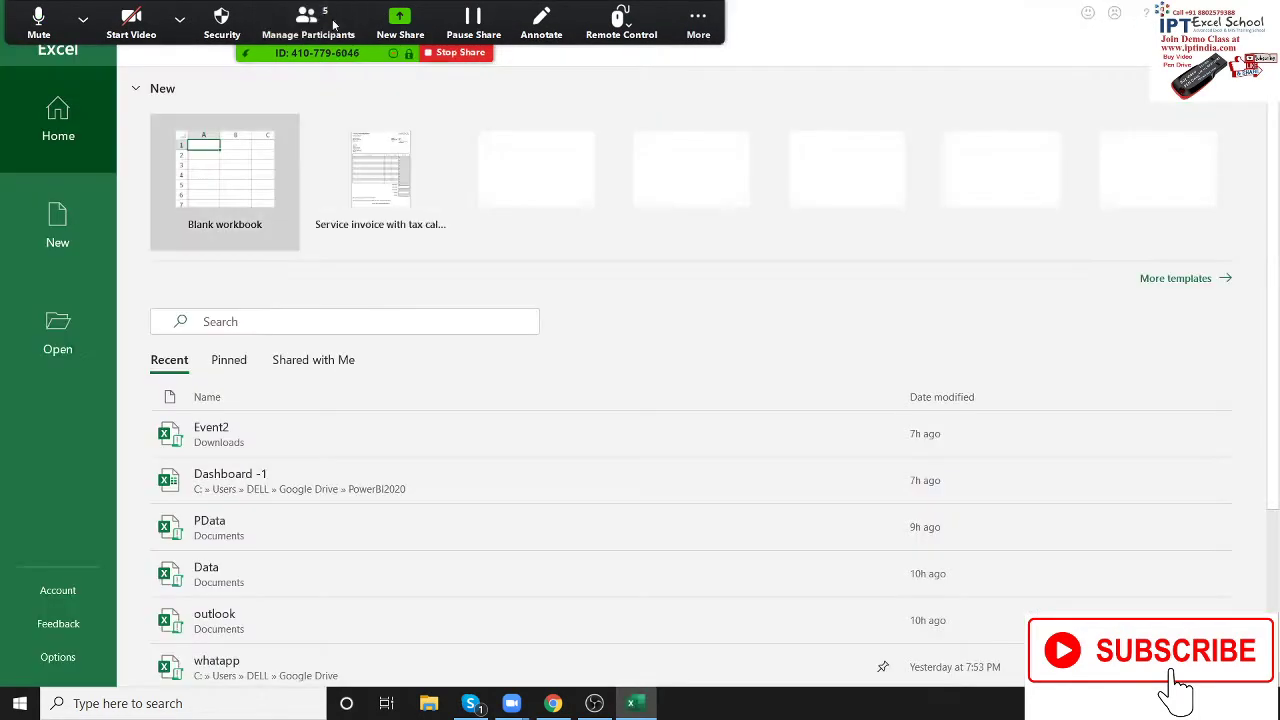
Step: Open the recent workbook with Name, City, Qty, MRP and Month data
{"action": "left_click", "coordinate": [333, 22]}
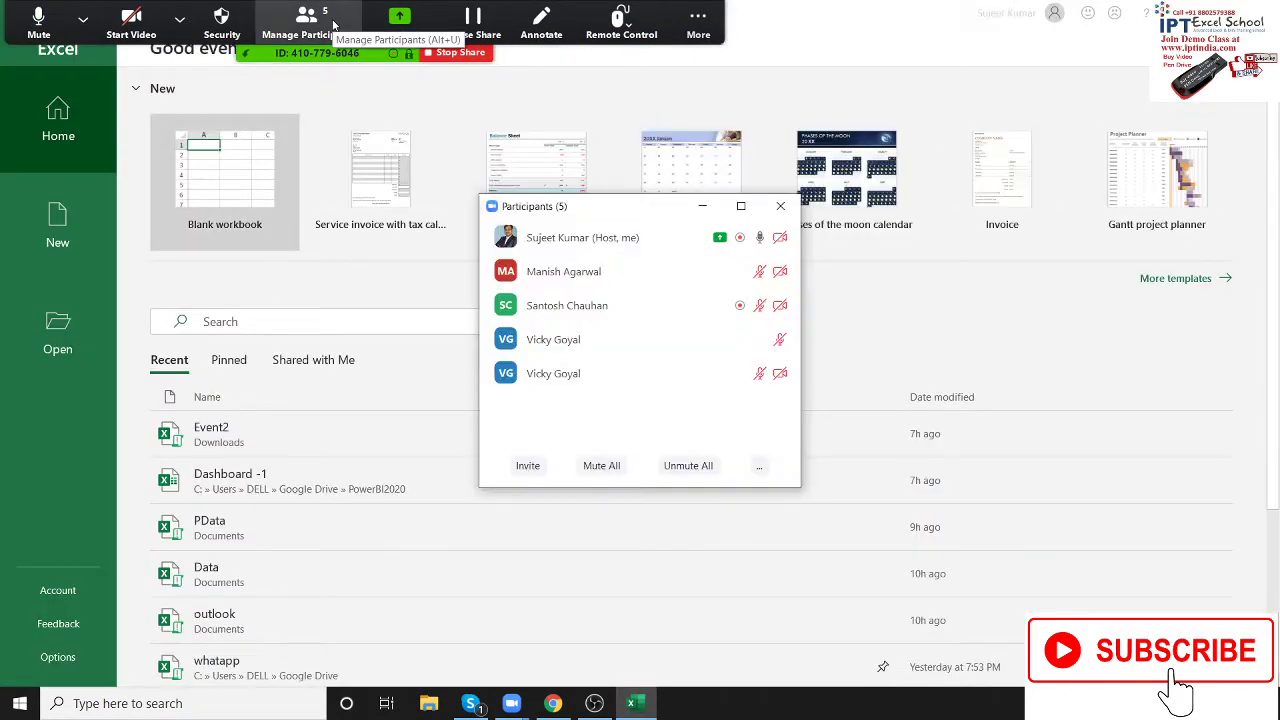
{"action": "left_click", "coordinate": [247, 558]}
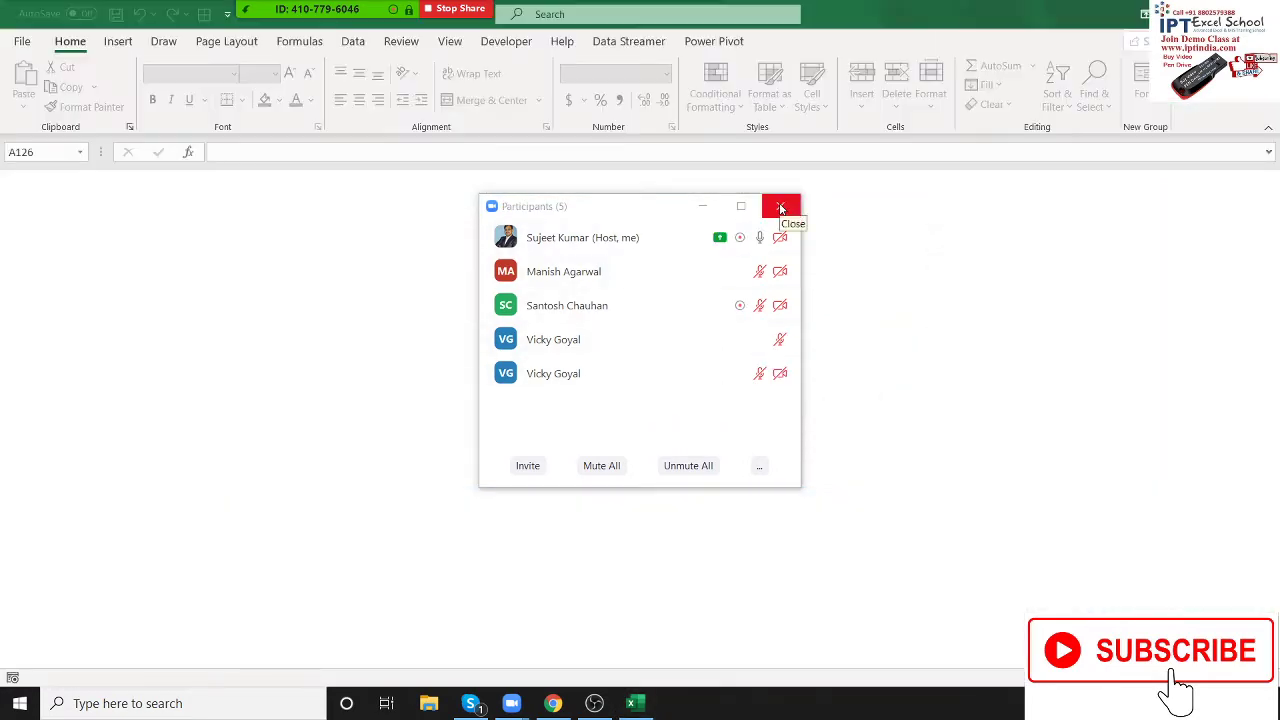
{"action": "left_click", "coordinate": [781, 207]}
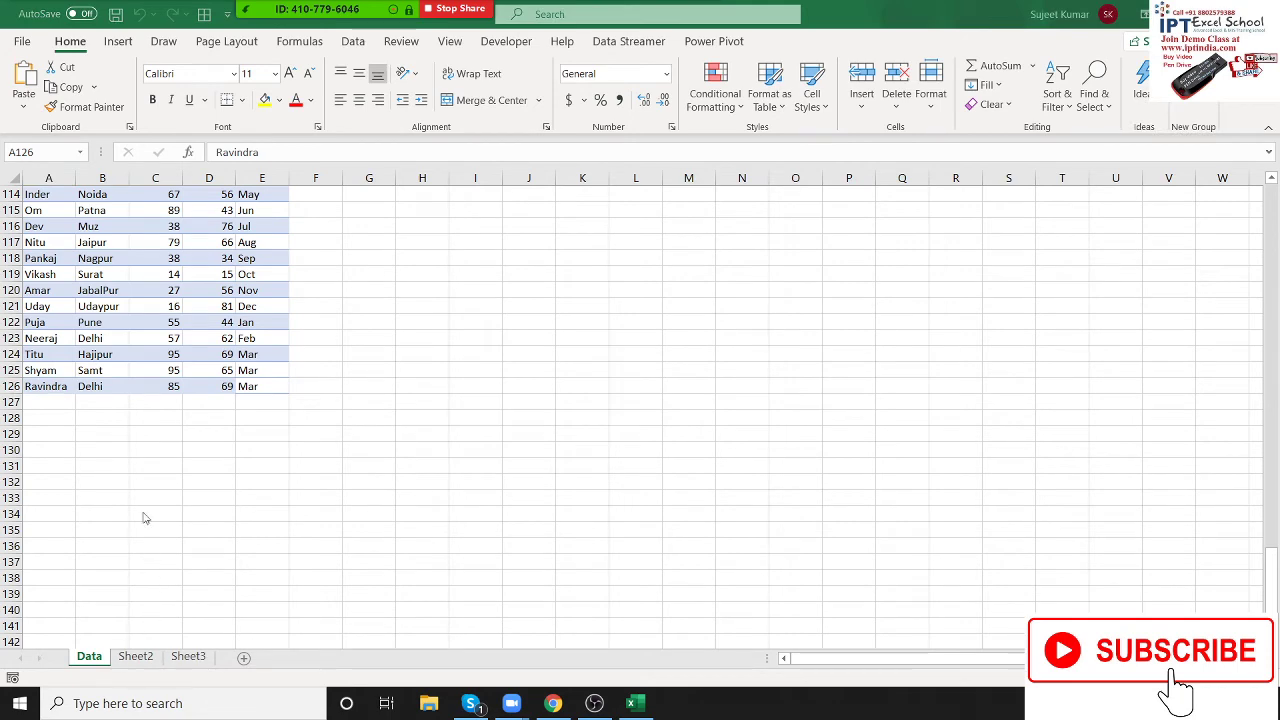
{"action": "scroll", "coordinate": [135, 470], "scroll_direction": "up", "scroll_amount": 4}
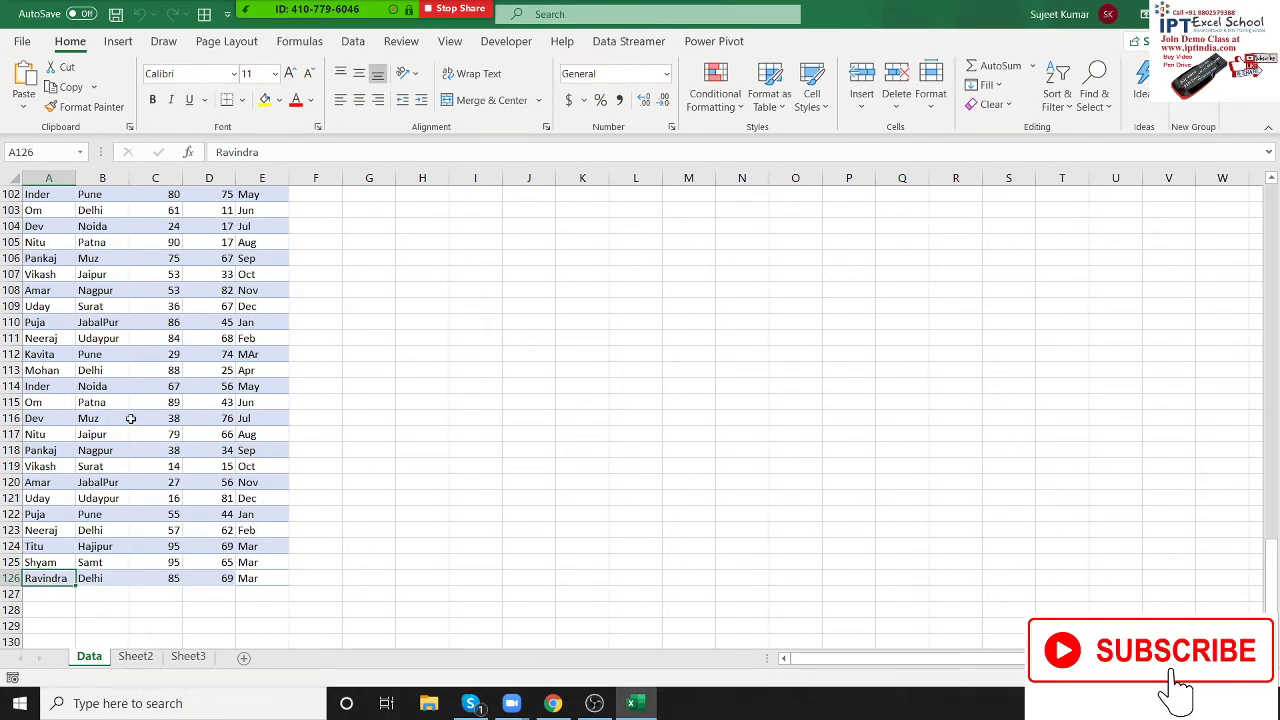
Step: Add a 'Date' header in F1 and fill daily dates from 1-Jan down the table
{"action": "key", "text": "ctrl+Up"}
{"action": "key", "text": "Right"}
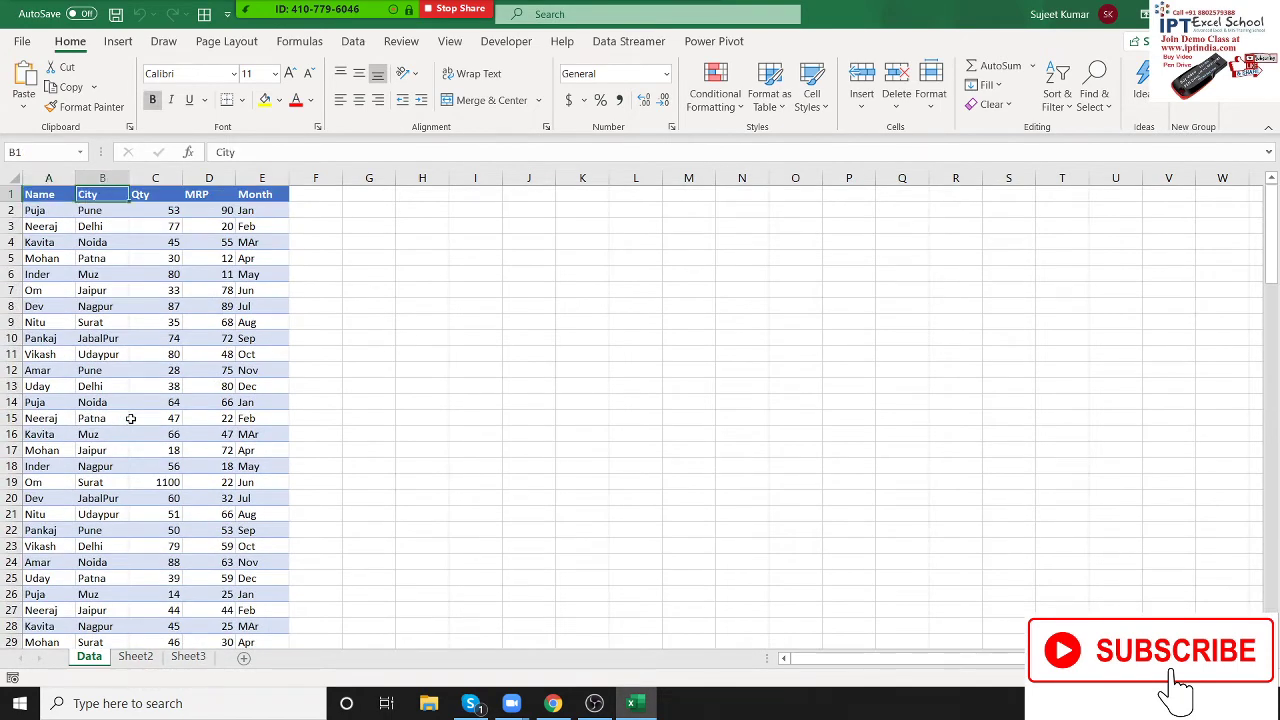
{"action": "key", "text": "Right"}
{"action": "key", "text": "Right"}
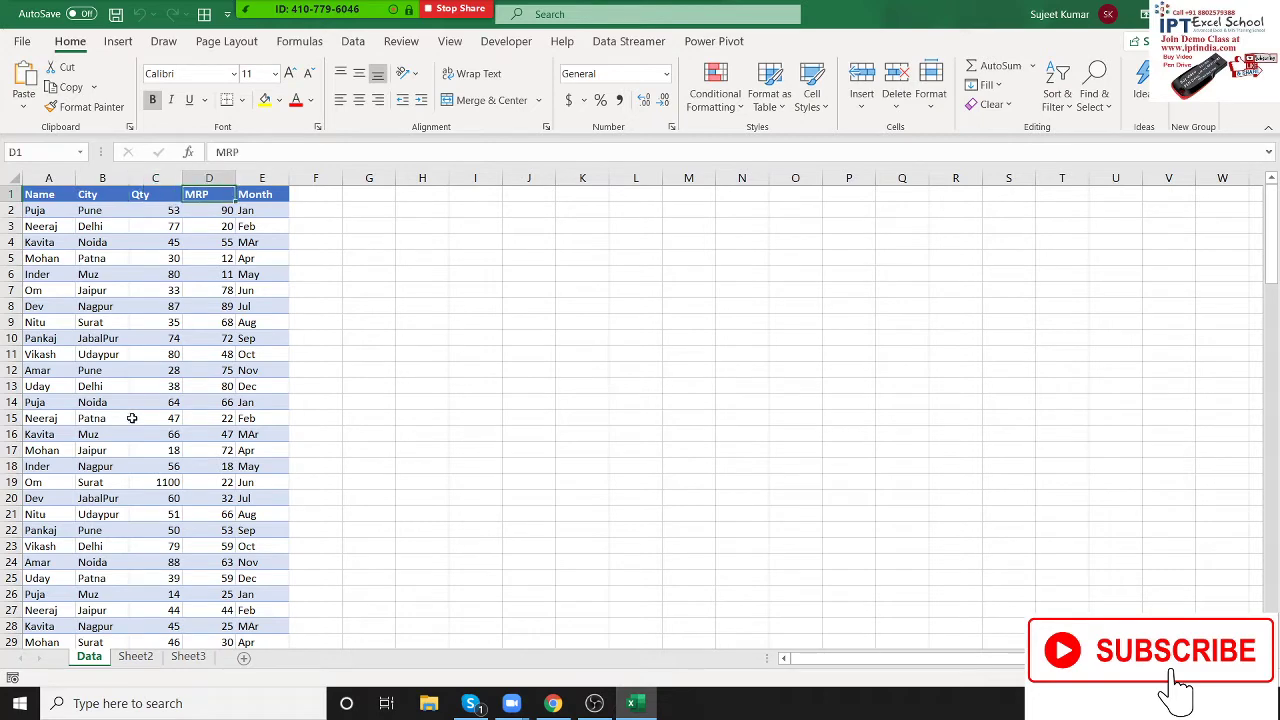
{"action": "key", "text": "Right"}
{"action": "key", "text": "Right"}
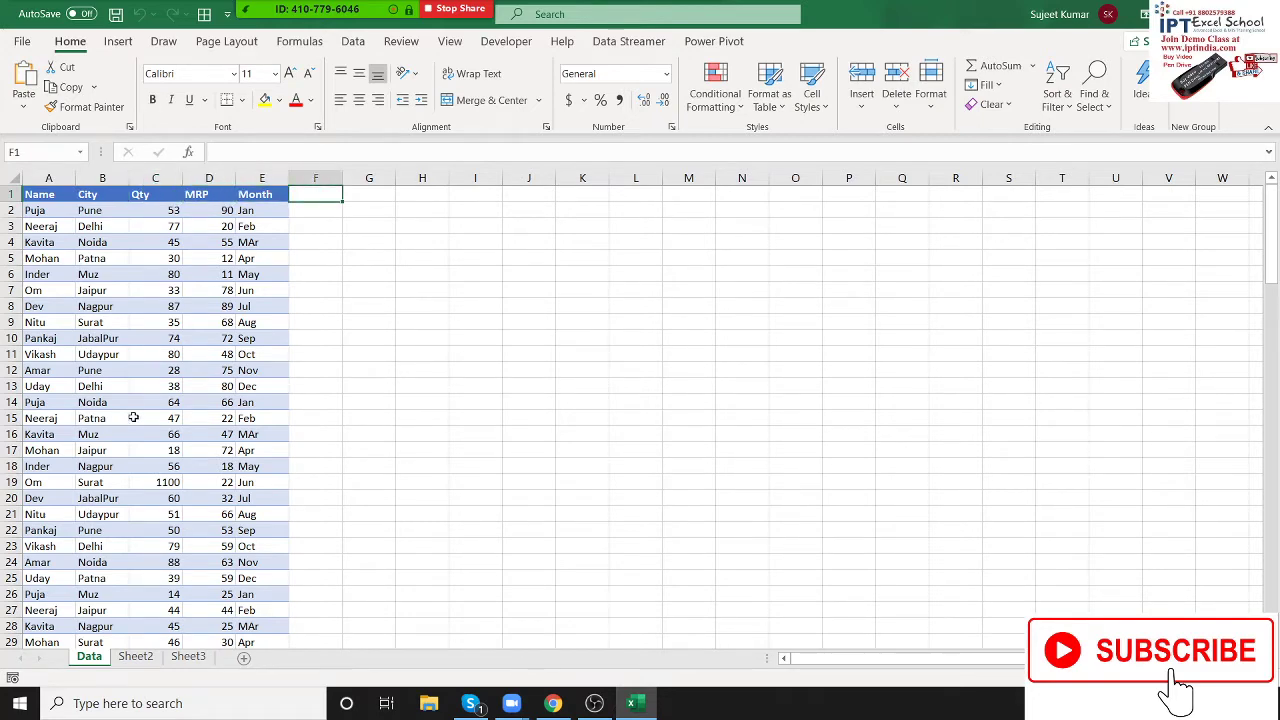
{"action": "type", "text": "Date"}
{"action": "key", "text": "Return"}
{"action": "type", "text": "1"}
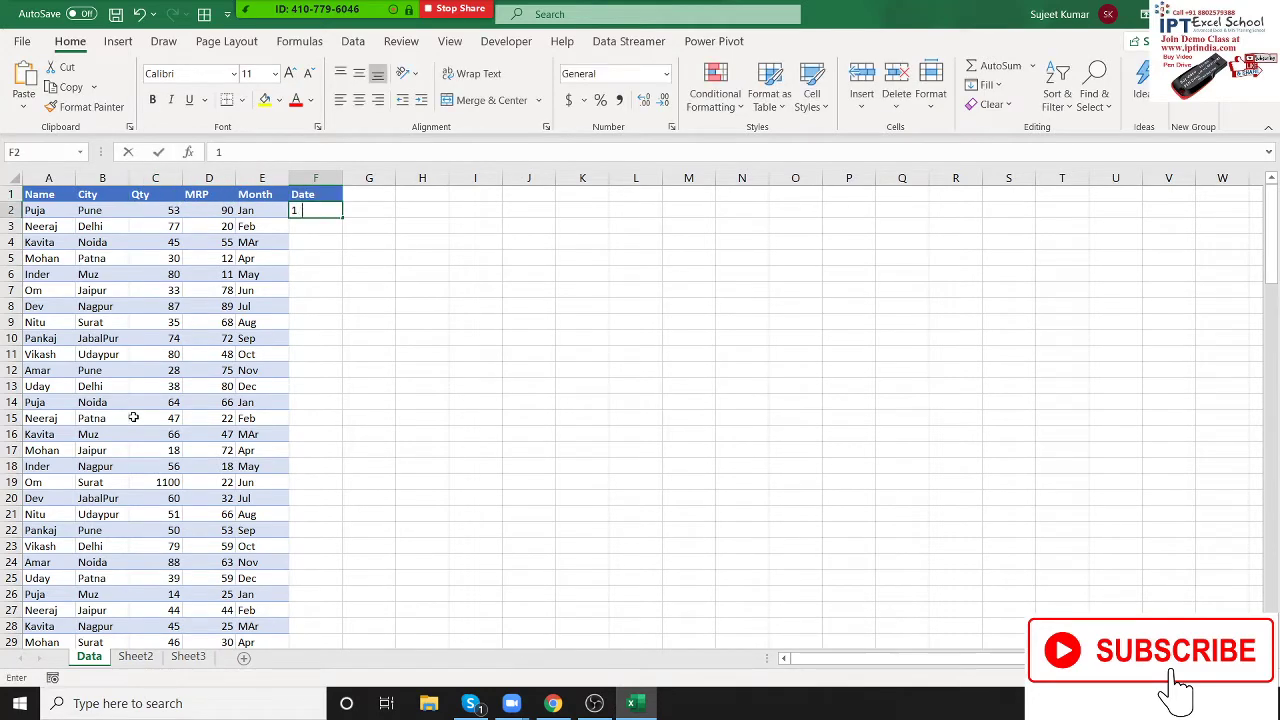
{"action": "type", "text": "/1"}
{"action": "key", "text": "Return"}
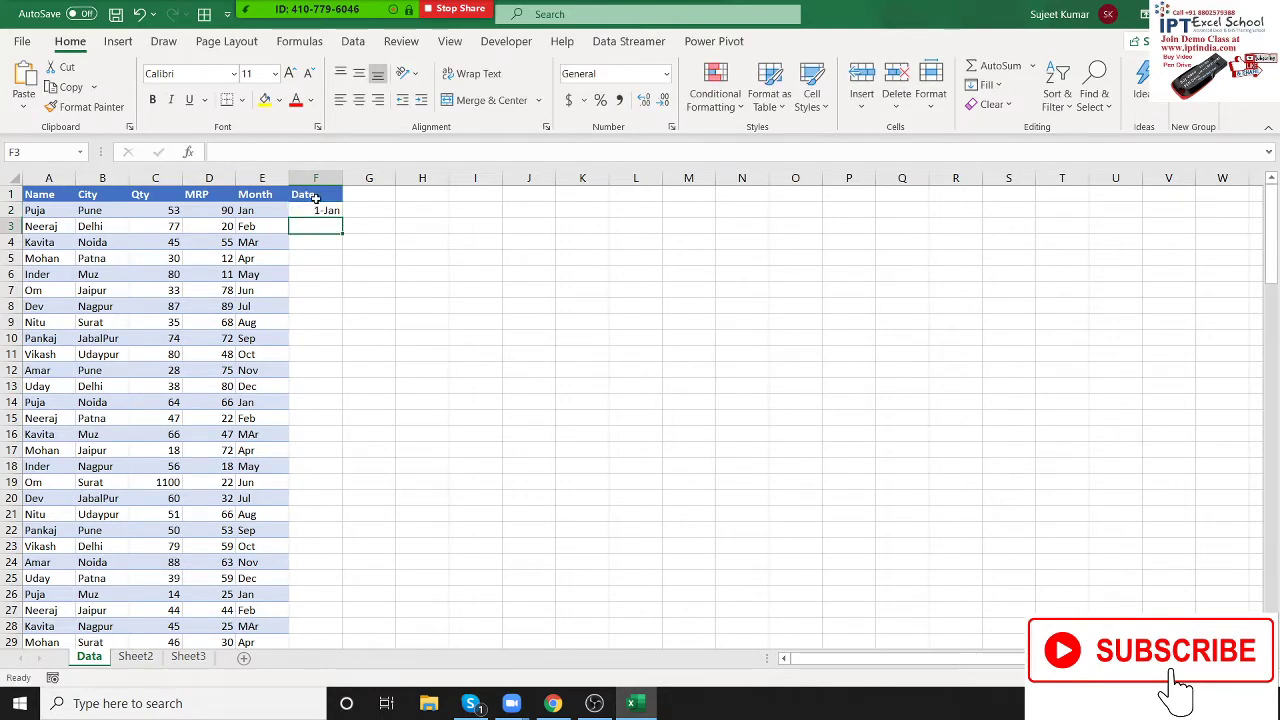
{"action": "left_click", "coordinate": [318, 210]}
{"action": "double_click", "coordinate": [342, 218]}
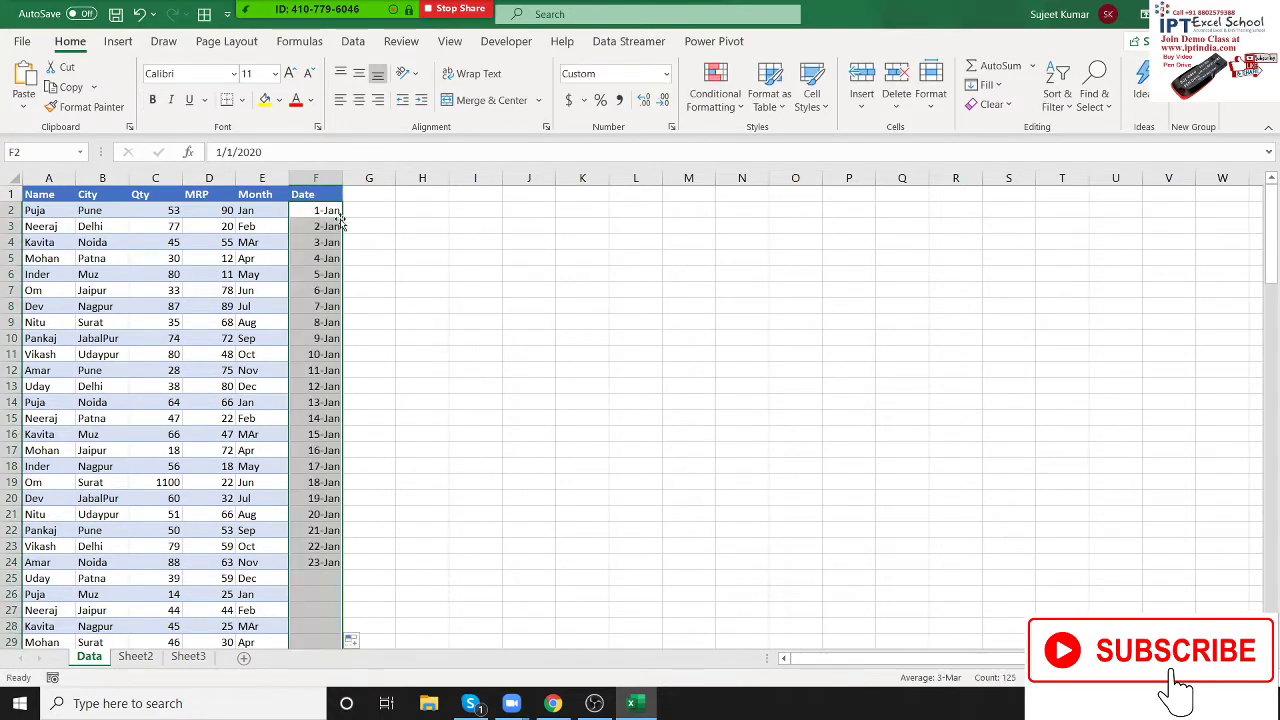
Step: Insert a PivotTable from the data table onto a new worksheet
{"action": "left_click", "coordinate": [40, 194]}
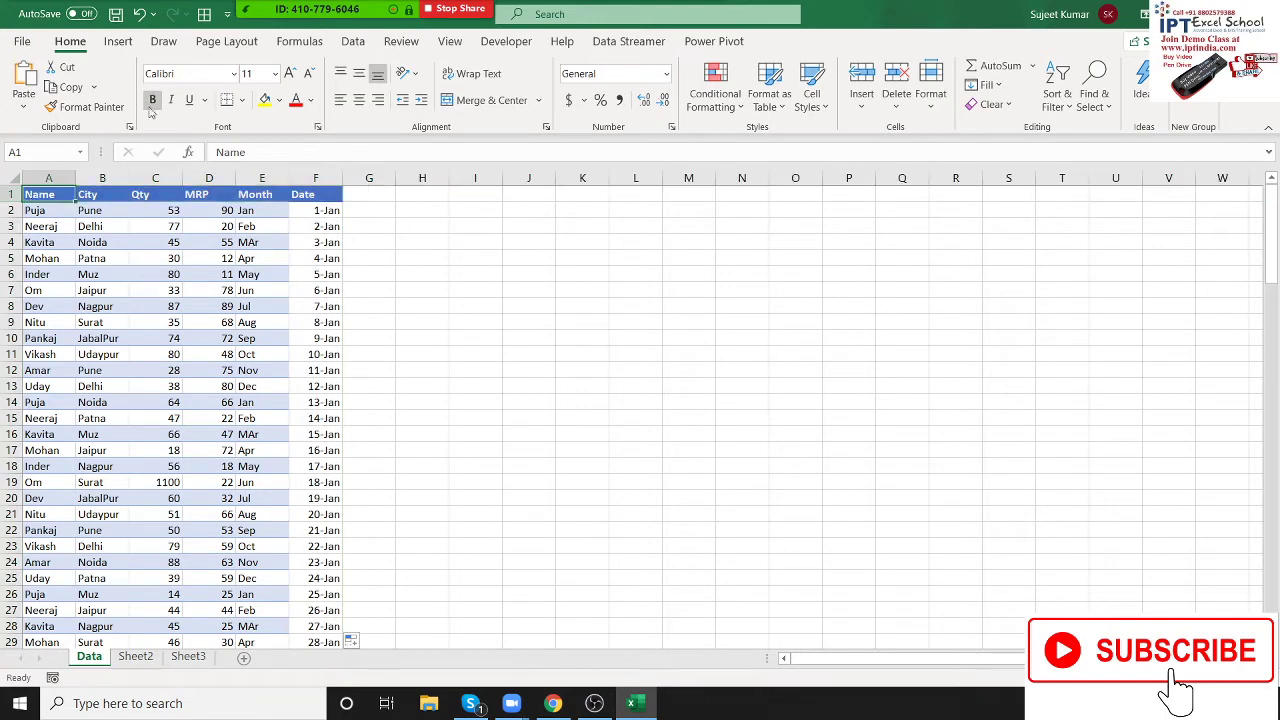
{"action": "left_click", "coordinate": [118, 41]}
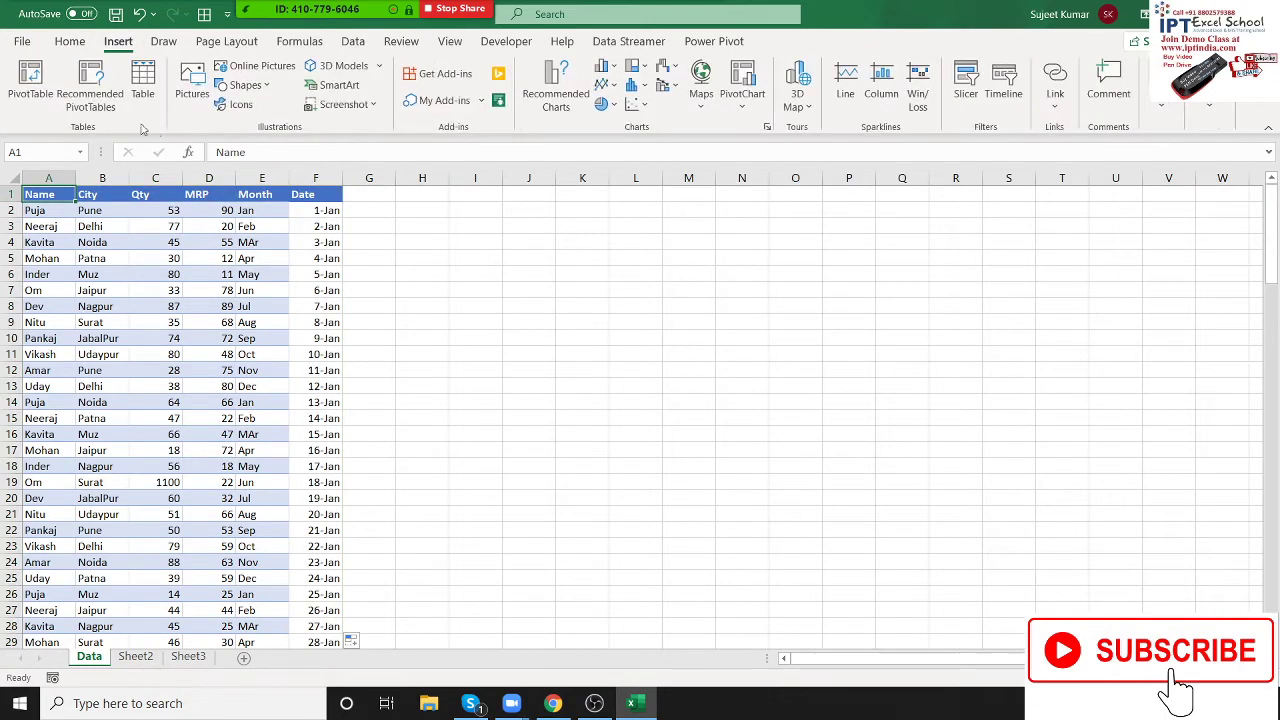
{"action": "left_click", "coordinate": [30, 85]}
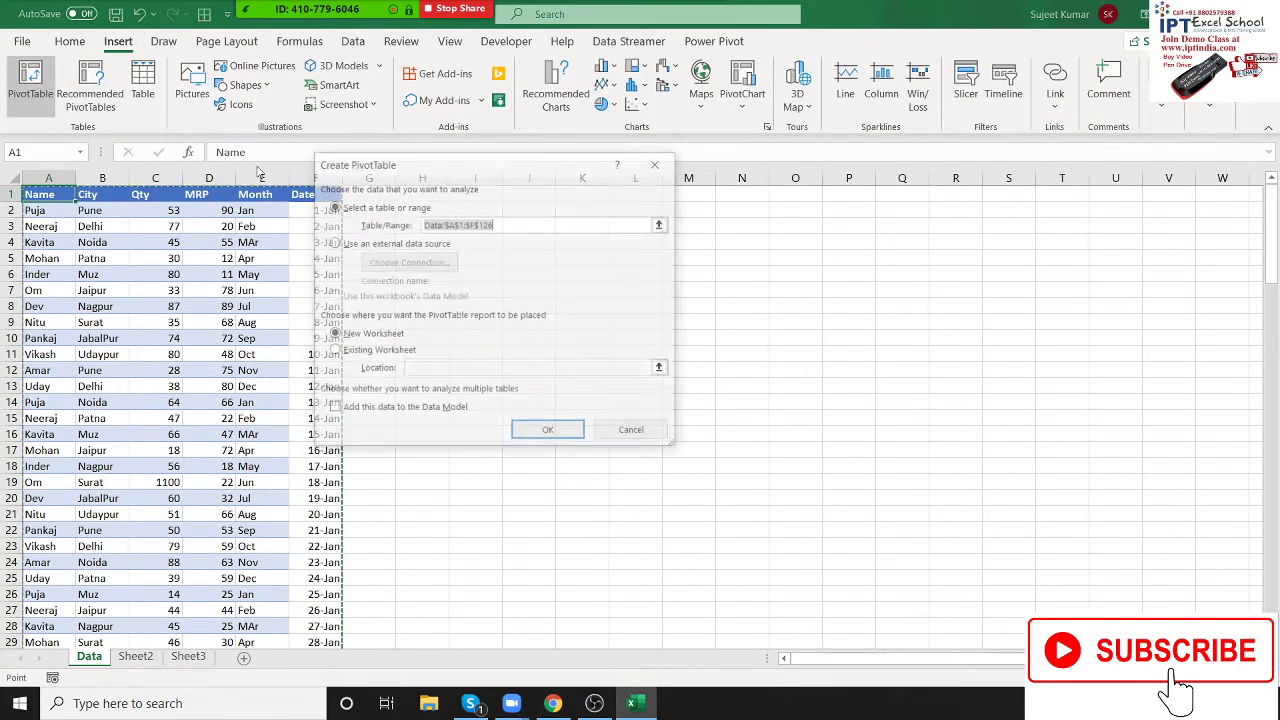
{"action": "left_click", "coordinate": [570, 432]}
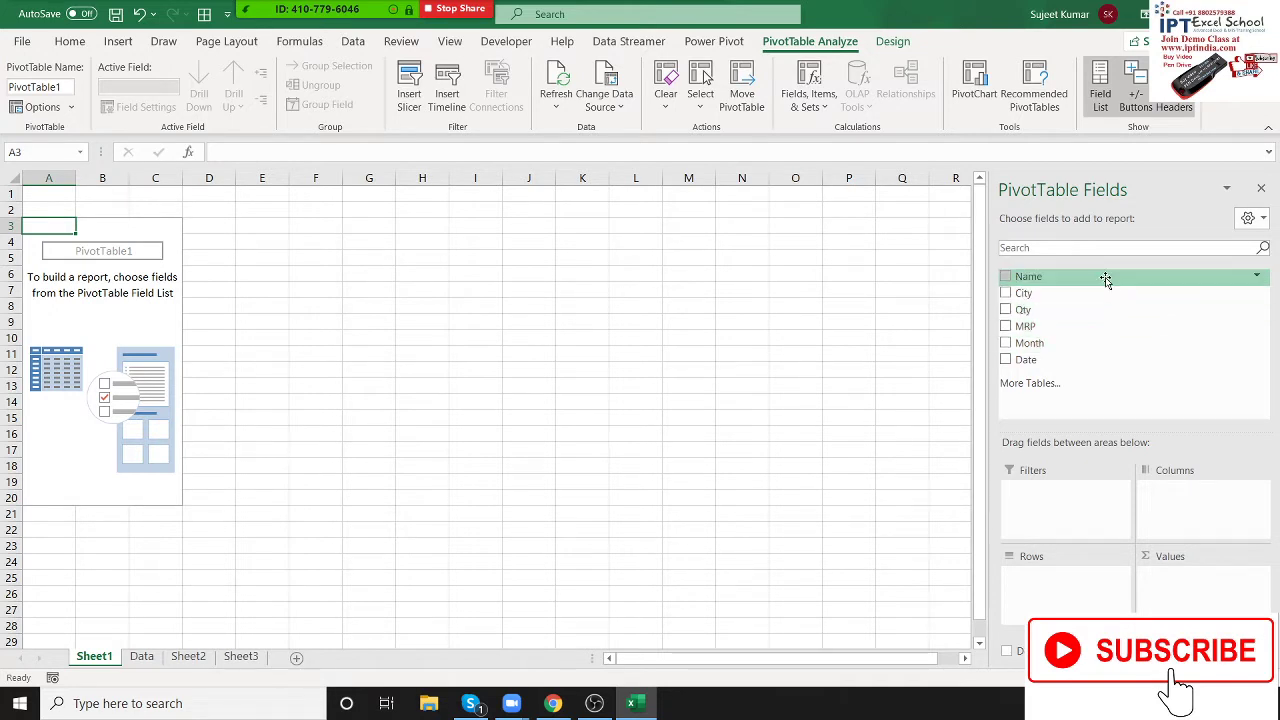
Step: Put Name in Rows and Qty in Values, giving a Grand Total of 7312
{"action": "left_click_drag", "start_coordinate": [1105, 279], "coordinate": [1043, 590]}
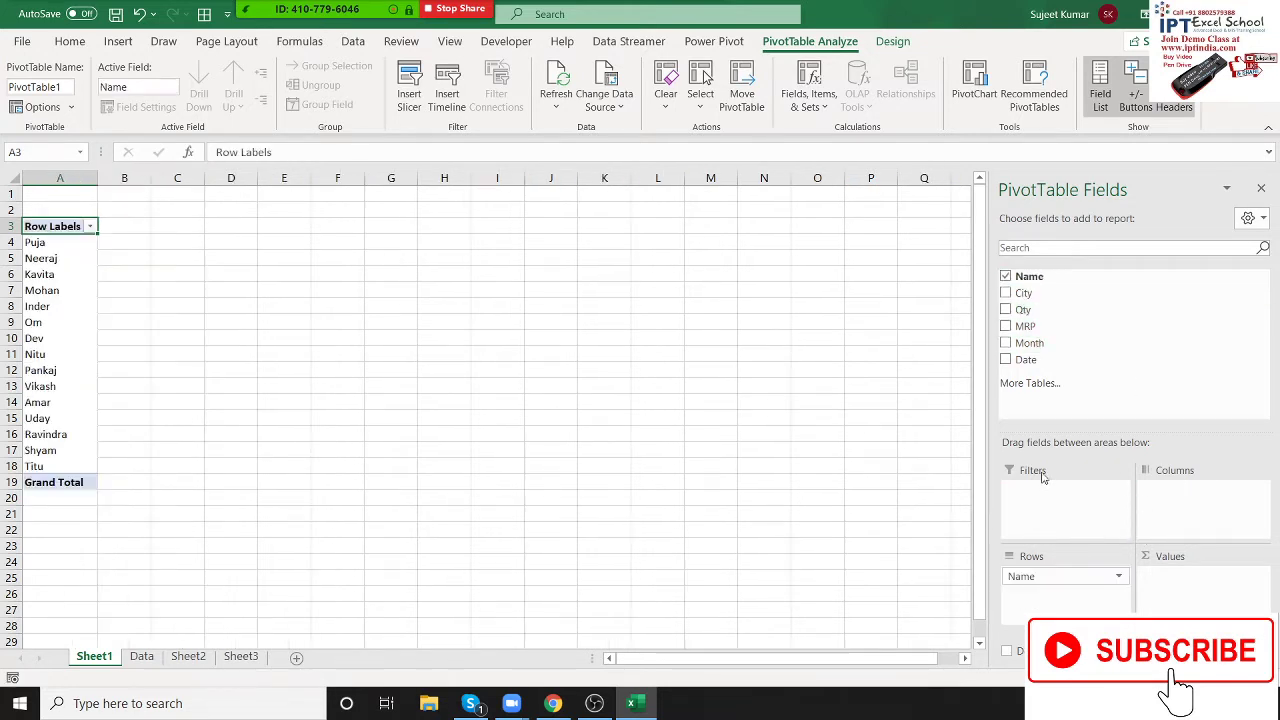
{"action": "left_click_drag", "start_coordinate": [1020, 309], "coordinate": [1190, 578]}
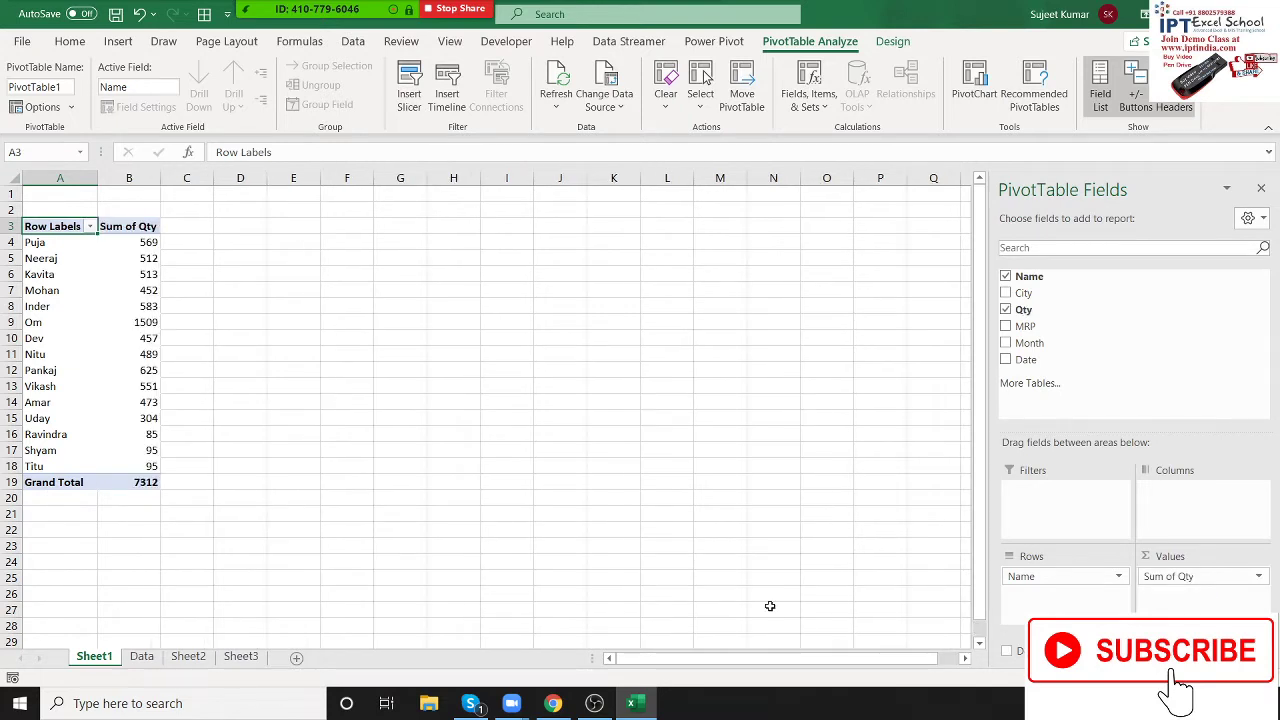
{"action": "left_click", "coordinate": [50, 292]}
{"action": "right_click", "coordinate": [50, 290]}
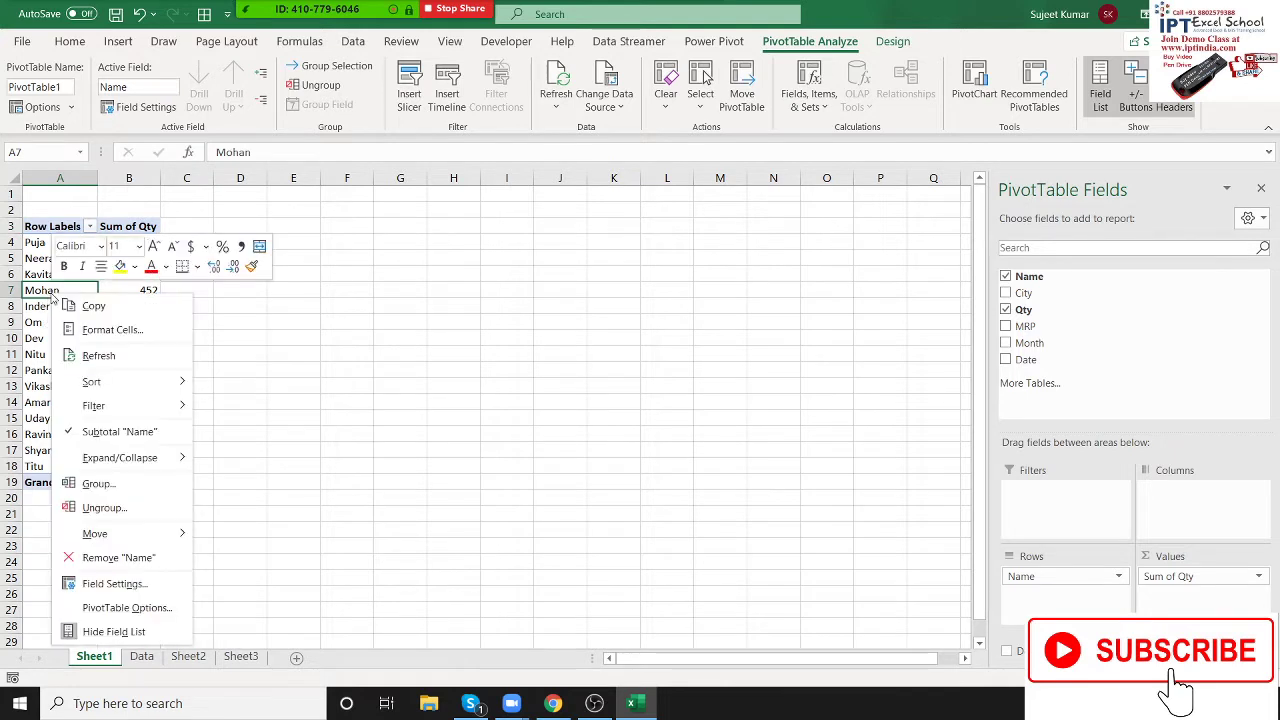
{"action": "mouse_move", "coordinate": [98, 384]}
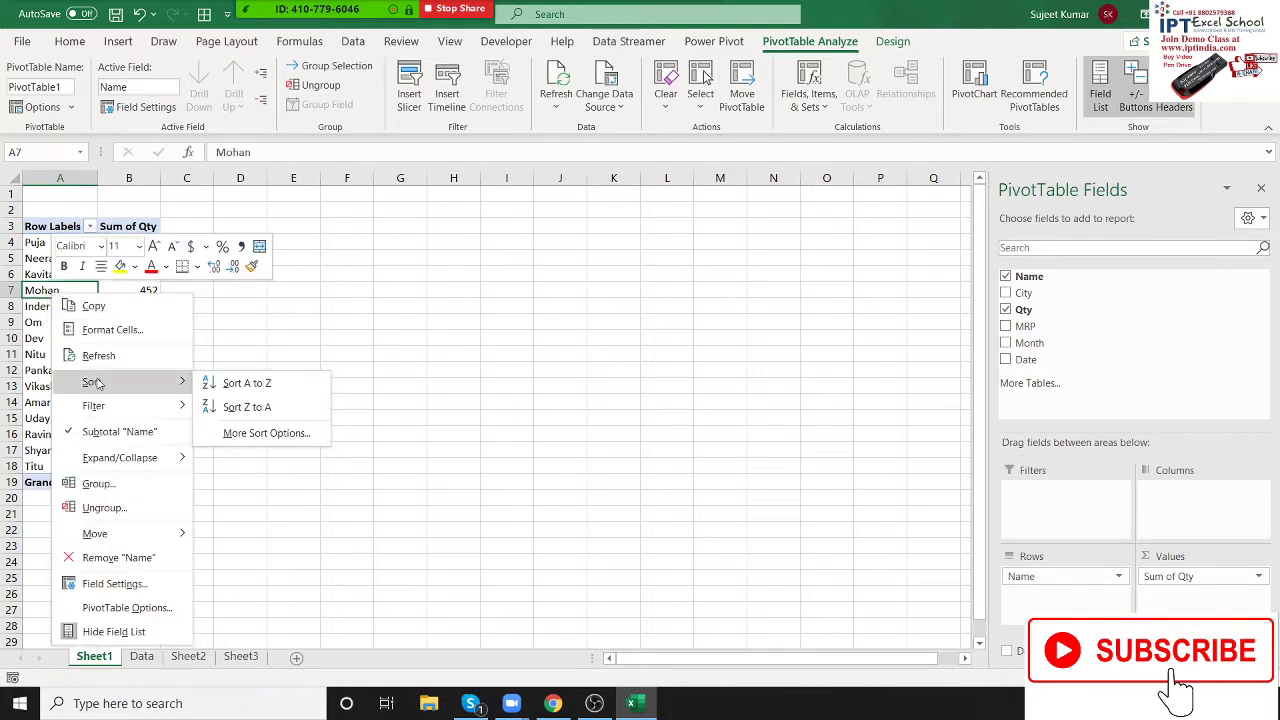
{"action": "left_click", "coordinate": [292, 383]}
{"action": "right_click", "coordinate": [62, 290]}
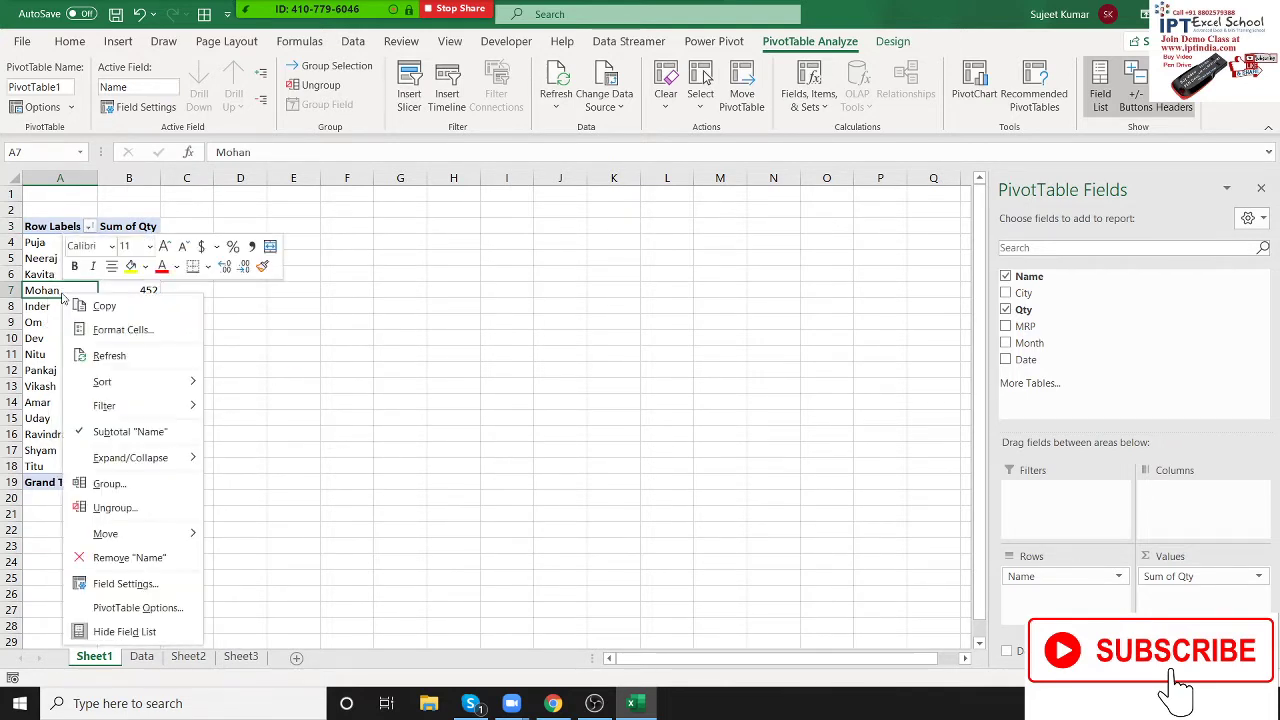
{"action": "mouse_move", "coordinate": [103, 382]}
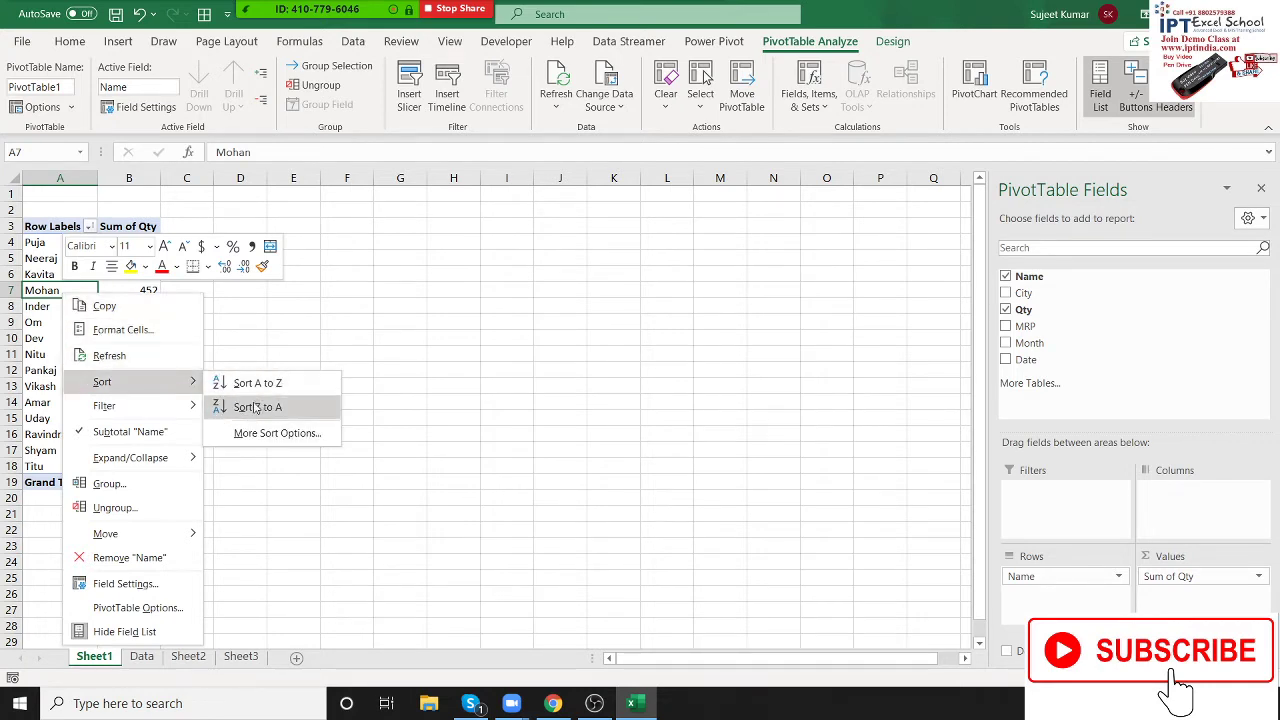
{"action": "left_click", "coordinate": [257, 407]}
{"action": "right_click", "coordinate": [74, 290]}
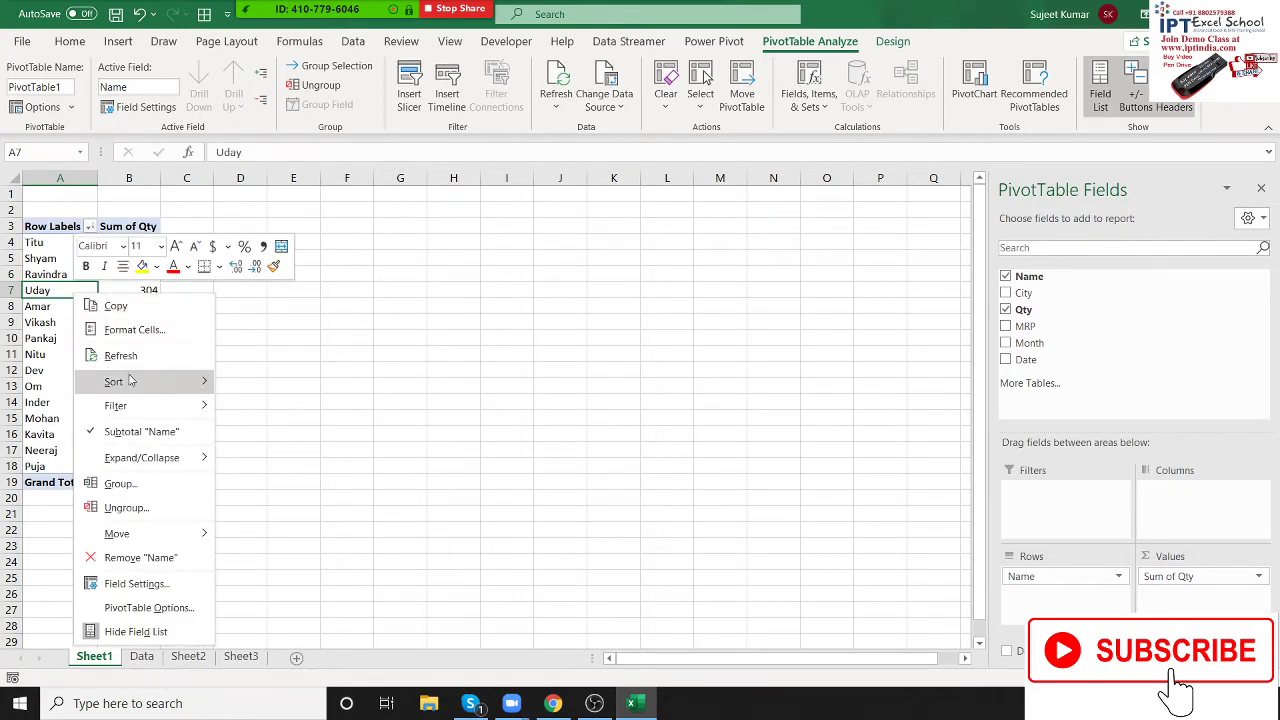
{"action": "mouse_move", "coordinate": [129, 381]}
{"action": "left_click", "coordinate": [266, 382]}
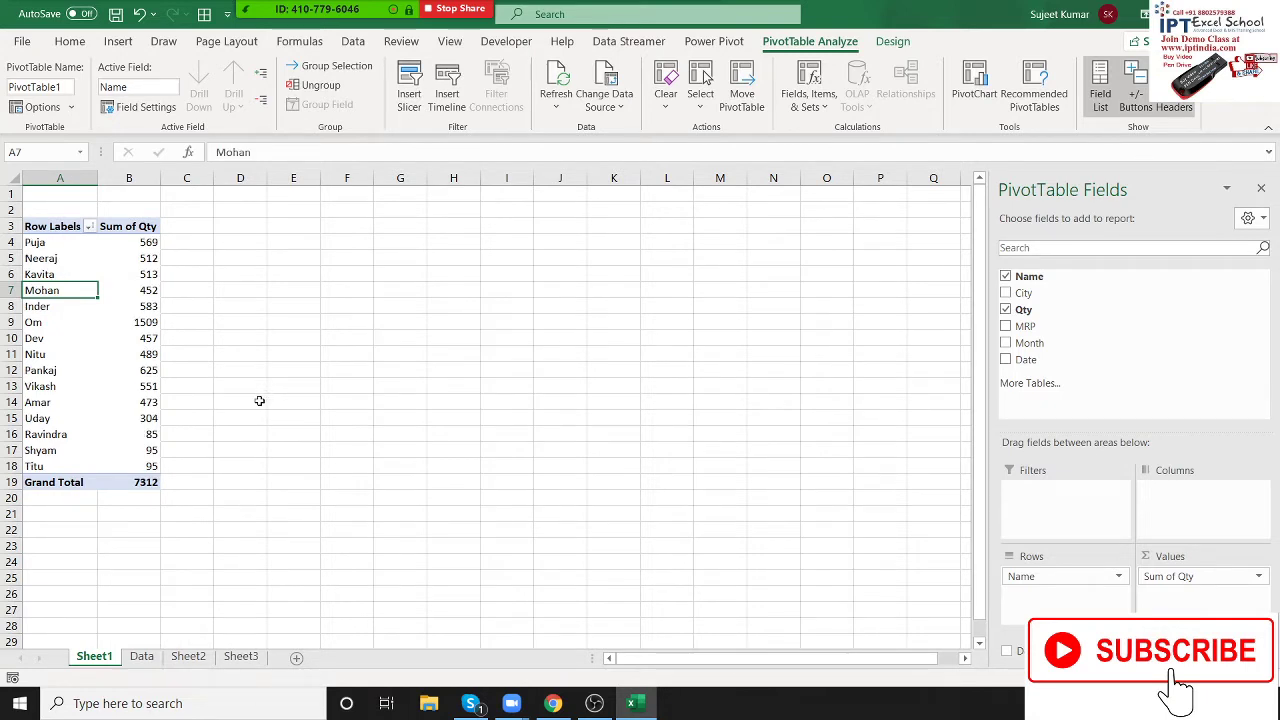
{"action": "left_click", "coordinate": [147, 289]}
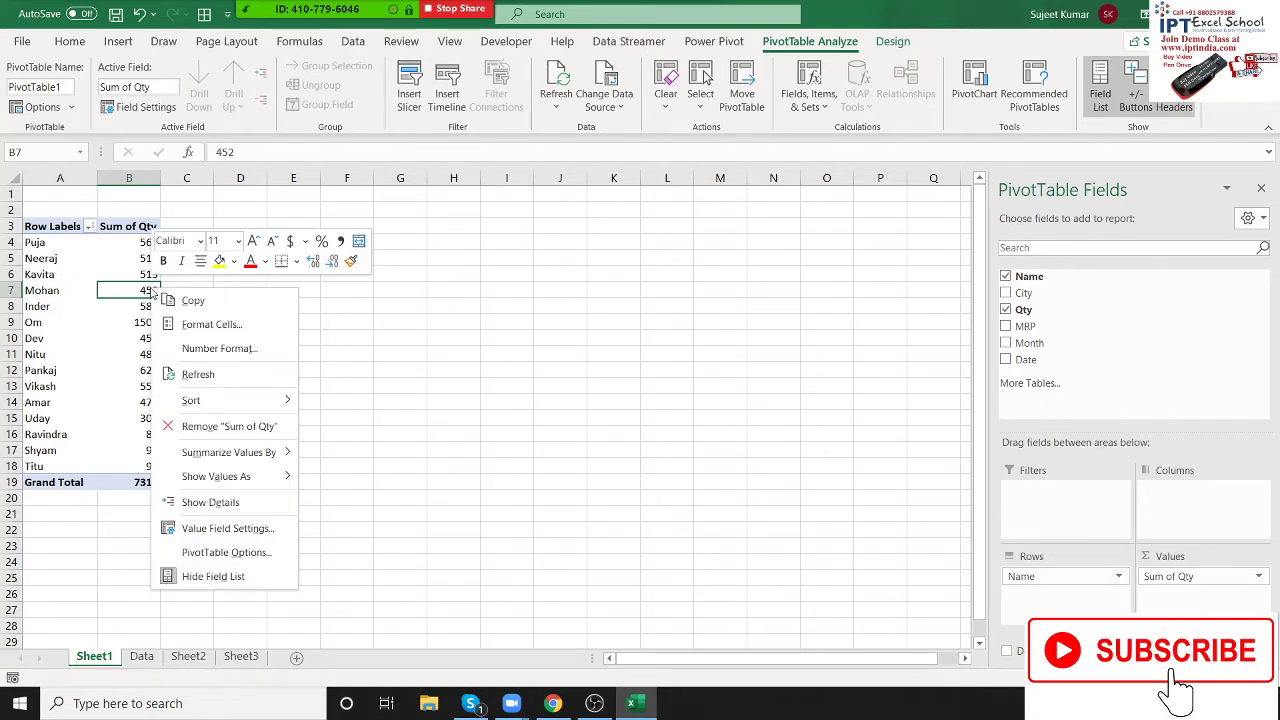
Step: Sort names by Sum of Qty largest to smallest, Om's 1509 first down to Ravindra's 85
{"action": "right_click", "coordinate": [150, 290]}
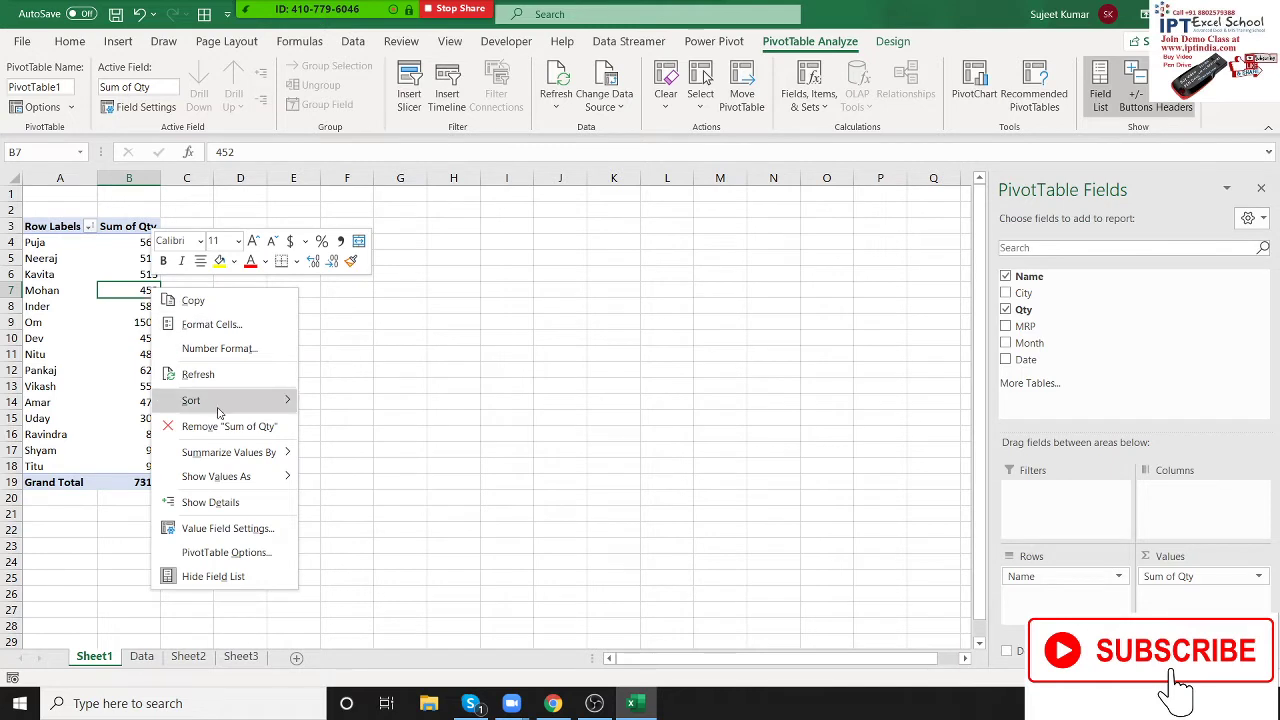
{"action": "mouse_move", "coordinate": [218, 410]}
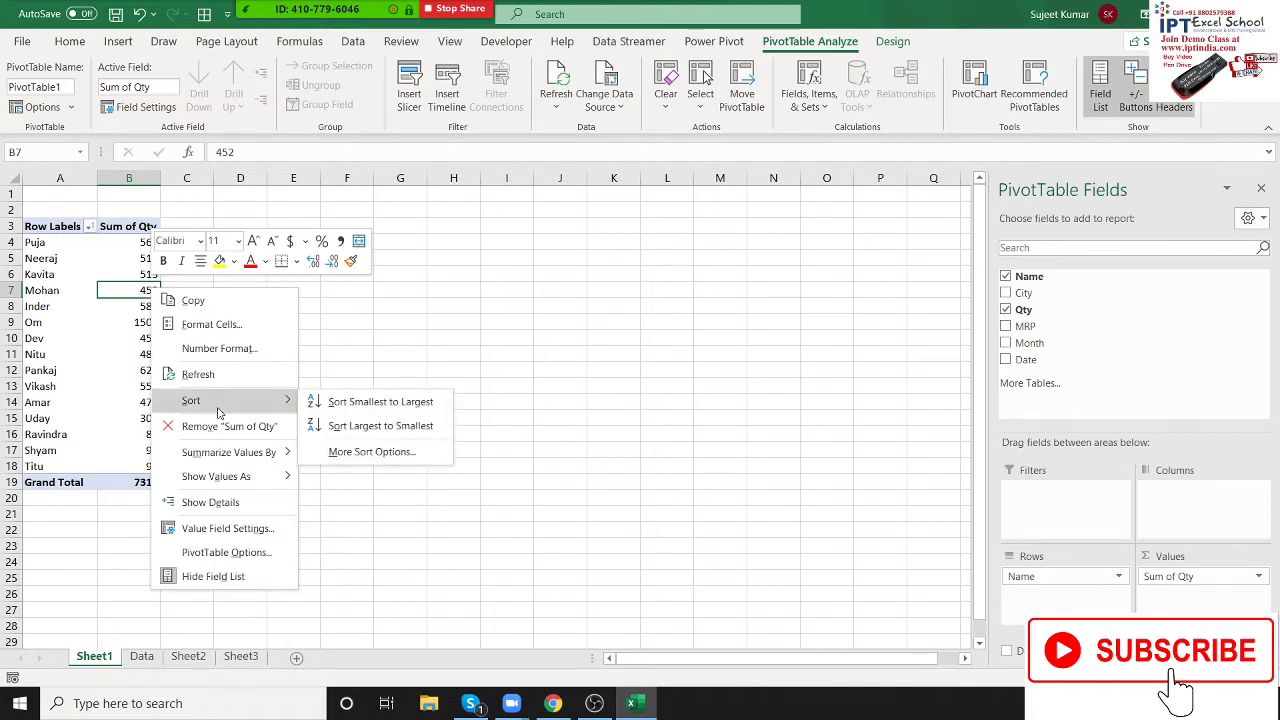
{"action": "left_click", "coordinate": [345, 402]}
{"action": "right_click", "coordinate": [157, 292]}
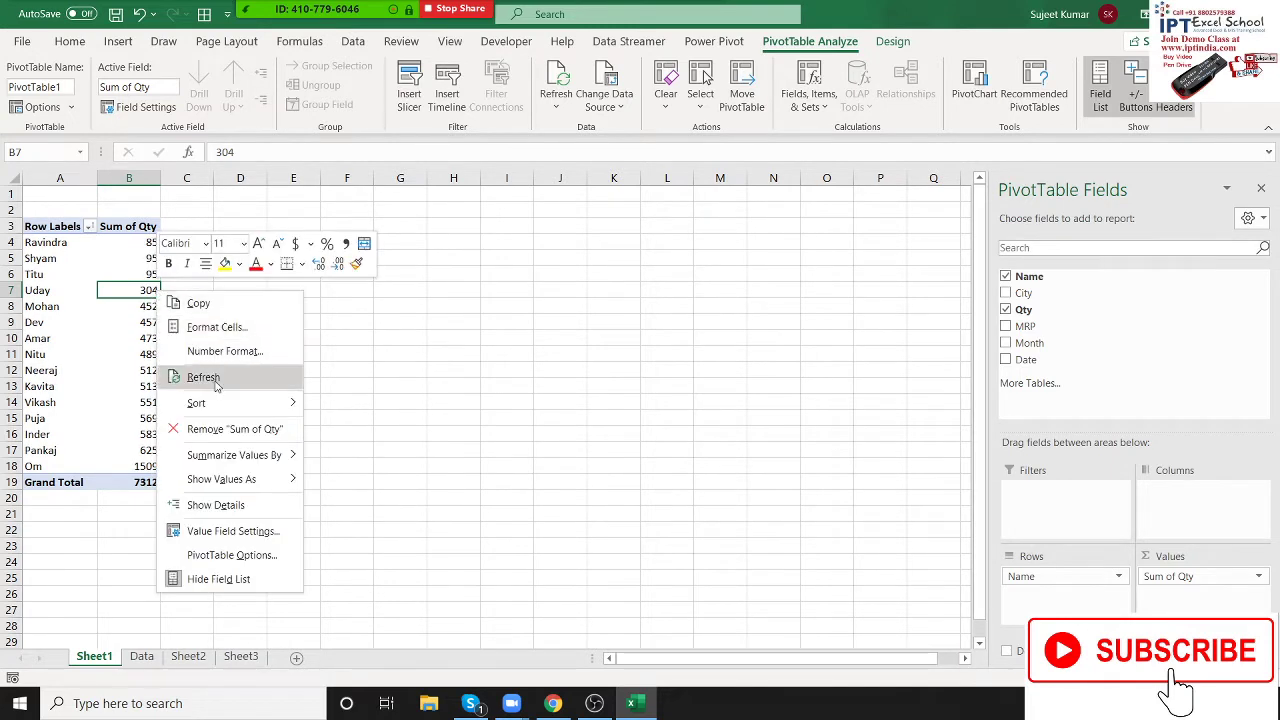
{"action": "mouse_move", "coordinate": [224, 402]}
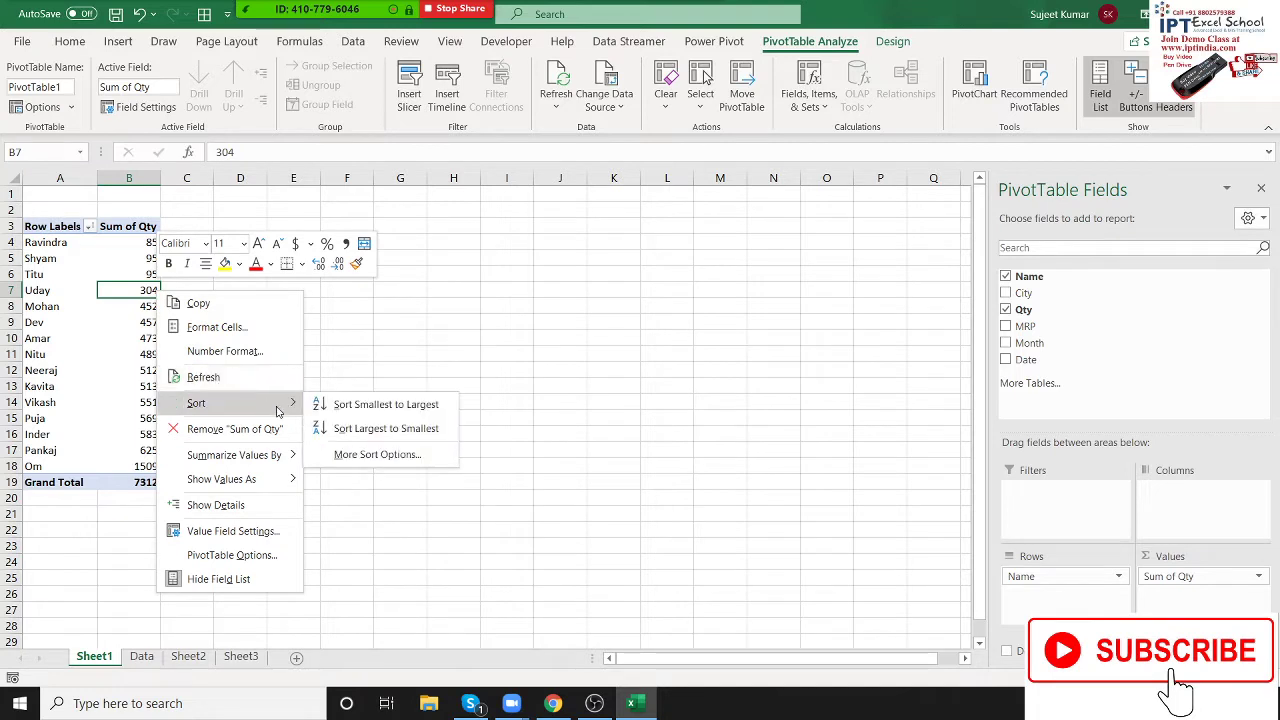
{"action": "left_click", "coordinate": [367, 430]}
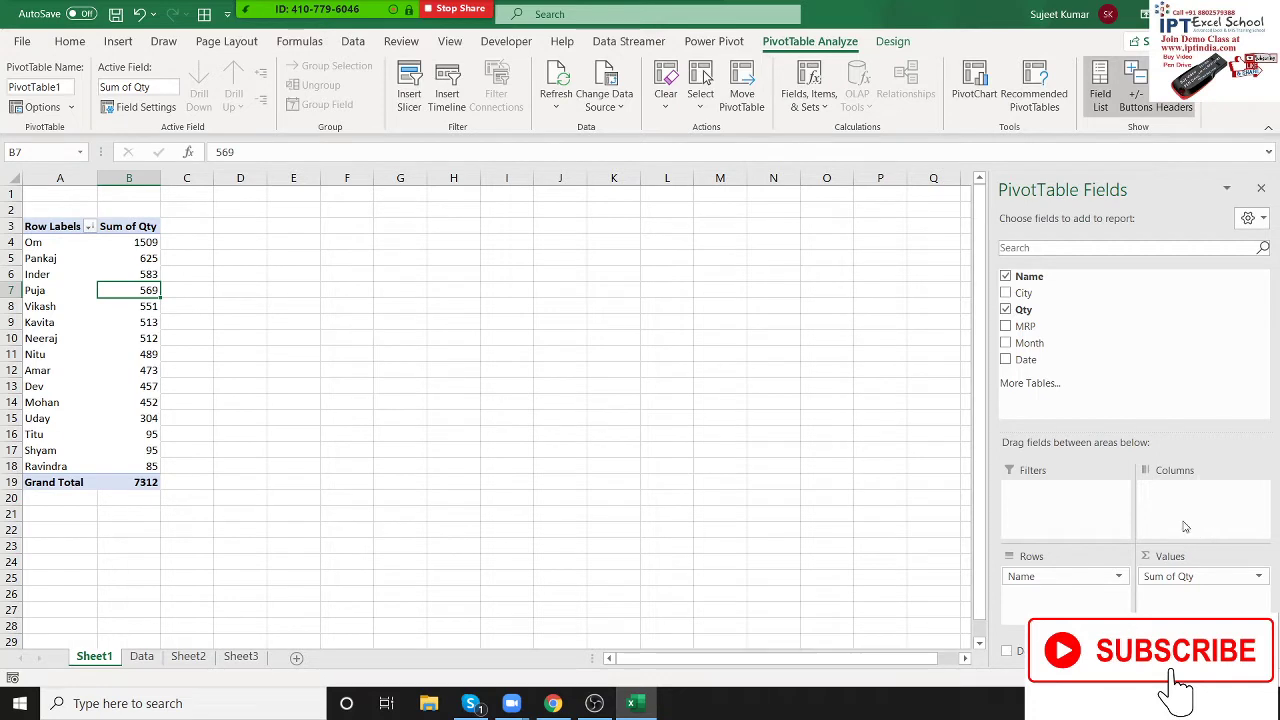
Step: Add City to the pivot columns and sort the city columns Z to A
{"action": "mouse_move", "coordinate": [1040, 293]}
{"action": "left_mouse_down"}
{"action": "mouse_move", "coordinate": [1205, 497]}
{"action": "mouse_move", "coordinate": [1170, 516]}
{"action": "left_mouse_up"}
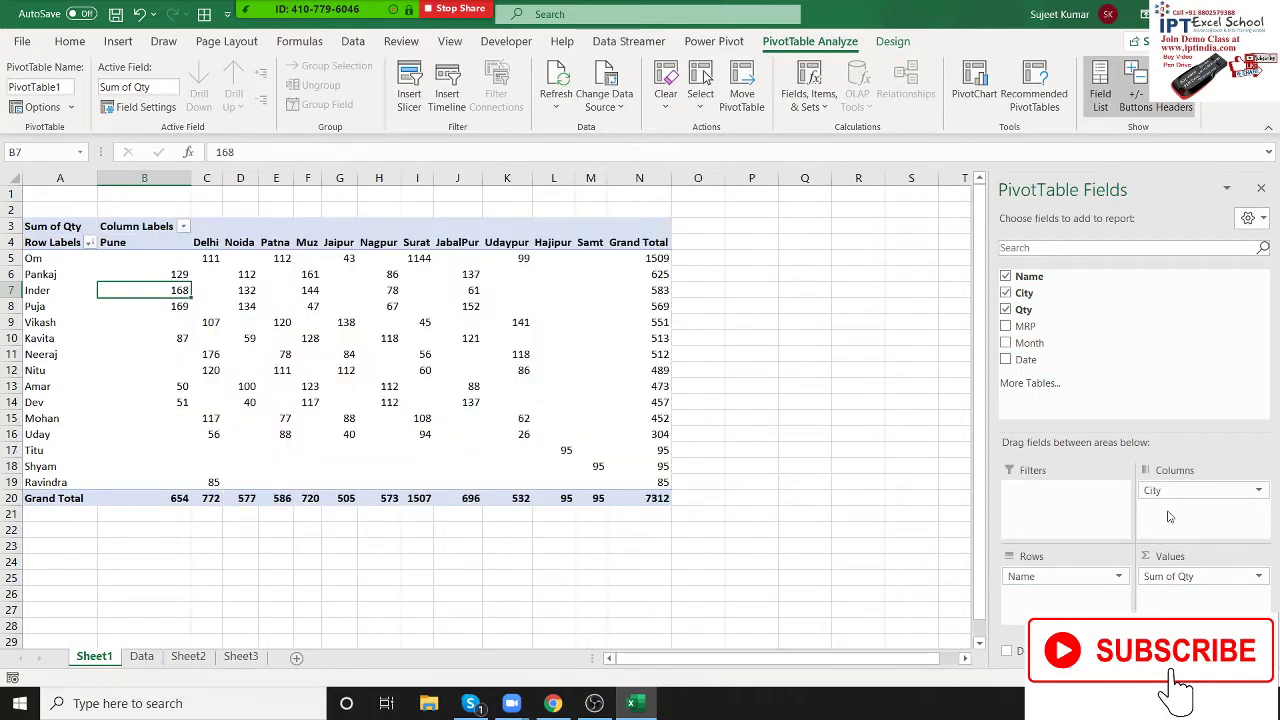
{"action": "left_click", "coordinate": [557, 242]}
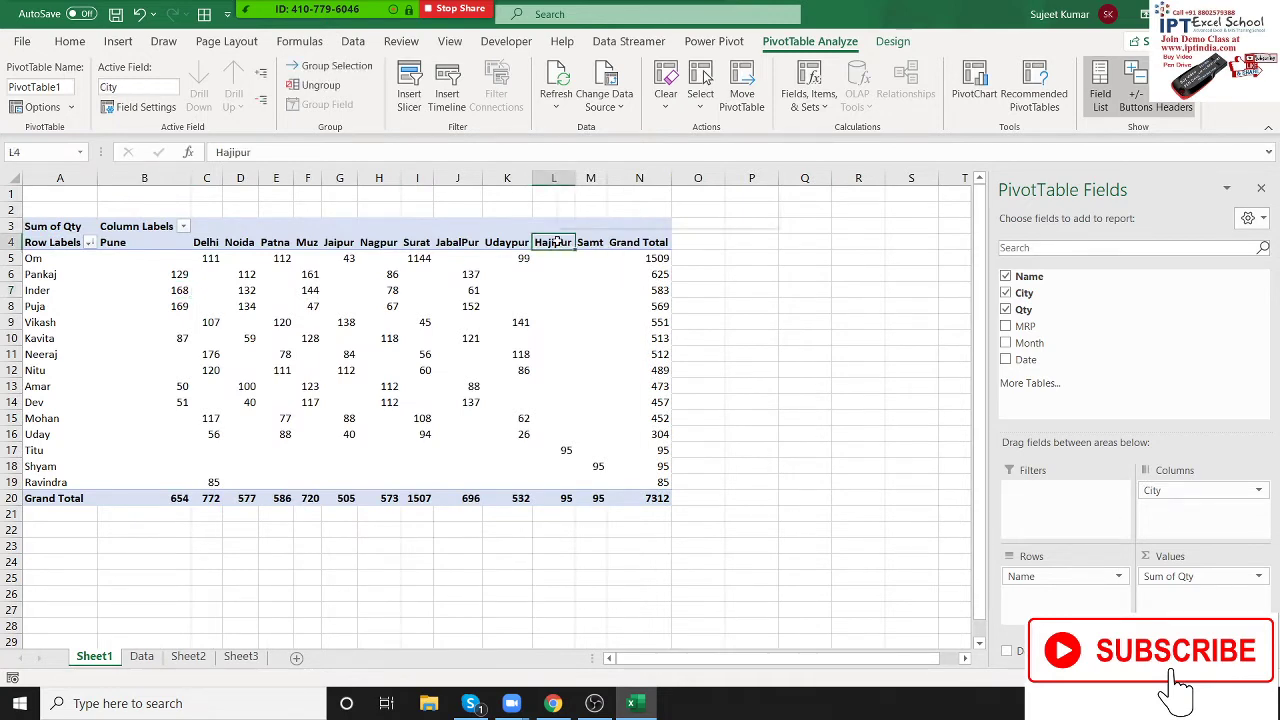
{"action": "right_click", "coordinate": [557, 242]}
{"action": "mouse_move", "coordinate": [640, 330]}
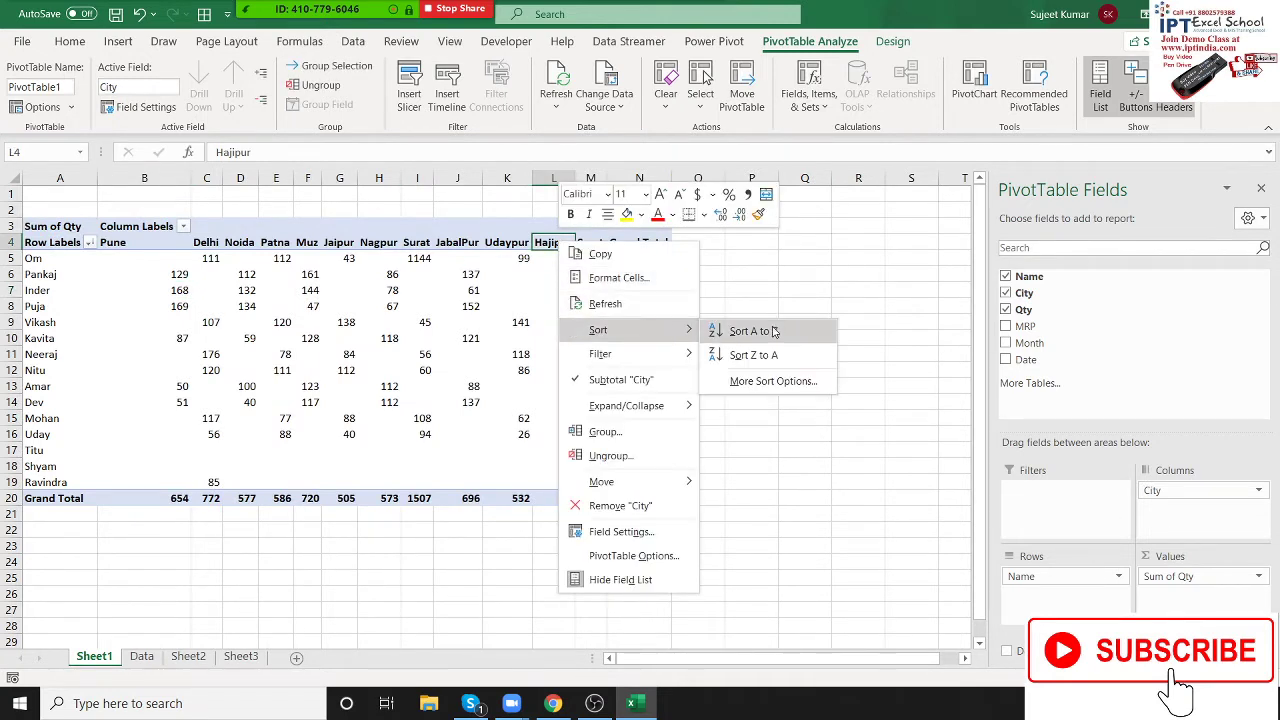
{"action": "key", "text": "Escape"}
{"action": "right_click", "coordinate": [560, 242]}
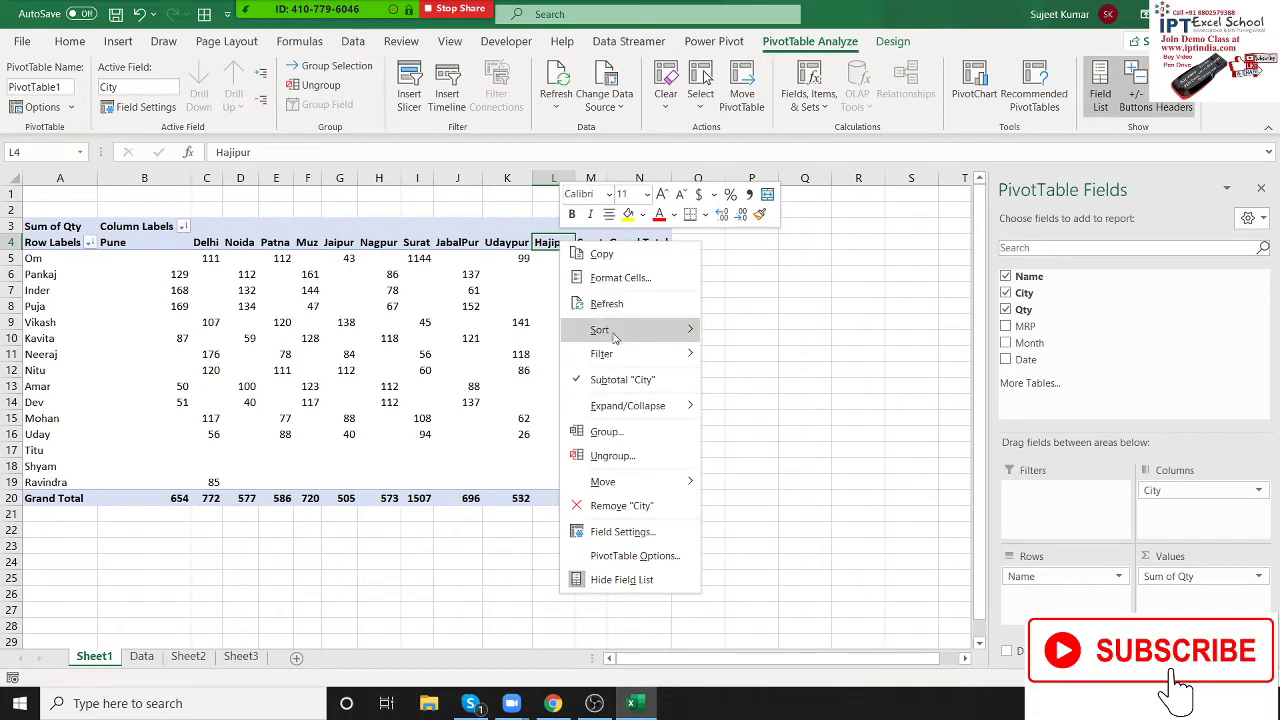
{"action": "mouse_move", "coordinate": [622, 332]}
{"action": "left_click", "coordinate": [745, 355]}
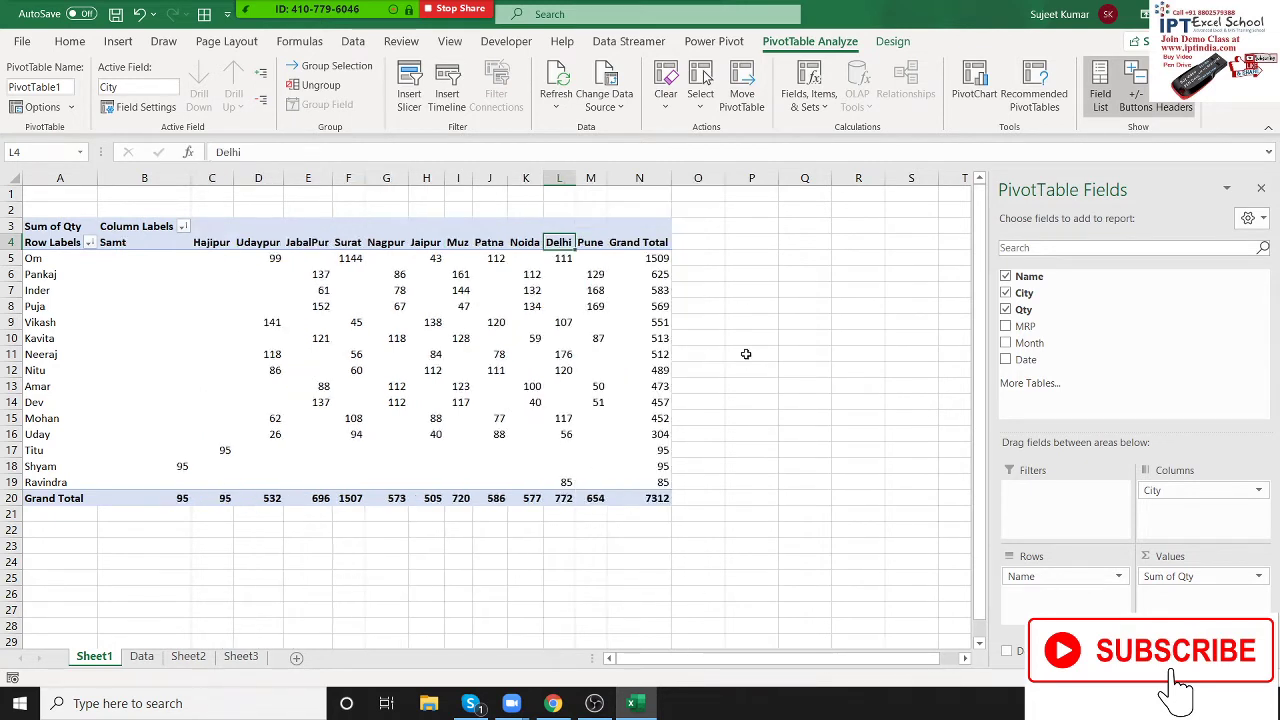
Step: Sort names by Patna quantities largest first, move Neeraj's row up, and put City above Name in Rows
{"action": "left_click", "coordinate": [507, 327]}
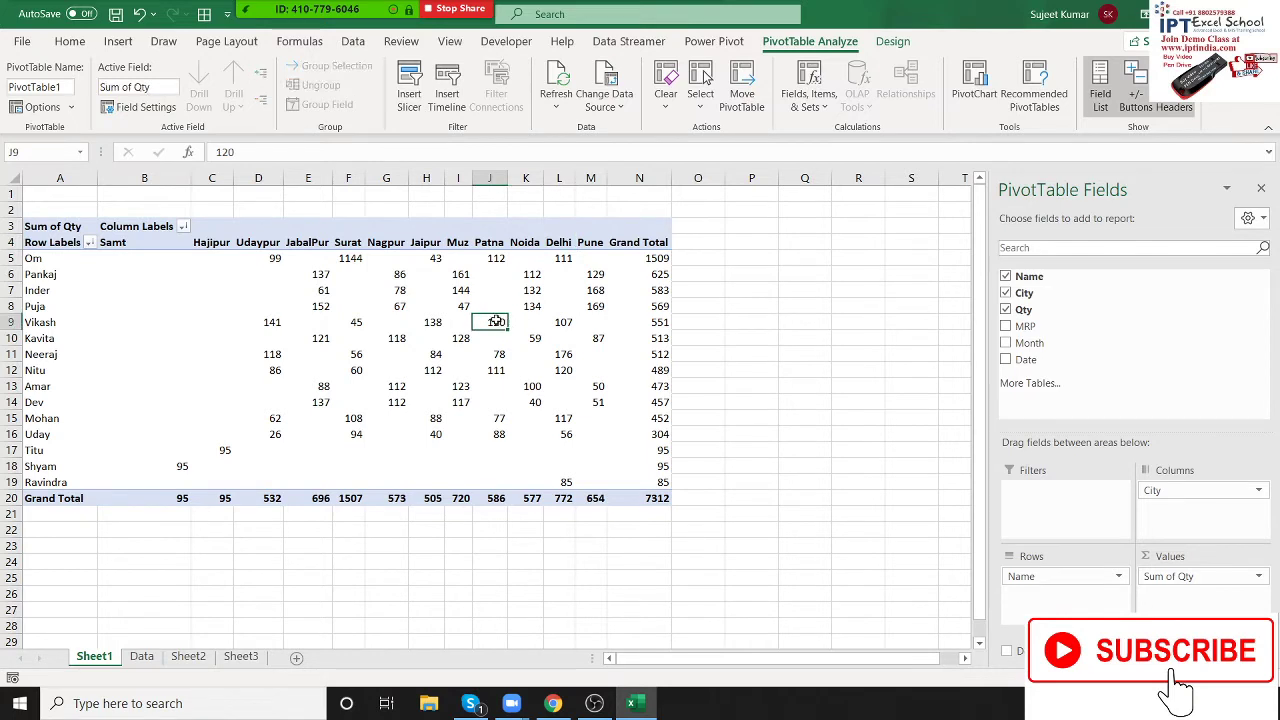
{"action": "right_click", "coordinate": [496, 321]}
{"action": "mouse_move", "coordinate": [582, 433]}
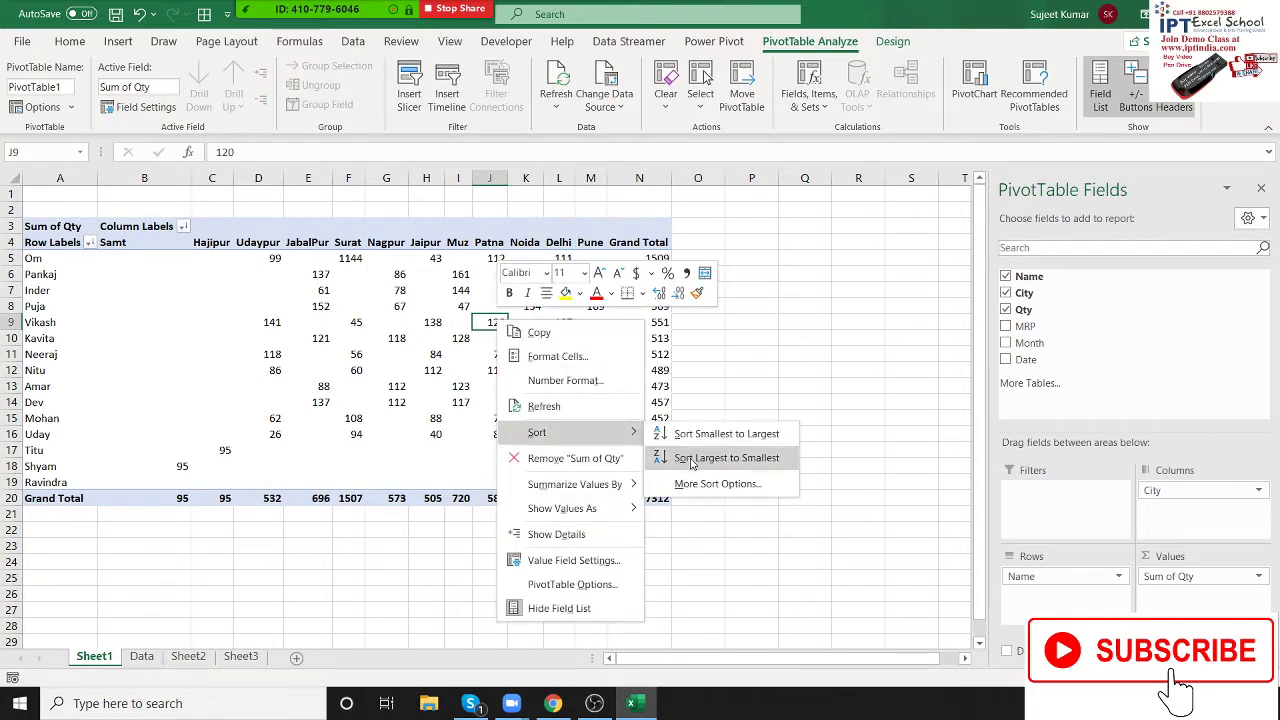
{"action": "left_click", "coordinate": [692, 458]}
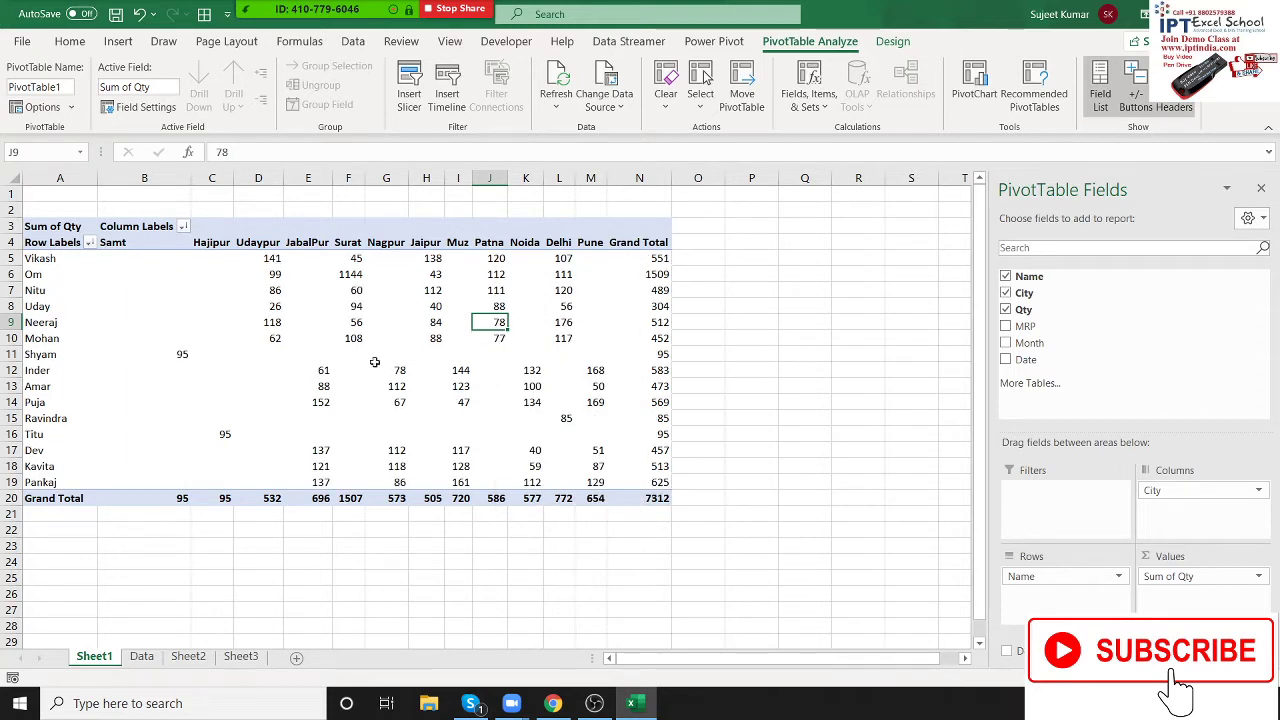
{"action": "left_click_drag", "start_coordinate": [269, 322], "coordinate": [613, 334]}
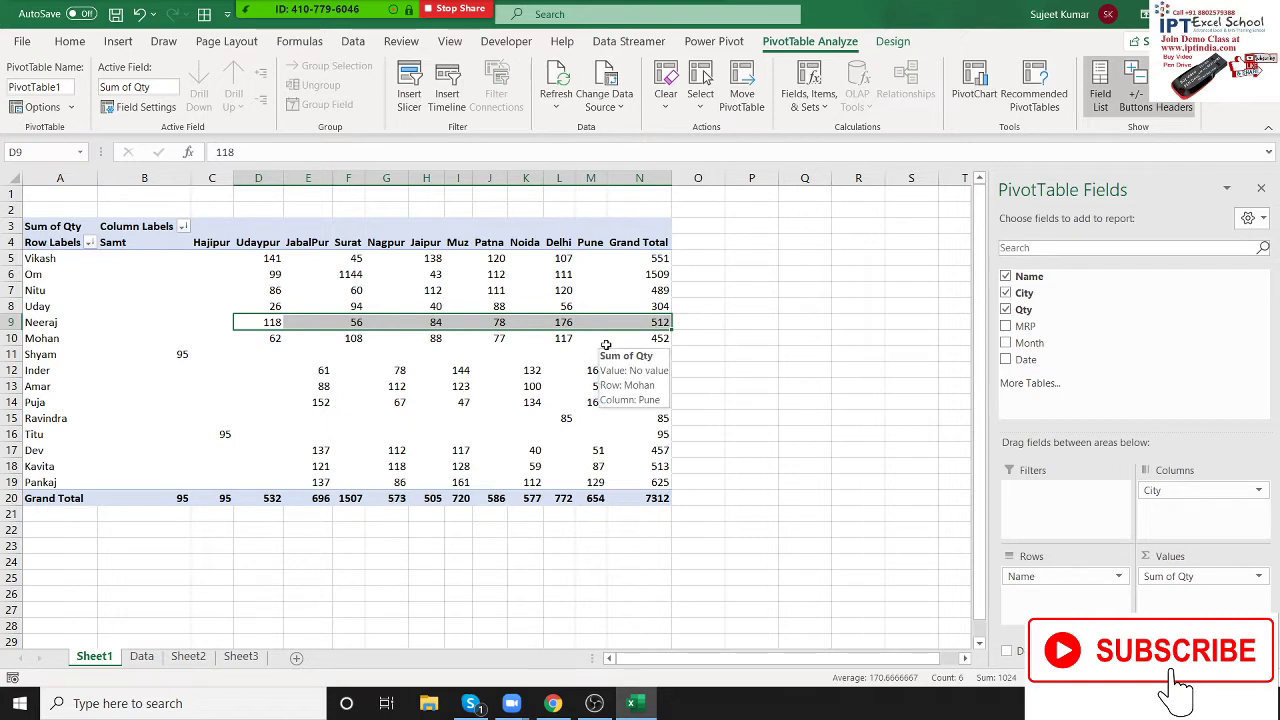
{"action": "mouse_move", "coordinate": [604, 344]}
{"action": "left_mouse_down"}
{"action": "mouse_move", "coordinate": [496, 270]}
{"action": "mouse_move", "coordinate": [500, 390]}
{"action": "left_mouse_up"}
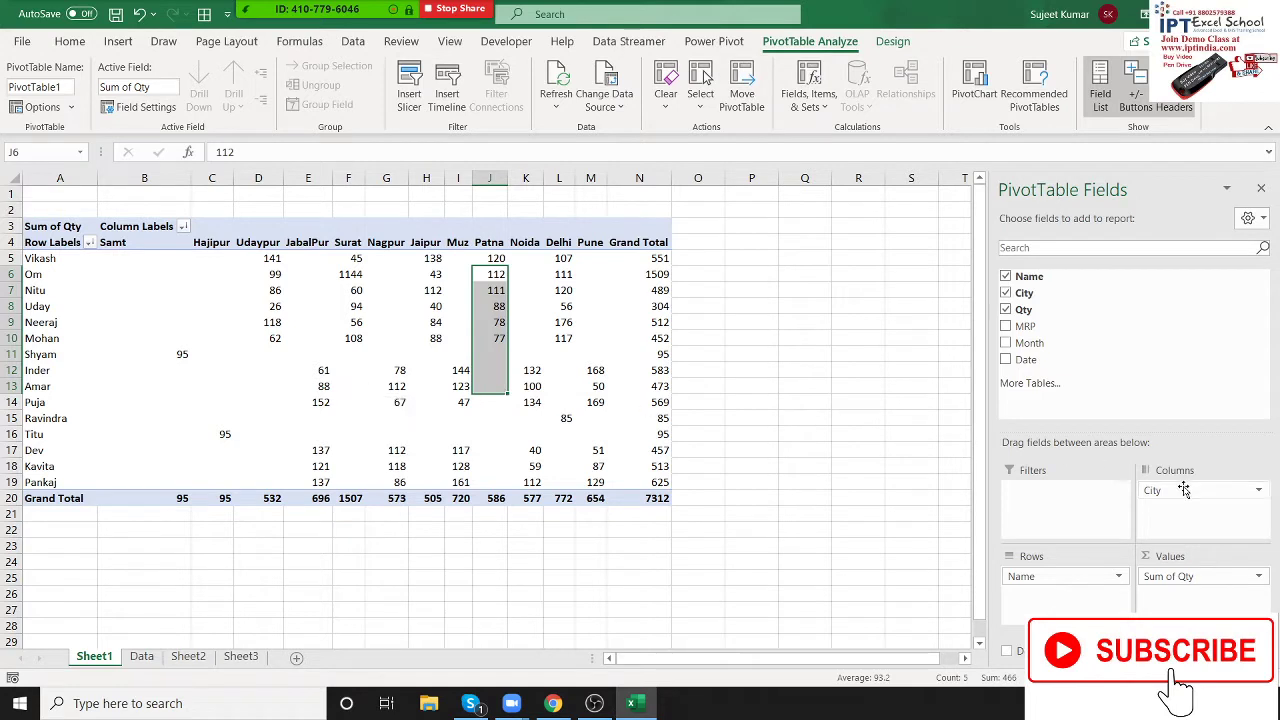
{"action": "left_click_drag", "start_coordinate": [1183, 489], "coordinate": [1017, 563]}
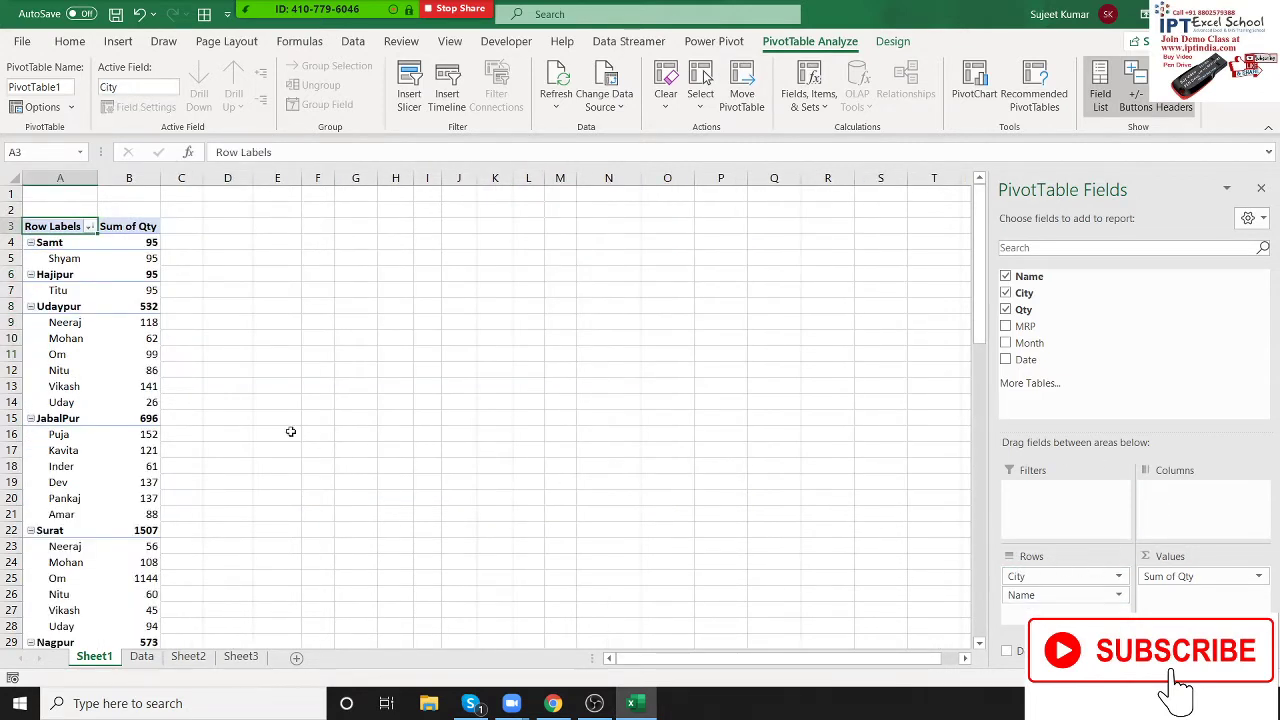
Step: Look through the sort options for the Samt city label without applying any
{"action": "scroll", "coordinate": [289, 431], "scroll_direction": "down", "scroll_amount": 5}
{"action": "scroll", "coordinate": [289, 431], "scroll_direction": "up", "scroll_amount": 4}
{"action": "scroll", "coordinate": [283, 416], "scroll_direction": "up", "scroll_amount": 1}
{"action": "left_click", "coordinate": [52, 245]}
{"action": "right_click", "coordinate": [58, 248]}
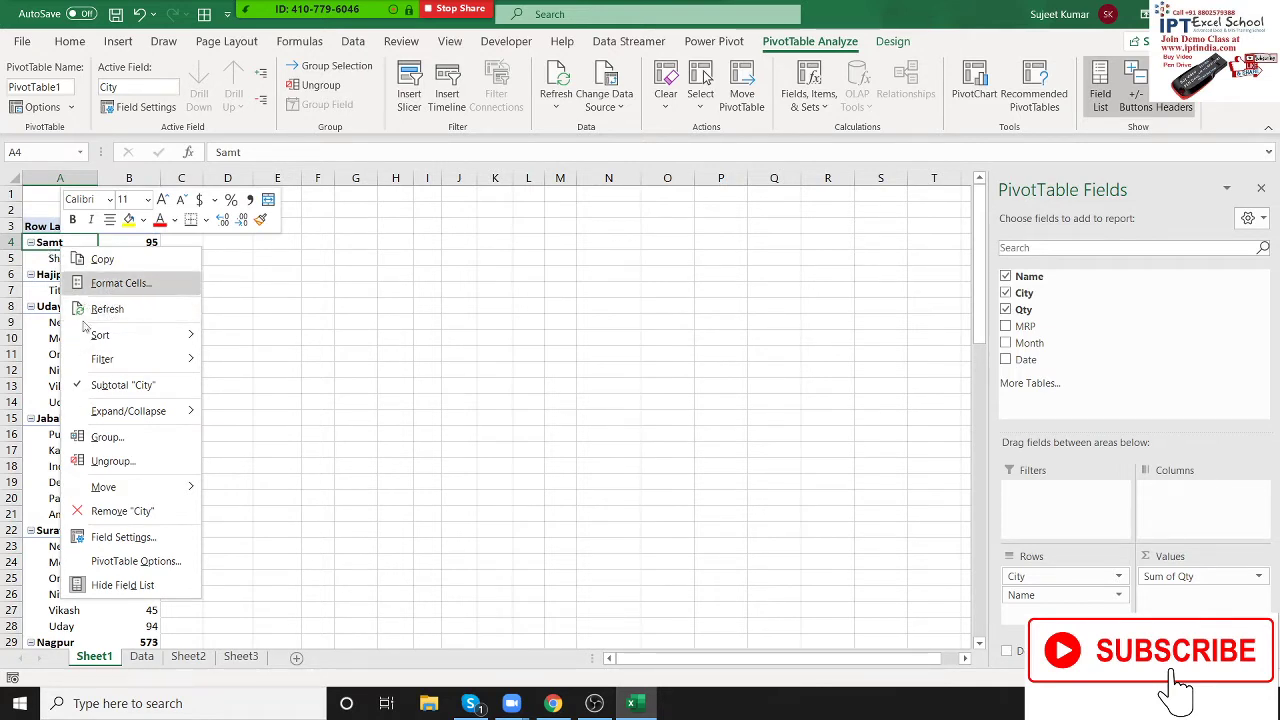
{"action": "mouse_move", "coordinate": [90, 411]}
{"action": "mouse_move", "coordinate": [70, 340]}
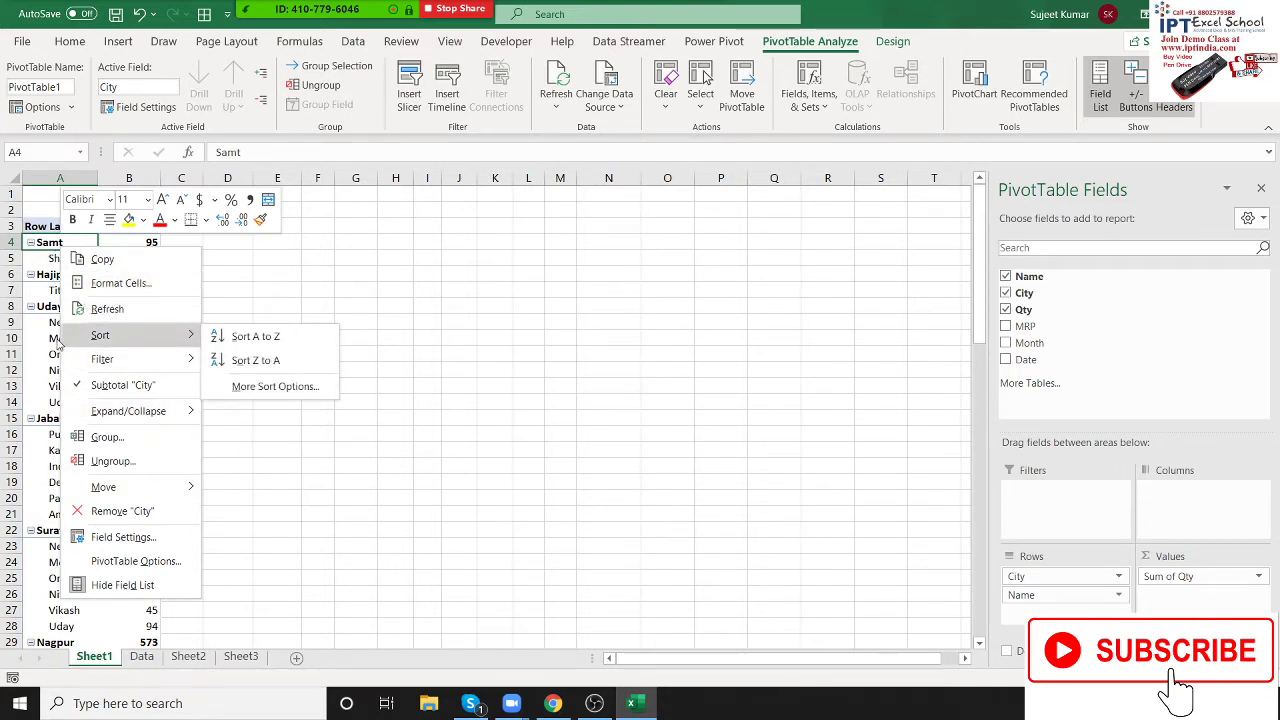
{"action": "left_click", "coordinate": [30, 385]}
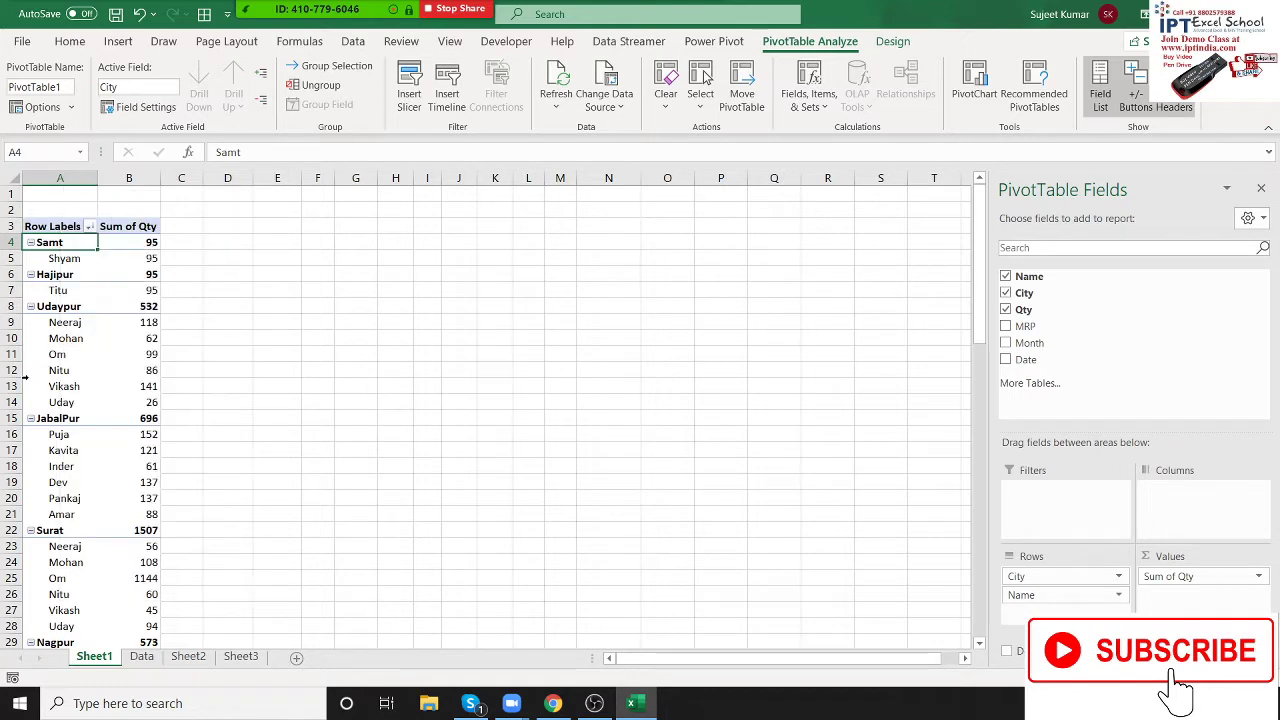
Step: Sort the names within each city Z to A, so Uday heads Udaypur and Surat
{"action": "left_click", "coordinate": [75, 326]}
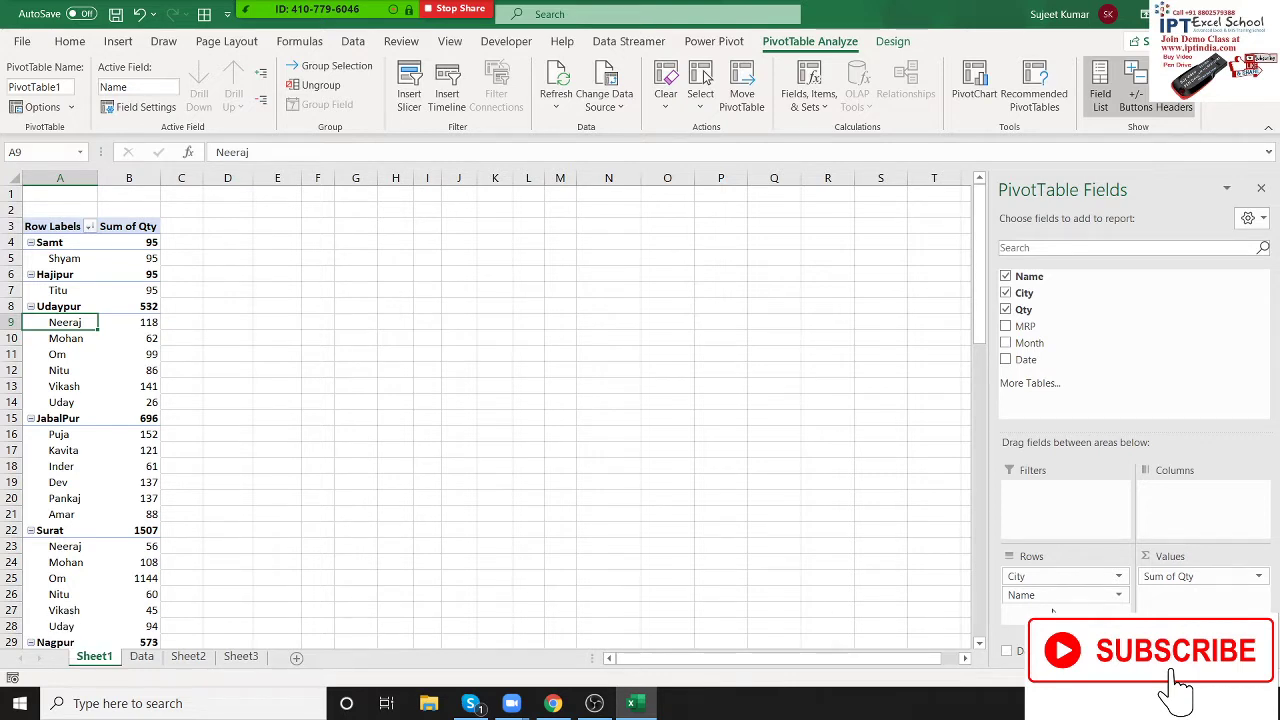
{"action": "right_click", "coordinate": [75, 326]}
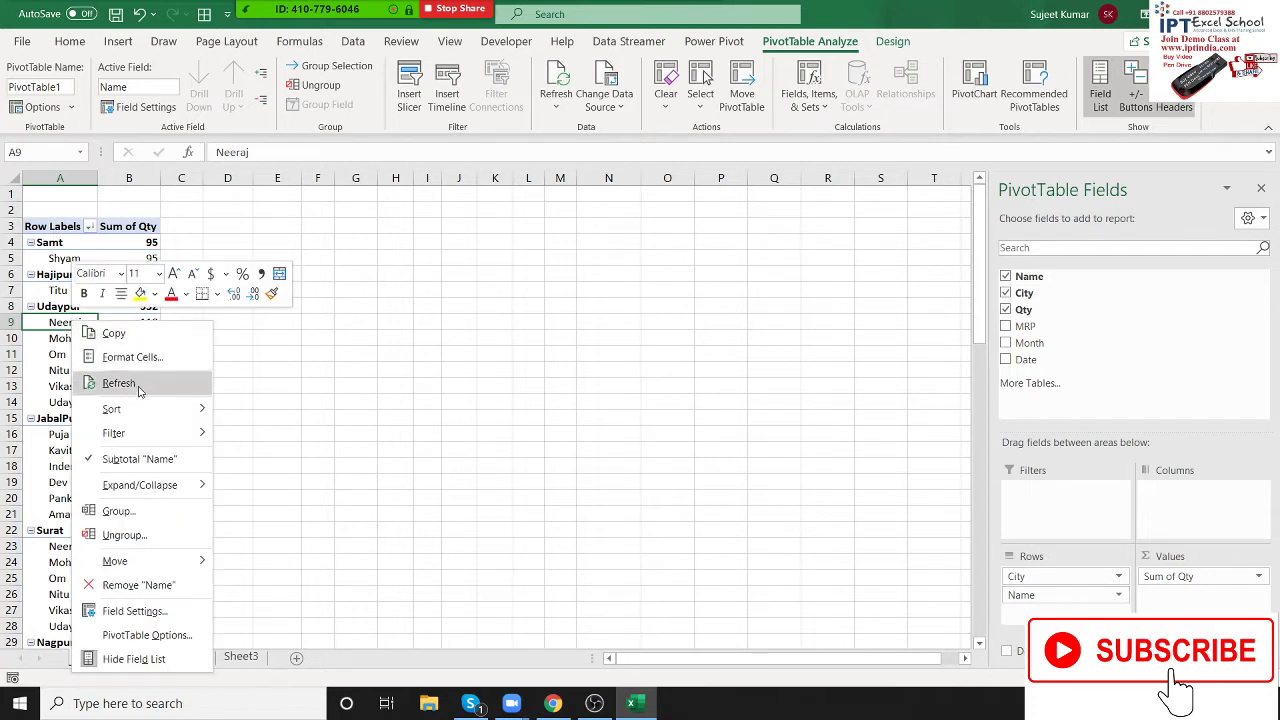
{"action": "mouse_move", "coordinate": [143, 412]}
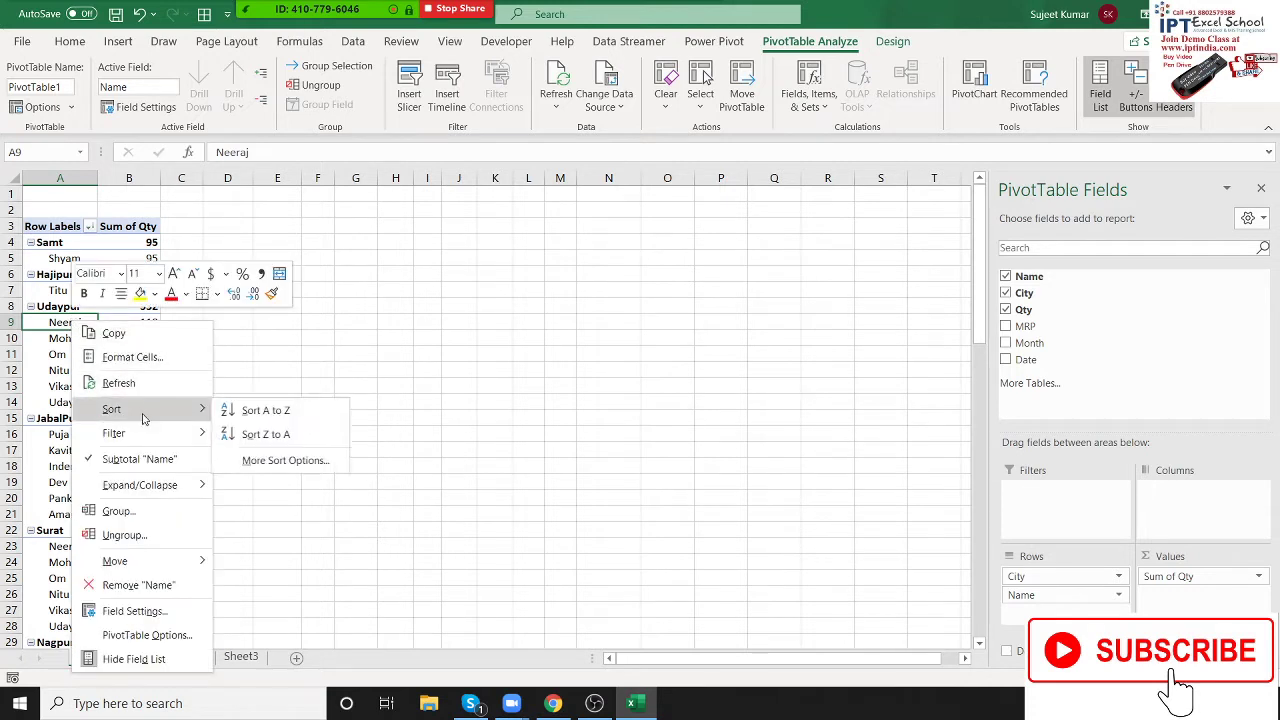
{"action": "left_click", "coordinate": [268, 435]}
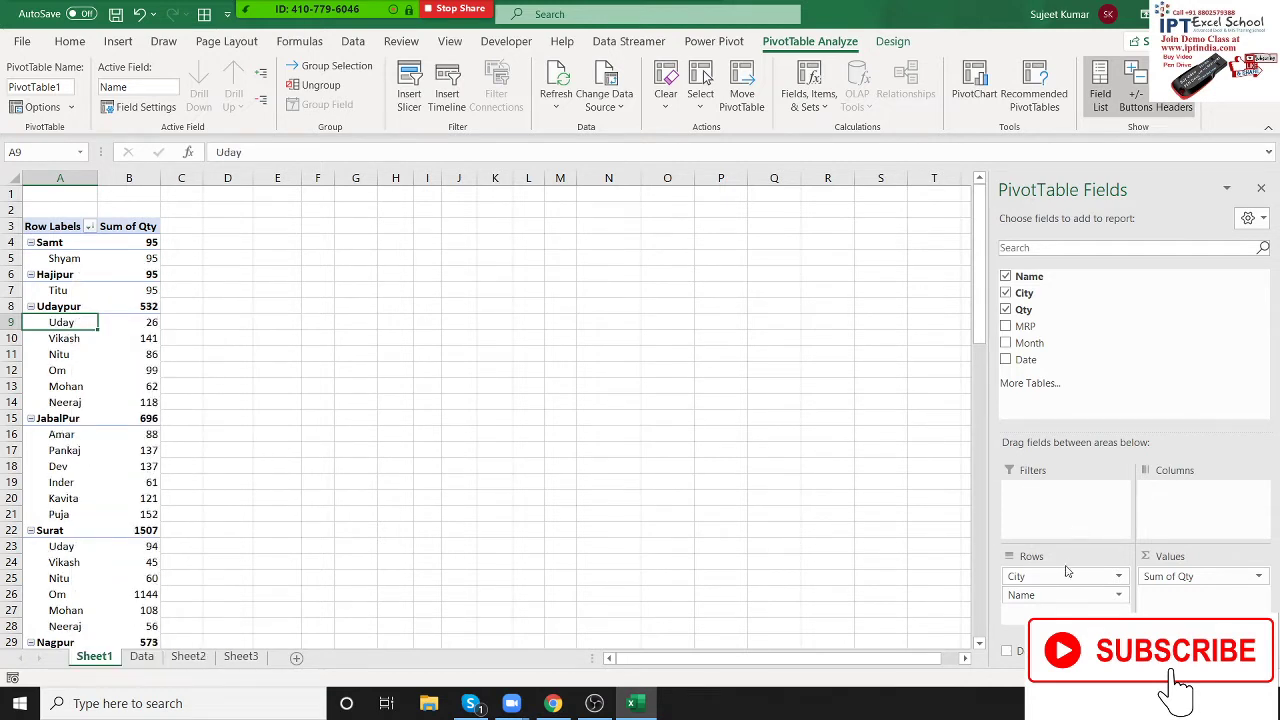
{"action": "left_click", "coordinate": [1048, 596]}
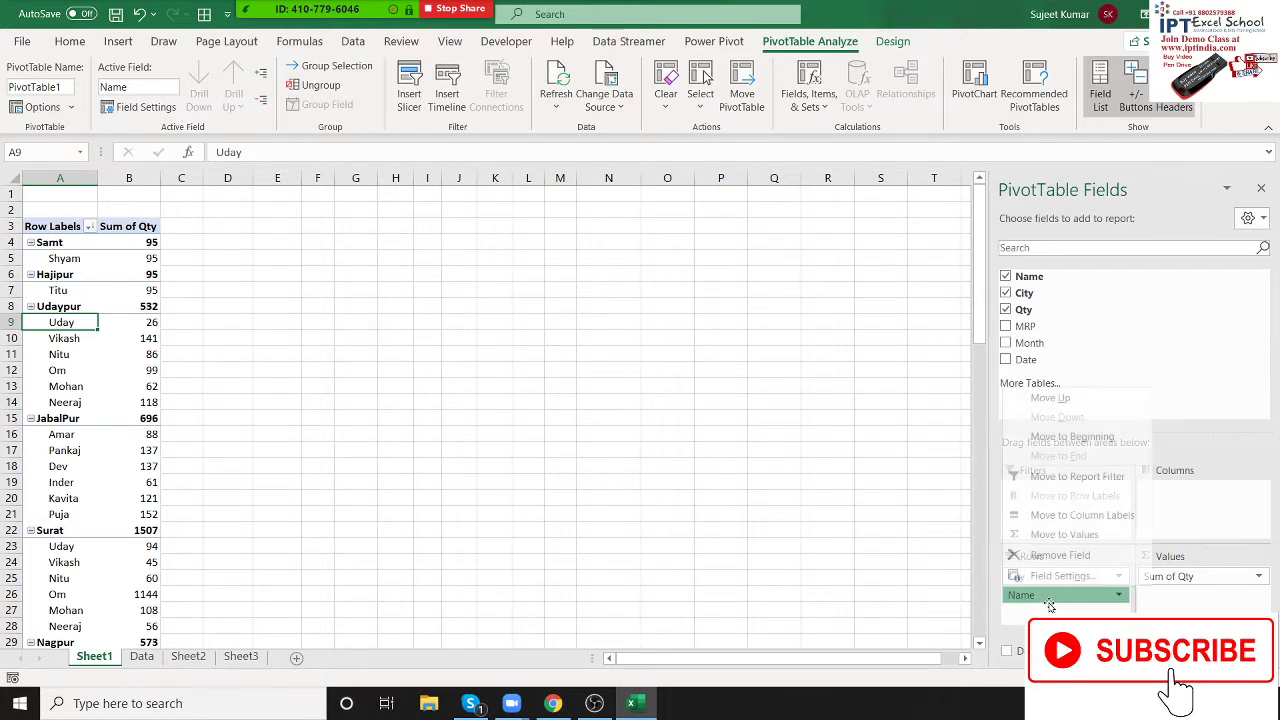
Step: Make Name the report filter and drag Pune, Delhi, Noida and Surat up beneath Samt
{"action": "left_click_drag", "start_coordinate": [1049, 605], "coordinate": [1043, 528]}
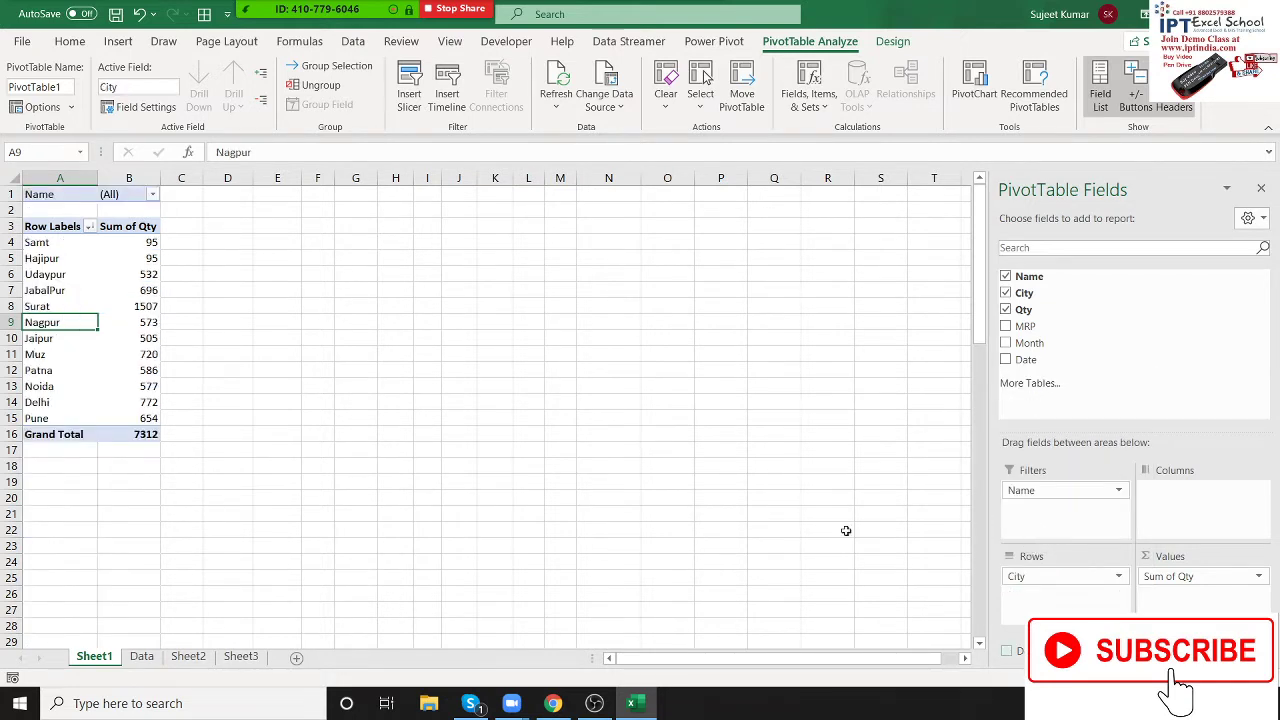
{"action": "left_click", "coordinate": [50, 419]}
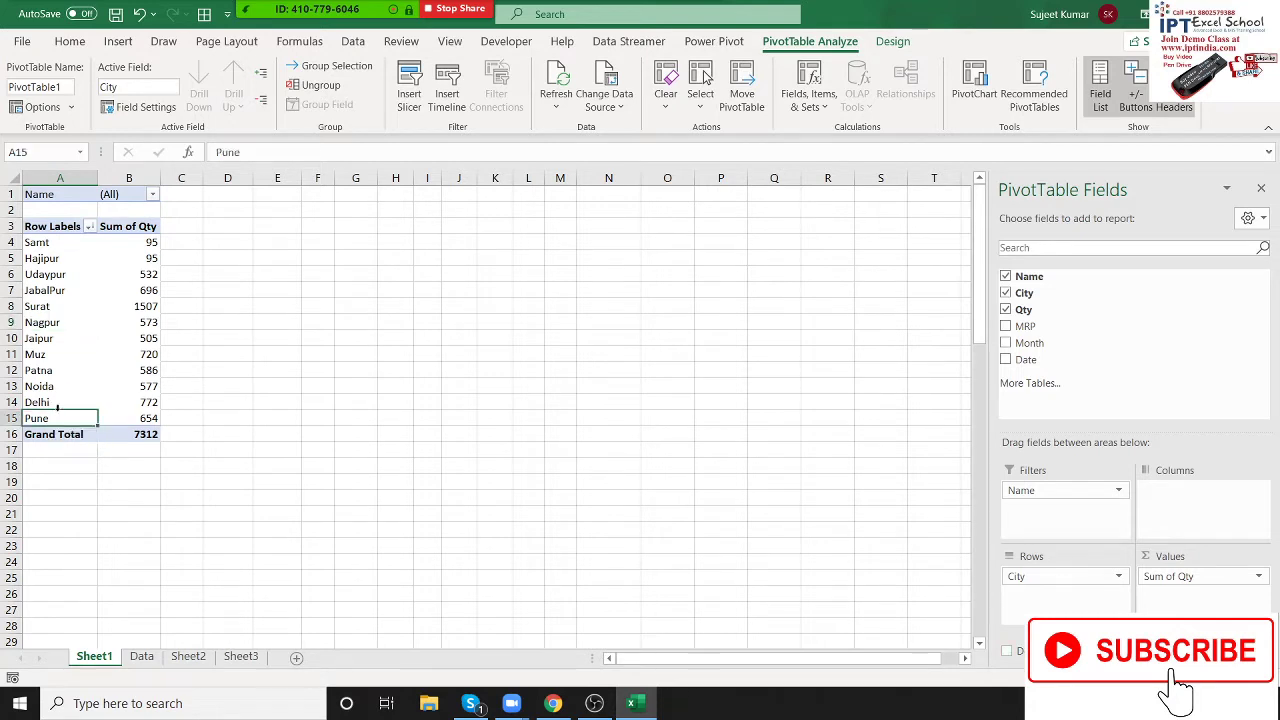
{"action": "left_click_drag", "start_coordinate": [59, 413], "coordinate": [88, 249]}
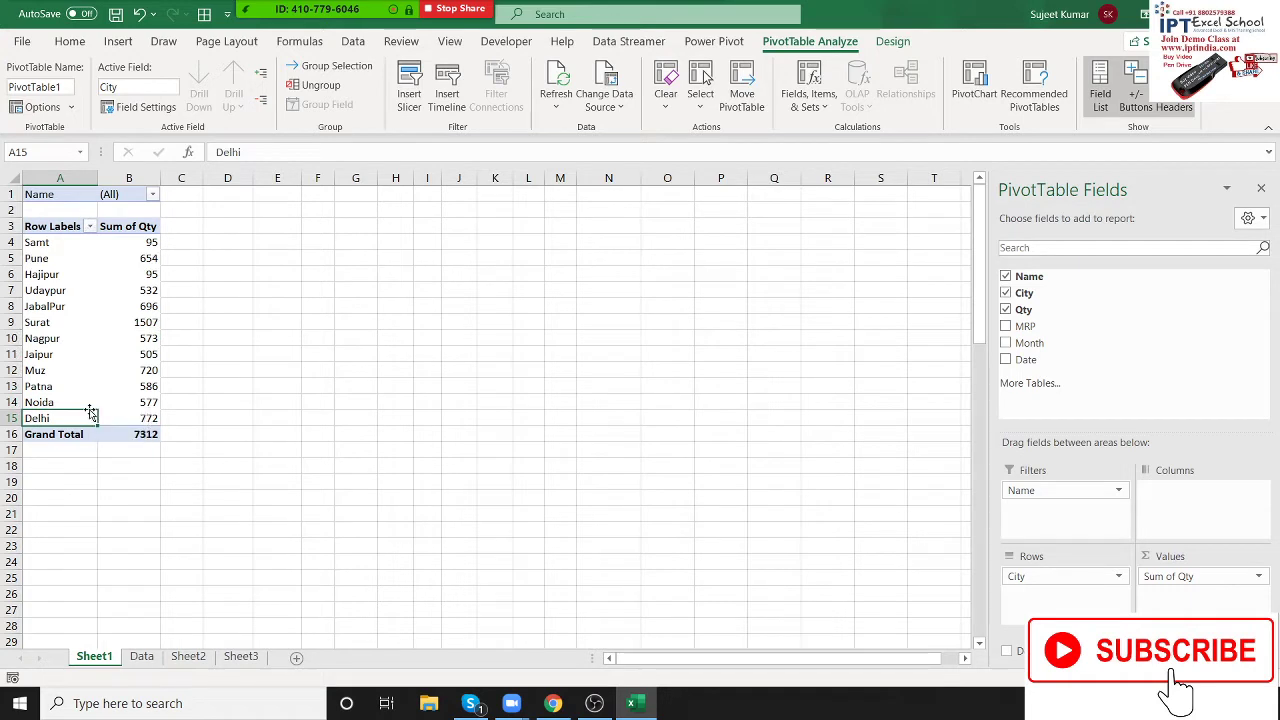
{"action": "left_click_drag", "start_coordinate": [90, 413], "coordinate": [120, 258]}
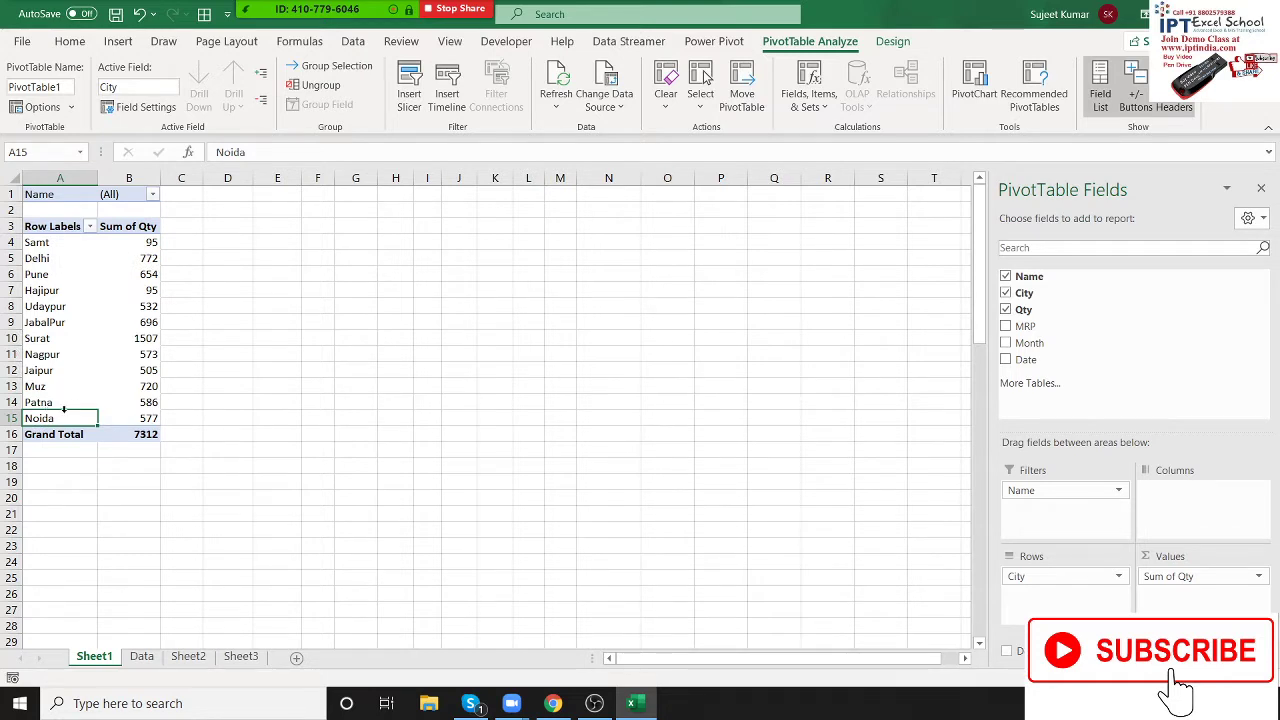
{"action": "left_click_drag", "start_coordinate": [64, 411], "coordinate": [64, 266]}
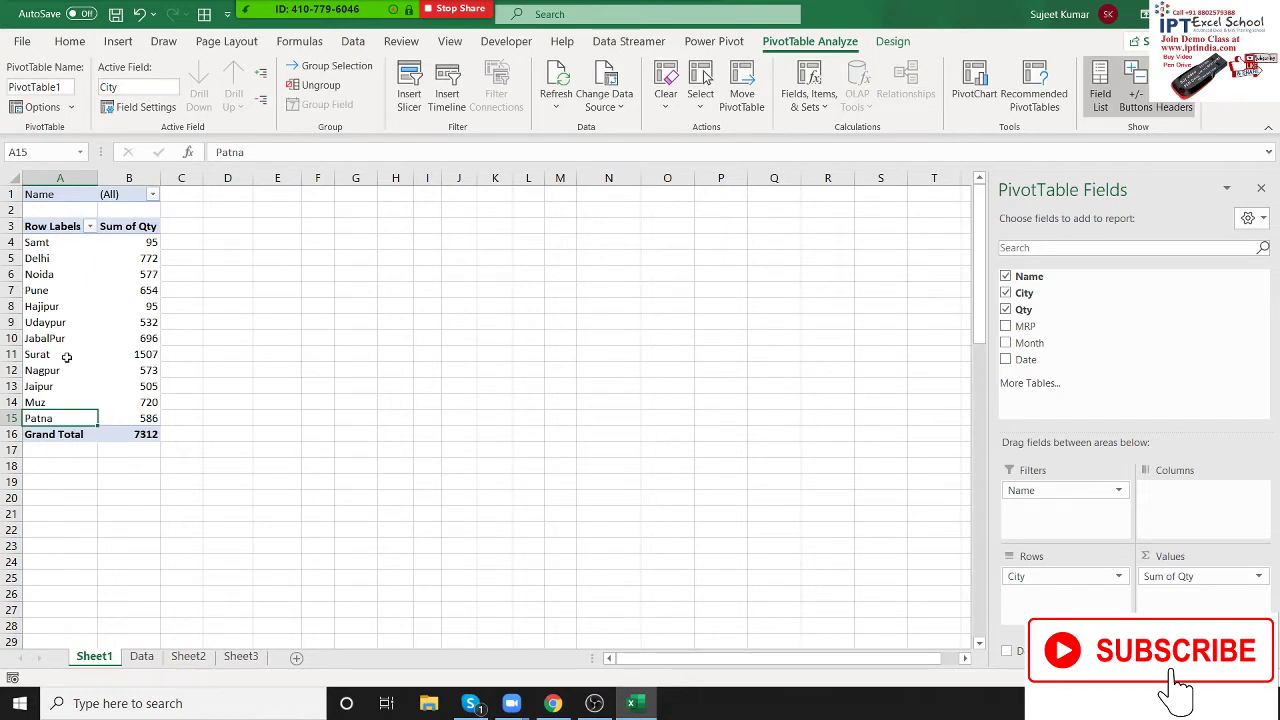
{"action": "left_click", "coordinate": [66, 356]}
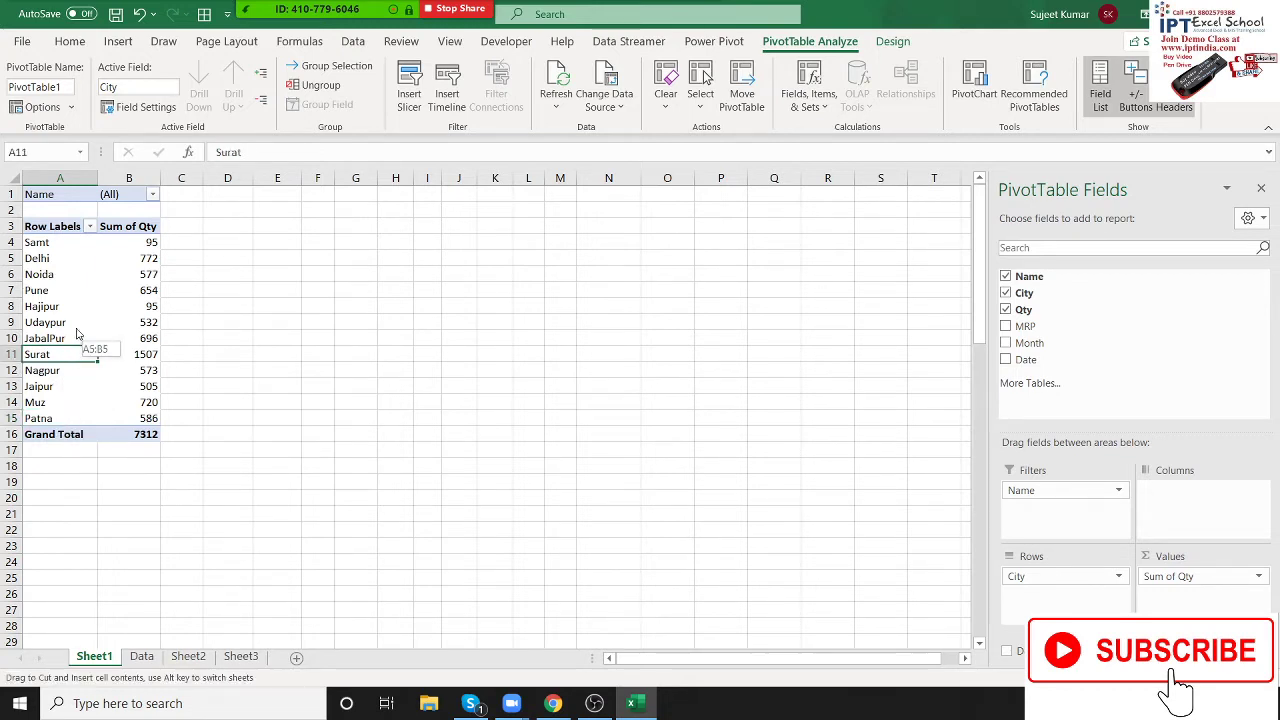
{"action": "left_click_drag", "start_coordinate": [73, 348], "coordinate": [80, 290]}
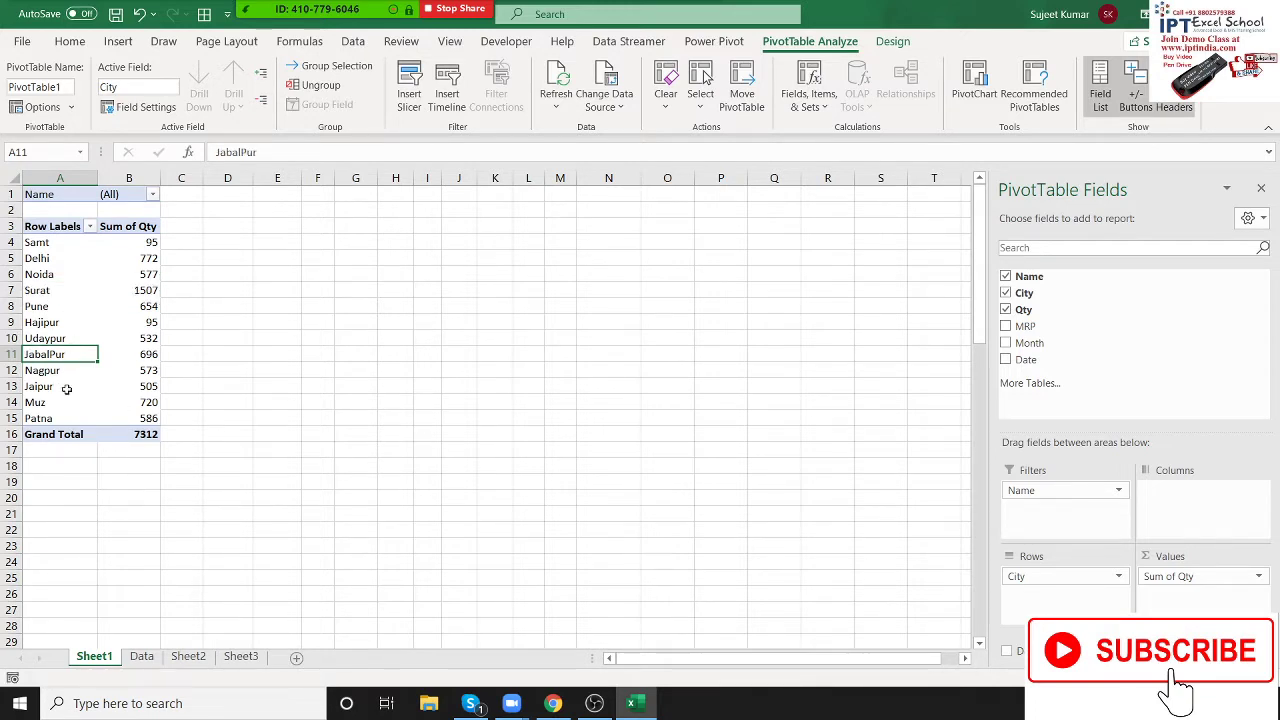
{"action": "left_click", "coordinate": [53, 324]}
Step: Move Hajipur to the beginning of the city rows, ahead of Samt, Delhi and Noida
{"action": "right_click", "coordinate": [53, 324]}
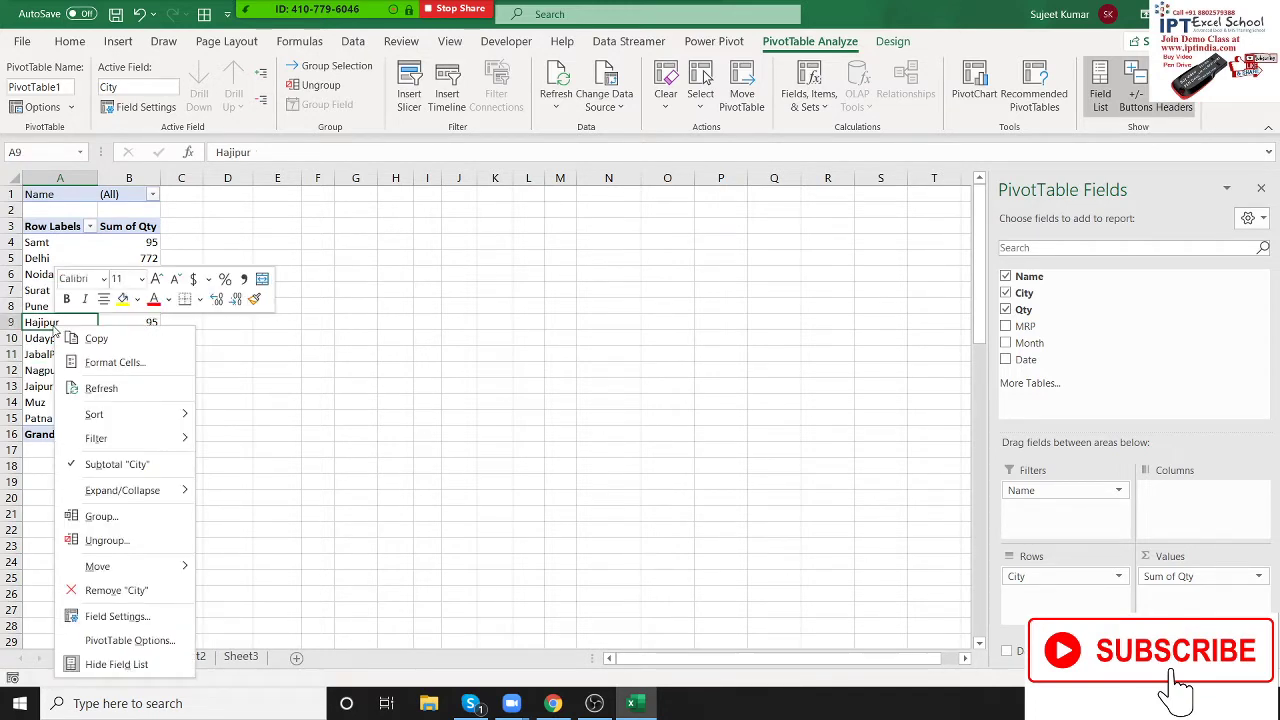
{"action": "mouse_move", "coordinate": [105, 570]}
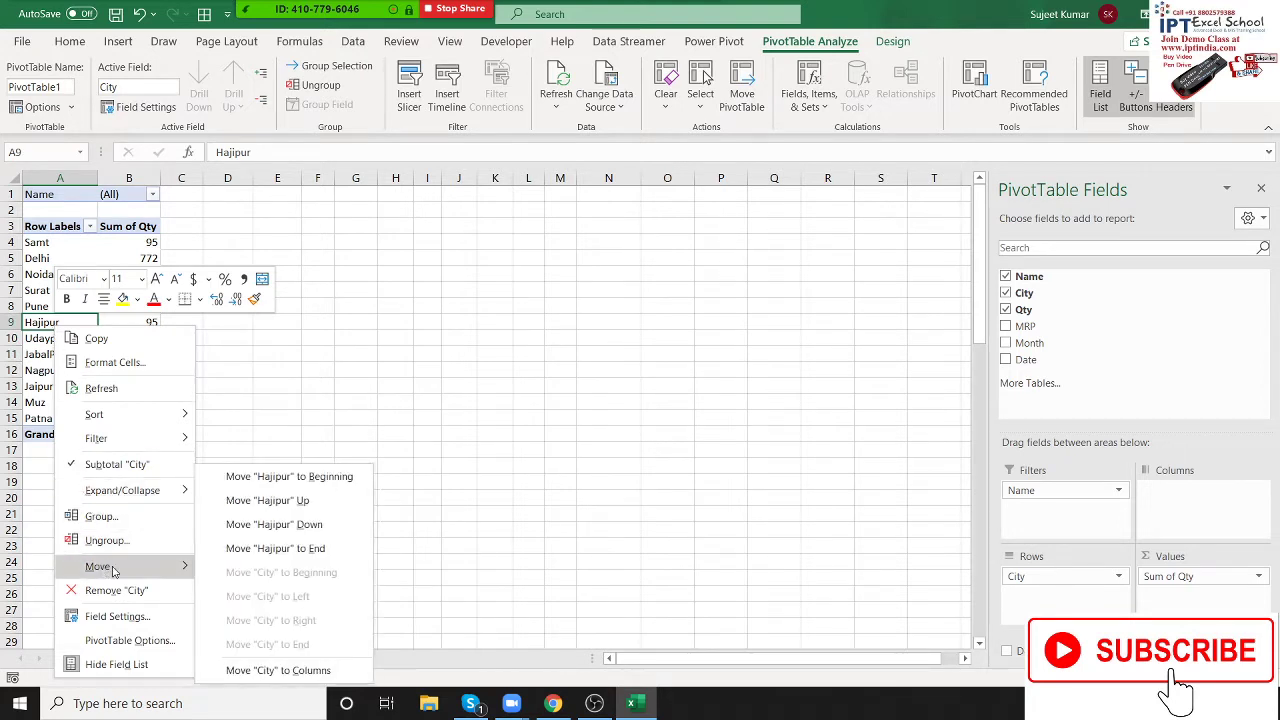
{"action": "left_click", "coordinate": [290, 478]}
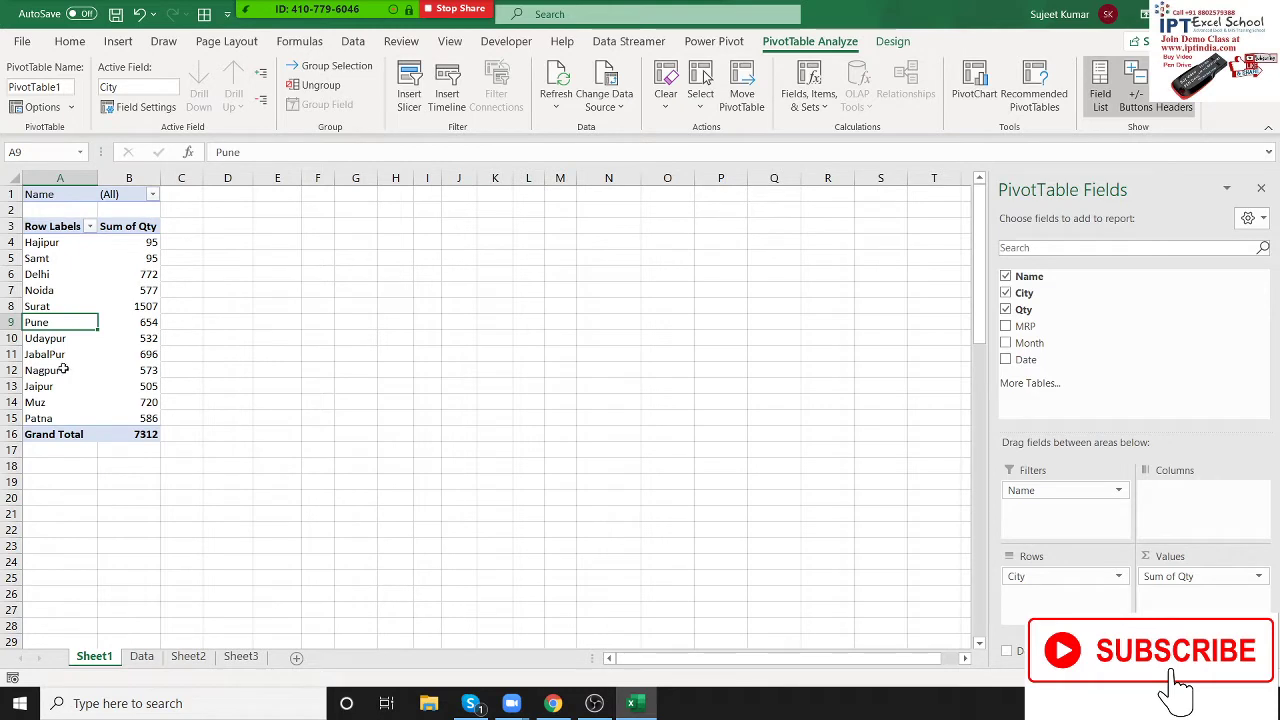
{"action": "right_click", "coordinate": [61, 325]}
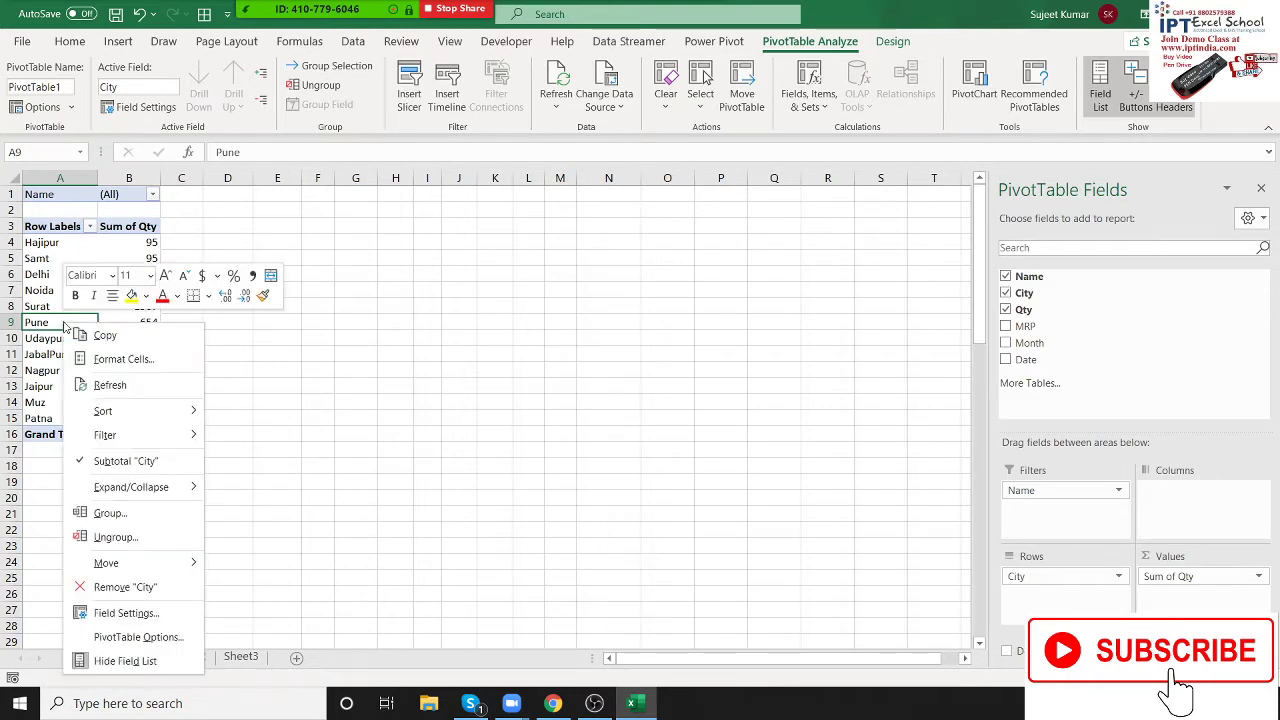
{"action": "mouse_move", "coordinate": [118, 565]}
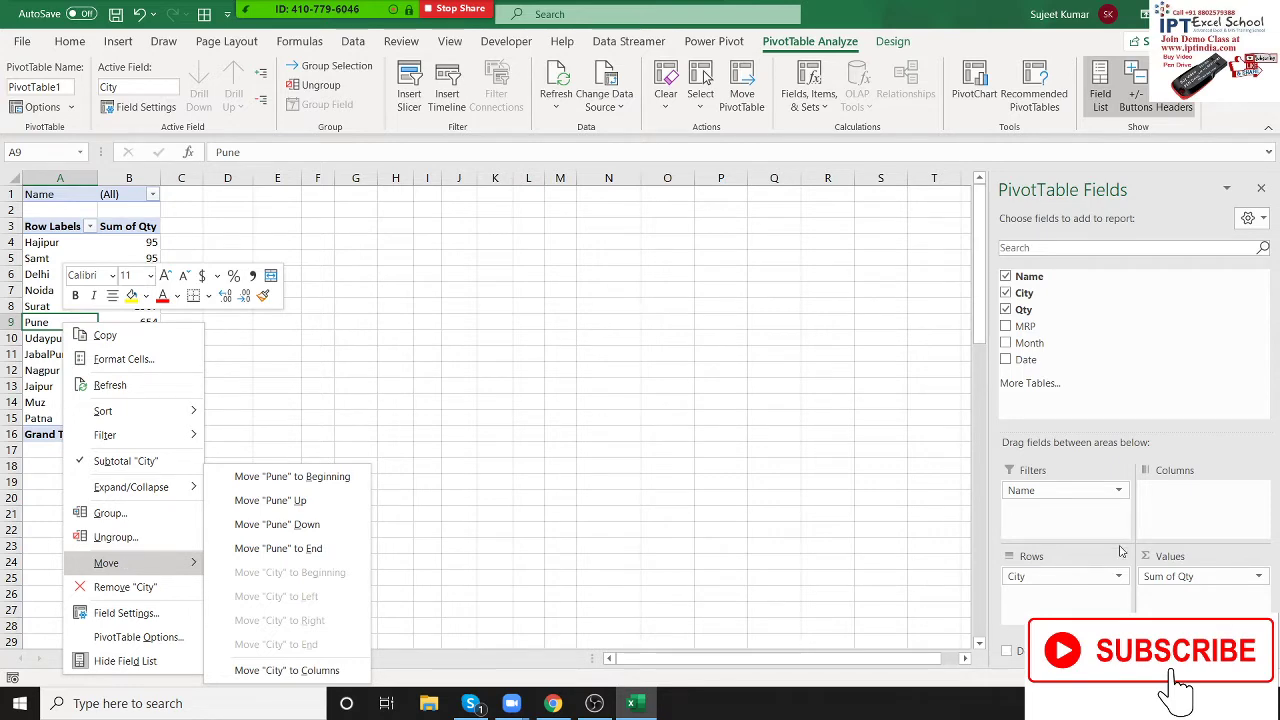
Step: Move Name from Filters into Columns and sort the cities by a value column
{"action": "left_click", "coordinate": [1056, 490]}
{"action": "left_click_drag", "start_coordinate": [1056, 490], "coordinate": [1160, 500]}
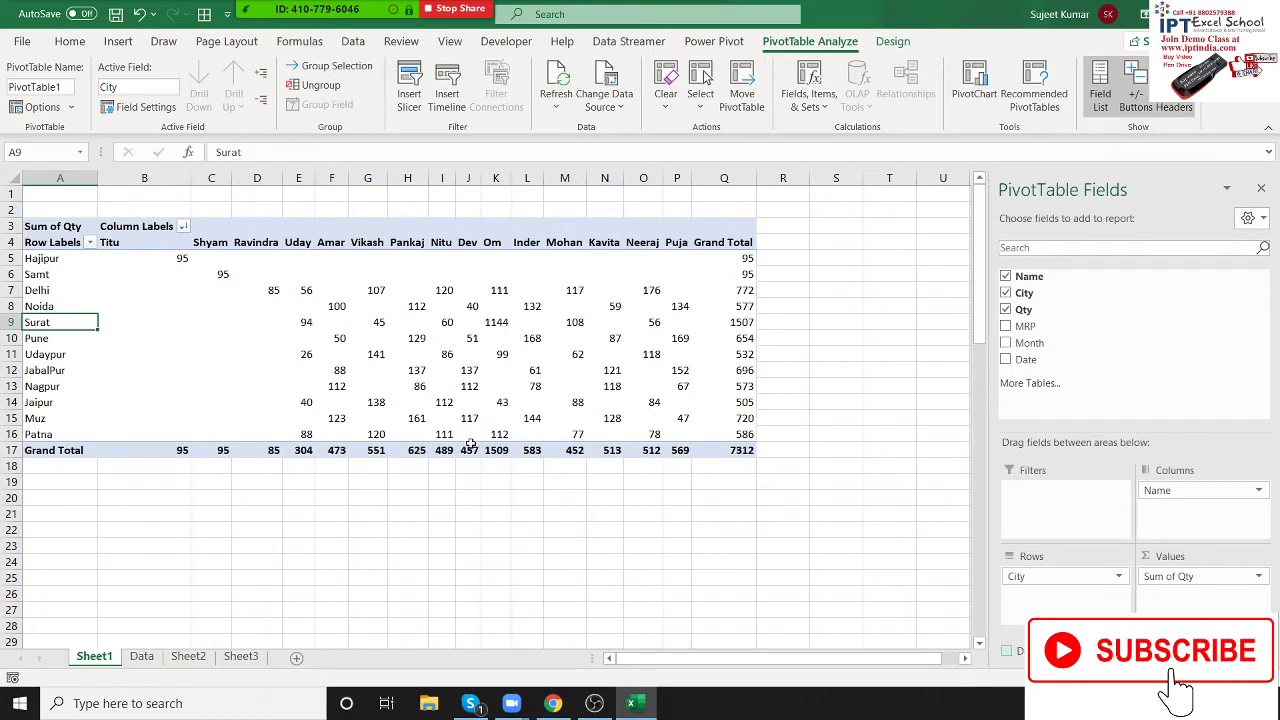
{"action": "right_click", "coordinate": [470, 370]}
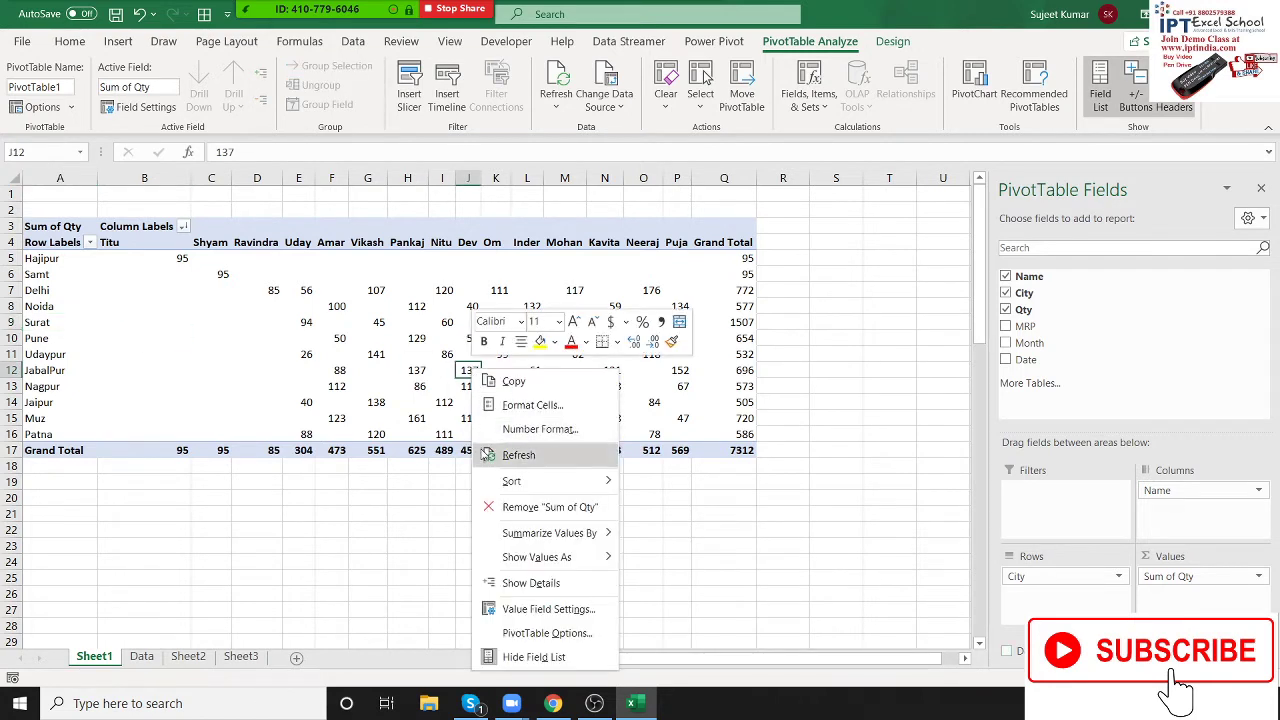
{"action": "mouse_move", "coordinate": [590, 481]}
{"action": "left_click", "coordinate": [665, 484]}
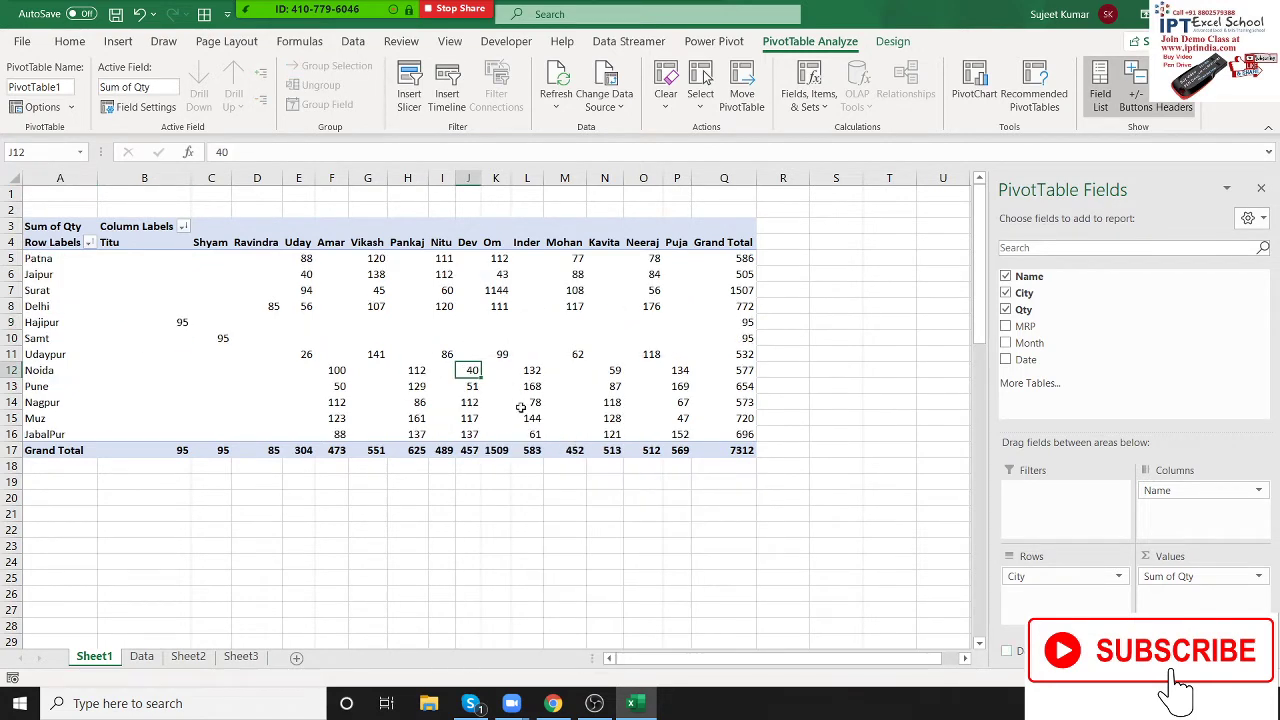
Step: Sort the cities by Nitu's quantities largest to smallest, putting Delhi first
{"action": "left_click", "coordinate": [436, 303]}
{"action": "right_click", "coordinate": [436, 303]}
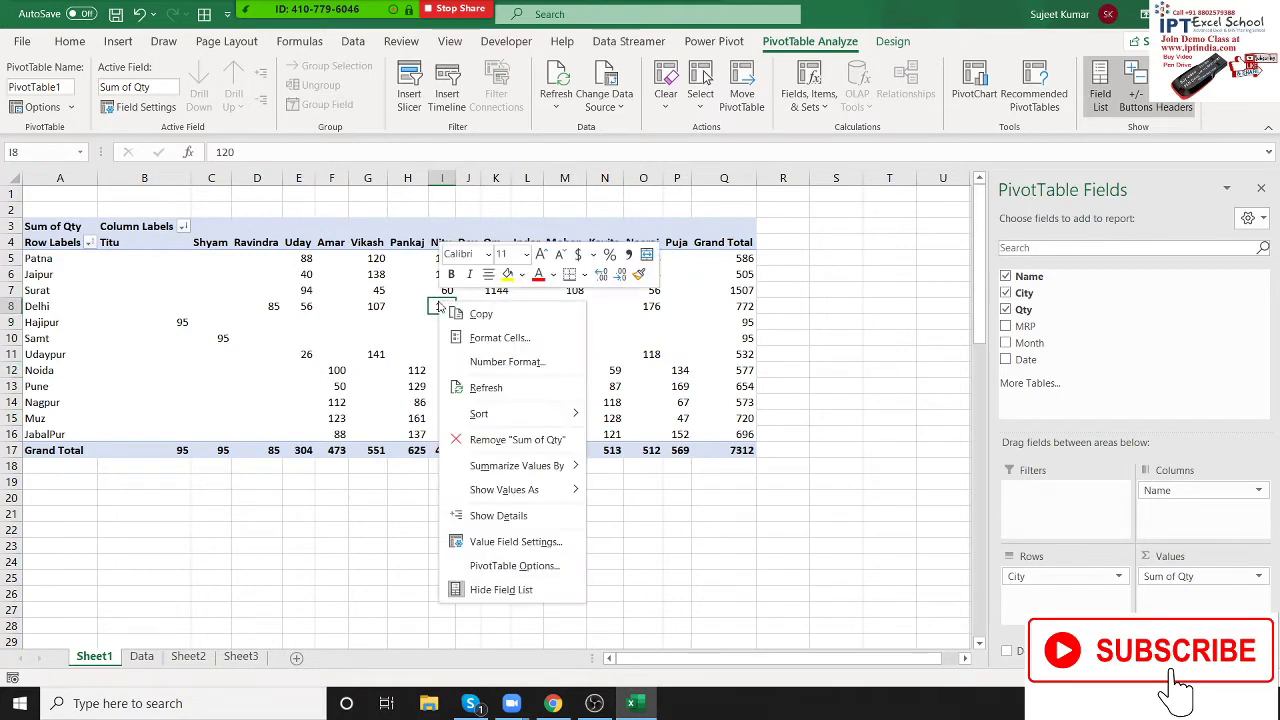
{"action": "mouse_move", "coordinate": [528, 418]}
{"action": "left_click", "coordinate": [616, 440]}
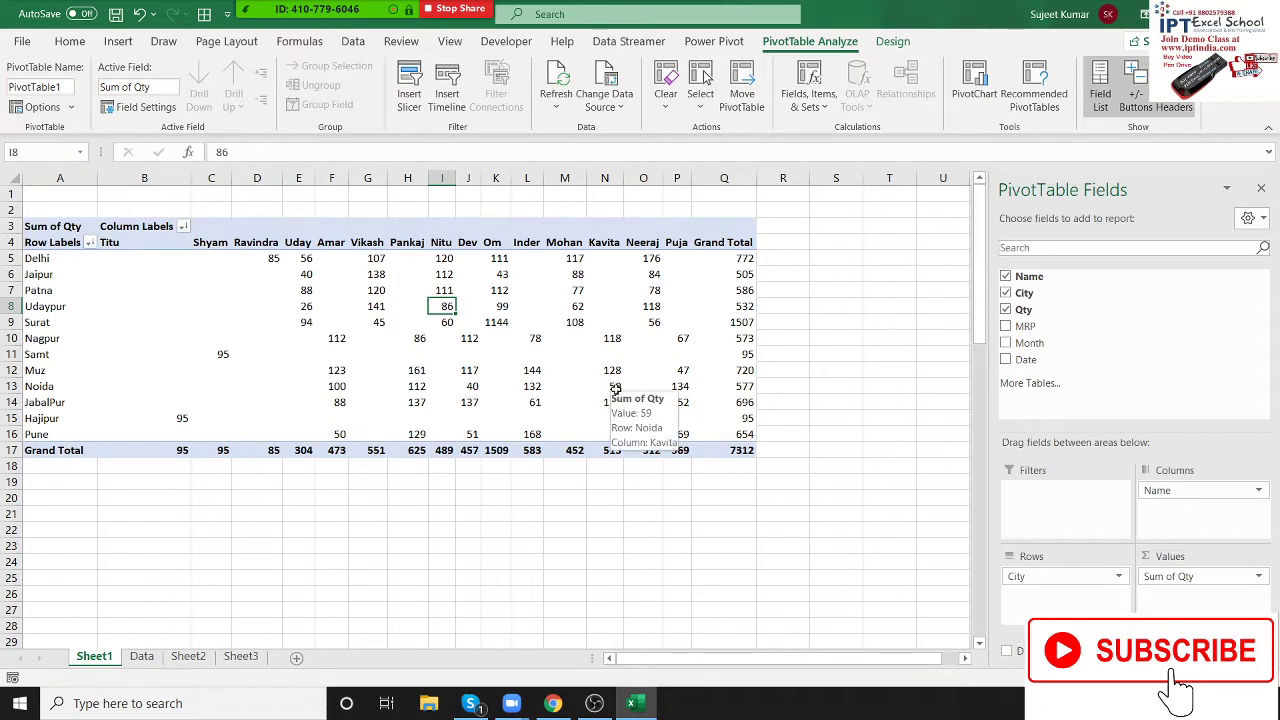
{"action": "mouse_move", "coordinate": [618, 402]}
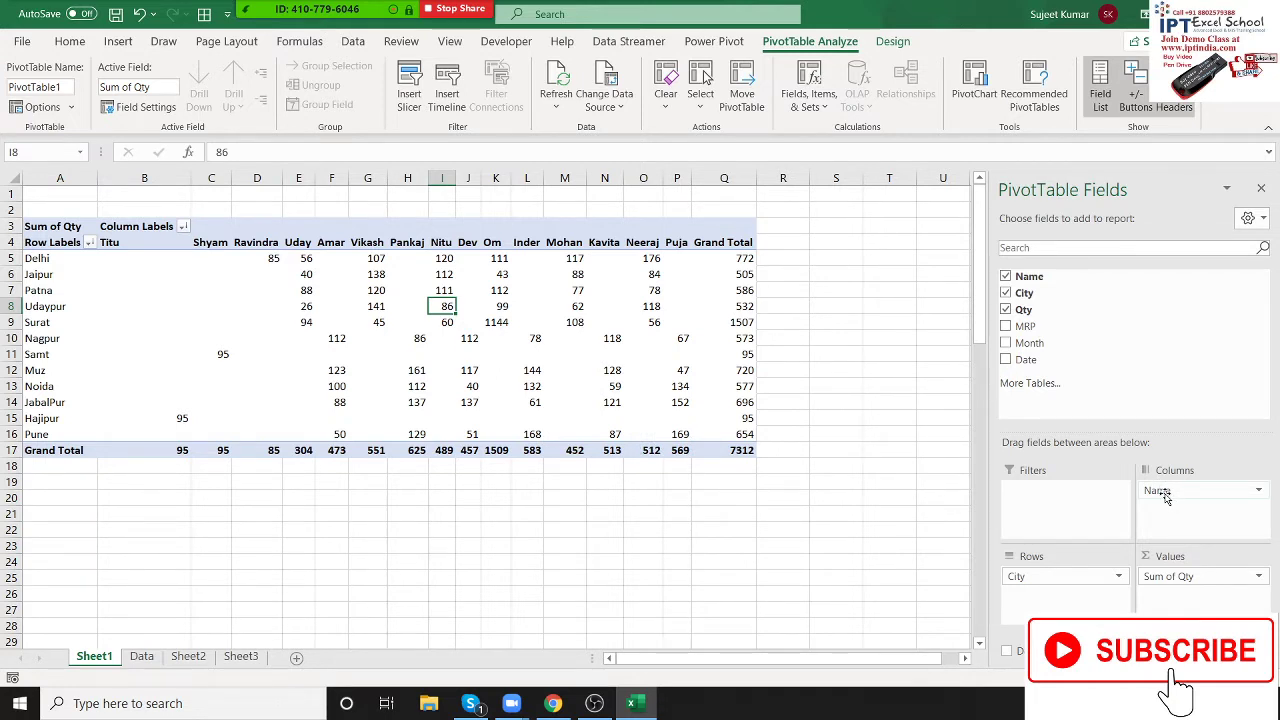
Step: Move Name from Columns back to the report filter so only cities are listed
{"action": "left_click", "coordinate": [1165, 496]}
{"action": "left_click_drag", "start_coordinate": [1165, 496], "coordinate": [1020, 512]}
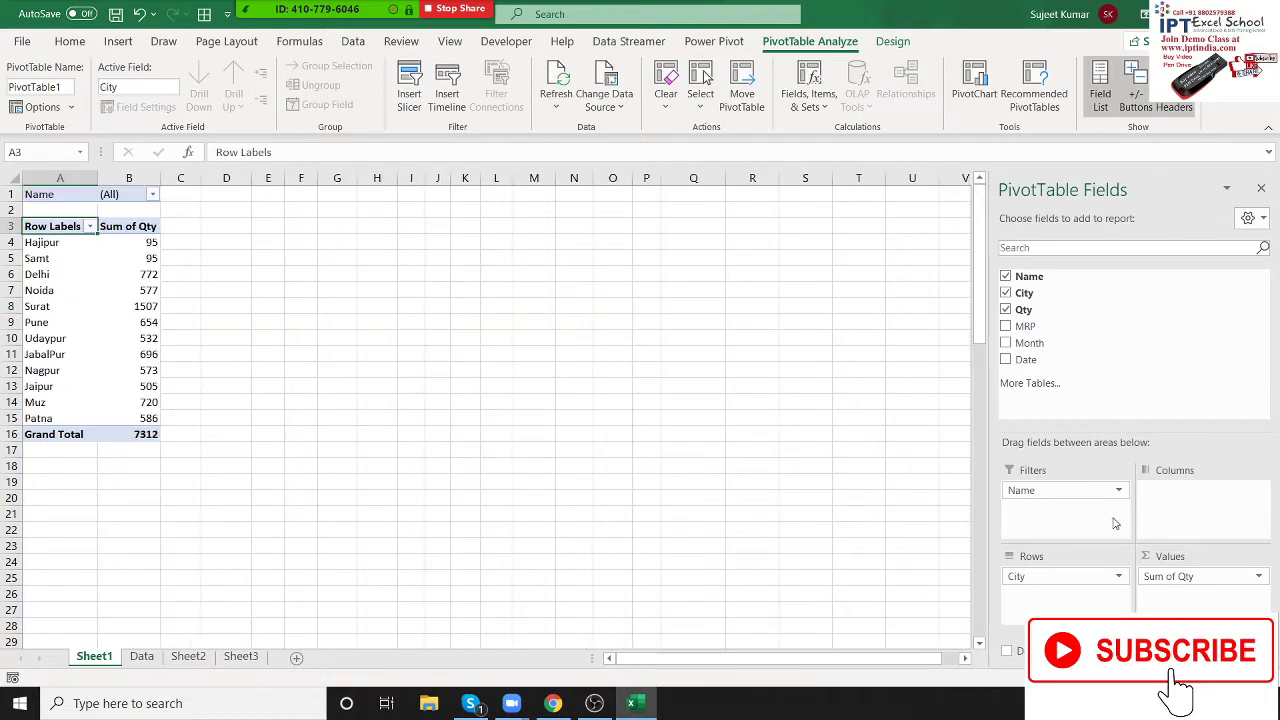
{"action": "left_click", "coordinate": [155, 295]}
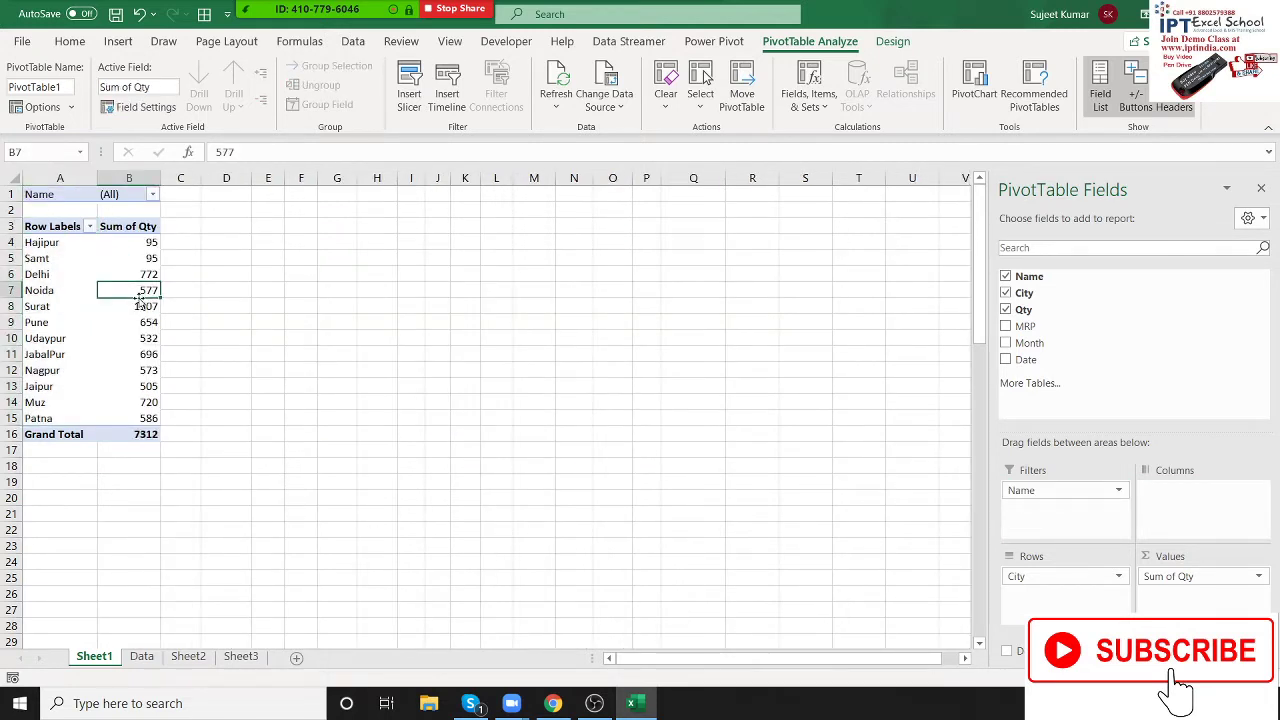
{"action": "left_click", "coordinate": [45, 250]}
{"action": "left_click", "coordinate": [55, 227]}
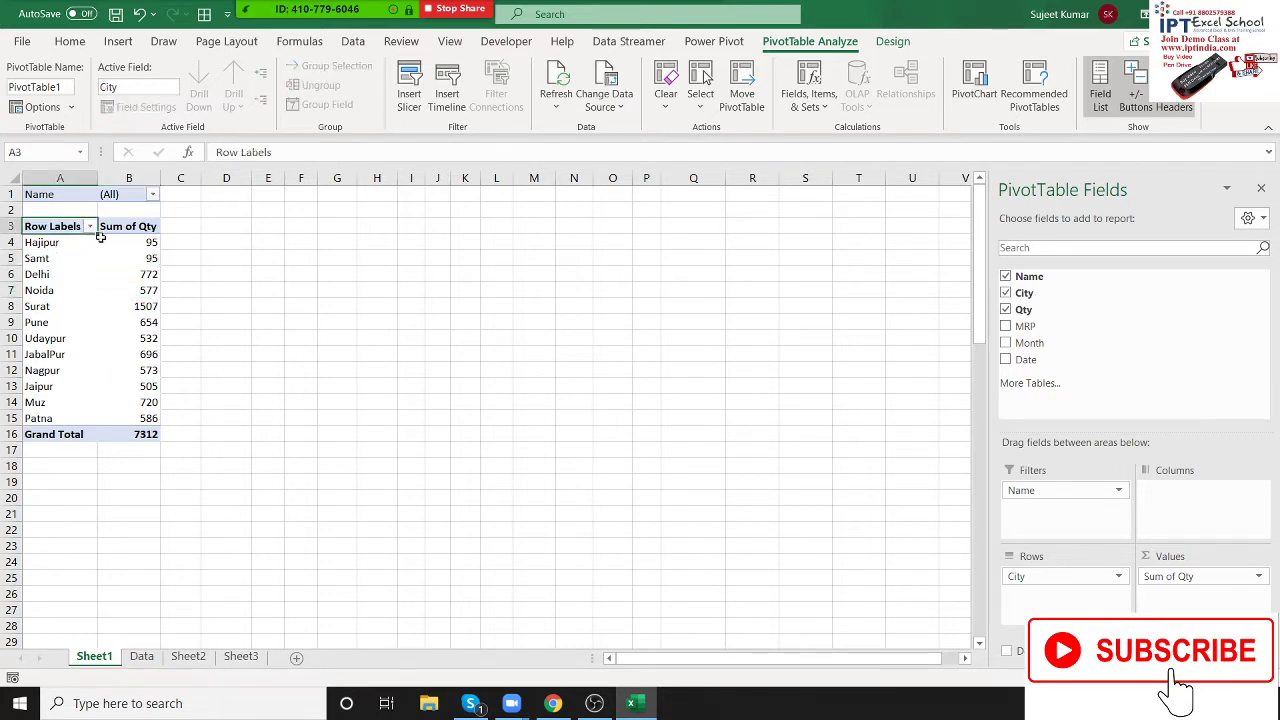
Step: Filter the city rows to show only Hajipur and Samt
{"action": "left_click", "coordinate": [90, 226]}
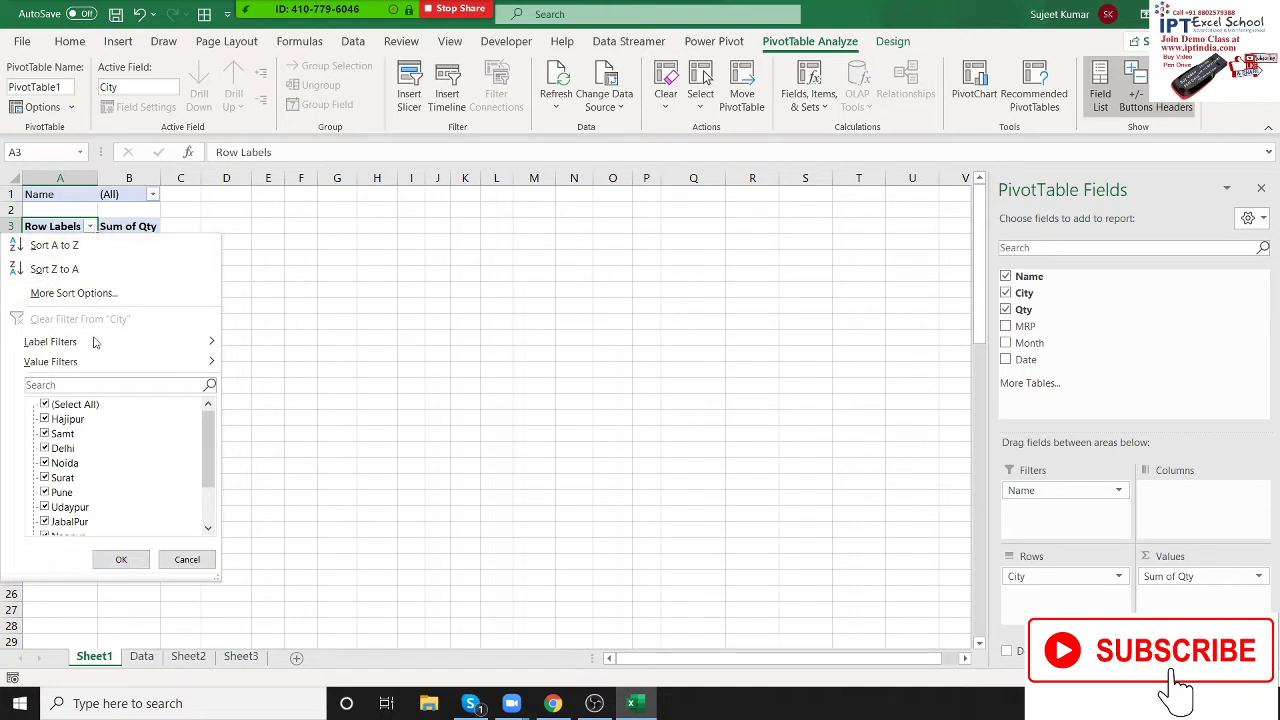
{"action": "mouse_move", "coordinate": [94, 361]}
{"action": "left_click", "coordinate": [45, 405]}
{"action": "left_click", "coordinate": [45, 419]}
{"action": "left_click", "coordinate": [45, 433]}
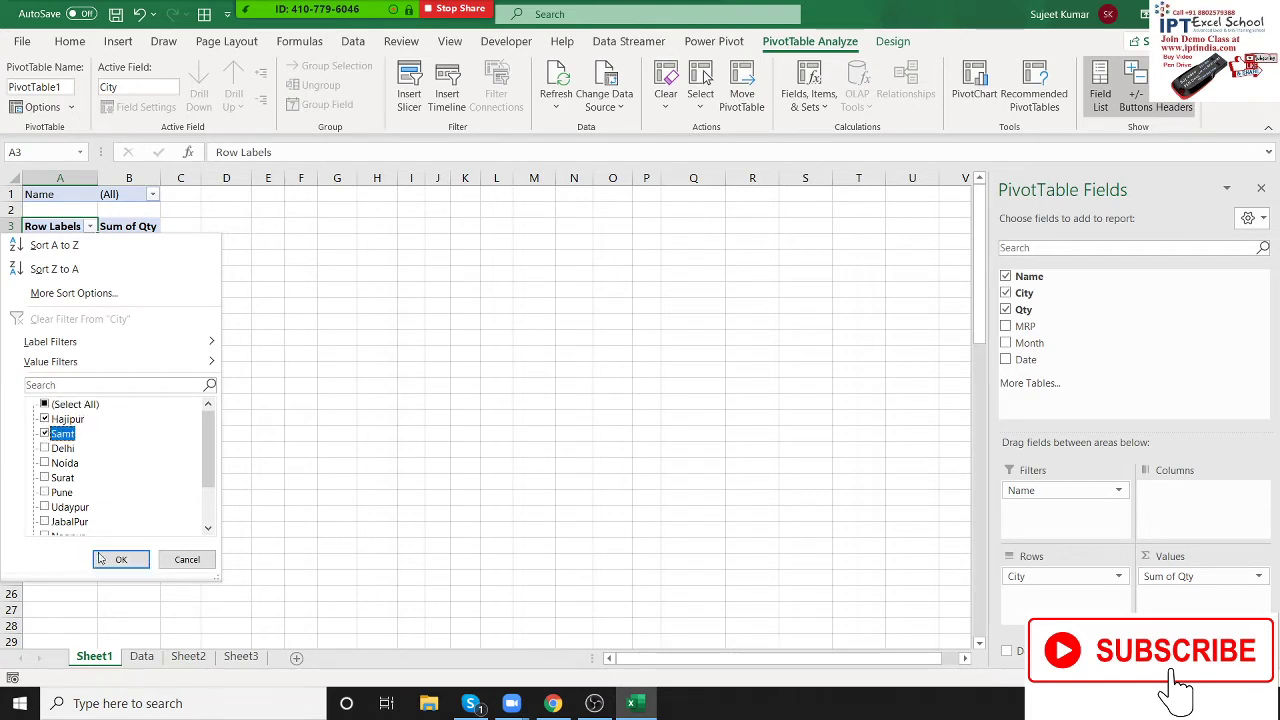
{"action": "left_click", "coordinate": [121, 559]}
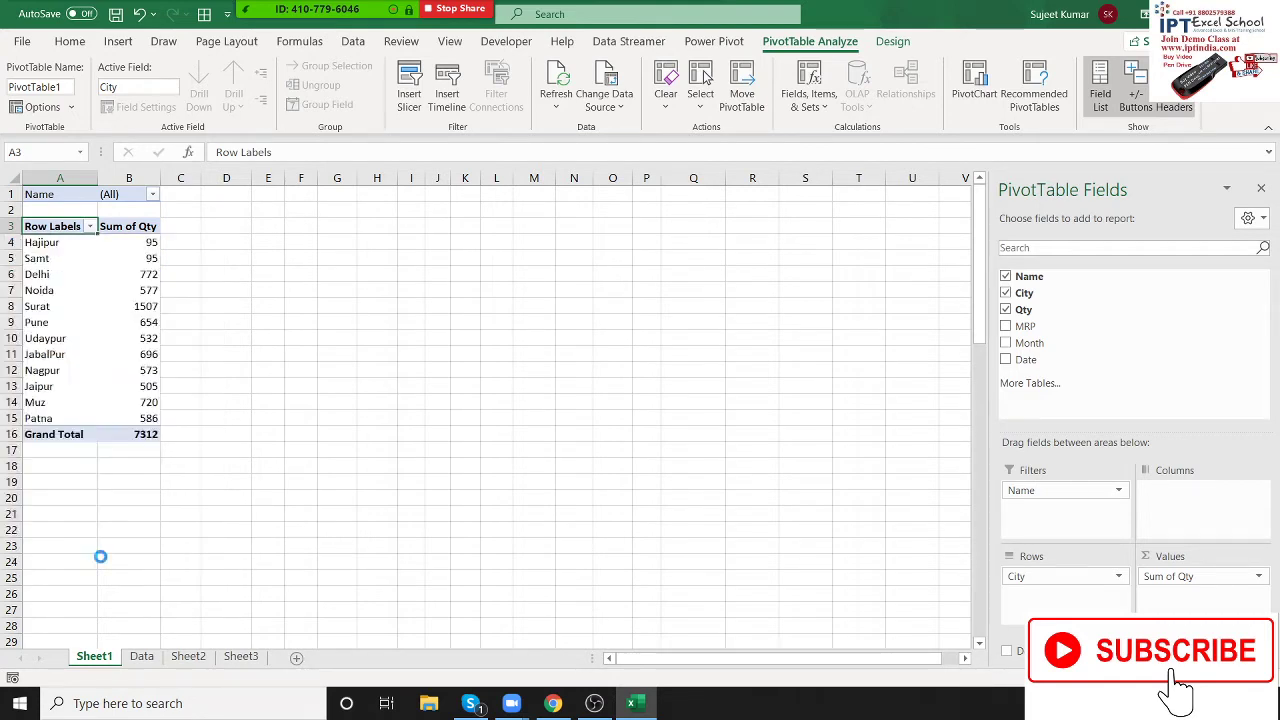
Step: Clear the City filter so all twelve cities show again, totalling 7312
{"action": "left_click", "coordinate": [90, 226]}
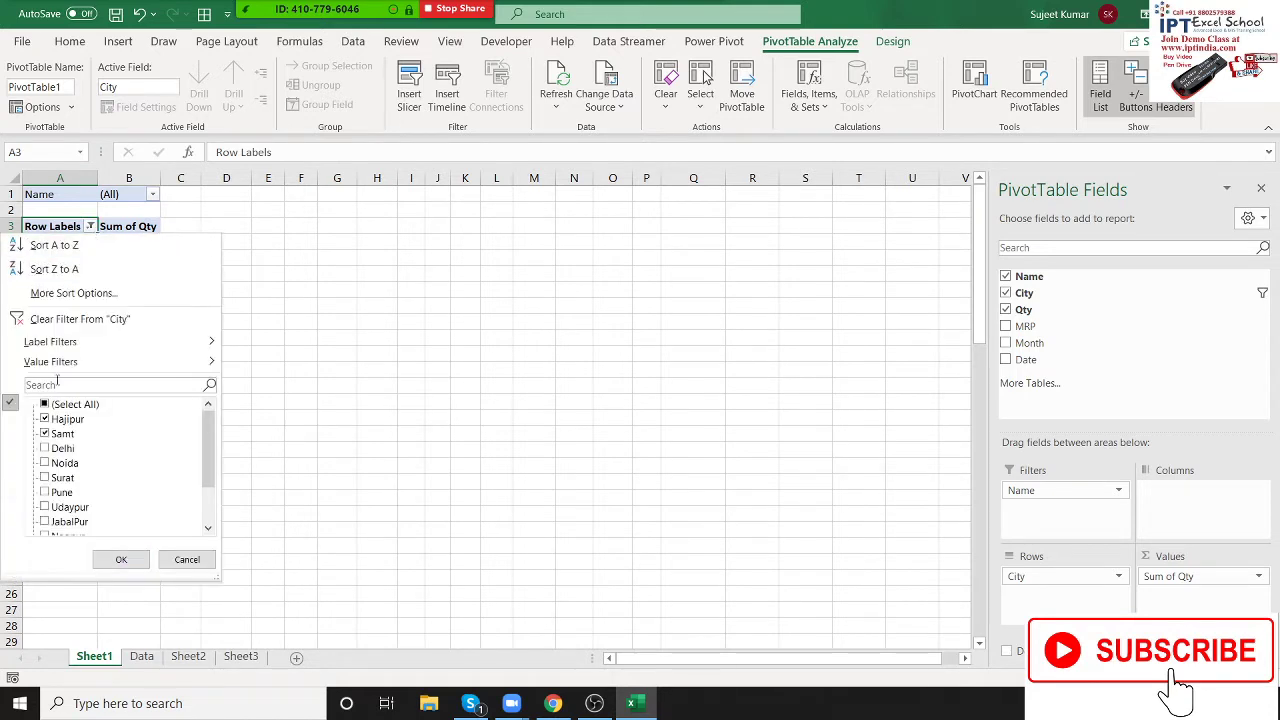
{"action": "left_click", "coordinate": [58, 320]}
{"action": "left_click", "coordinate": [90, 227]}
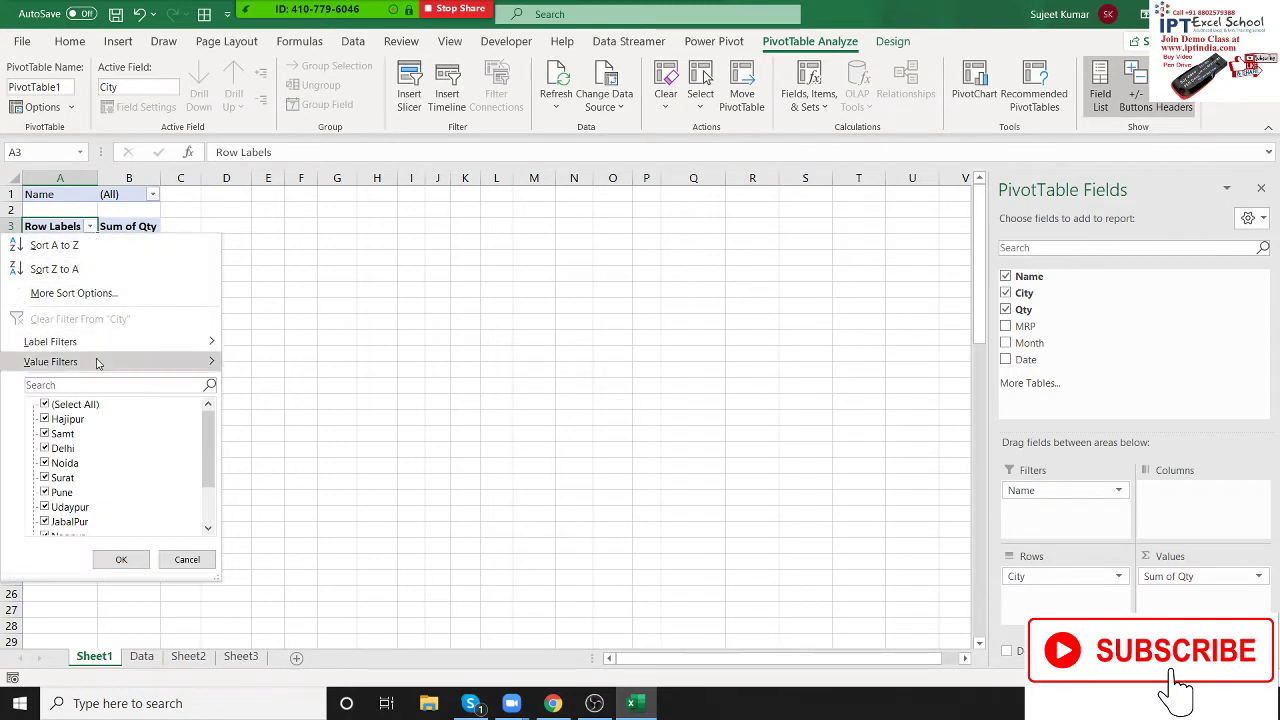
{"action": "mouse_move", "coordinate": [100, 344]}
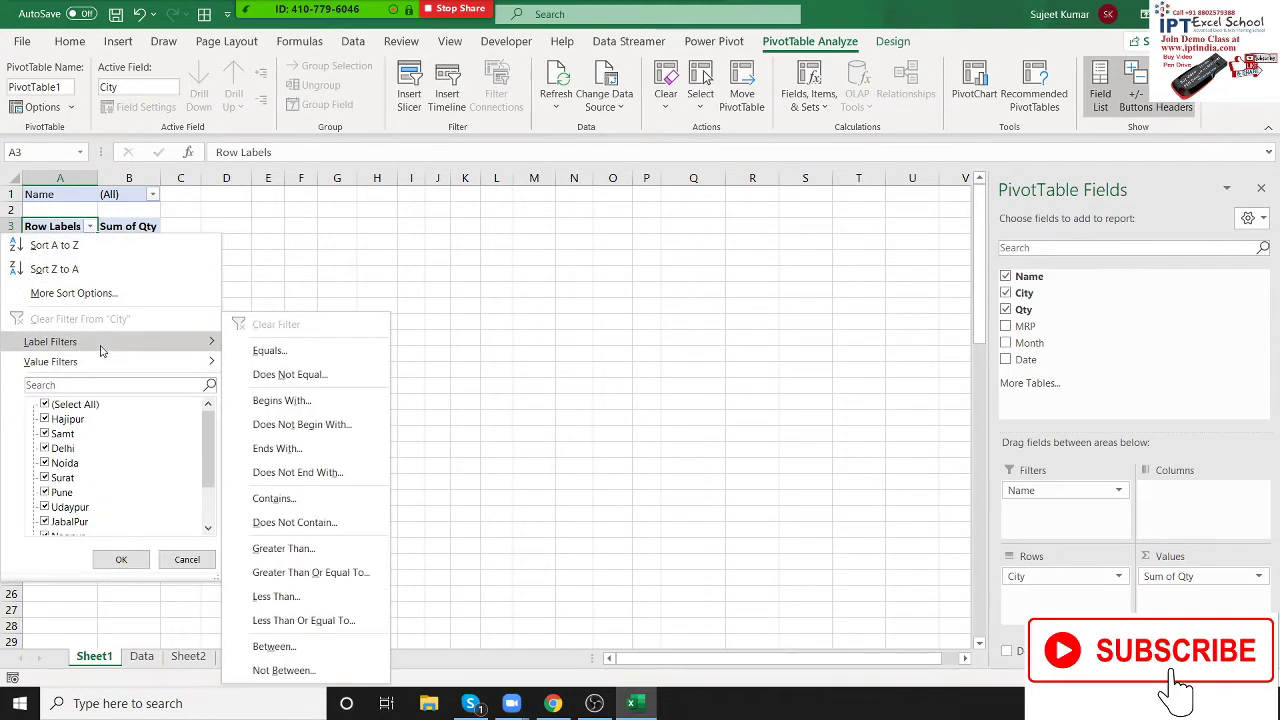
{"action": "left_click", "coordinate": [596, 420]}
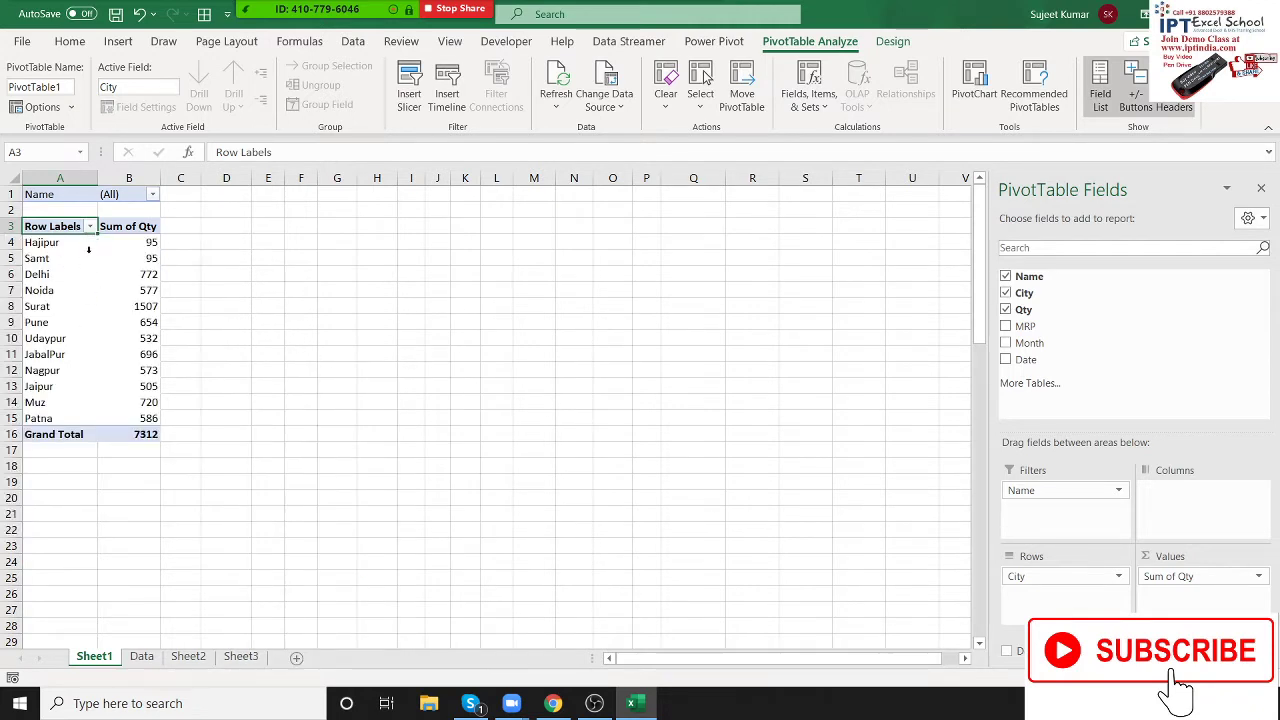
{"action": "left_click_drag", "start_coordinate": [150, 275], "coordinate": [148, 354]}
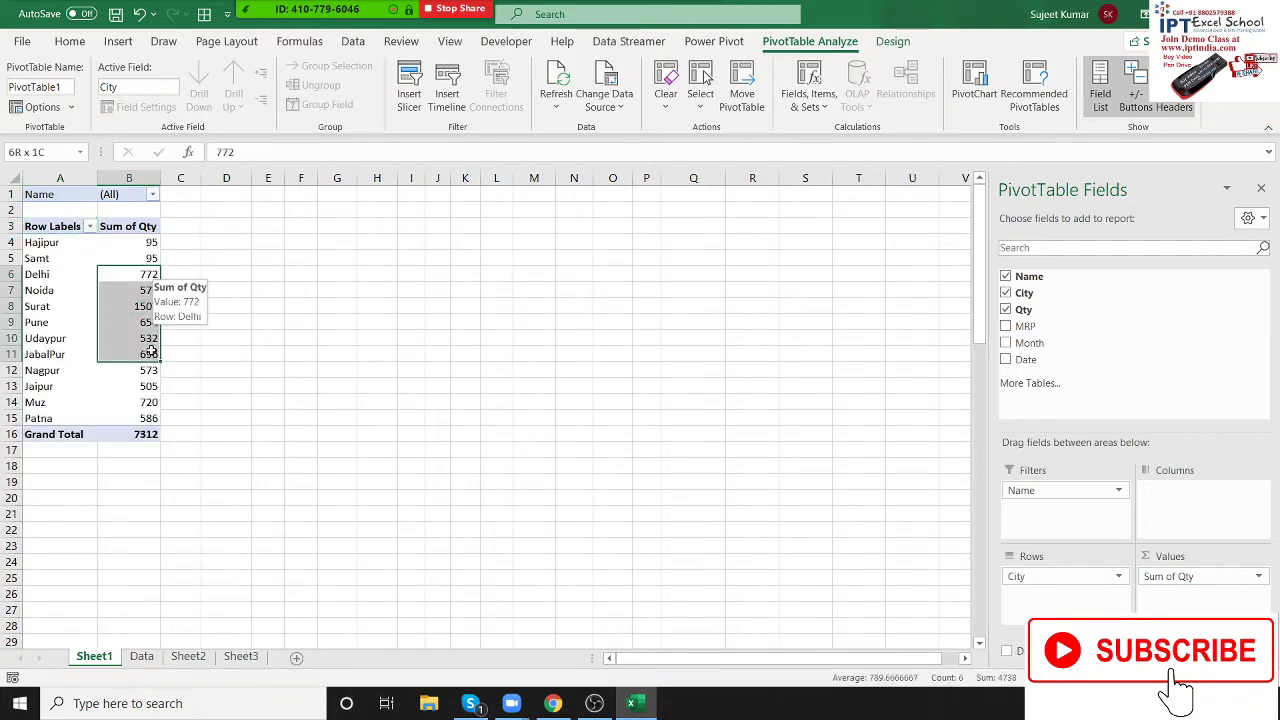
{"action": "left_click", "coordinate": [89, 227]}
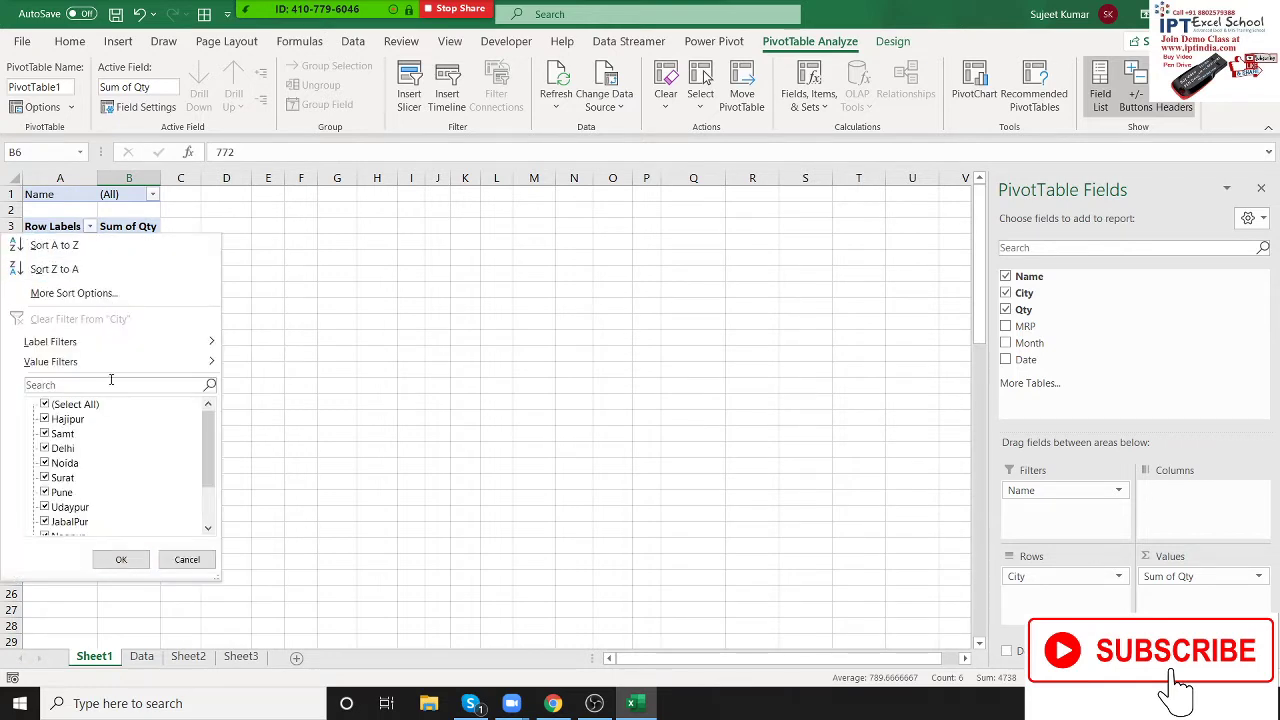
{"action": "mouse_move", "coordinate": [127, 350]}
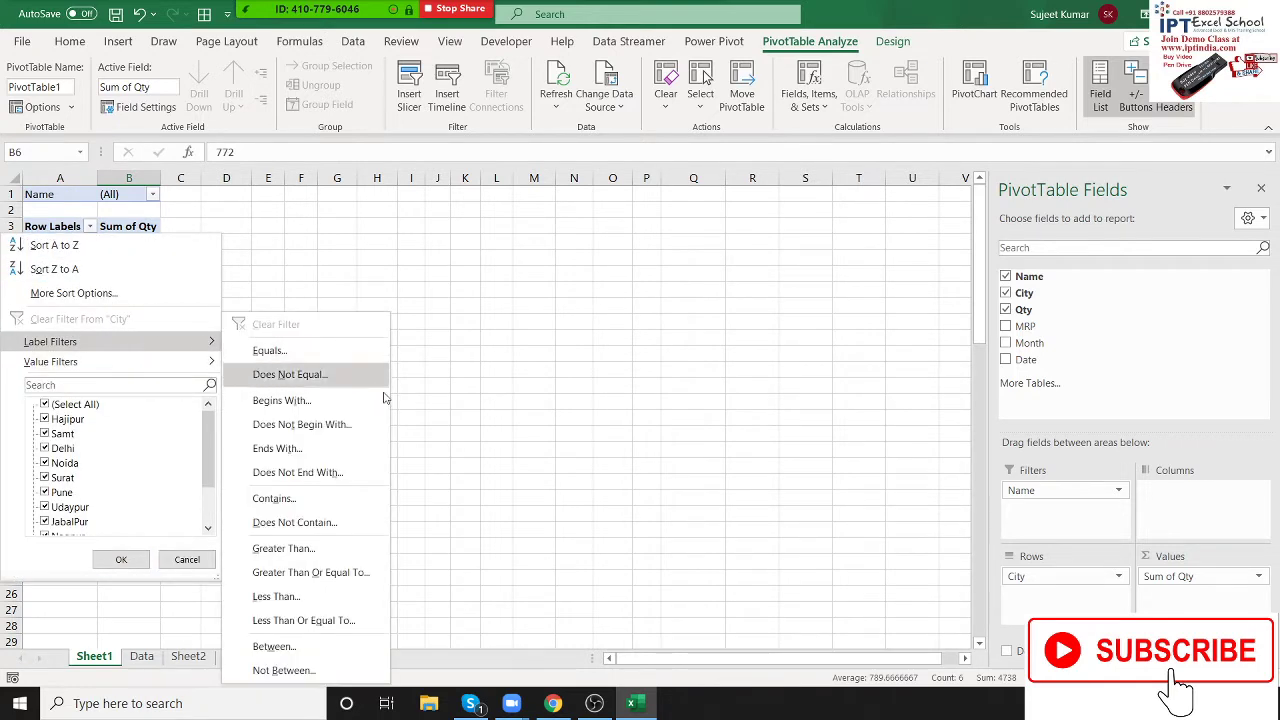
{"action": "left_click", "coordinate": [338, 452]}
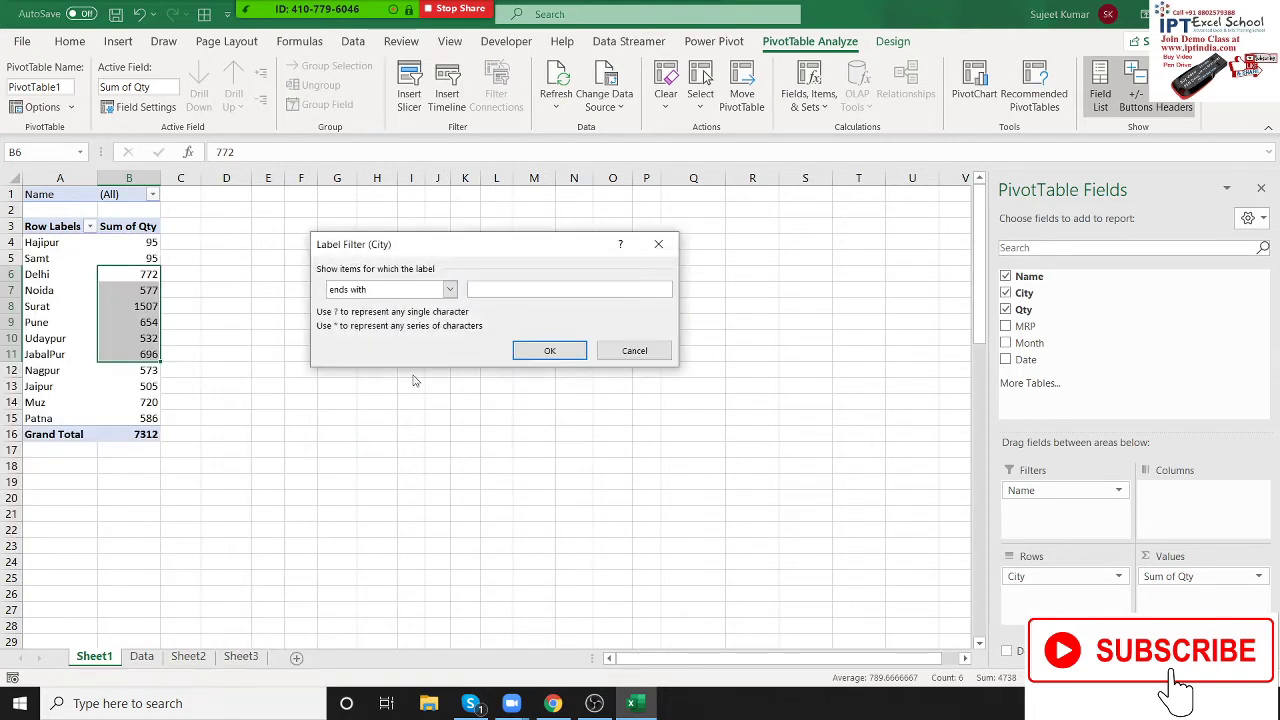
{"action": "type", "text": "a"}
{"action": "left_click", "coordinate": [530, 355]}
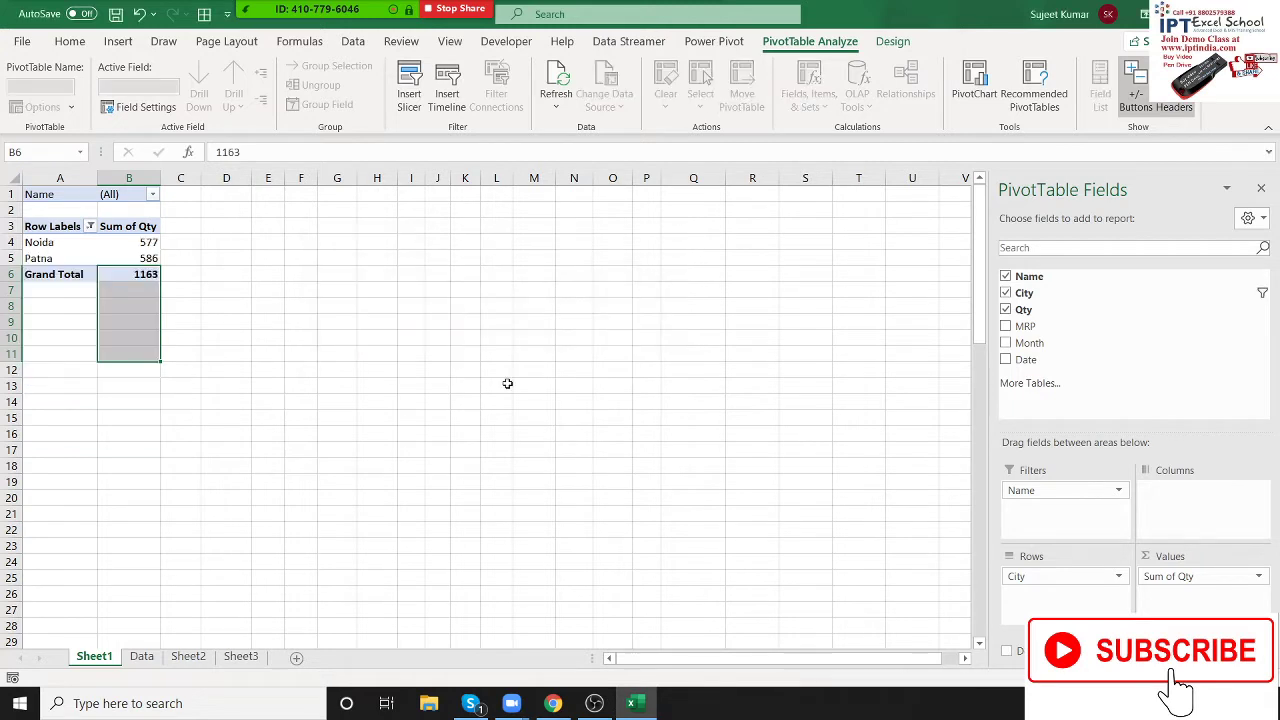
{"action": "left_click", "coordinate": [90, 227]}
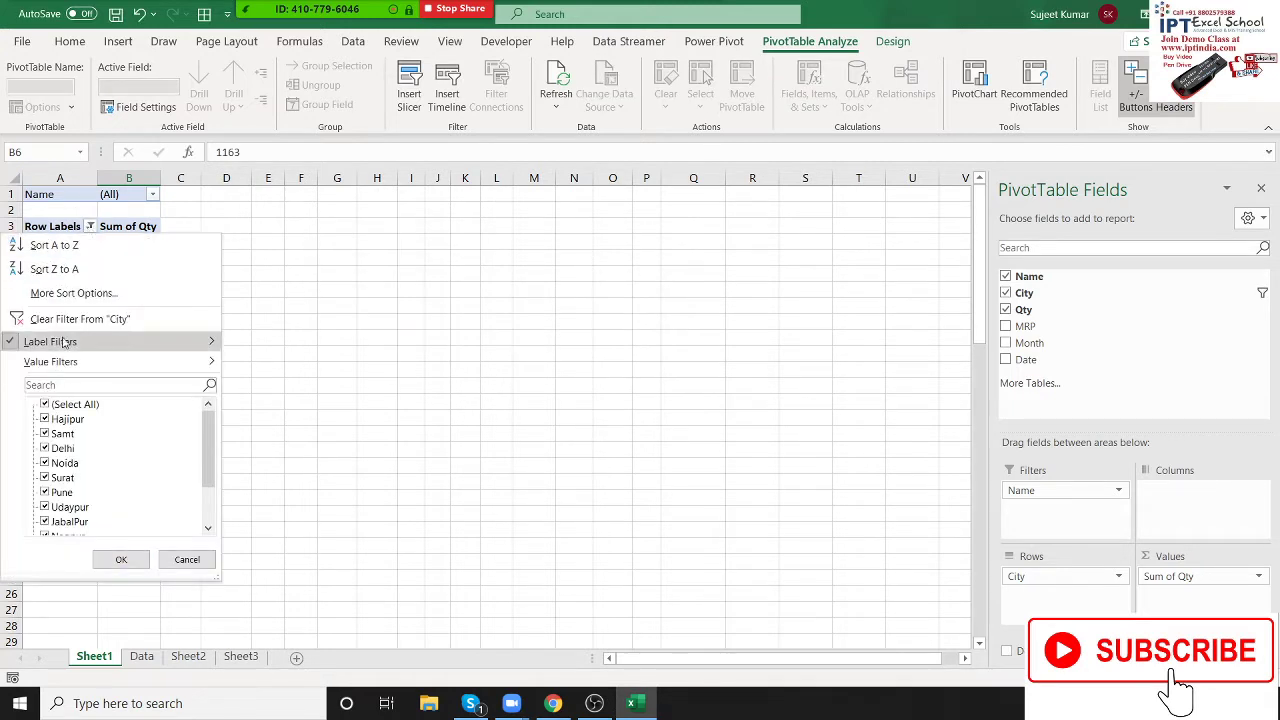
{"action": "left_click", "coordinate": [70, 320]}
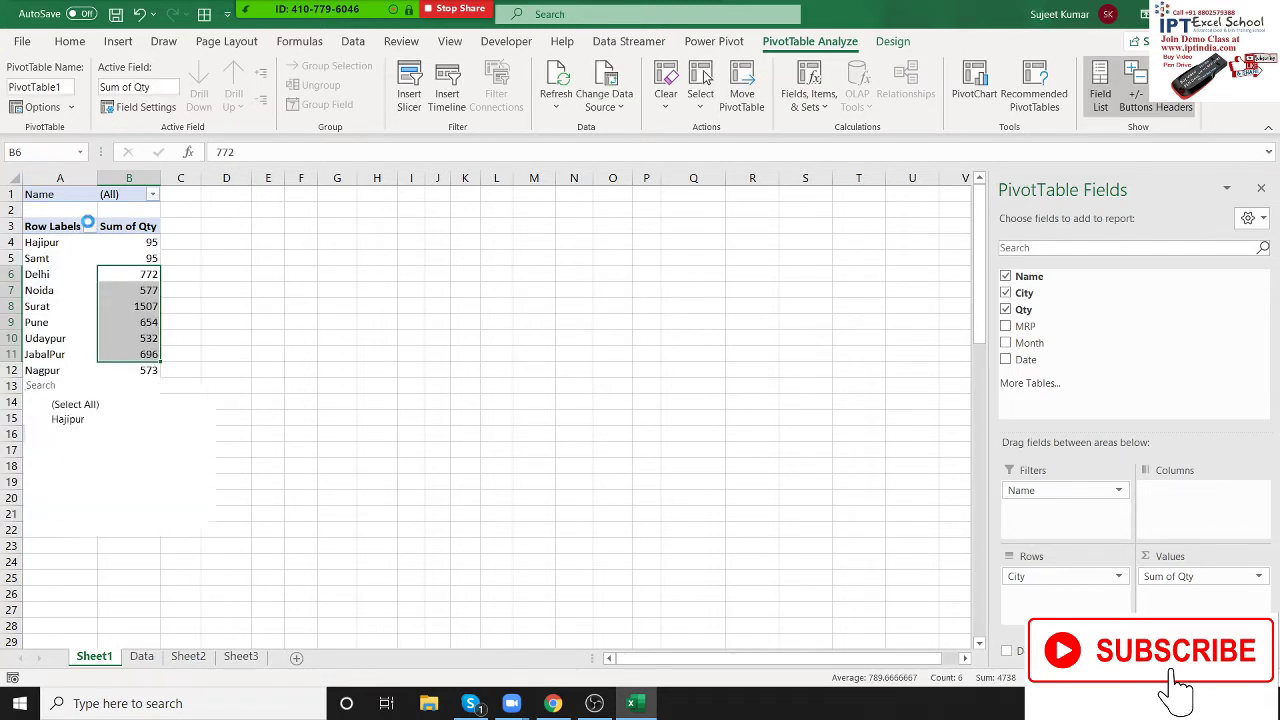
Step: Apply a Top 3 value filter on City by quantity, leaving Delhi, Surat and Muz
{"action": "mouse_move", "coordinate": [82, 364]}
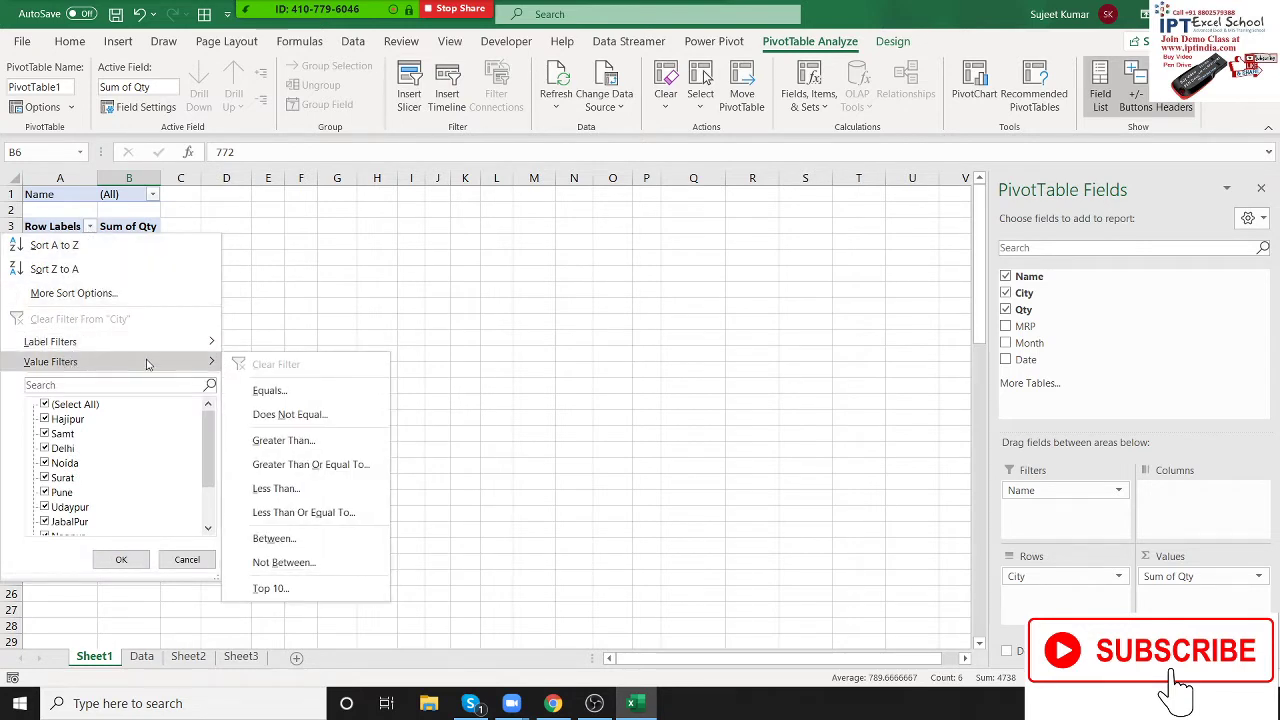
{"action": "mouse_move", "coordinate": [121, 350]}
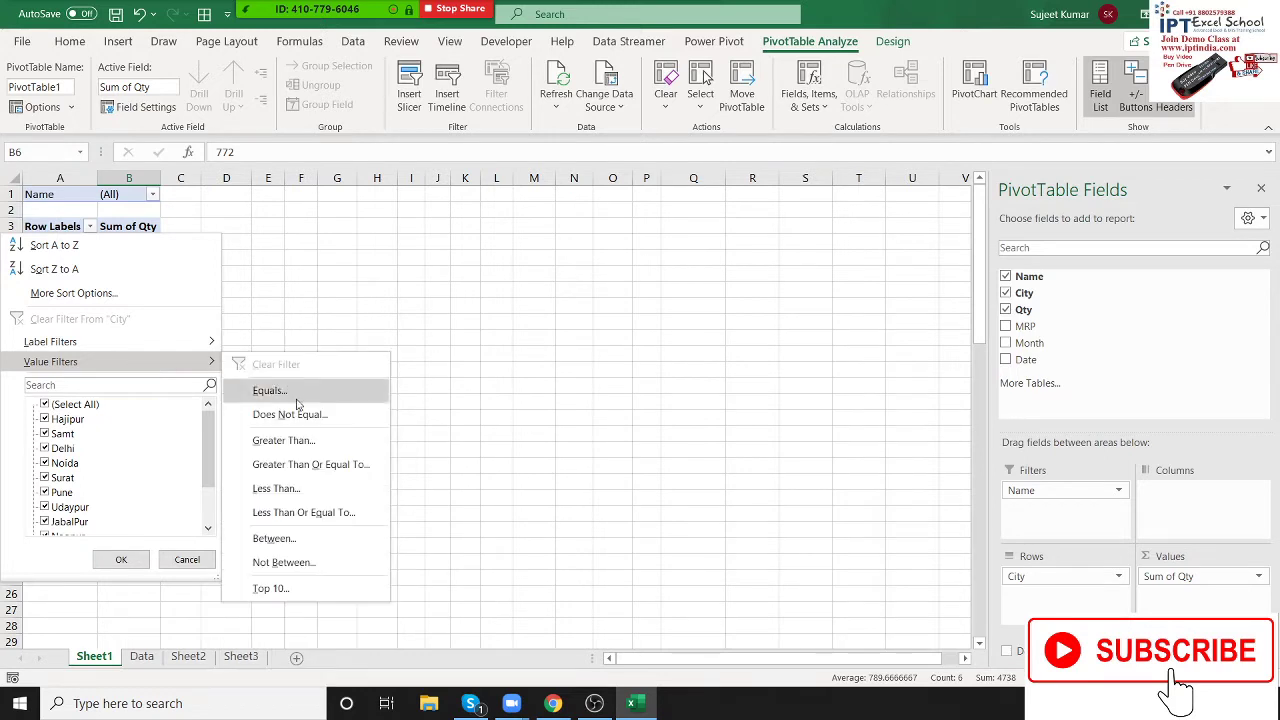
{"action": "left_click", "coordinate": [294, 588]}
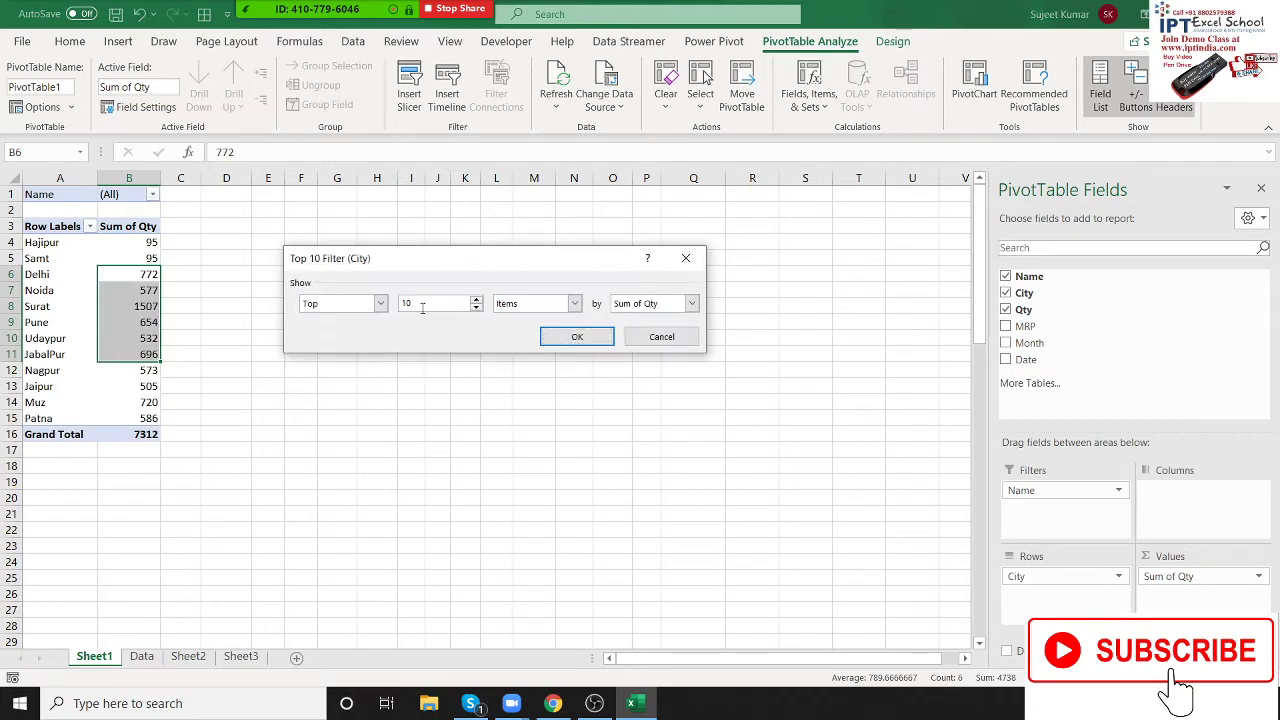
{"action": "double_click", "coordinate": [421, 308]}
{"action": "type", "text": "3"}
{"action": "left_click", "coordinate": [596, 337]}
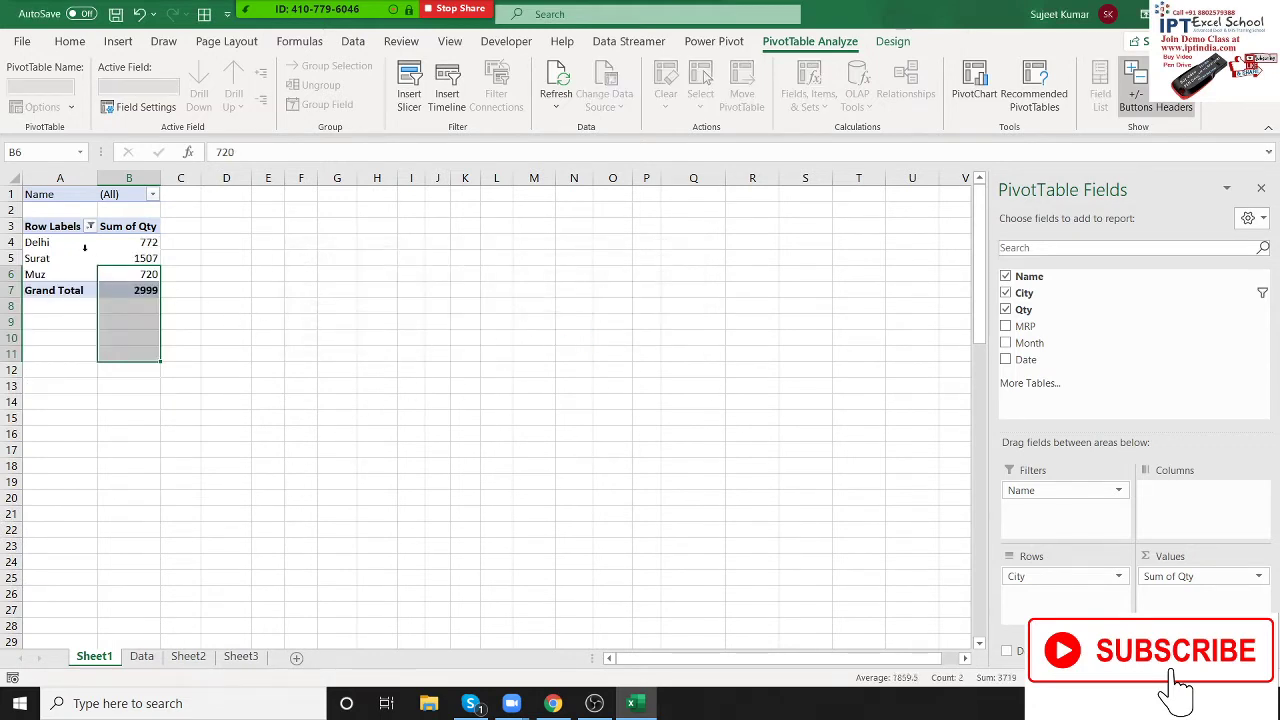
{"action": "left_click_drag", "start_coordinate": [60, 242], "coordinate": [127, 281]}
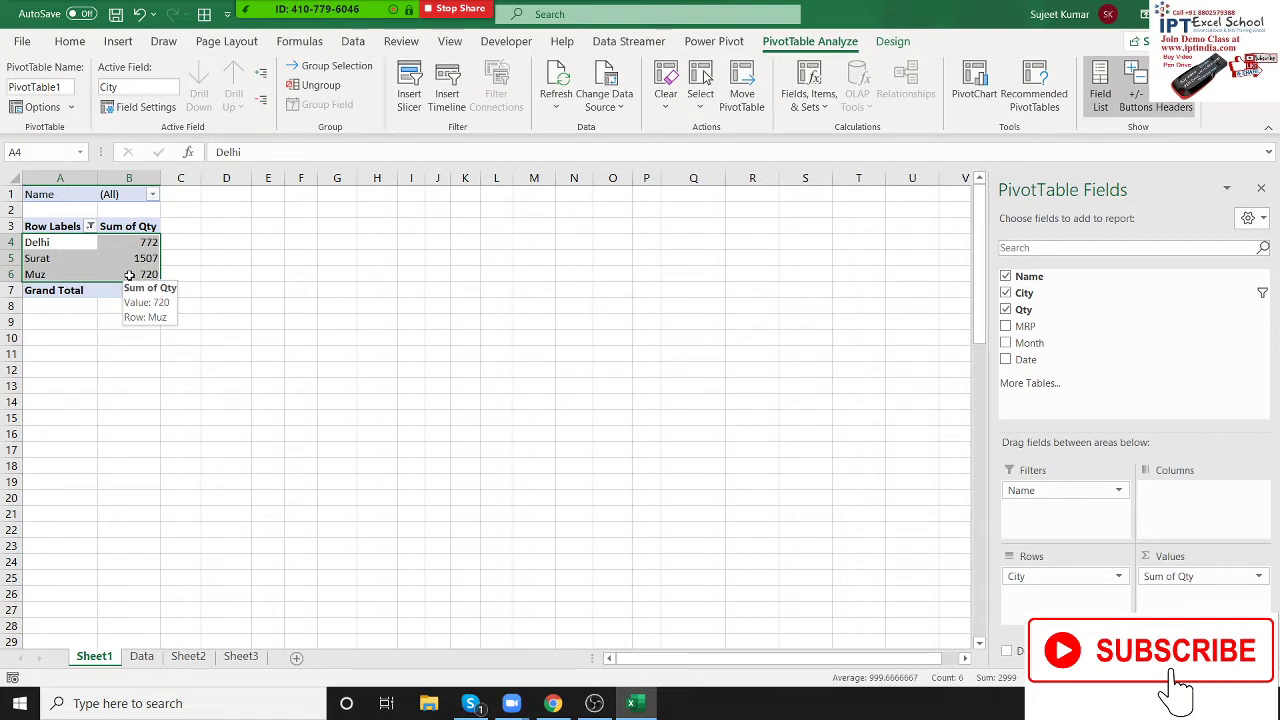
Step: Clear the top-3 City filter so all twelve cities return, totalling 7312
{"action": "left_click", "coordinate": [90, 227]}
{"action": "mouse_move", "coordinate": [100, 342]}
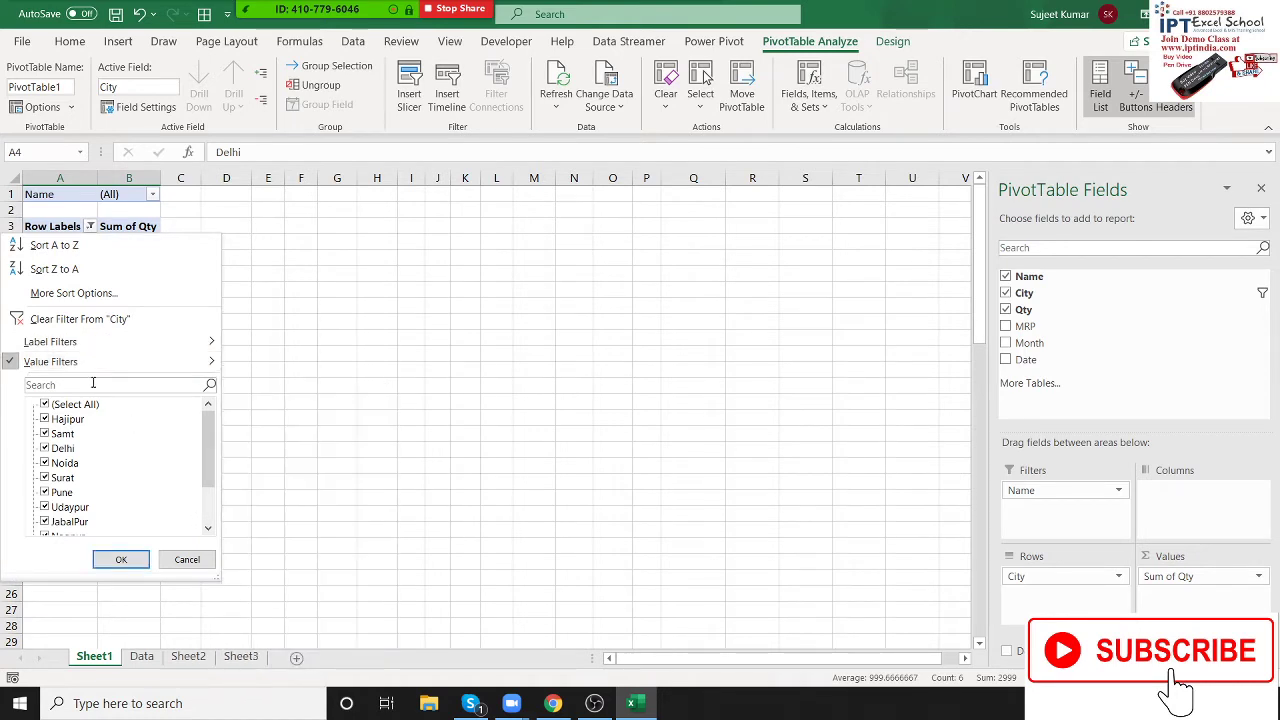
{"action": "left_click", "coordinate": [80, 319]}
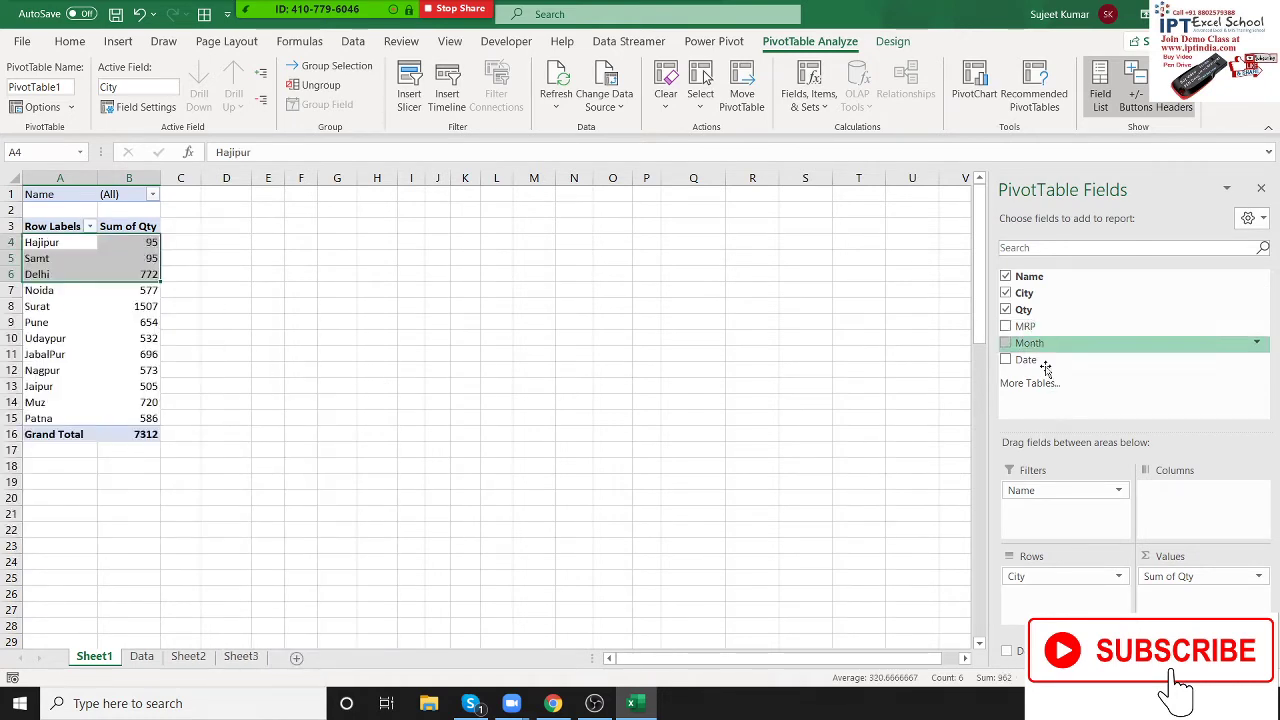
Step: Move Name into Columns so names spread from Titu to Puja, leaving the name filter unchanged
{"action": "left_click_drag", "start_coordinate": [1035, 490], "coordinate": [1180, 498]}
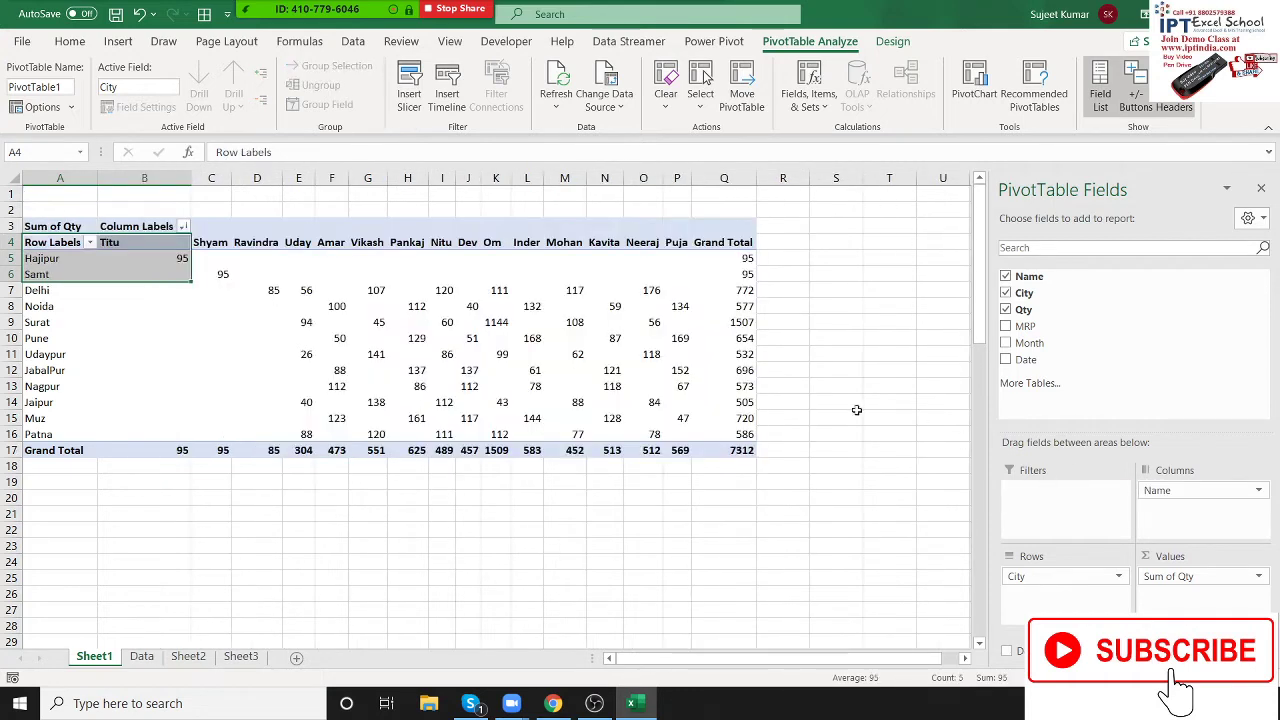
{"action": "left_click", "coordinate": [377, 304]}
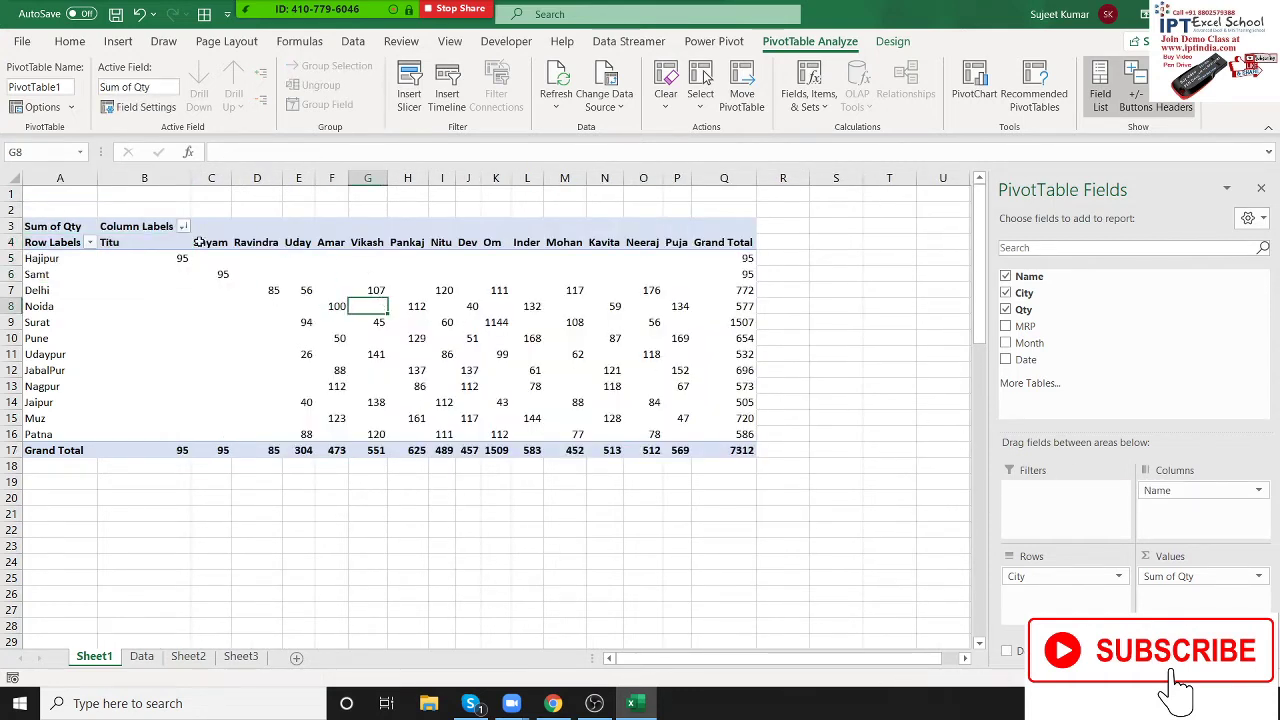
{"action": "left_click", "coordinate": [146, 226]}
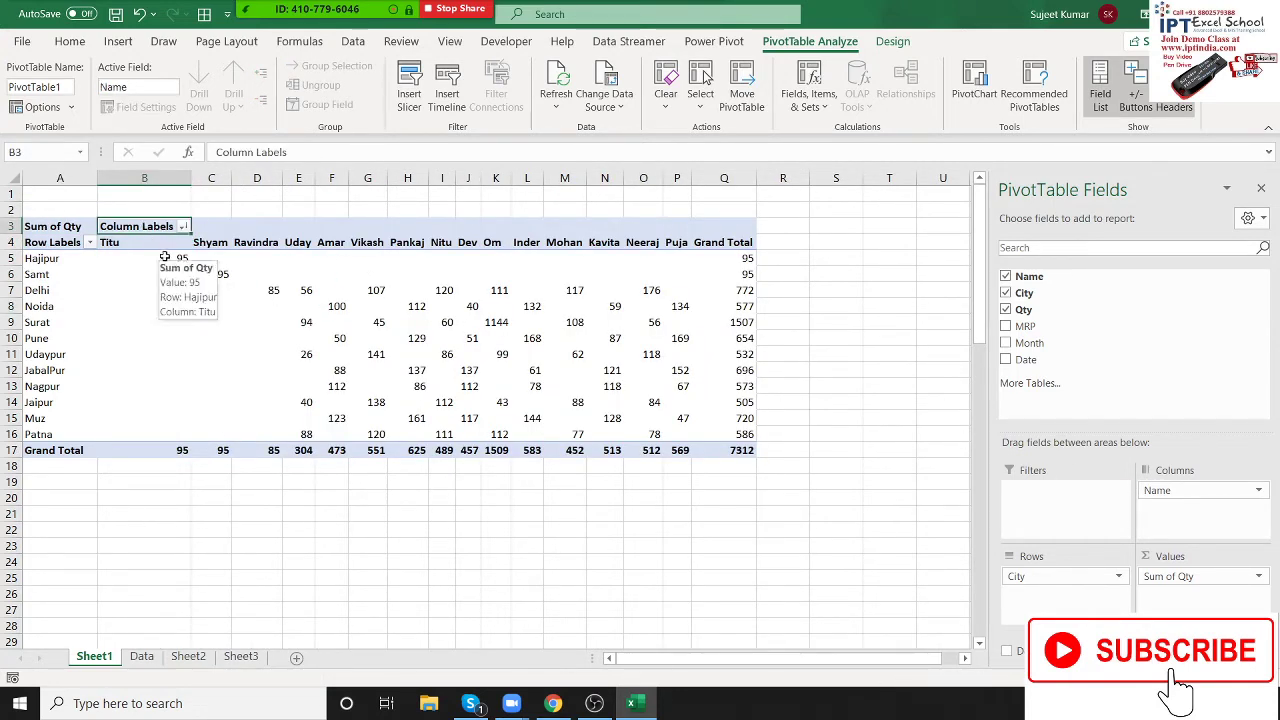
{"action": "left_click", "coordinate": [64, 247]}
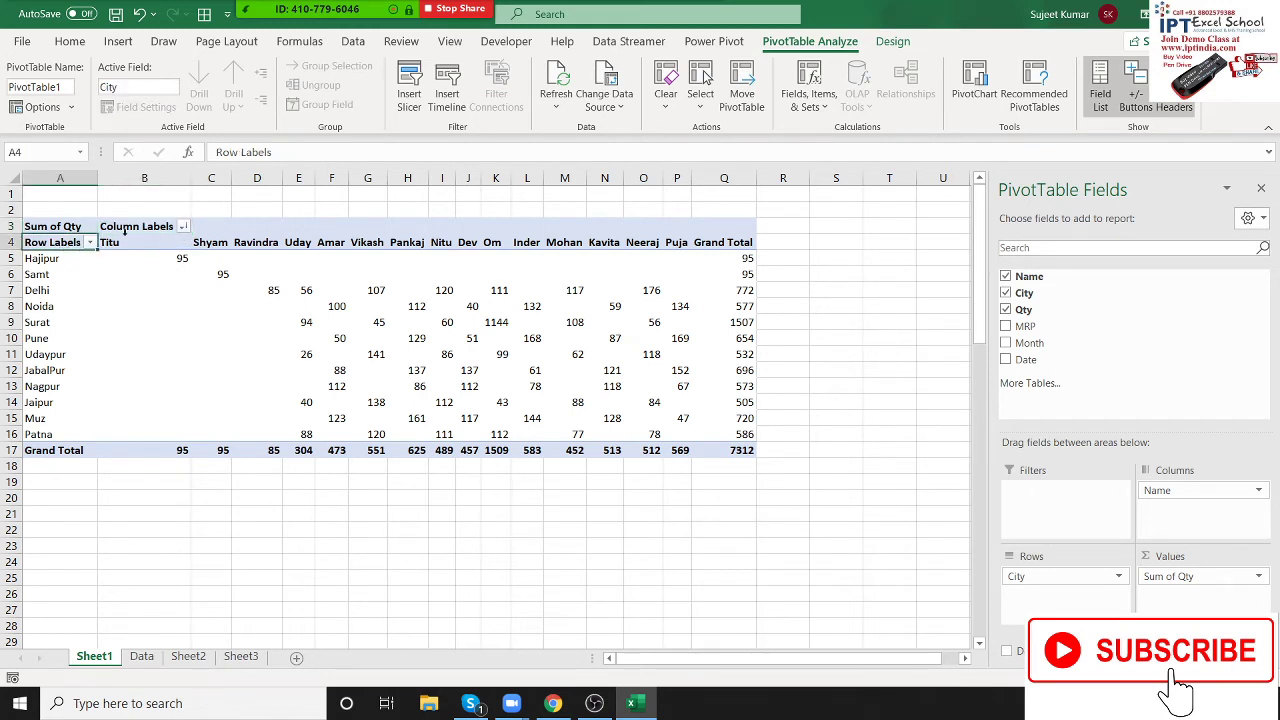
{"action": "left_click", "coordinate": [183, 227]}
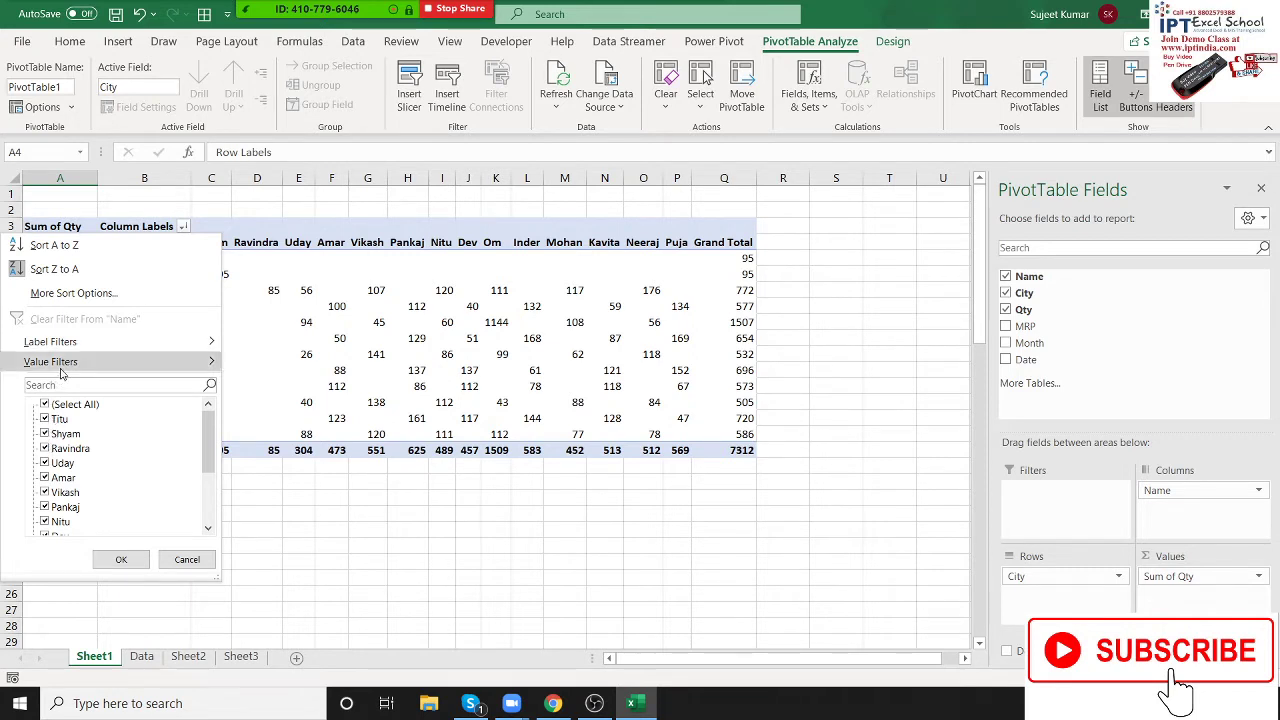
{"action": "mouse_move", "coordinate": [157, 345]}
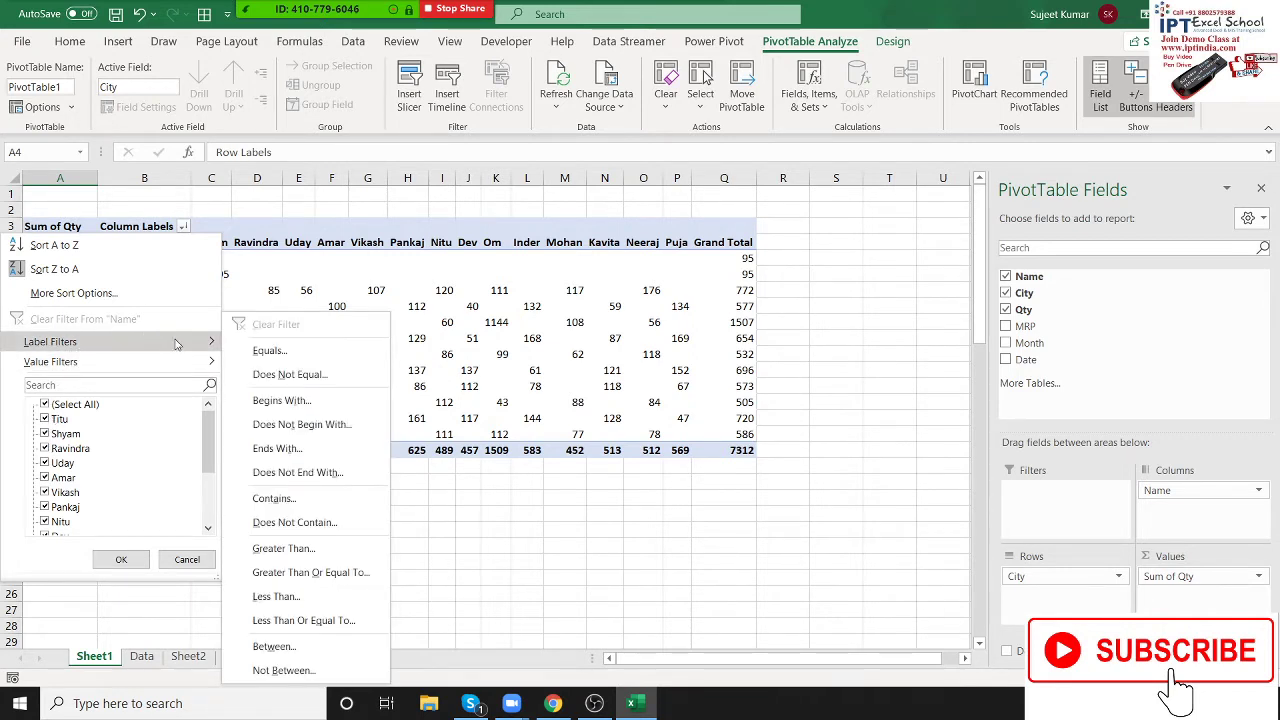
{"action": "left_click", "coordinate": [679, 314]}
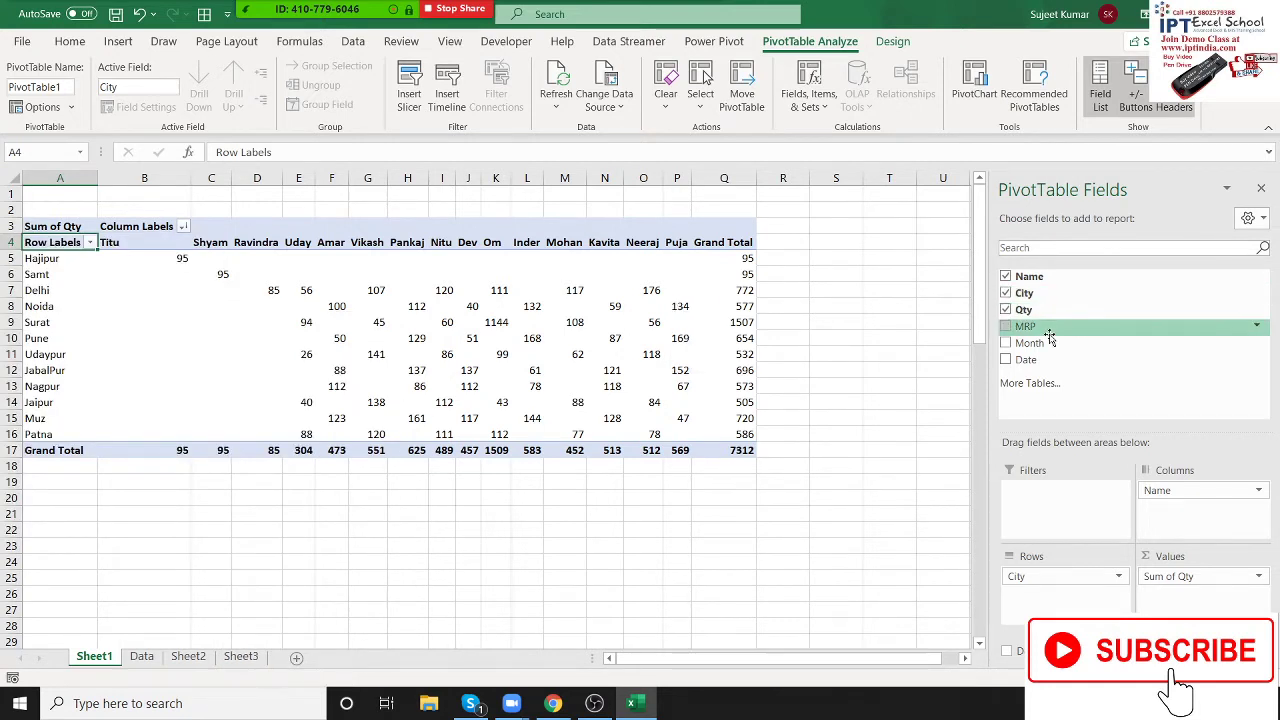
Step: Add Month as a report filter and filter it to Apr
{"action": "left_click_drag", "start_coordinate": [1035, 343], "coordinate": [1065, 492]}
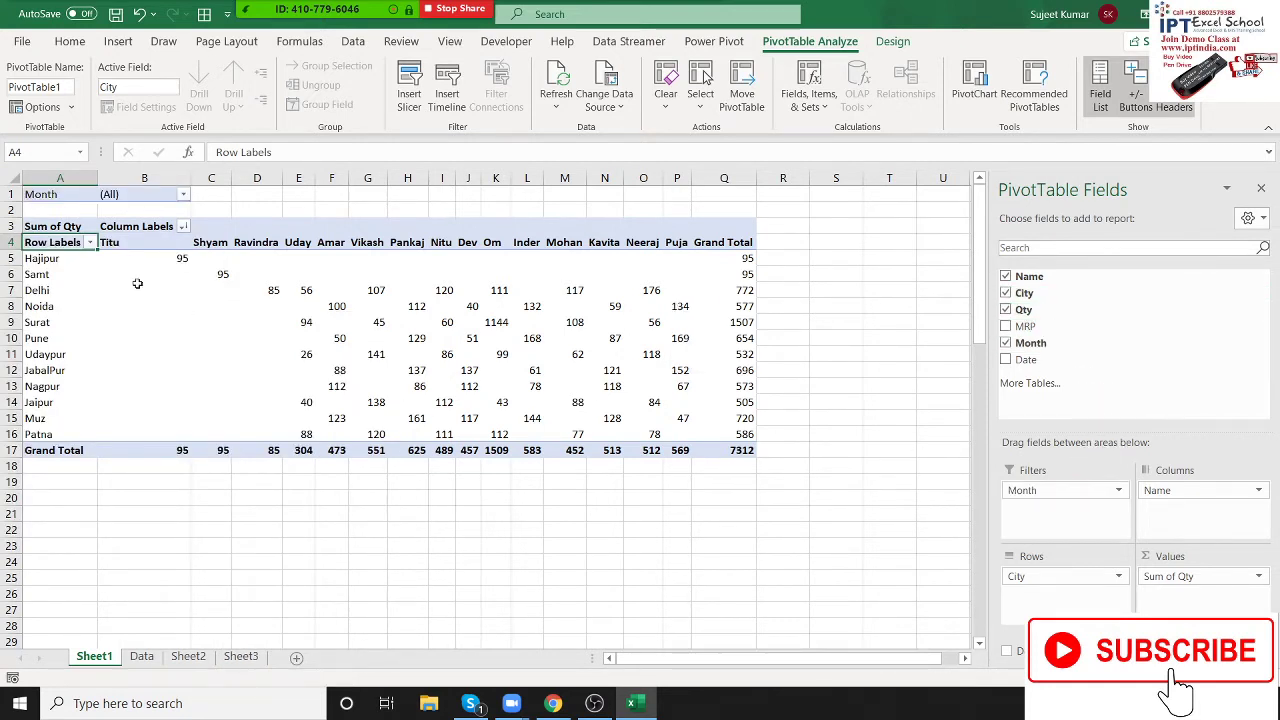
{"action": "left_click", "coordinate": [183, 194]}
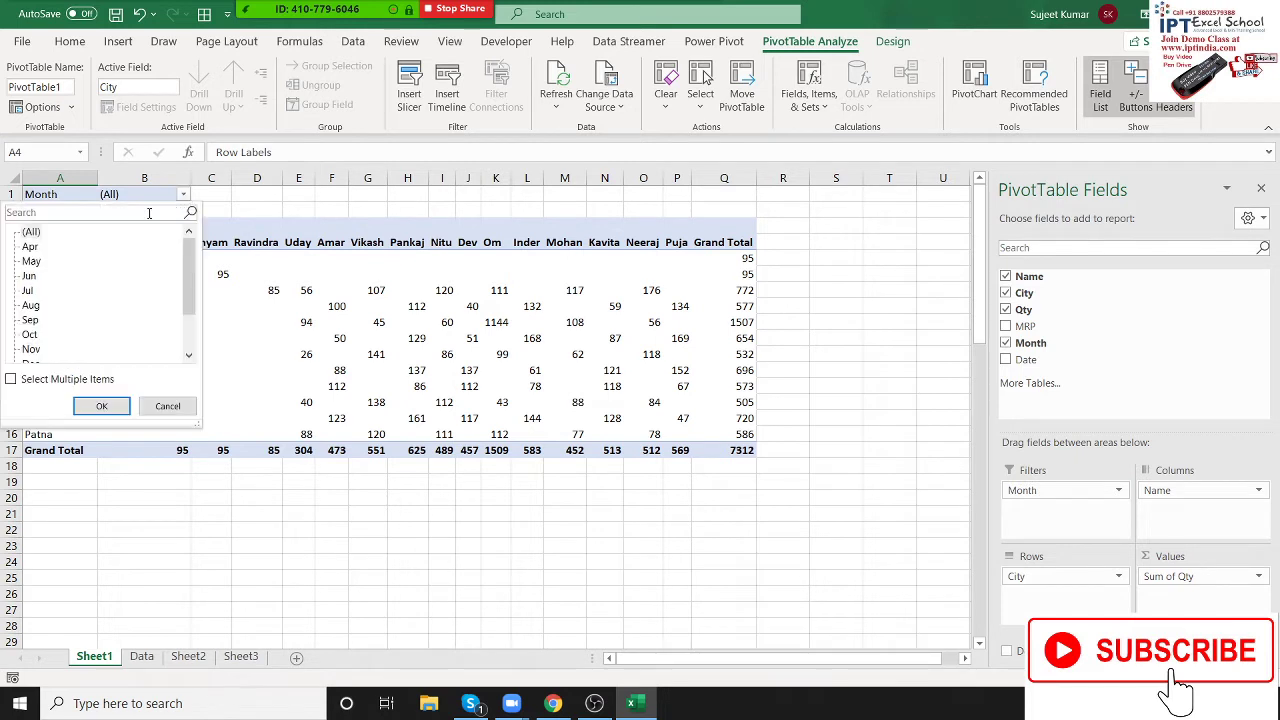
{"action": "left_click", "coordinate": [30, 247]}
{"action": "left_click", "coordinate": [102, 406]}
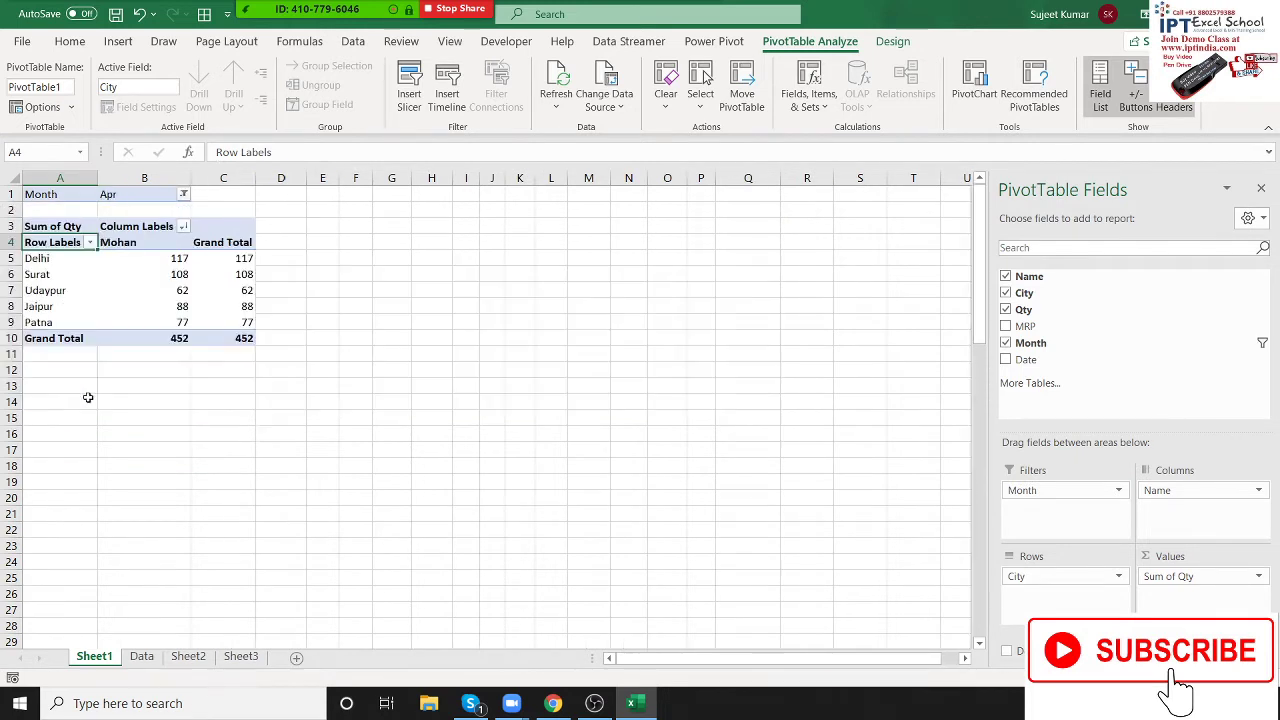
Step: Set the Month report filter back to (All)
{"action": "left_click", "coordinate": [184, 195]}
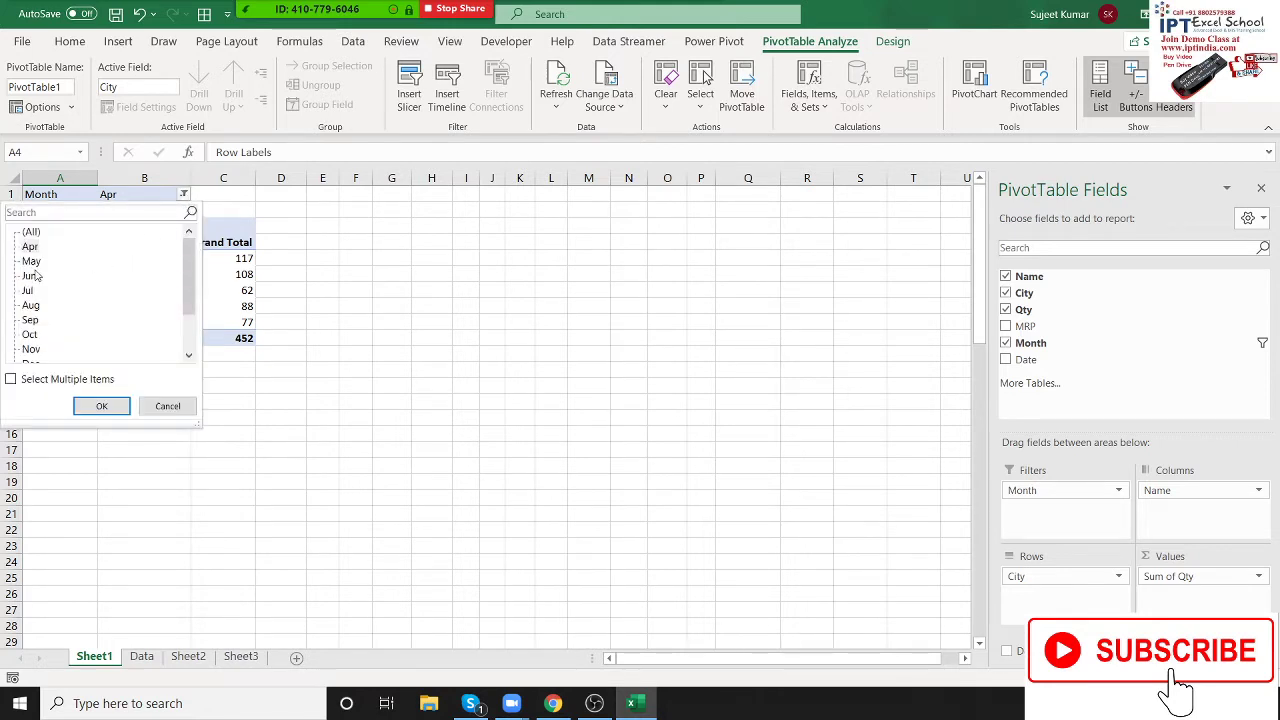
{"action": "key", "text": "Escape"}
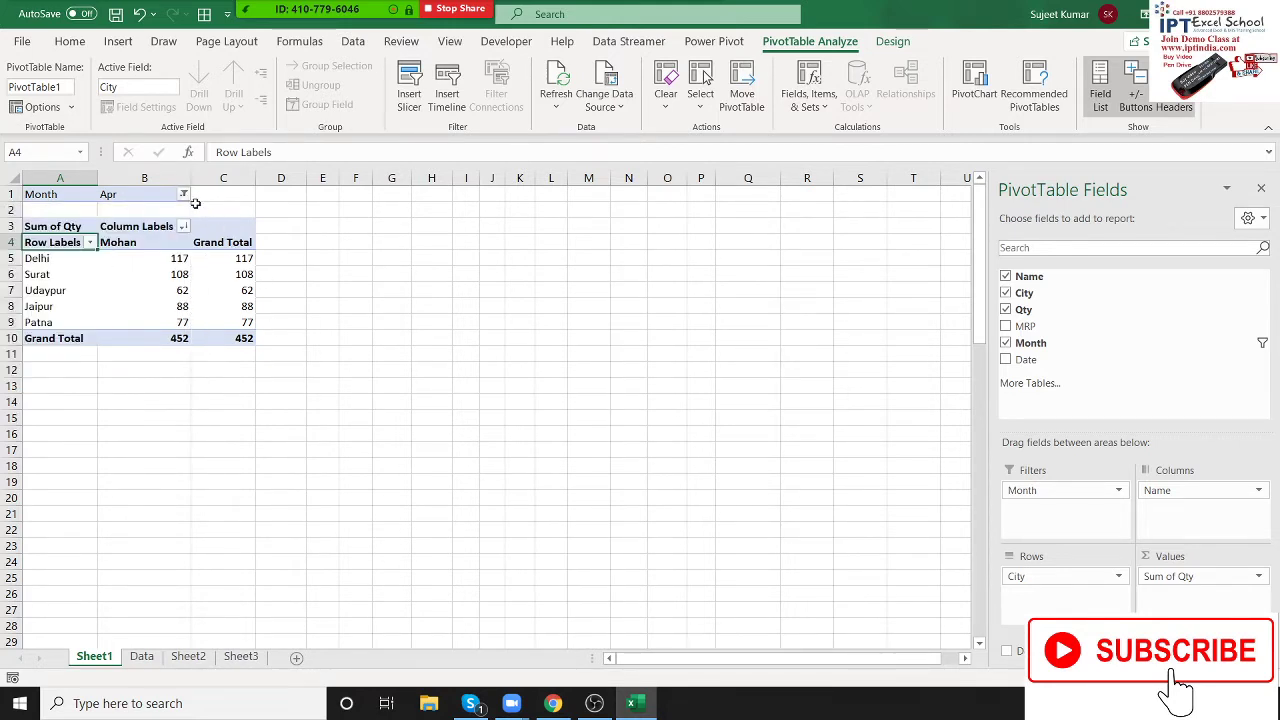
{"action": "left_click", "coordinate": [184, 196]}
{"action": "left_click", "coordinate": [31, 231]}
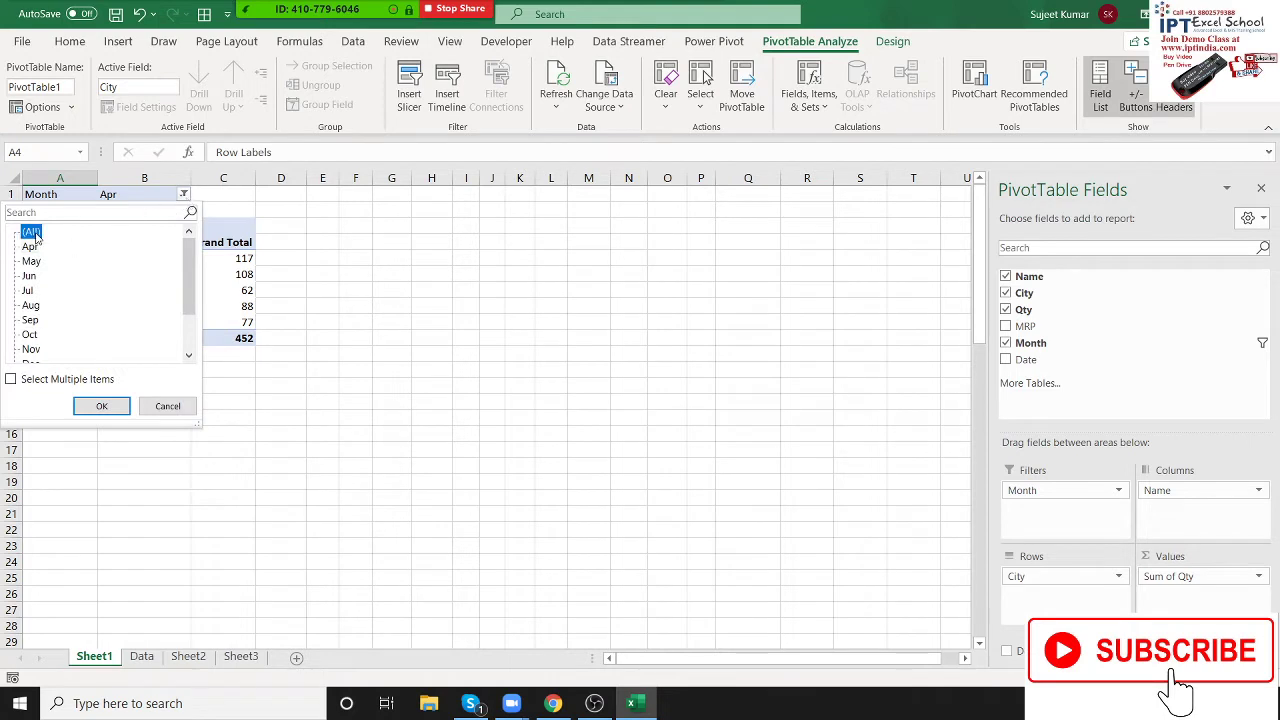
{"action": "left_click", "coordinate": [101, 406]}
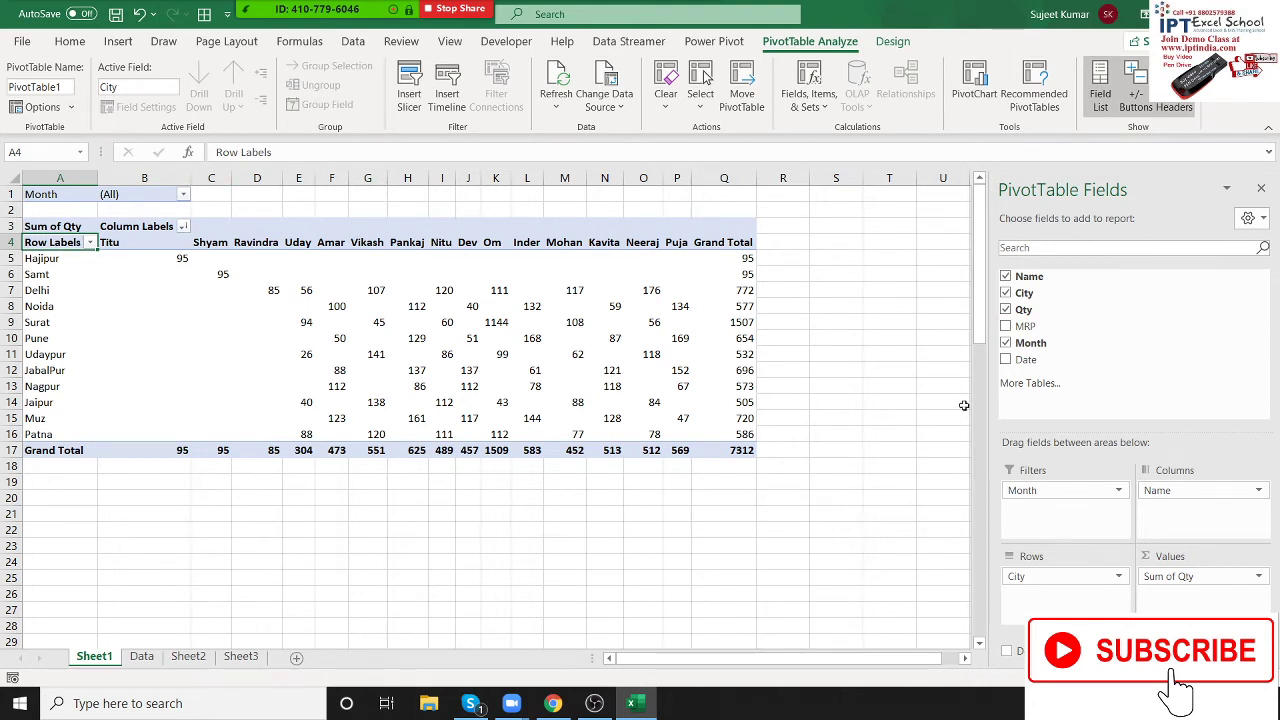
Step: Move Name into the report filters and set the Month filter to Apr
{"action": "left_click_drag", "start_coordinate": [1190, 490], "coordinate": [1055, 540]}
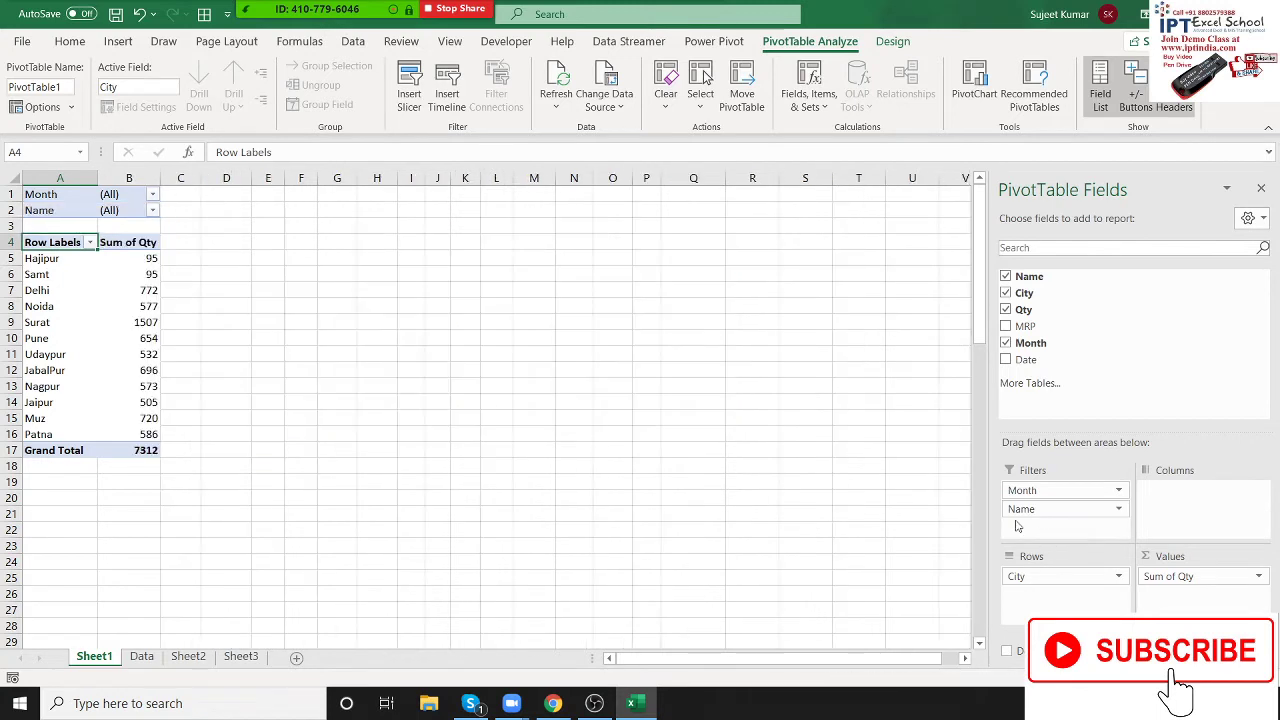
{"action": "left_click", "coordinate": [152, 195]}
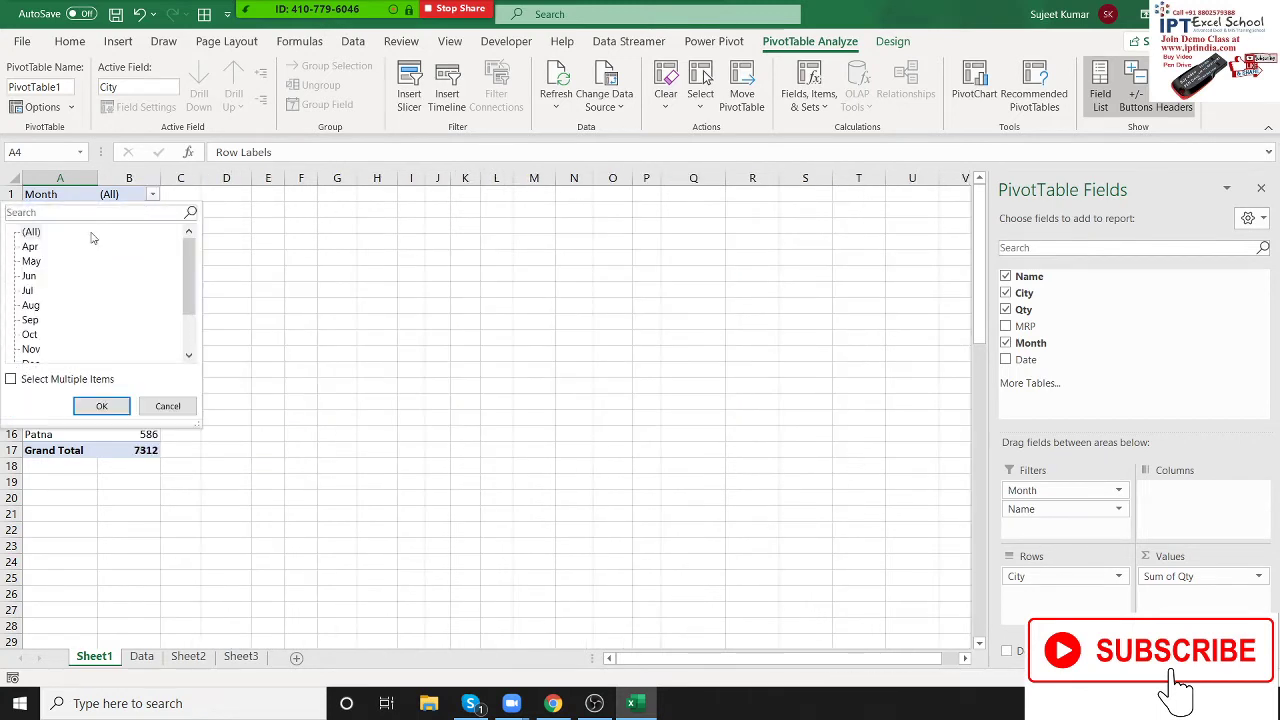
{"action": "left_click", "coordinate": [30, 246]}
{"action": "left_click", "coordinate": [101, 405]}
Step: Filter the Name report filter to Shyam, then Amar, then Uday
{"action": "left_click", "coordinate": [151, 211]}
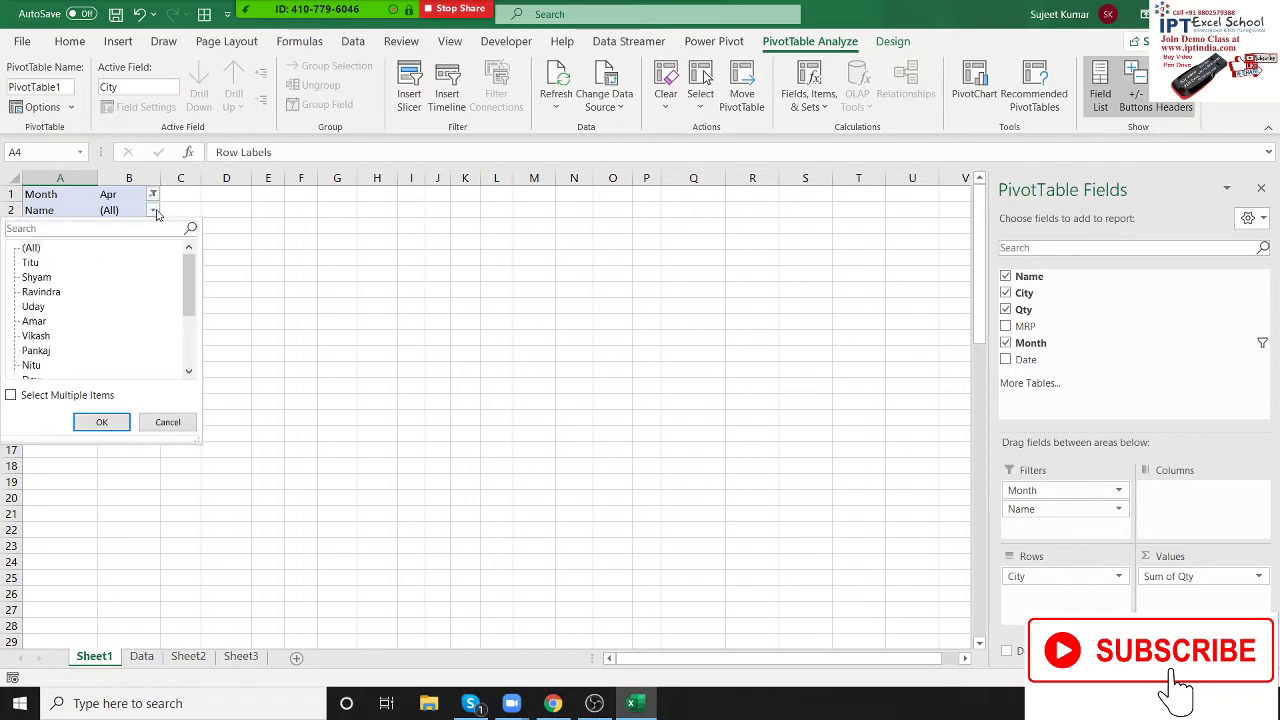
{"action": "left_click", "coordinate": [48, 278]}
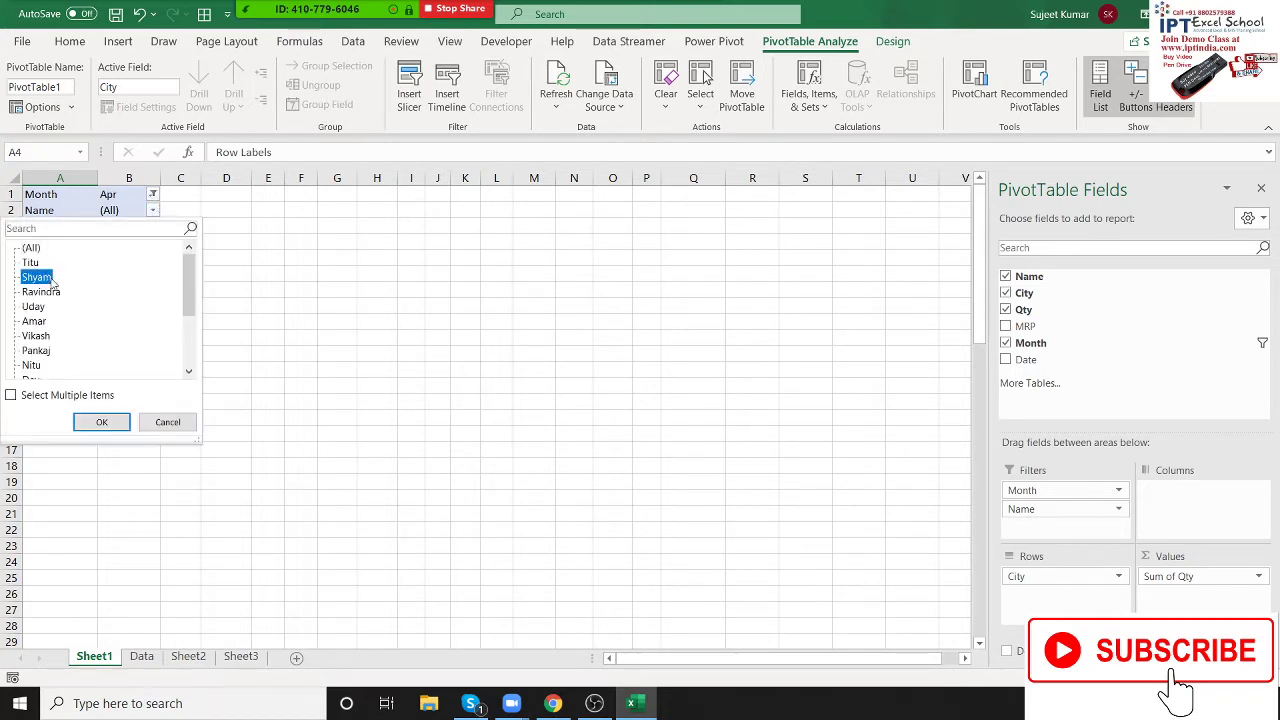
{"action": "left_click", "coordinate": [122, 421]}
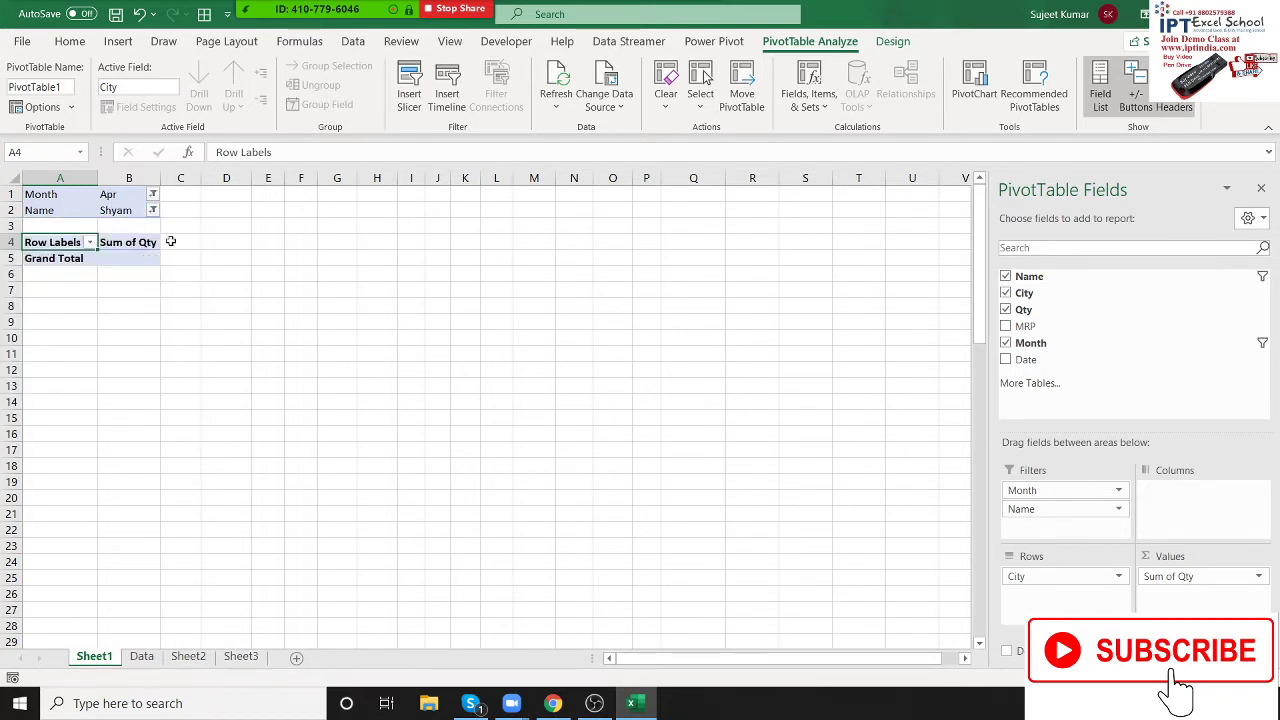
{"action": "left_click", "coordinate": [152, 210]}
{"action": "left_click", "coordinate": [46, 322]}
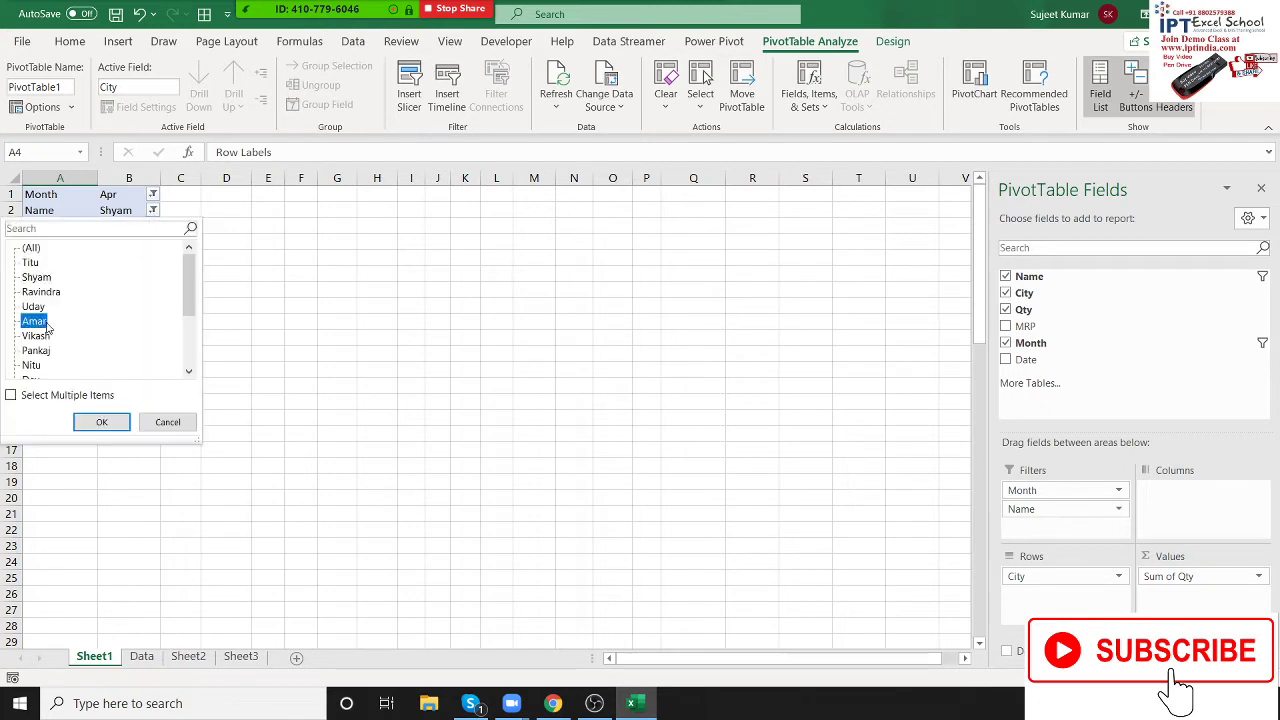
{"action": "left_click", "coordinate": [101, 421]}
{"action": "left_click", "coordinate": [152, 211]}
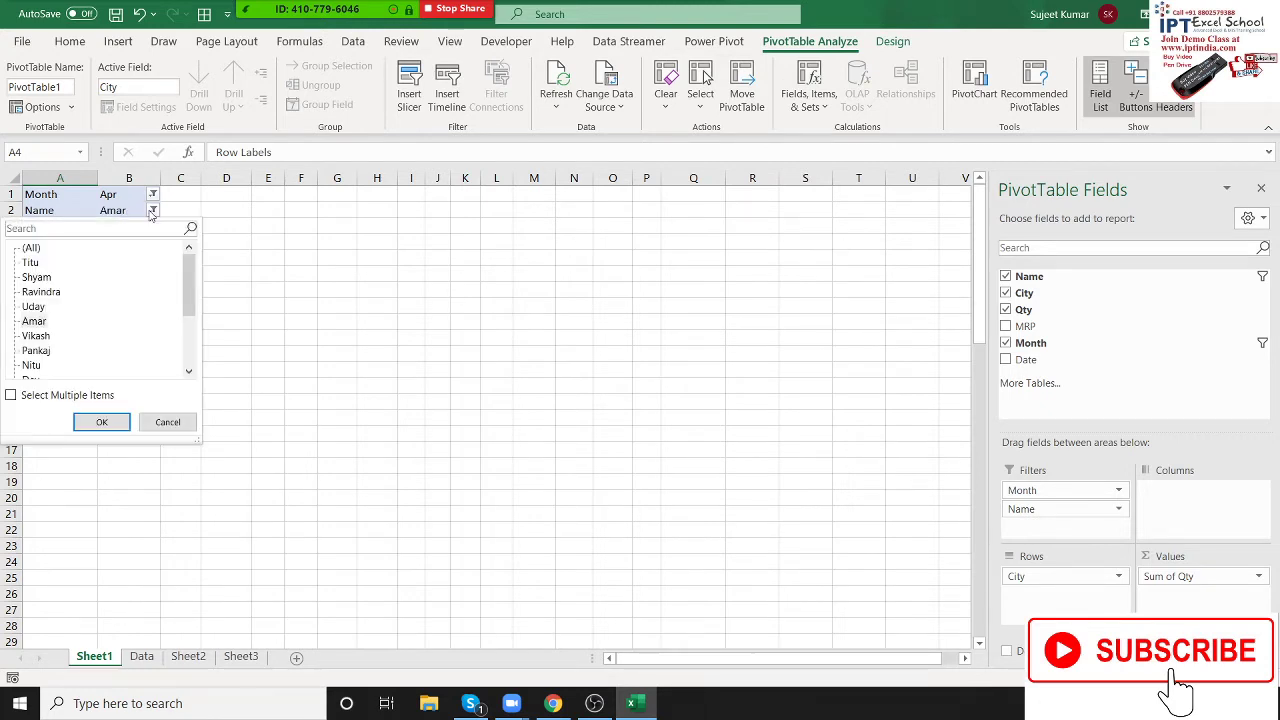
{"action": "left_click", "coordinate": [42, 291]}
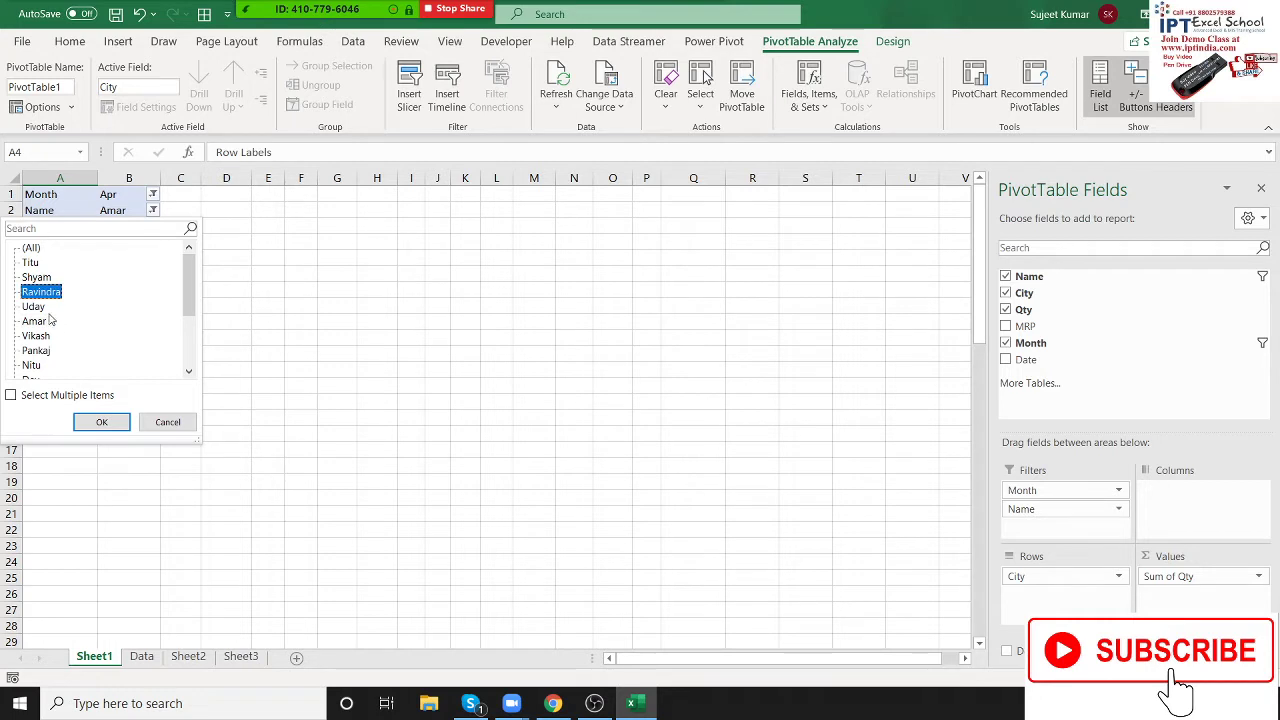
{"action": "left_click", "coordinate": [36, 306]}
{"action": "left_click", "coordinate": [101, 421]}
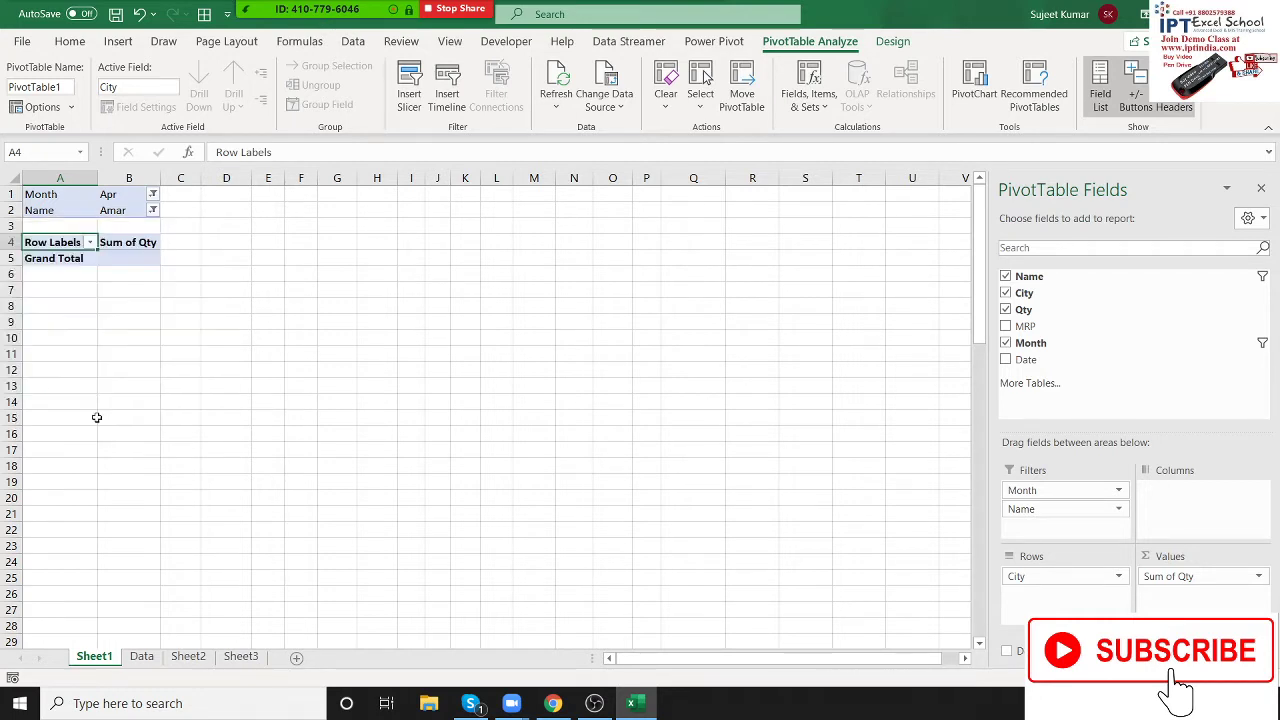
Step: Enable multiple-item selection and filter Name to Pankaj, Kavita and Inder
{"action": "left_click", "coordinate": [153, 211]}
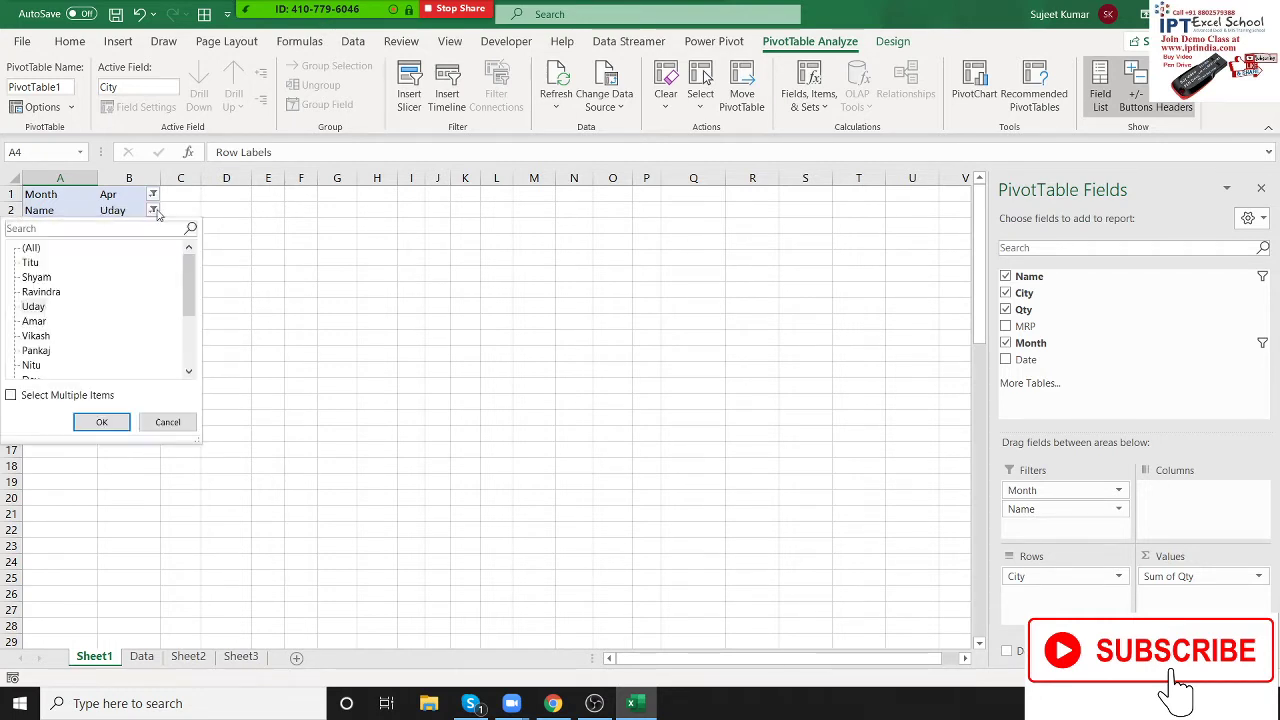
{"action": "left_click", "coordinate": [57, 397]}
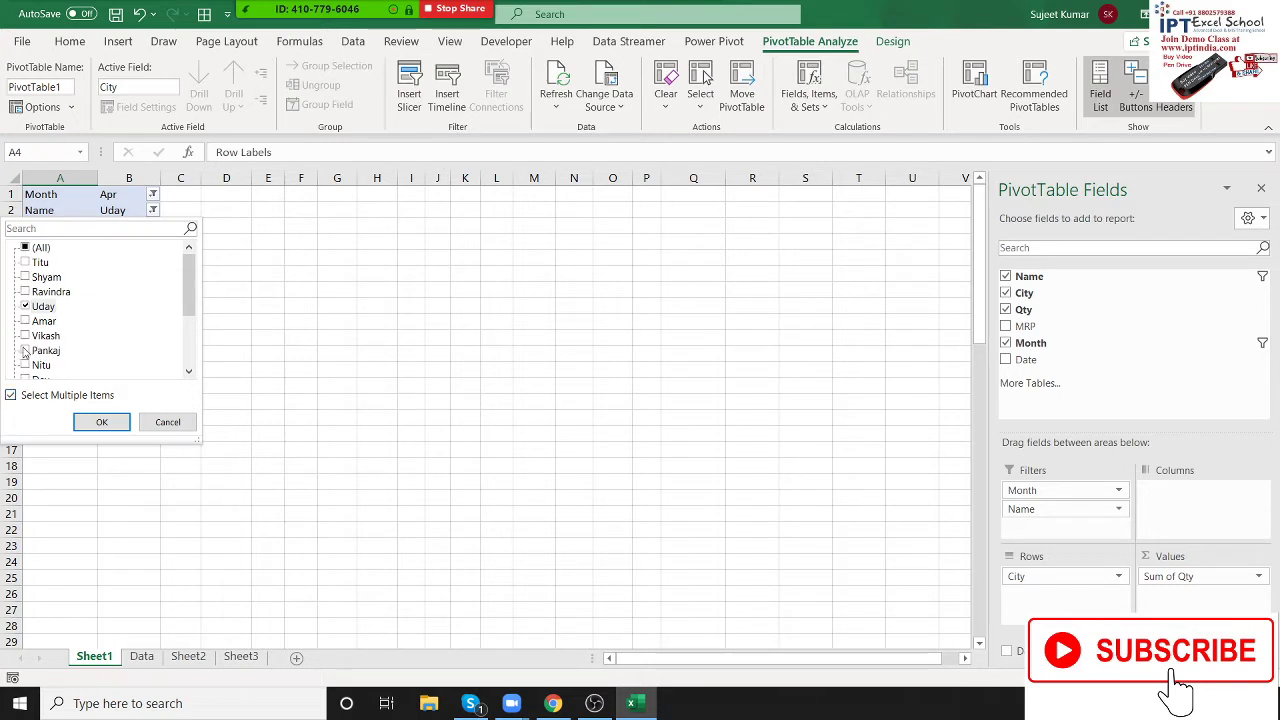
{"action": "left_click", "coordinate": [25, 350]}
{"action": "scroll", "coordinate": [25, 350], "scroll_direction": "down", "scroll_amount": 2}
{"action": "left_click", "coordinate": [25, 350]}
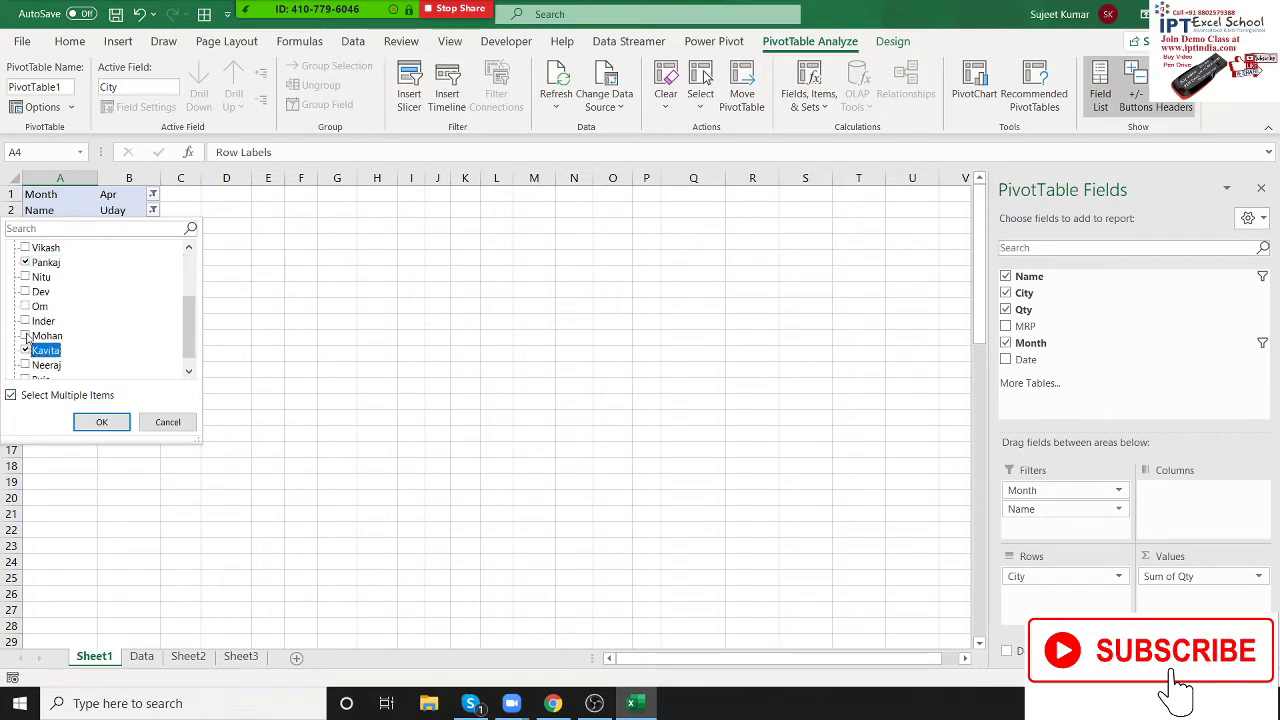
{"action": "left_click", "coordinate": [26, 321]}
{"action": "left_click", "coordinate": [102, 422]}
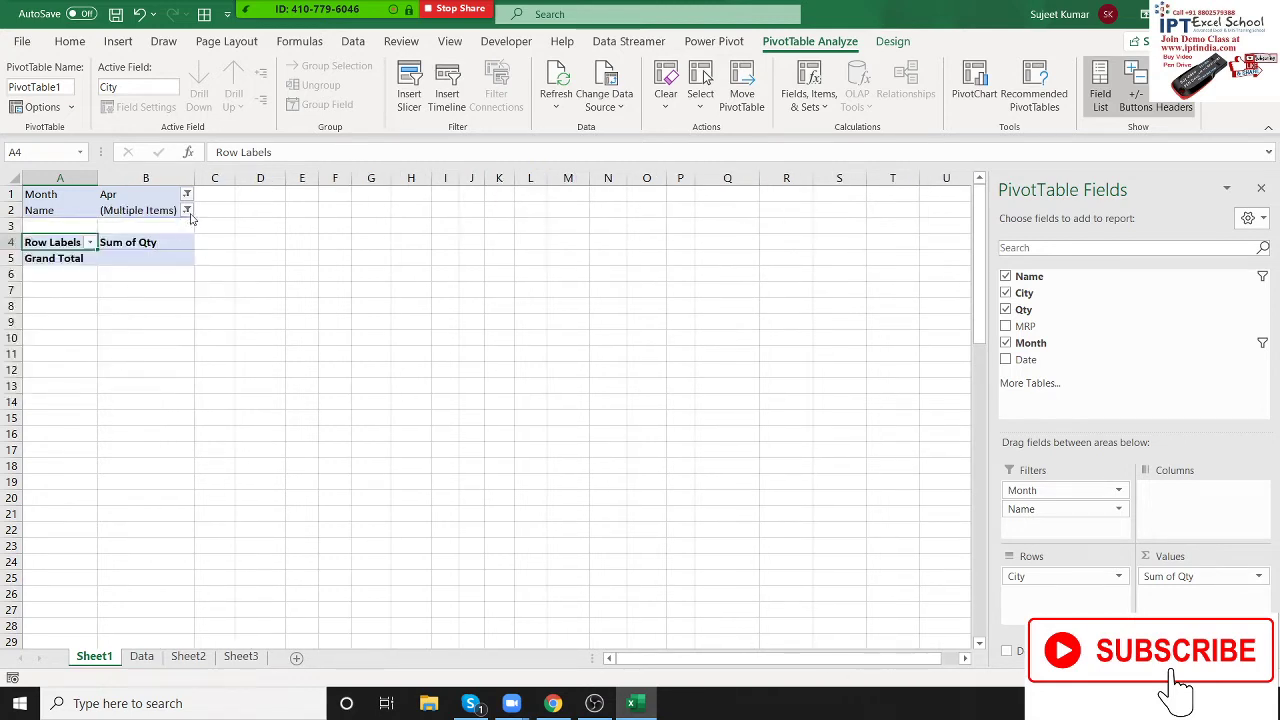
Step: Reset both the Name and Month report filters to show all items
{"action": "left_click", "coordinate": [187, 211]}
{"action": "left_click", "coordinate": [77, 398]}
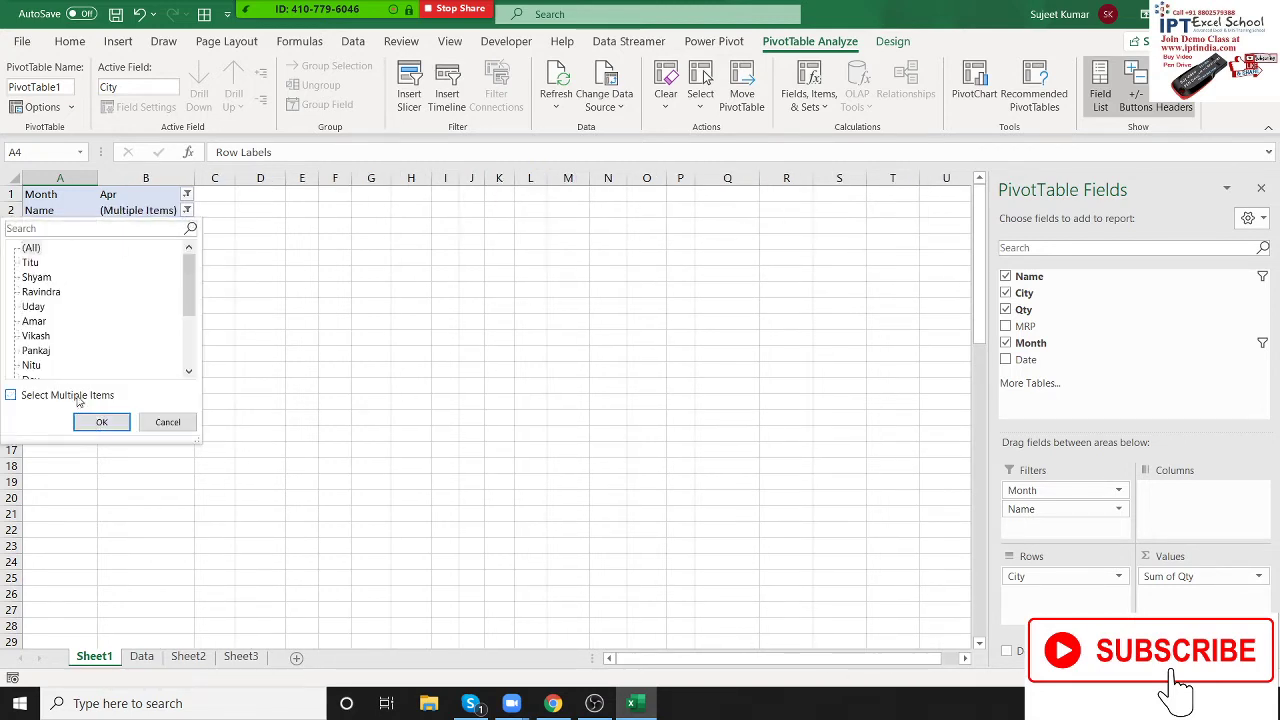
{"action": "left_click", "coordinate": [102, 422]}
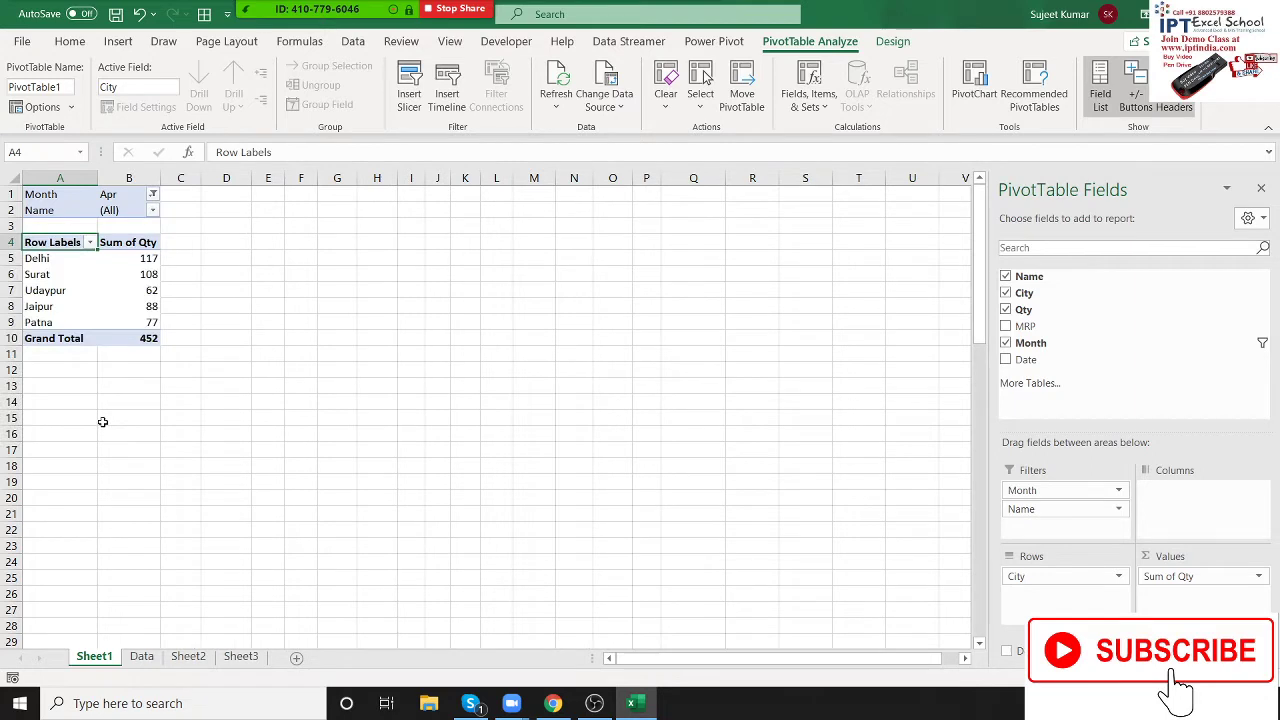
{"action": "left_click", "coordinate": [152, 195]}
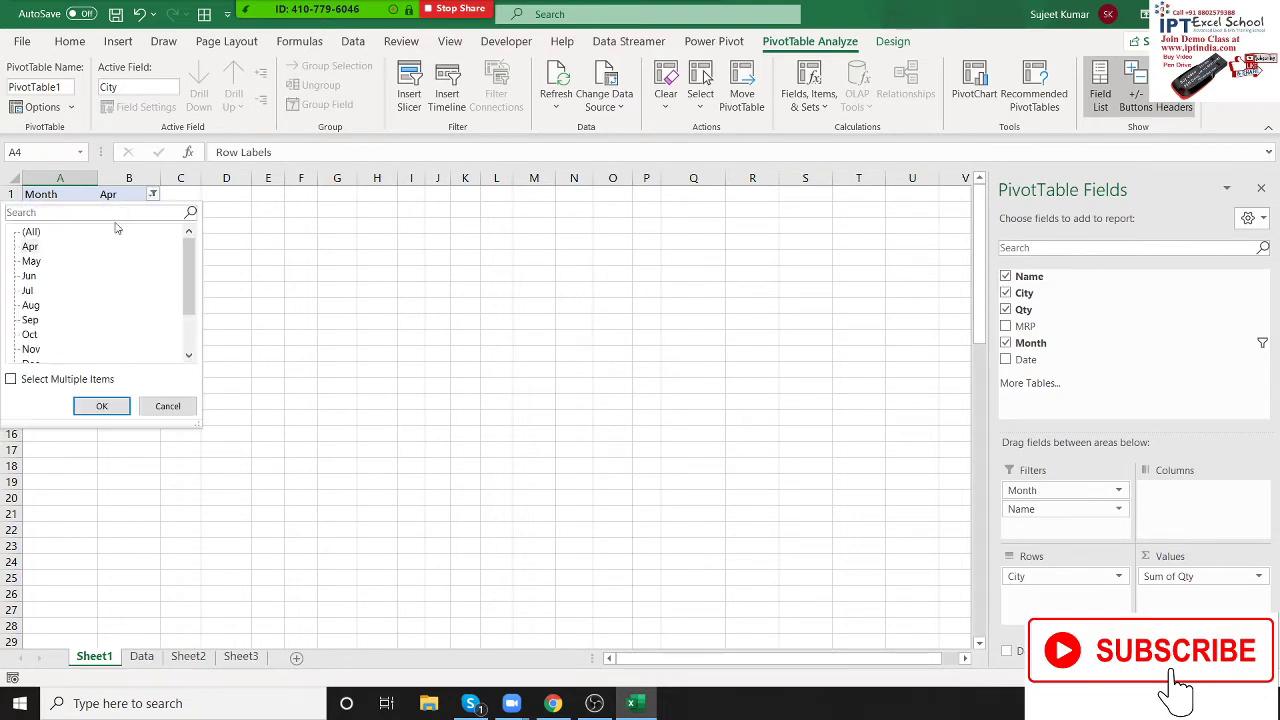
{"action": "left_click", "coordinate": [31, 232]}
{"action": "left_click", "coordinate": [114, 410]}
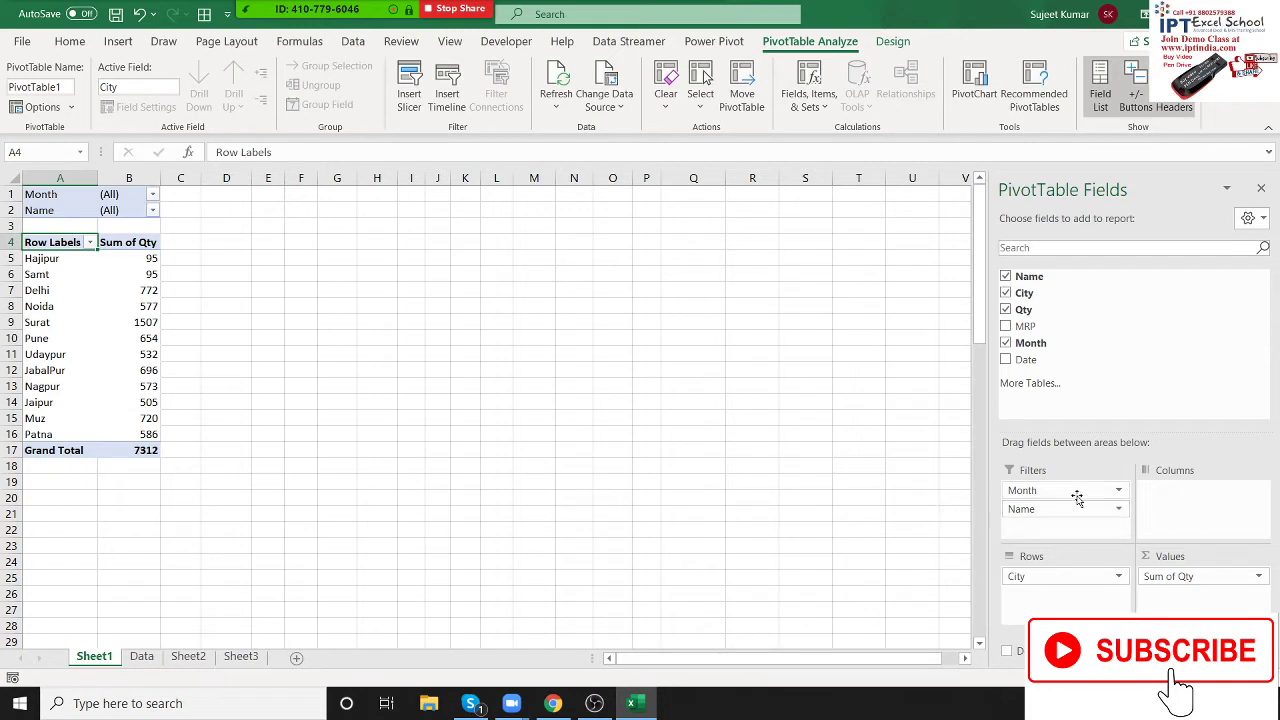
Step: Drag Month and Name out of the Filters area
{"action": "left_click_drag", "start_coordinate": [1077, 497], "coordinate": [1128, 405]}
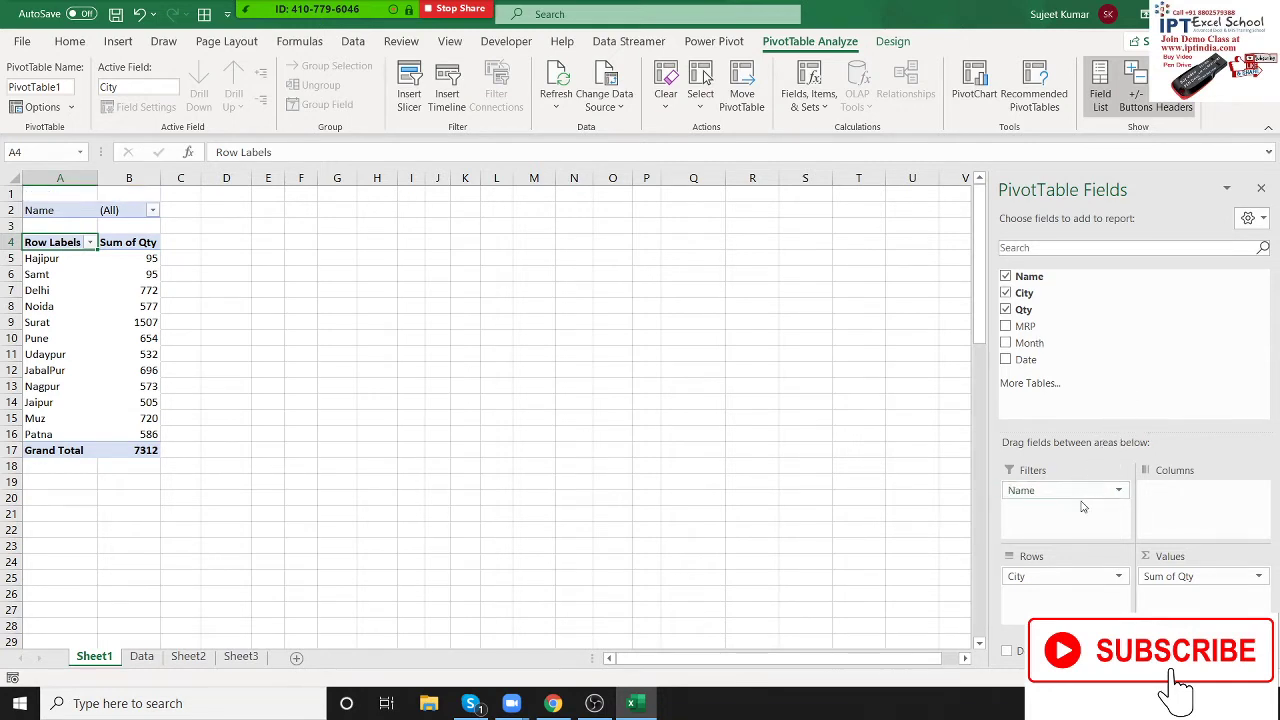
{"action": "left_click_drag", "start_coordinate": [1082, 507], "coordinate": [1155, 378]}
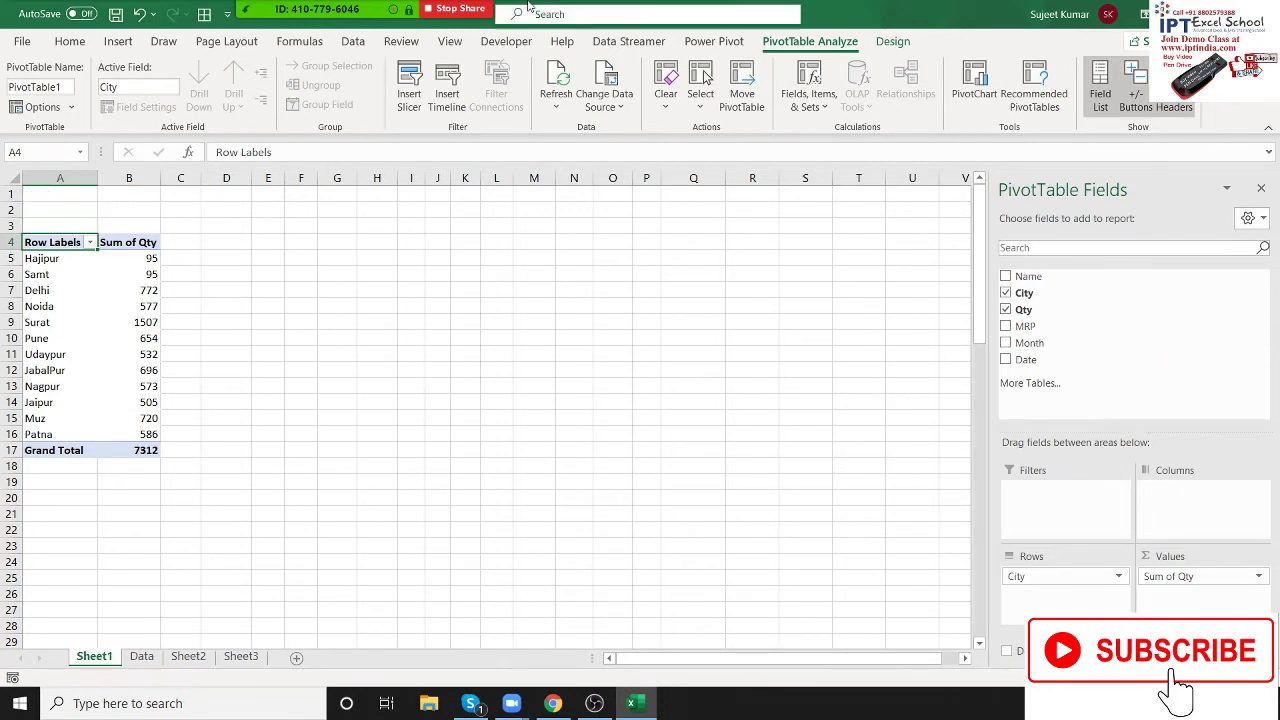
{"action": "left_click", "coordinate": [308, 14]}
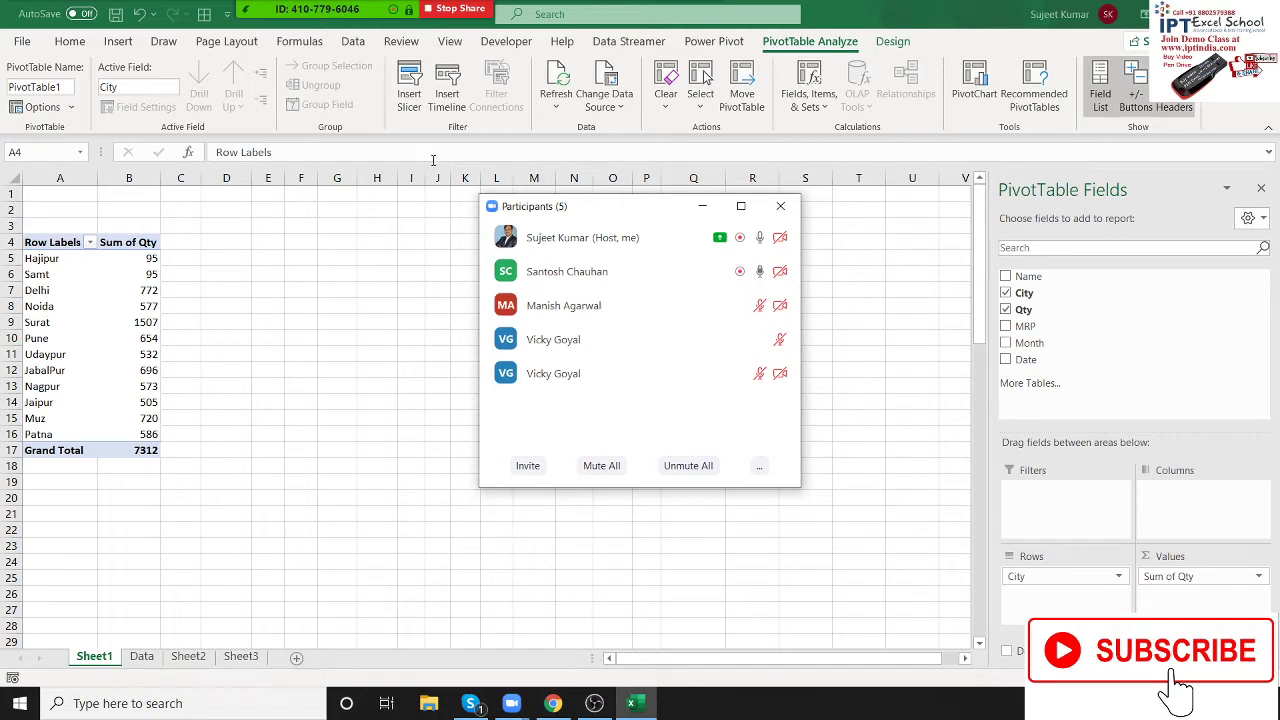
{"action": "left_click", "coordinate": [148, 290]}
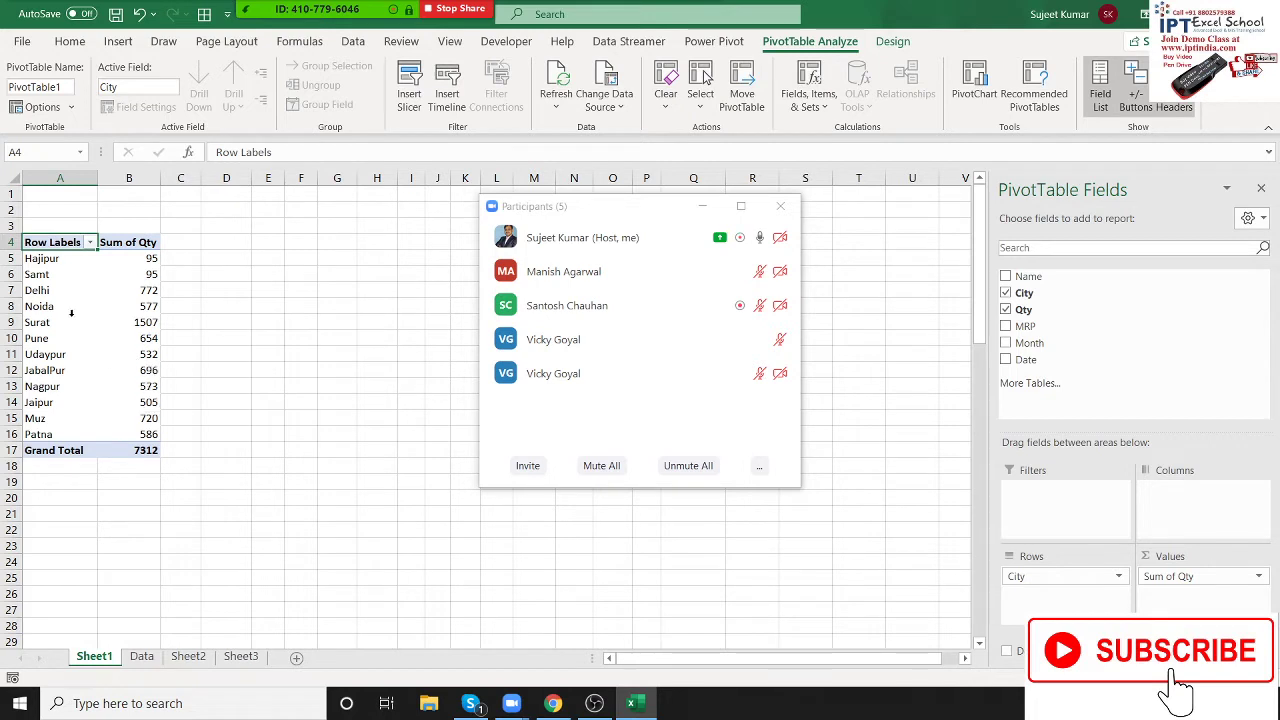
Step: Select the Delhi and Noida row labels together
{"action": "left_click_drag", "start_coordinate": [50, 291], "coordinate": [24, 356]}
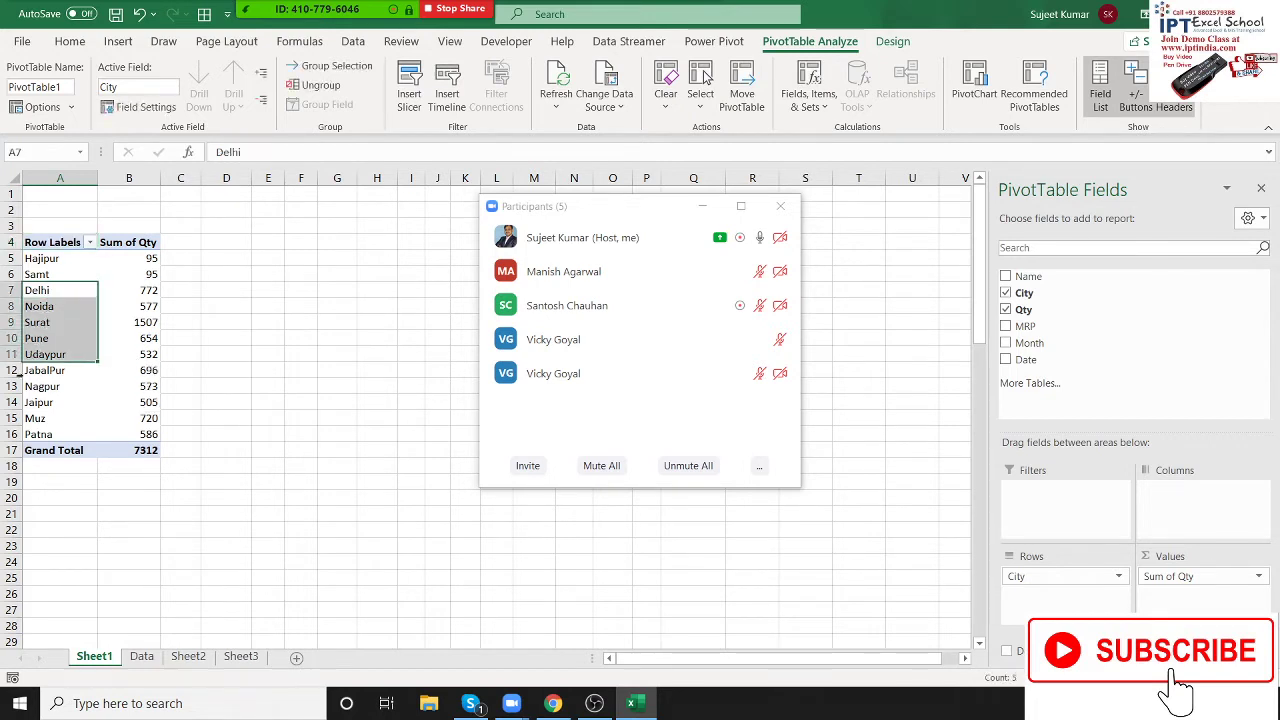
{"action": "left_click", "coordinate": [150, 388]}
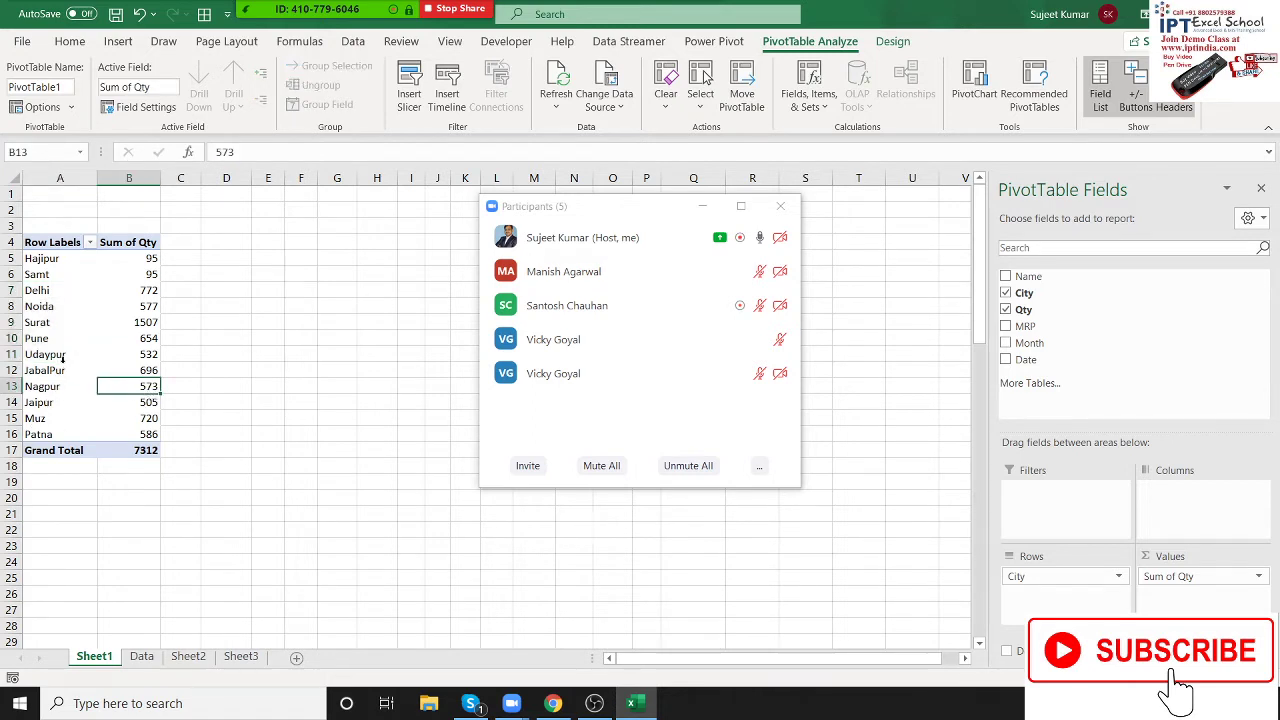
{"action": "left_click_drag", "start_coordinate": [60, 293], "coordinate": [60, 307]}
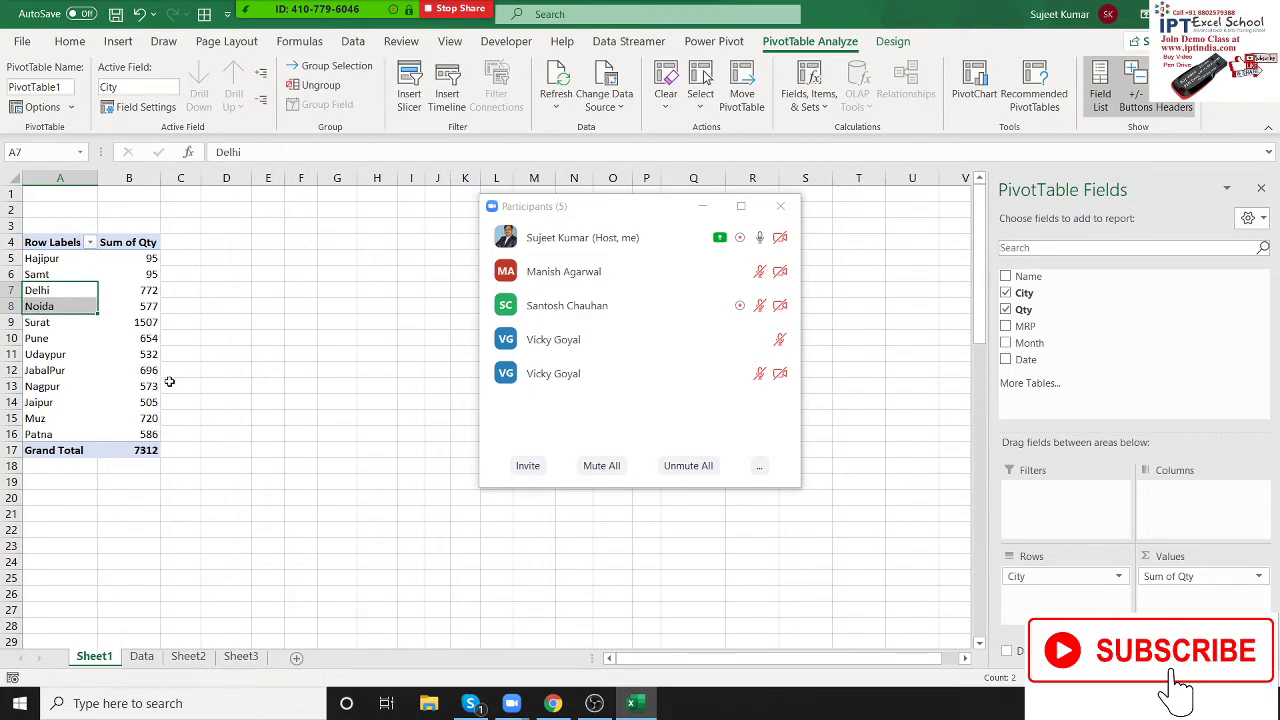
{"action": "left_click", "coordinate": [780, 206]}
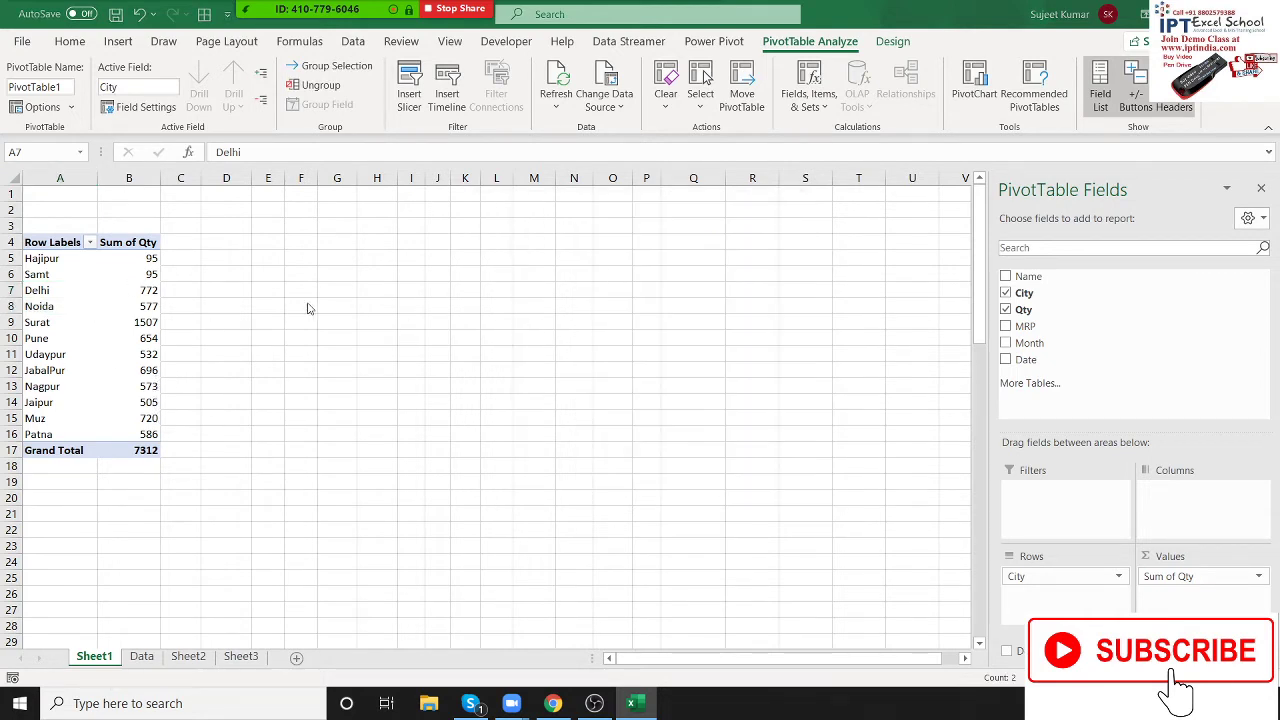
Step: Group Delhi and Noida into Group1 and remove the original City field from Rows
{"action": "right_click", "coordinate": [60, 300]}
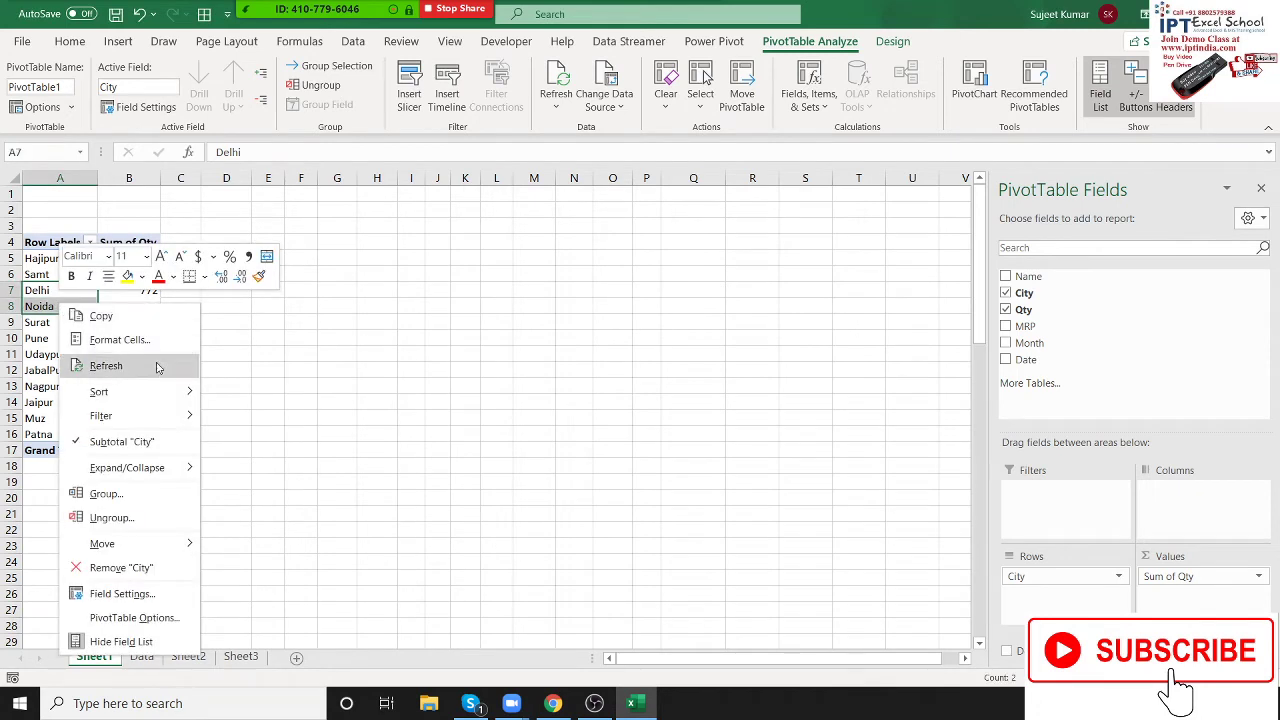
{"action": "left_click", "coordinate": [149, 493]}
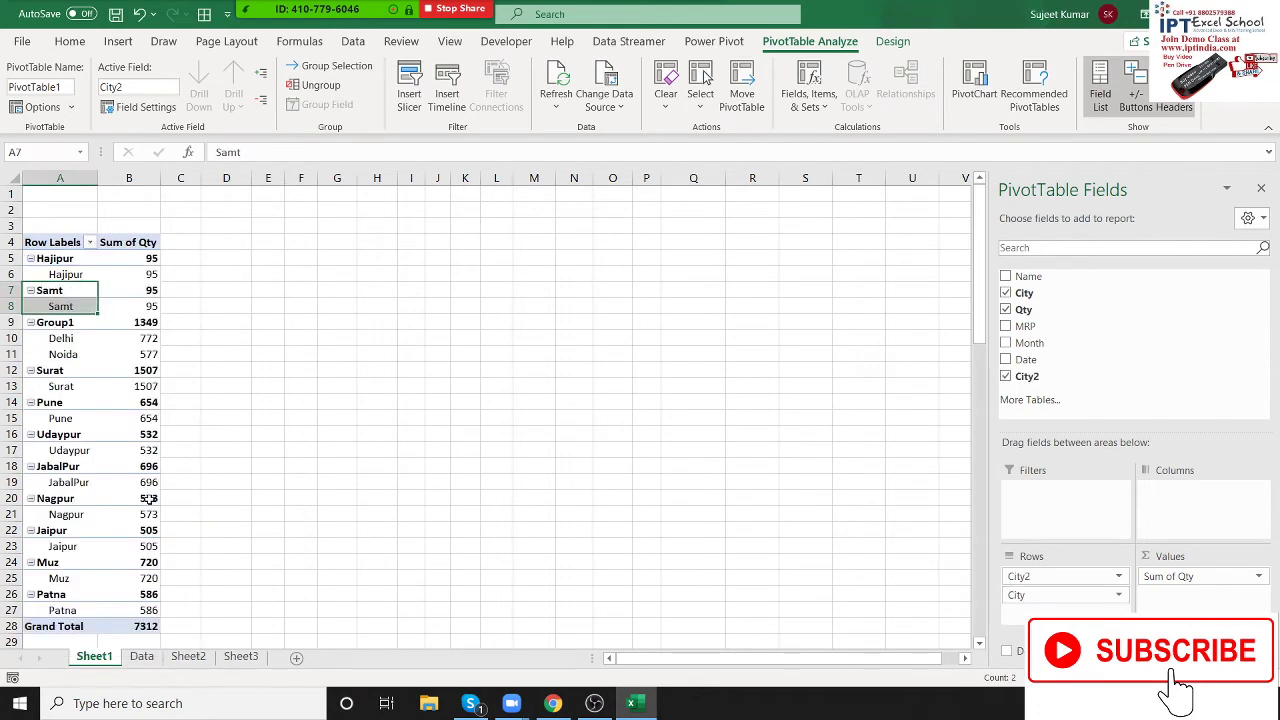
{"action": "left_click", "coordinate": [62, 324]}
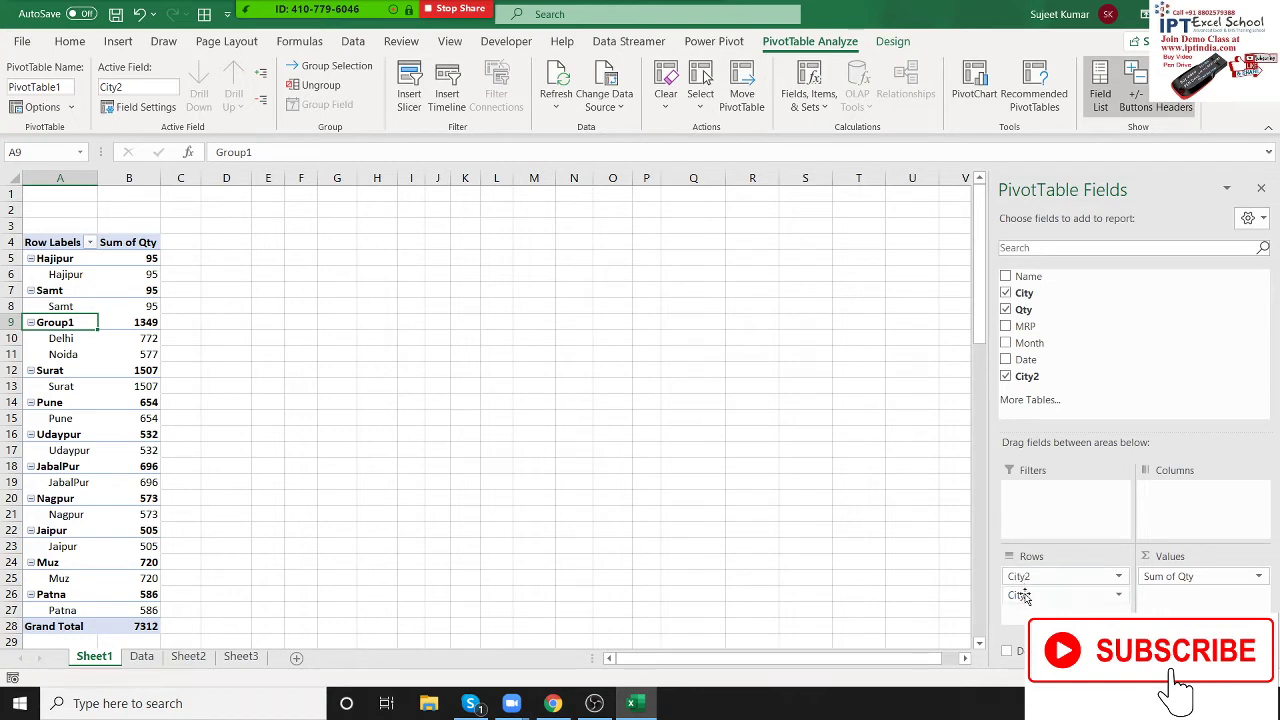
{"action": "left_click_drag", "start_coordinate": [1022, 596], "coordinate": [1080, 402]}
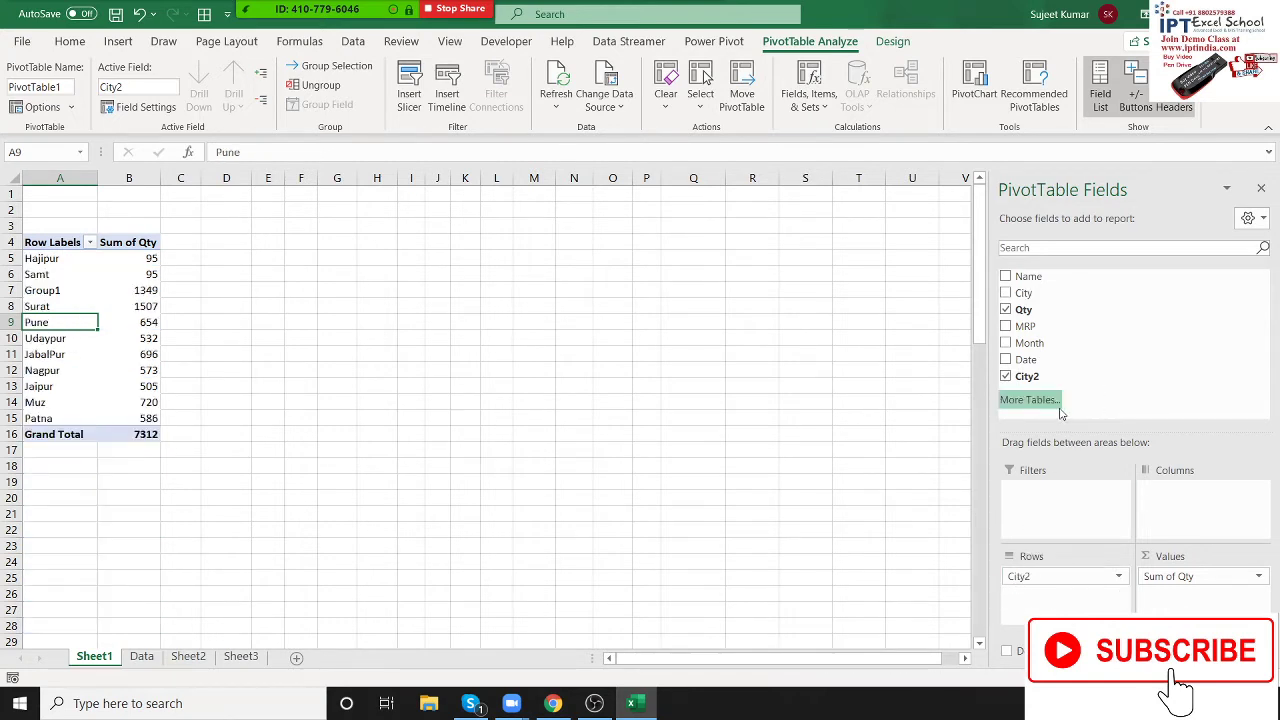
Step: Rename Group1 to 'Delhi & NCR'
{"action": "left_click", "coordinate": [44, 291]}
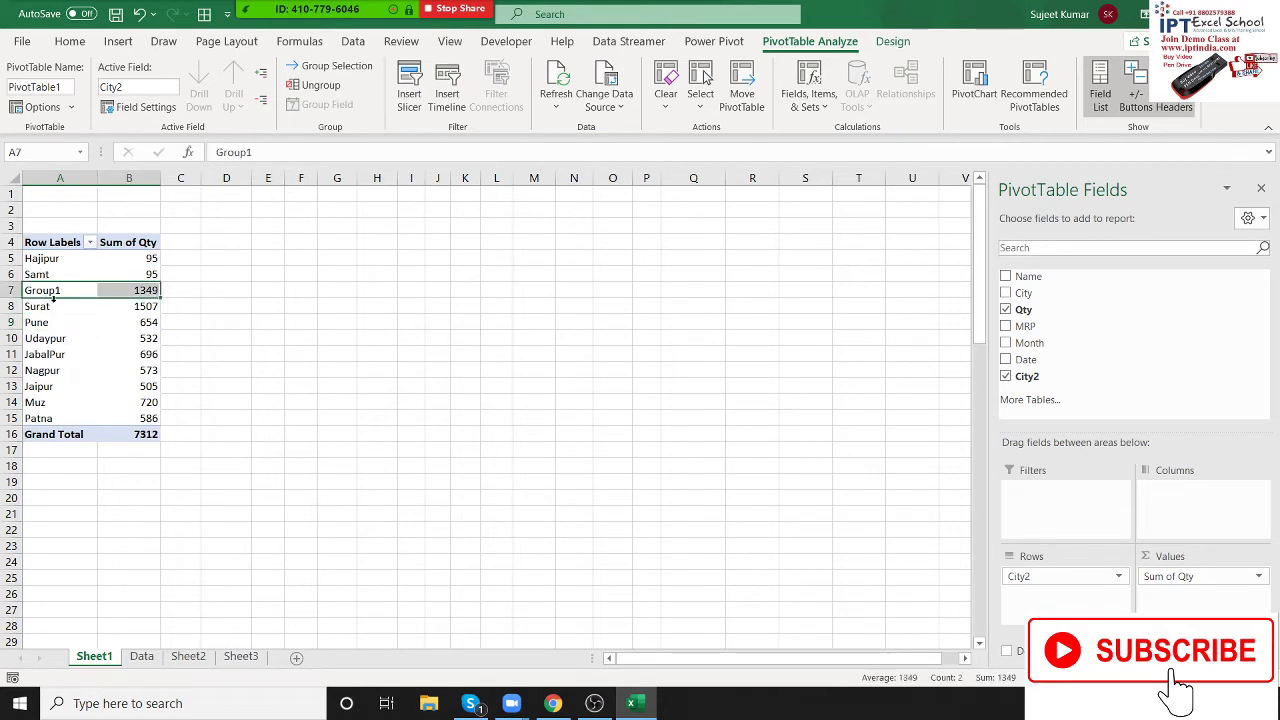
{"action": "left_click", "coordinate": [62, 291]}
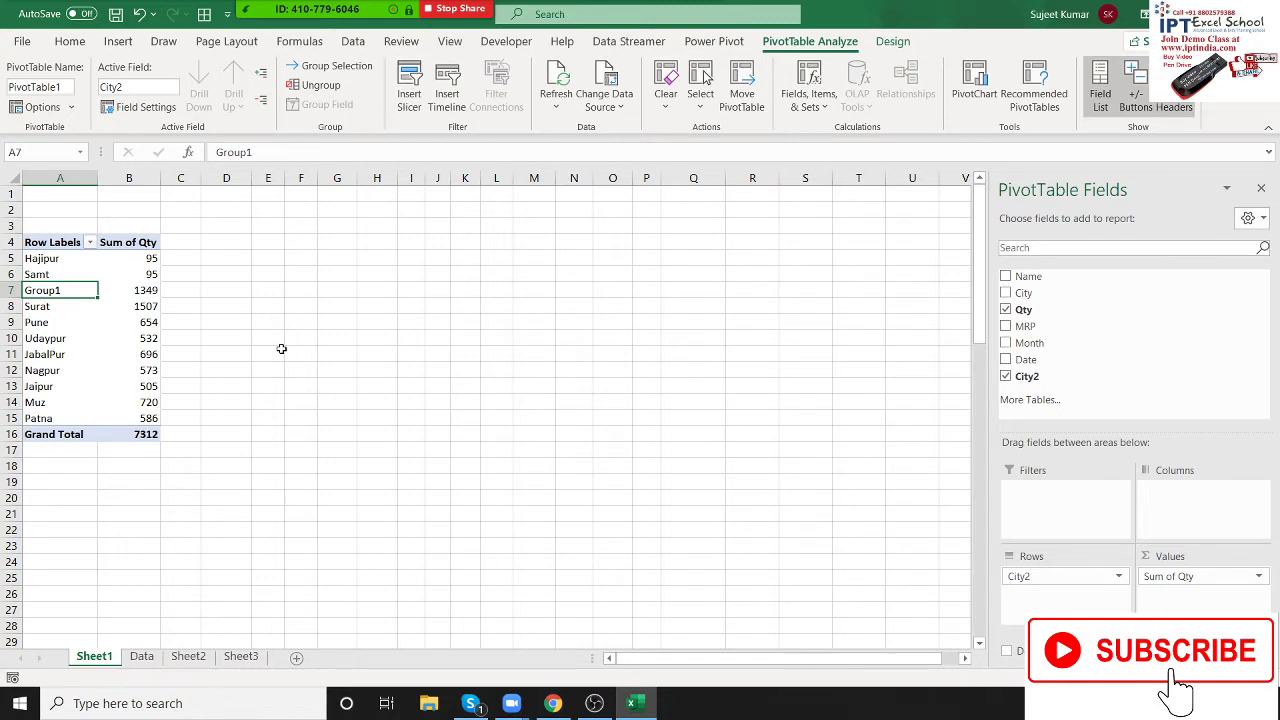
{"action": "type", "text": "Delhi &"}
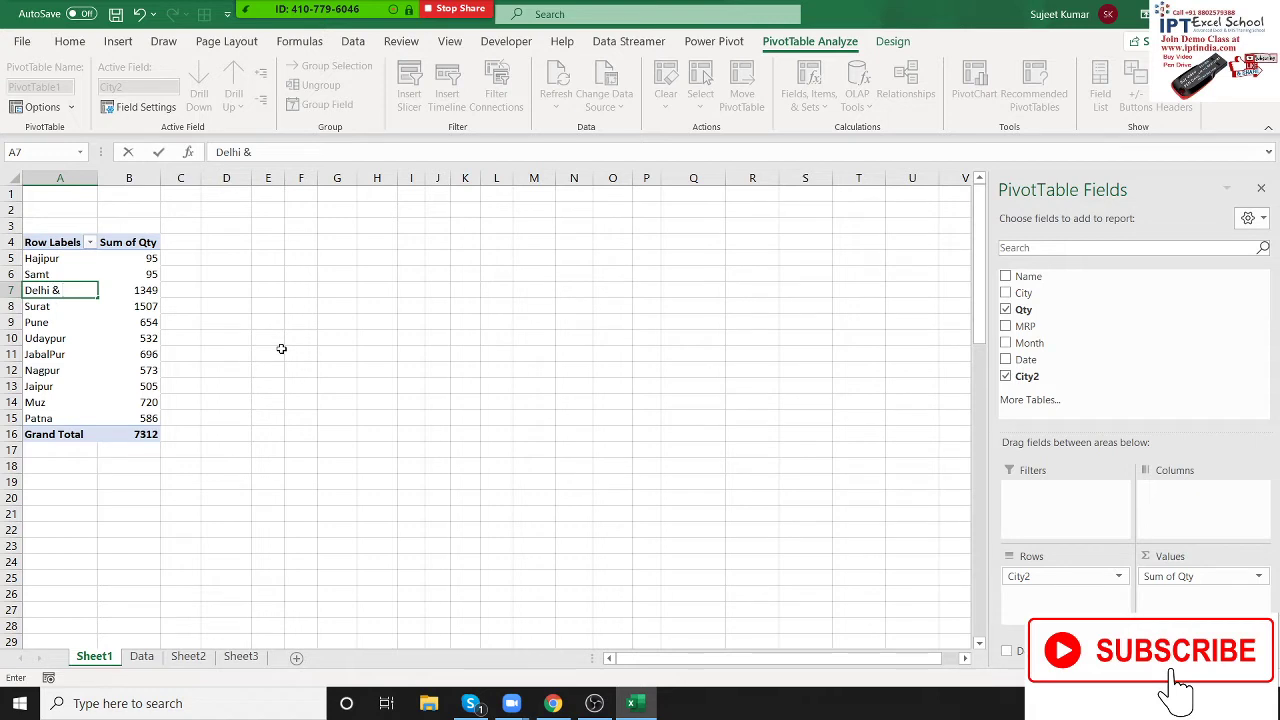
{"action": "type", "text": " NCR"}
{"action": "left_click", "coordinate": [136, 318]}
Step: Select Hajipur, Muz and Patna and group them into Group2
{"action": "left_click_drag", "start_coordinate": [126, 290], "coordinate": [57, 290]}
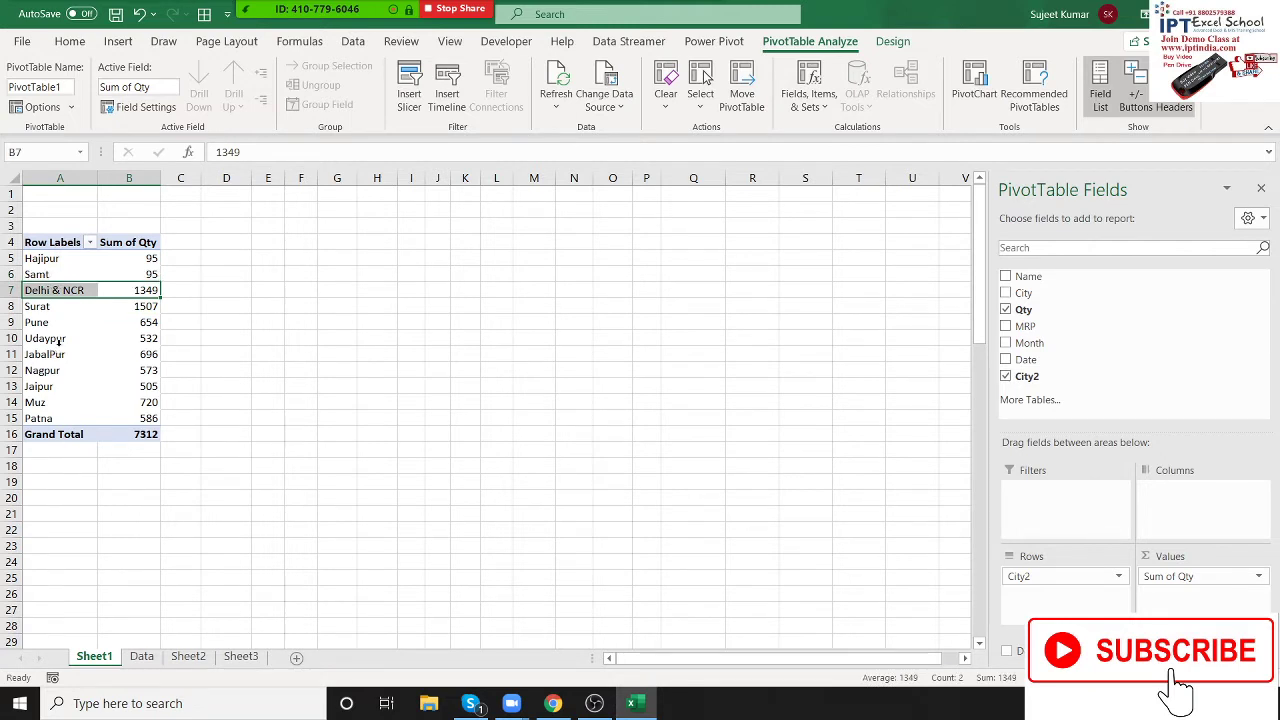
{"action": "left_click", "coordinate": [59, 322]}
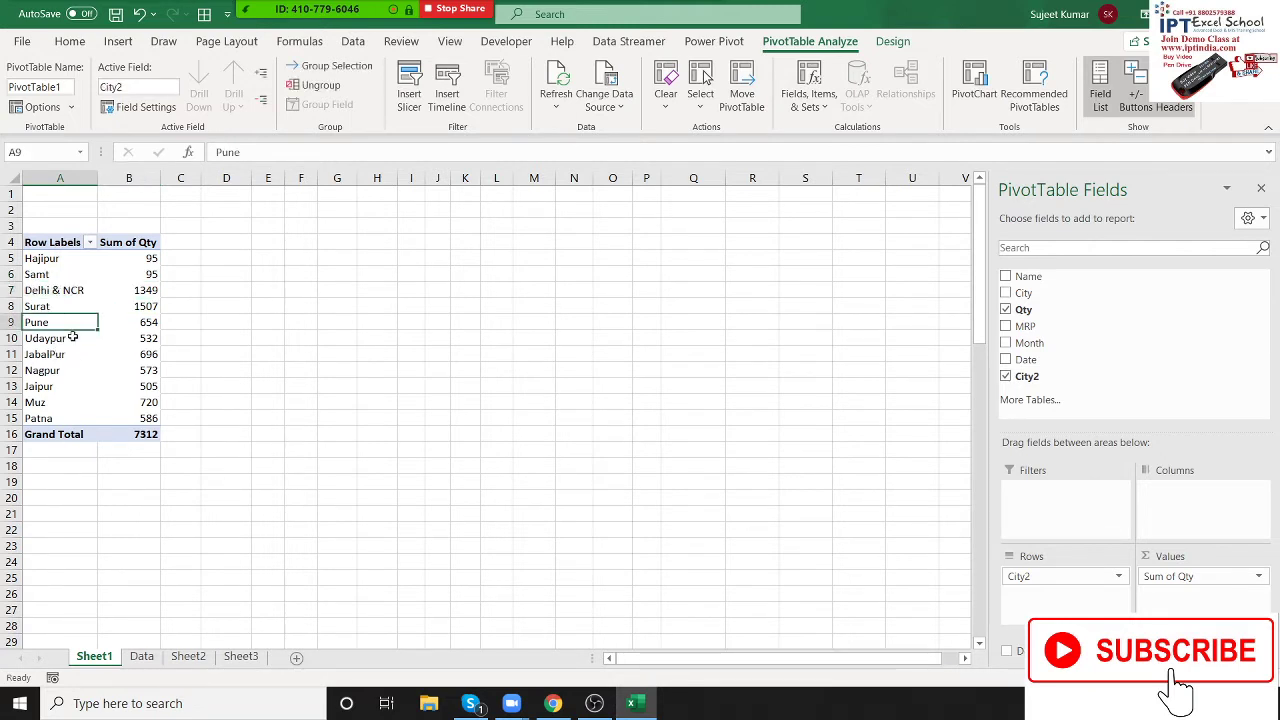
{"action": "left_click", "coordinate": [52, 402]}
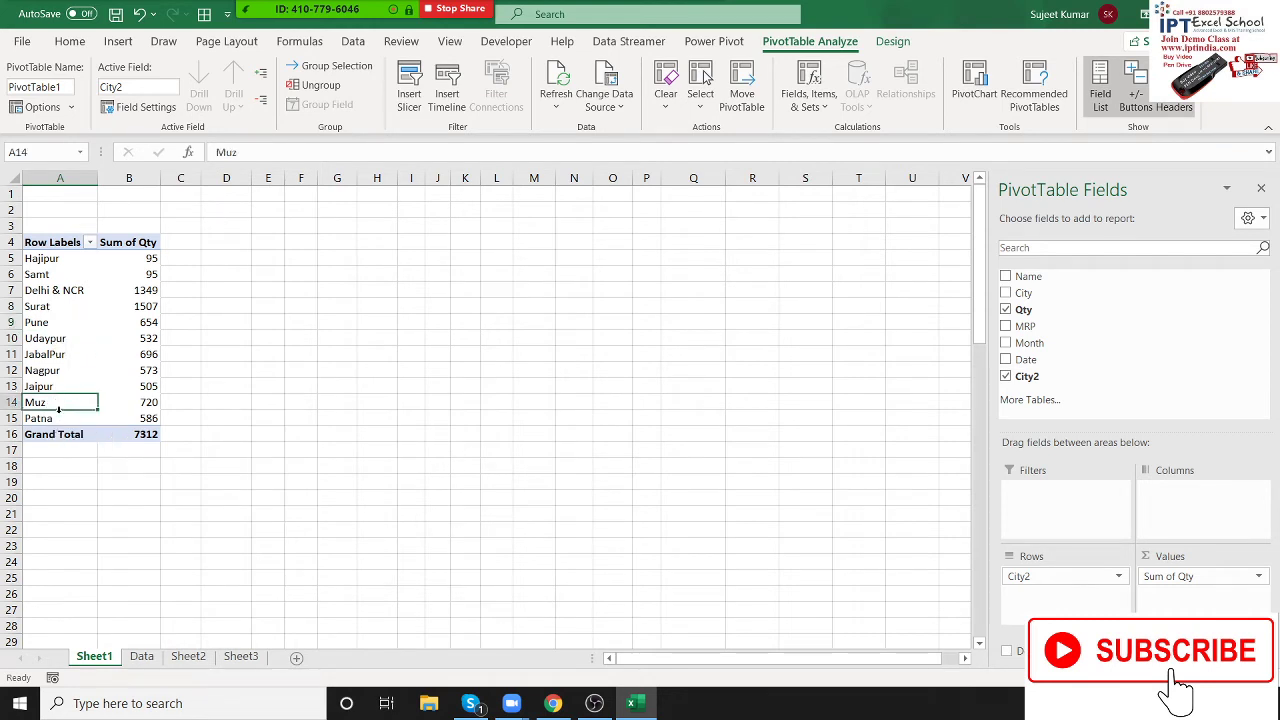
{"action": "left_click", "coordinate": [59, 418]}
{"action": "left_click", "coordinate": [58, 402]}
{"action": "left_click_drag", "start_coordinate": [58, 408], "coordinate": [58, 418]}
{"action": "right_click", "coordinate": [58, 418]}
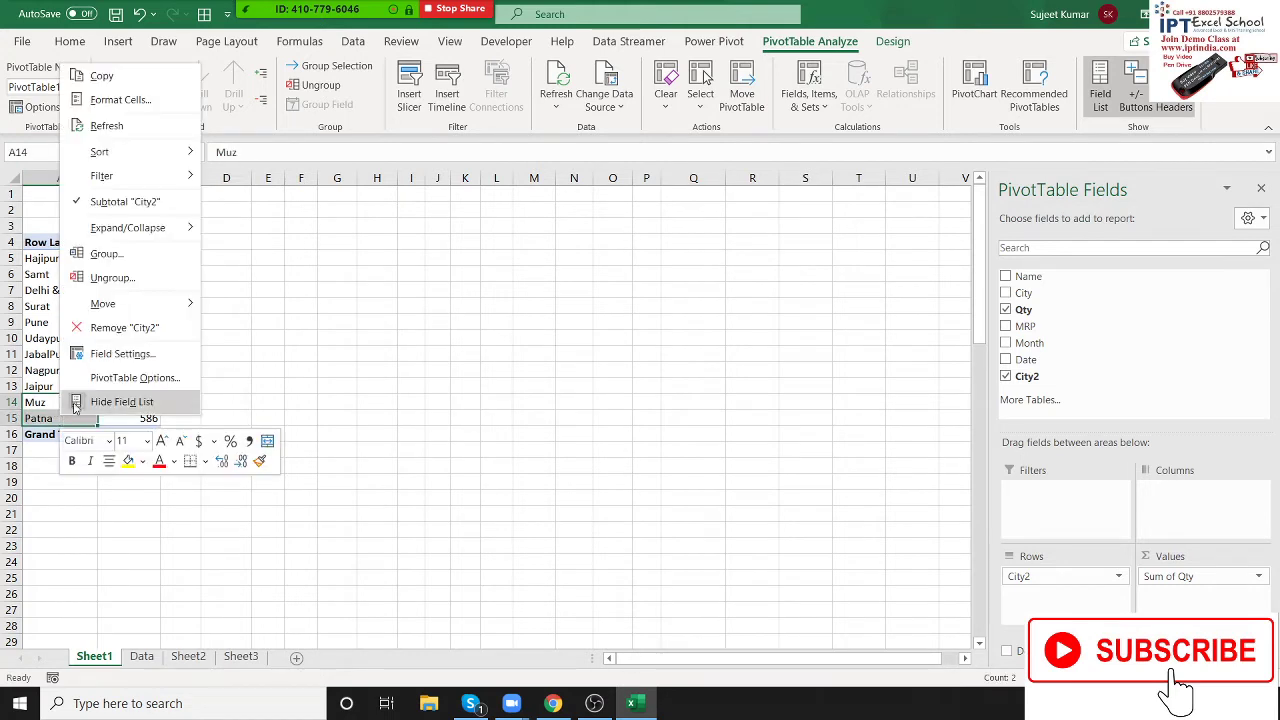
{"action": "key", "text": "Escape"}
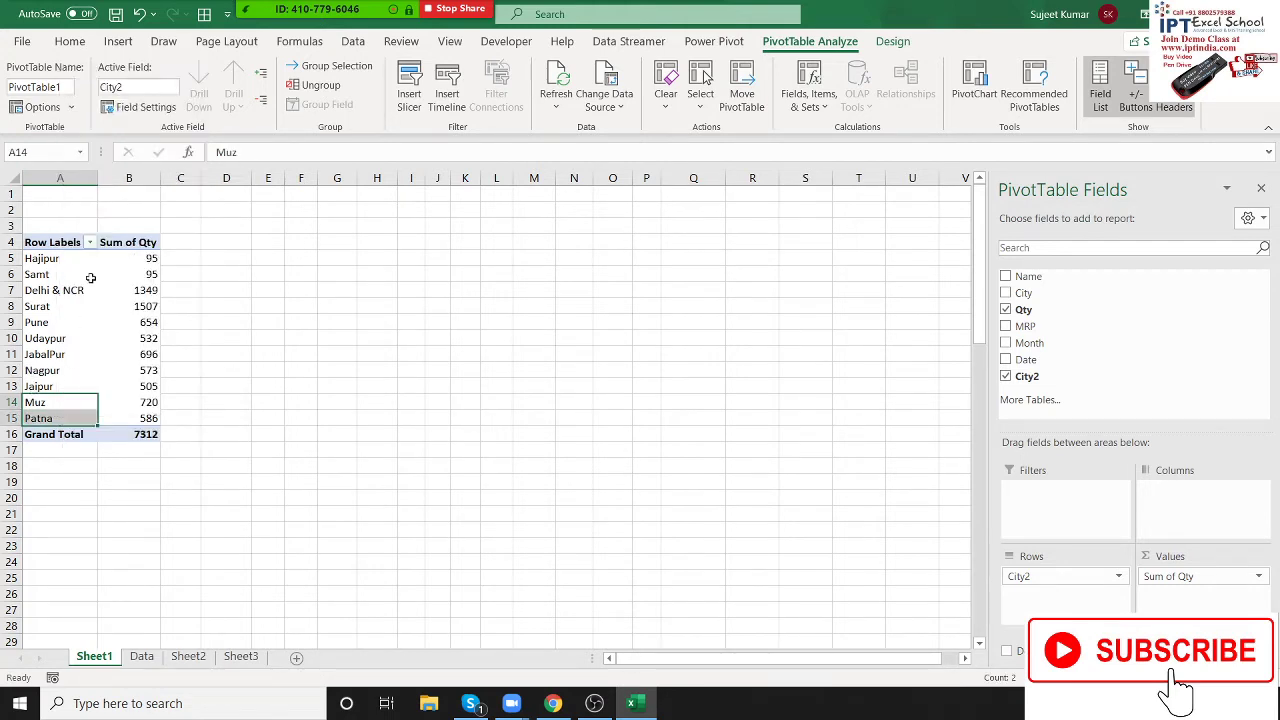
{"action": "left_click", "coordinate": [79, 258], "text": "ctrl"}
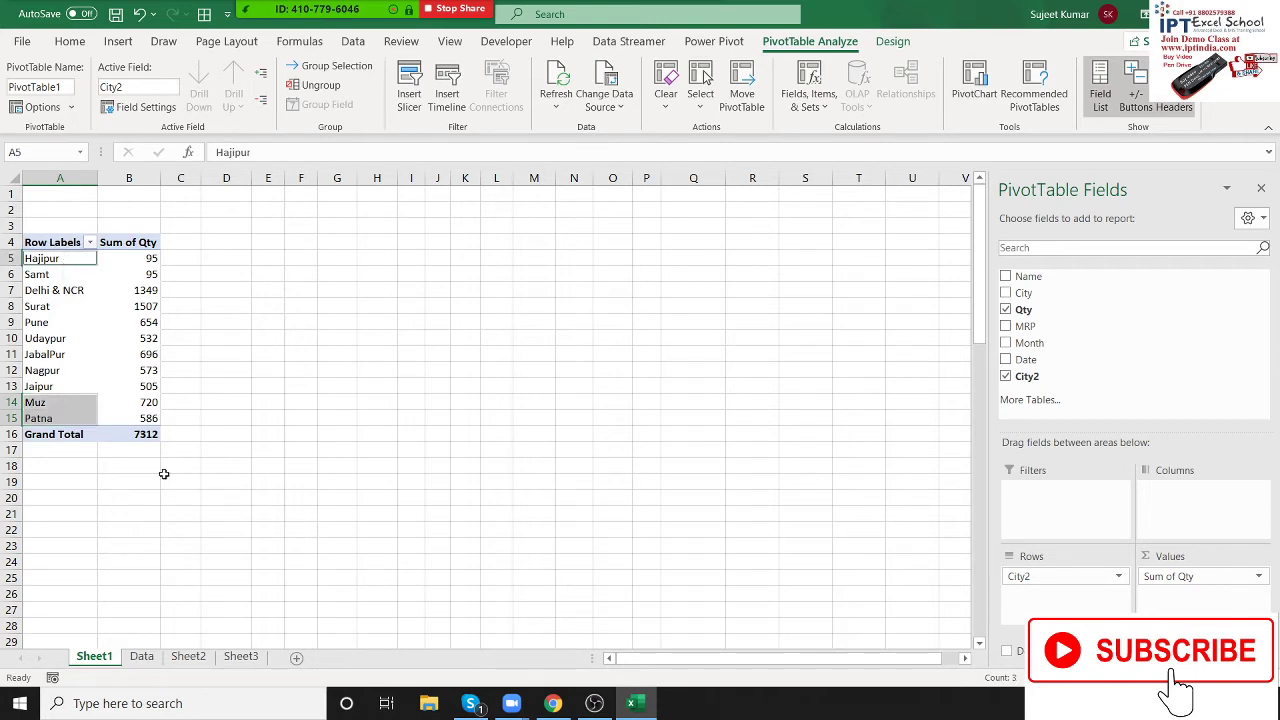
{"action": "right_click", "coordinate": [79, 419]}
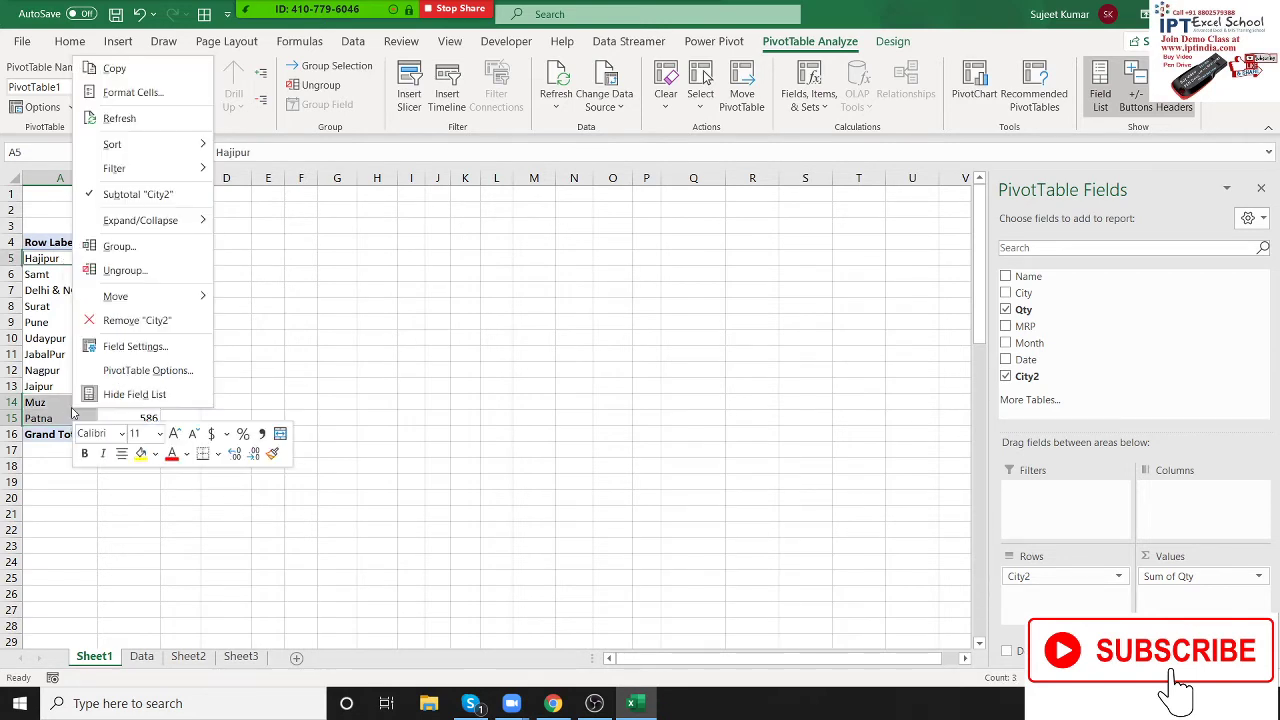
{"action": "left_click", "coordinate": [128, 247]}
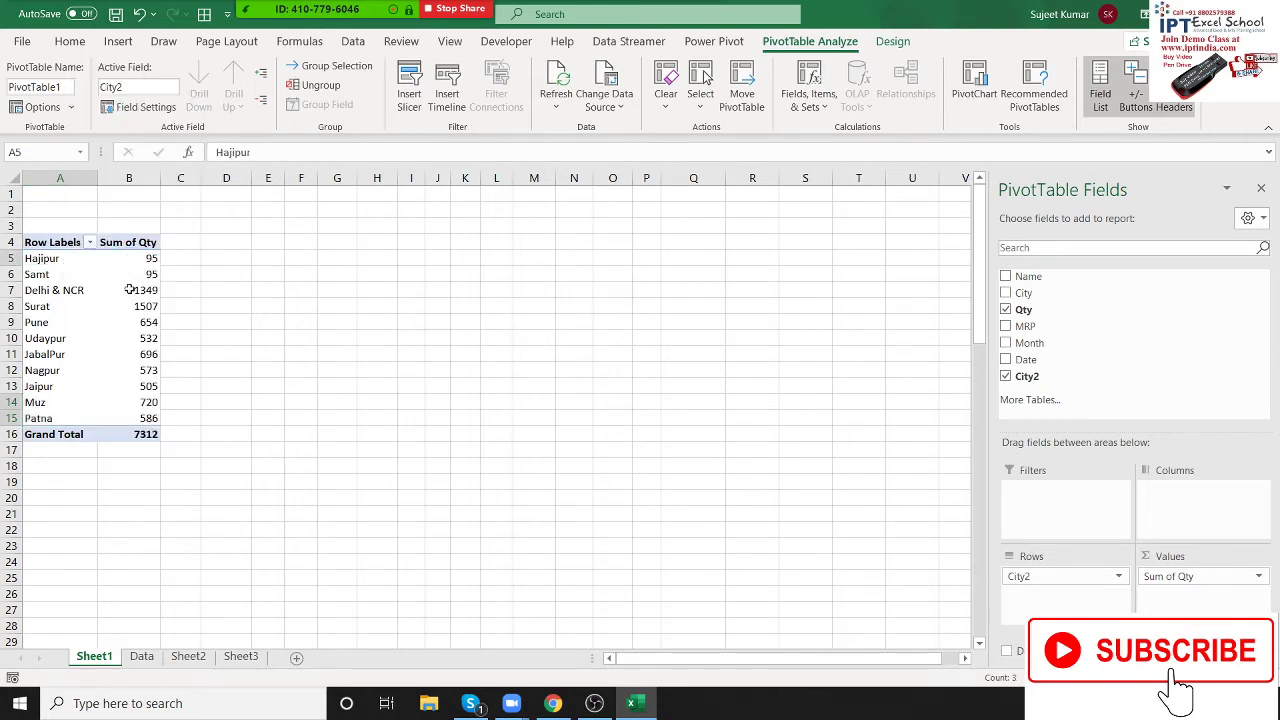
Step: Rename Group2 to 'Bihar'
{"action": "left_click", "coordinate": [50, 260]}
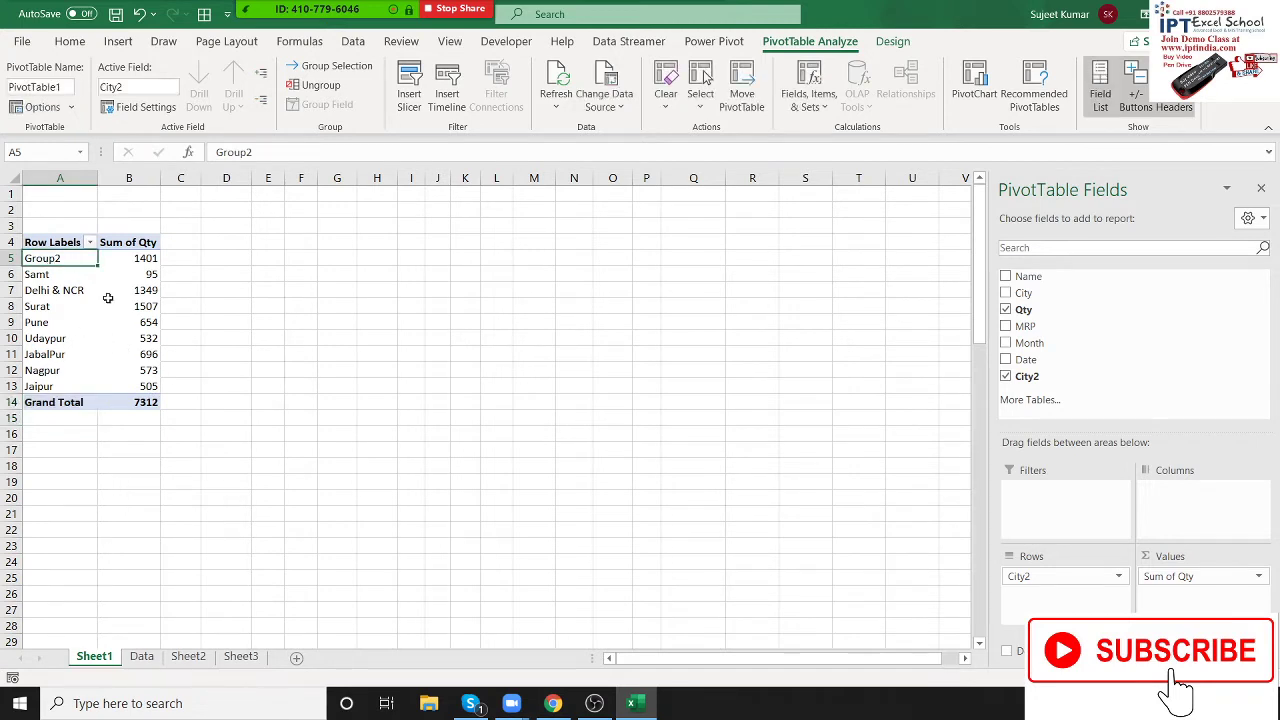
{"action": "type", "text": "Bihar"}
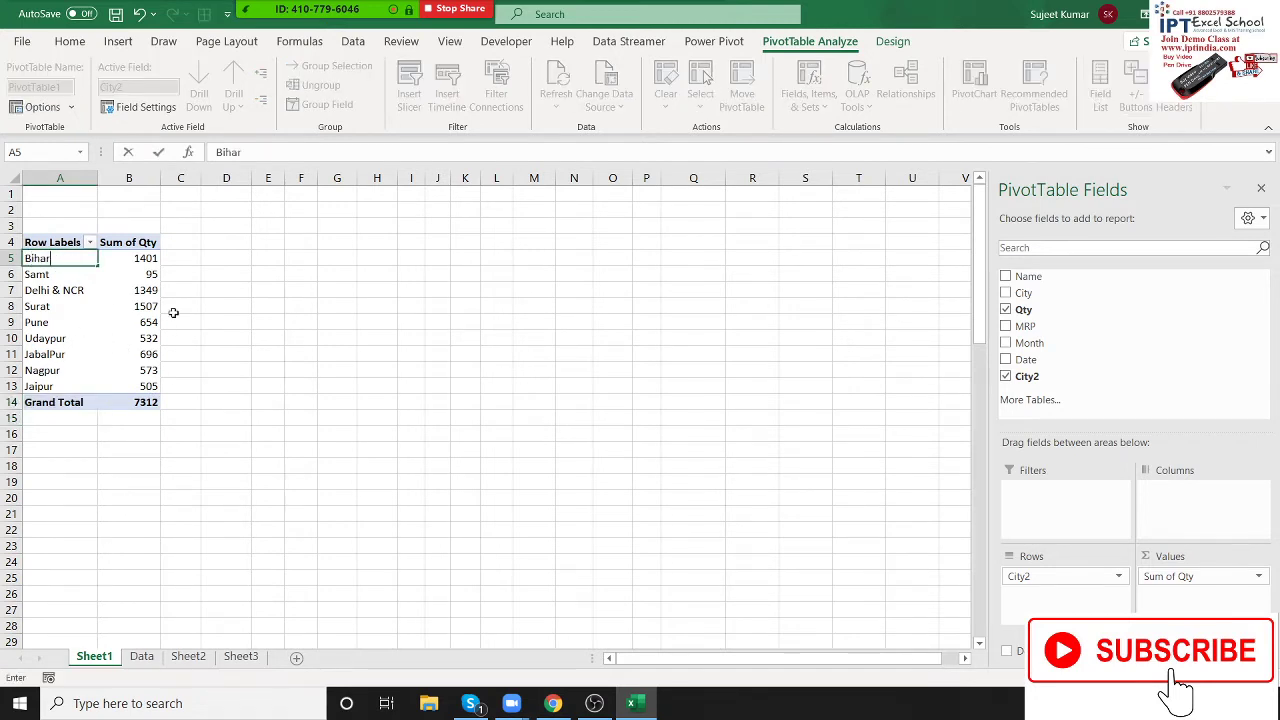
{"action": "left_click", "coordinate": [173, 313]}
{"action": "left_click", "coordinate": [119, 304]}
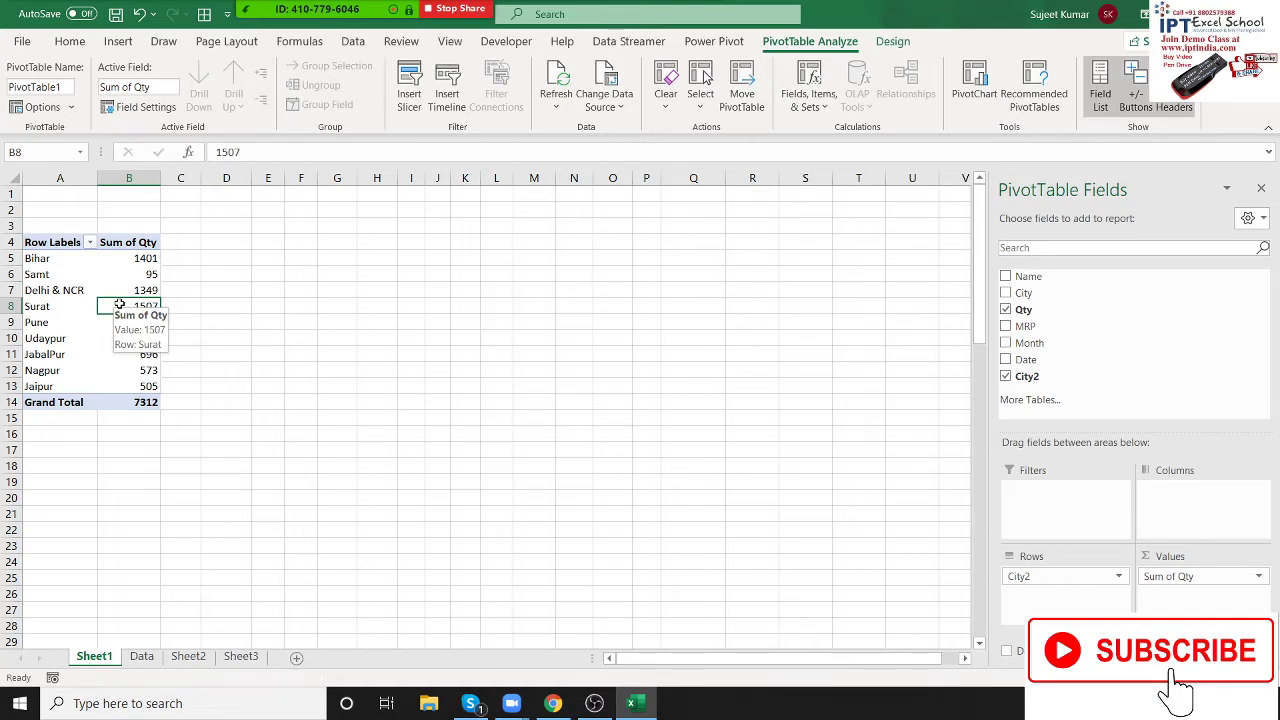
Step: Remove City2 from Rows and Sum of Qty from Values
{"action": "left_click", "coordinate": [1090, 579]}
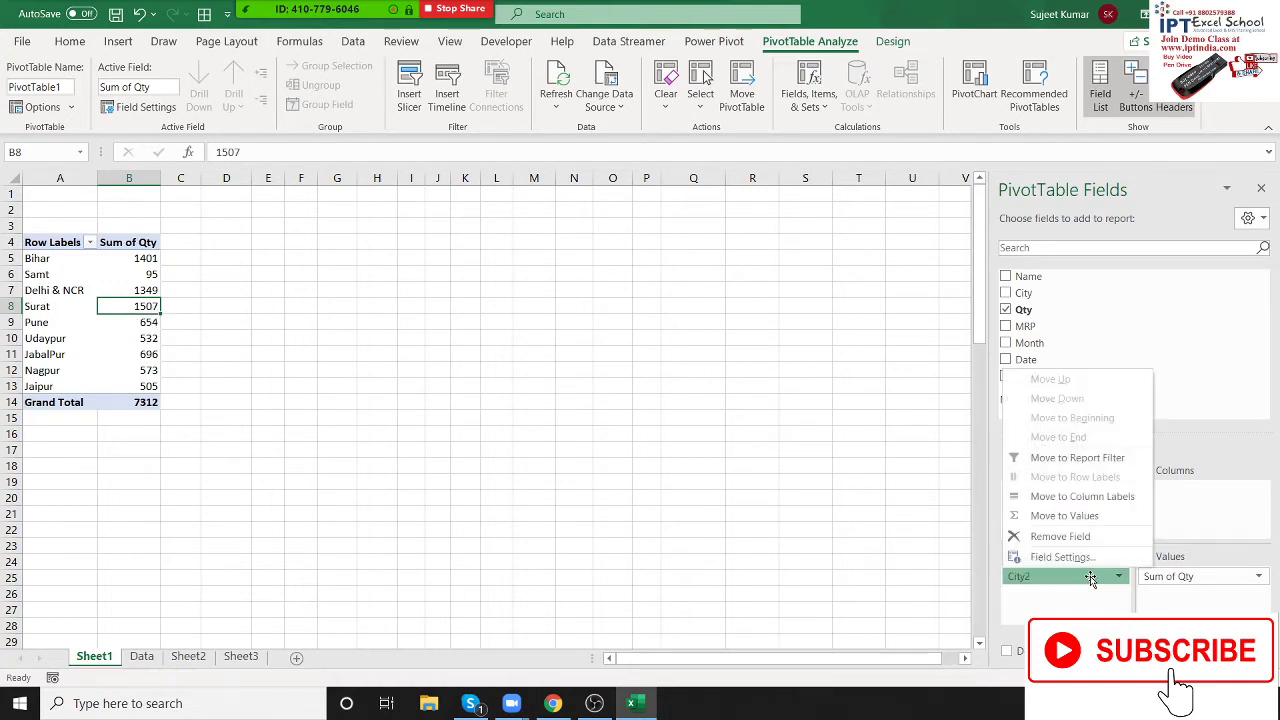
{"action": "key", "text": "Escape"}
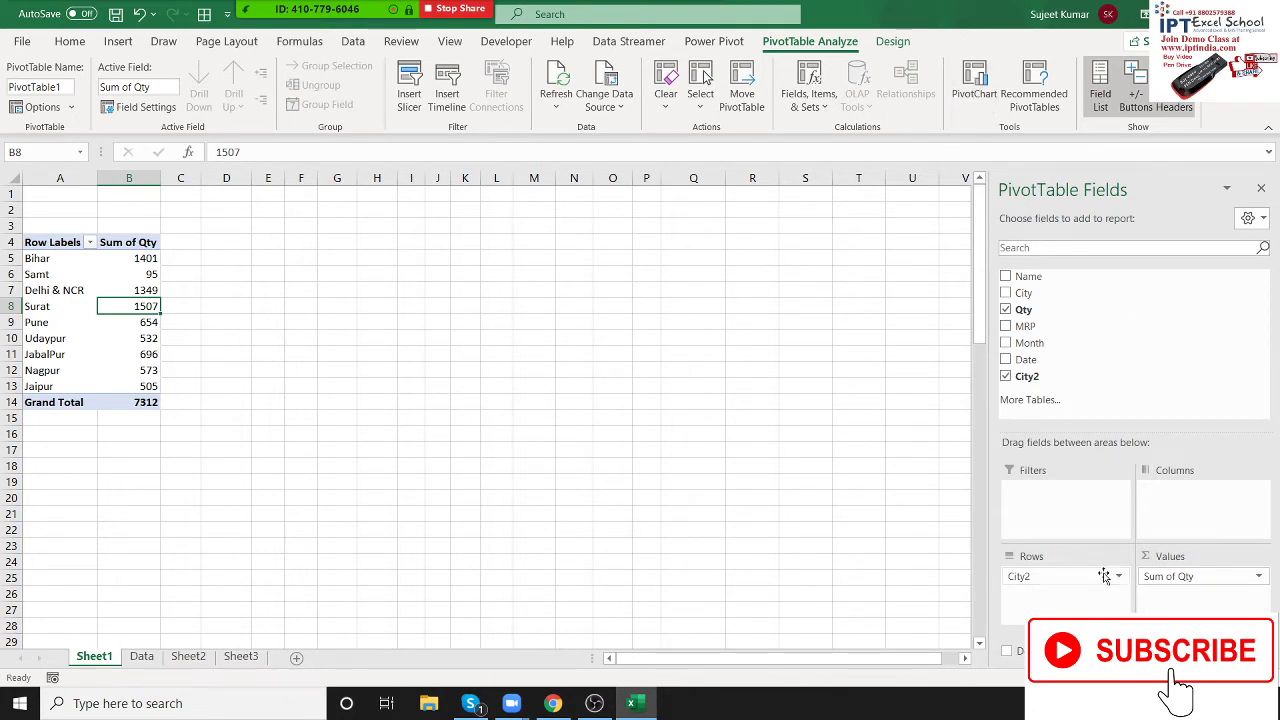
{"action": "left_click_drag", "start_coordinate": [1103, 576], "coordinate": [1134, 402]}
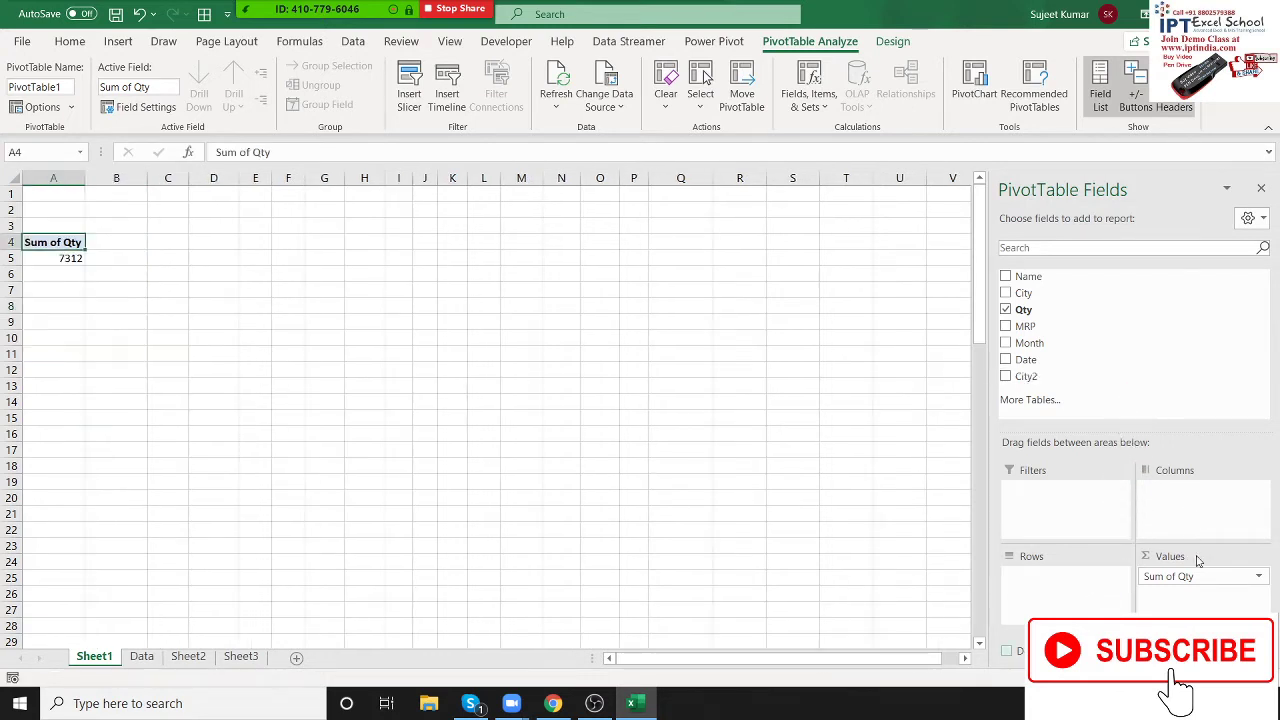
{"action": "left_click_drag", "start_coordinate": [1193, 574], "coordinate": [1158, 397]}
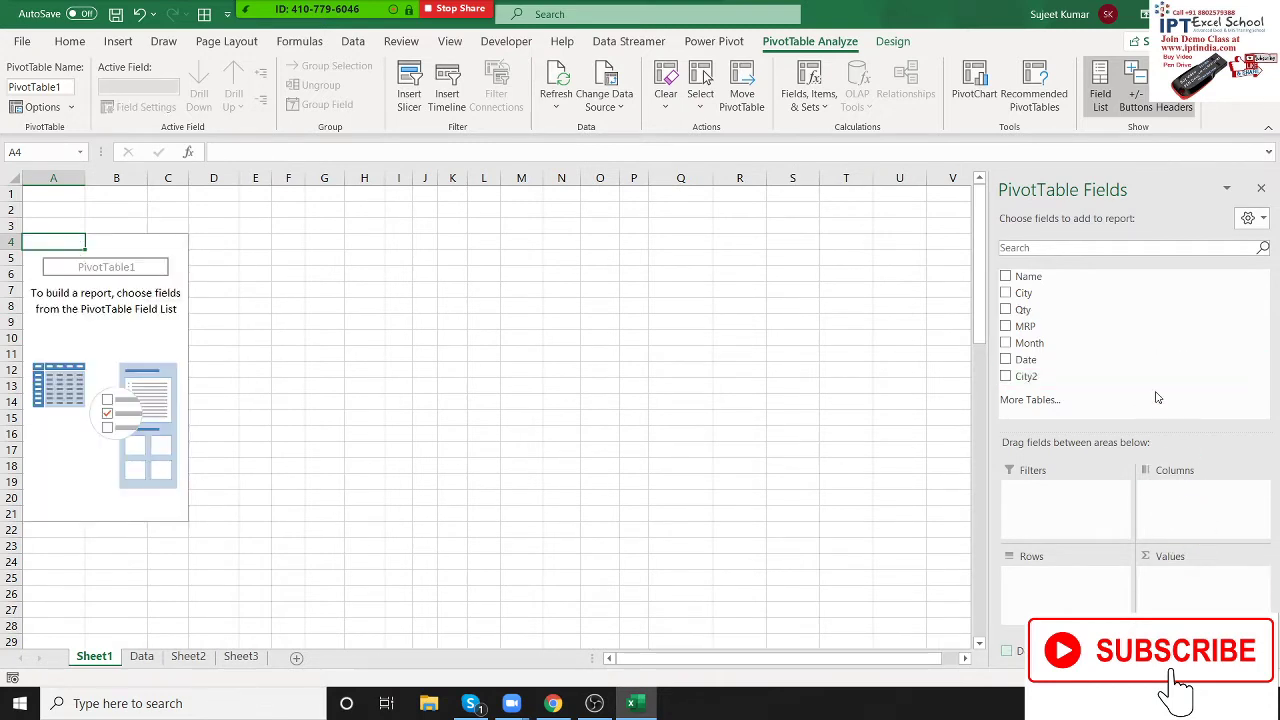
Step: Put Qty in Rows and Name in Values, giving a Count of Name per Qty
{"action": "left_click_drag", "start_coordinate": [1045, 310], "coordinate": [1072, 611]}
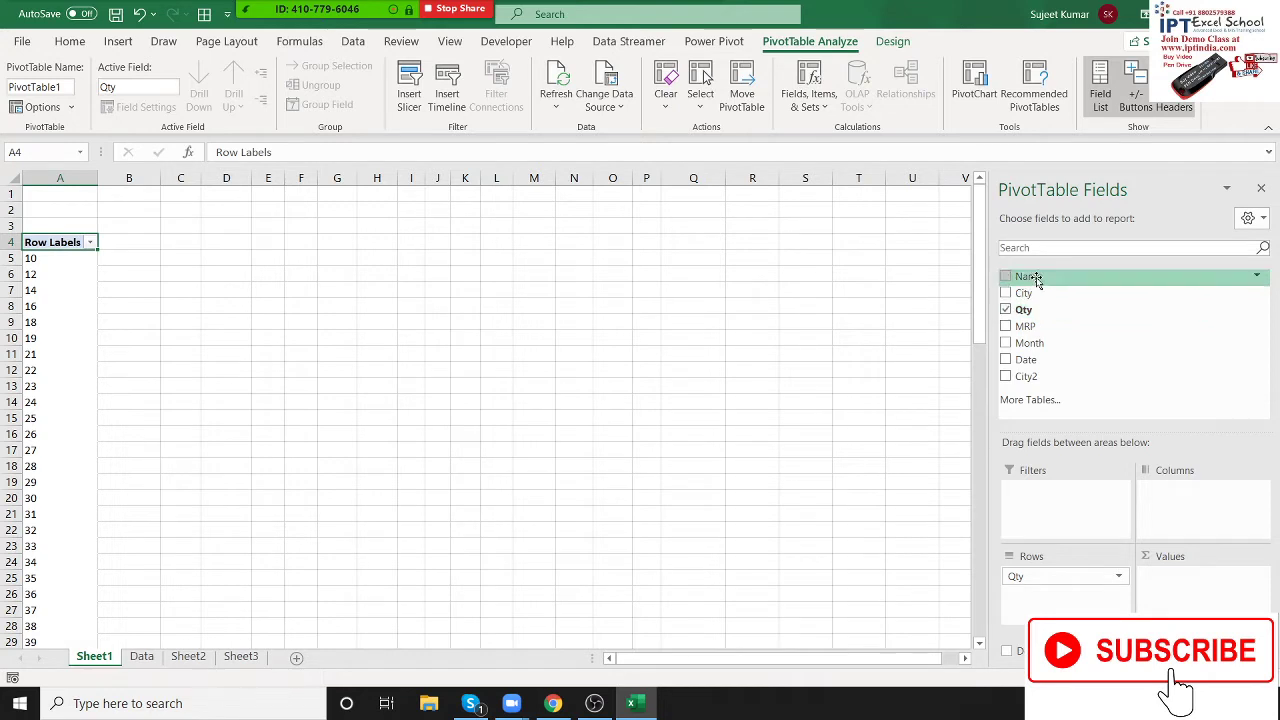
{"action": "left_click_drag", "start_coordinate": [1037, 280], "coordinate": [1200, 590]}
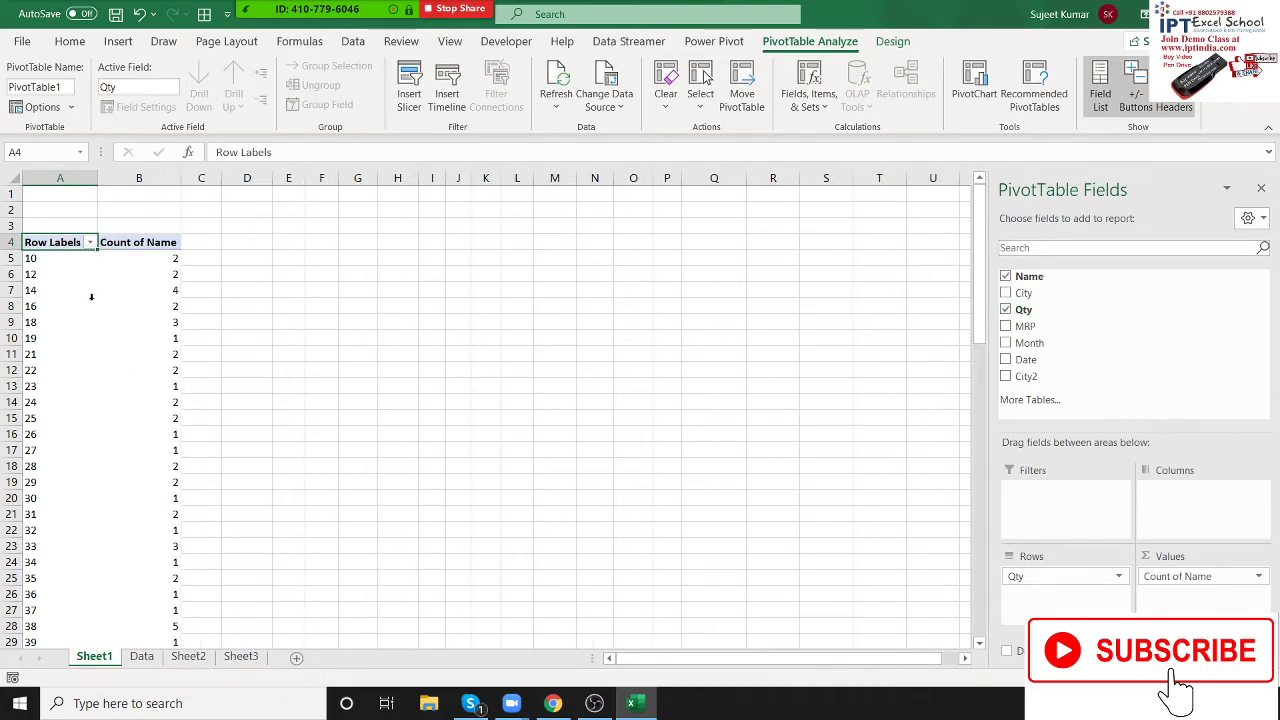
{"action": "left_click", "coordinate": [50, 258]}
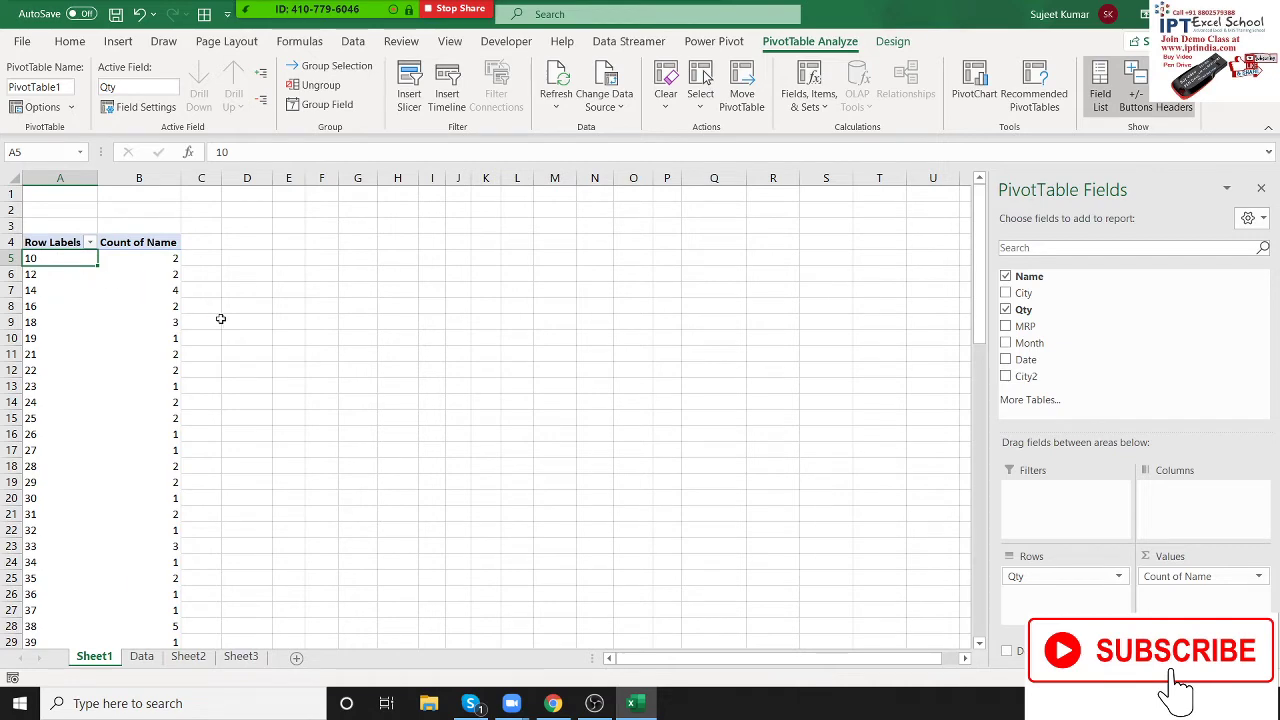
{"action": "scroll", "coordinate": [249, 376], "scroll_direction": "down", "scroll_amount": 4}
{"action": "scroll", "coordinate": [249, 376], "scroll_direction": "down", "scroll_amount": 4}
{"action": "scroll", "coordinate": [249, 376], "scroll_direction": "down", "scroll_amount": 4}
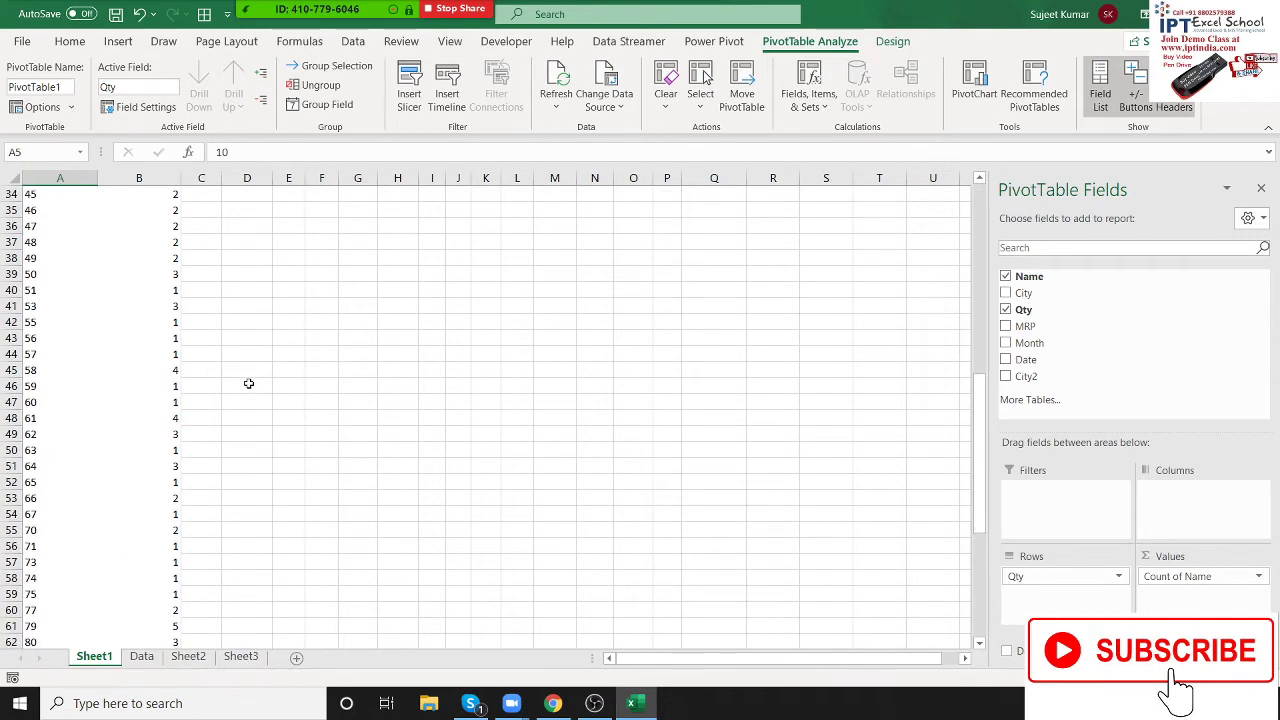
{"action": "scroll", "coordinate": [240, 428], "scroll_direction": "down", "scroll_amount": 3}
{"action": "scroll", "coordinate": [240, 428], "scroll_direction": "up", "scroll_amount": 4}
{"action": "scroll", "coordinate": [240, 428], "scroll_direction": "up", "scroll_amount": 11}
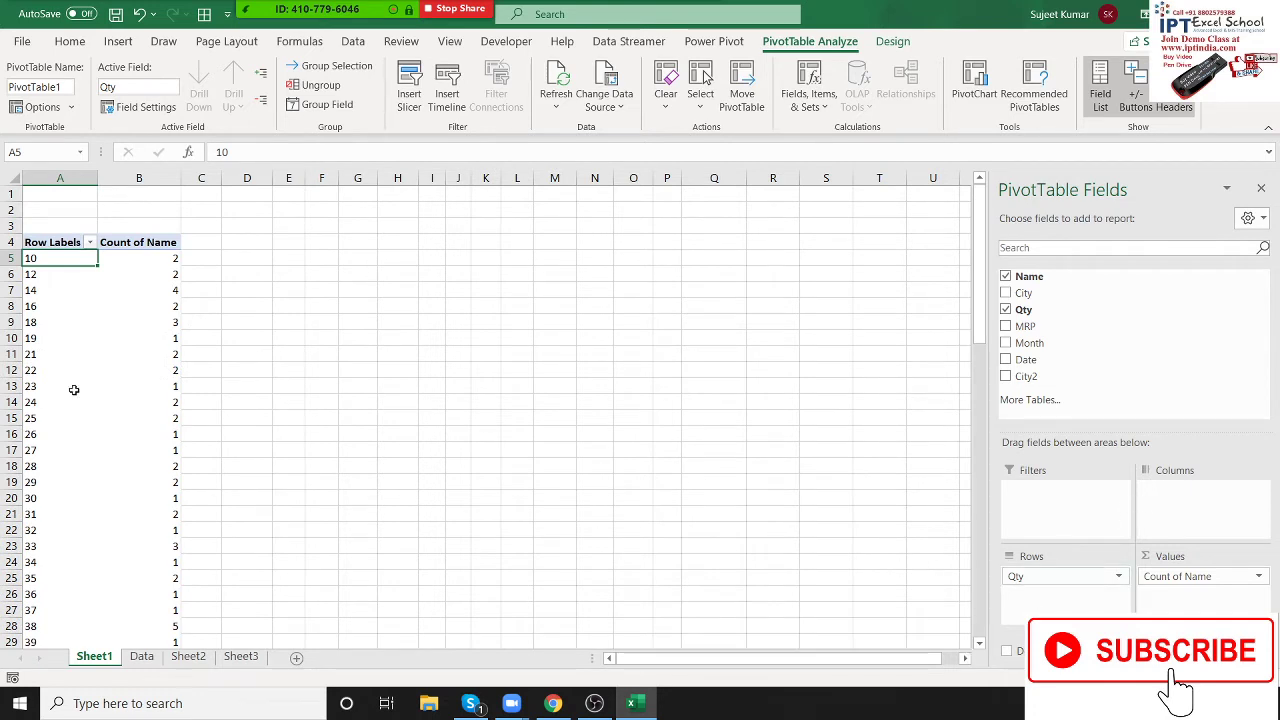
{"action": "left_click", "coordinate": [54, 355]}
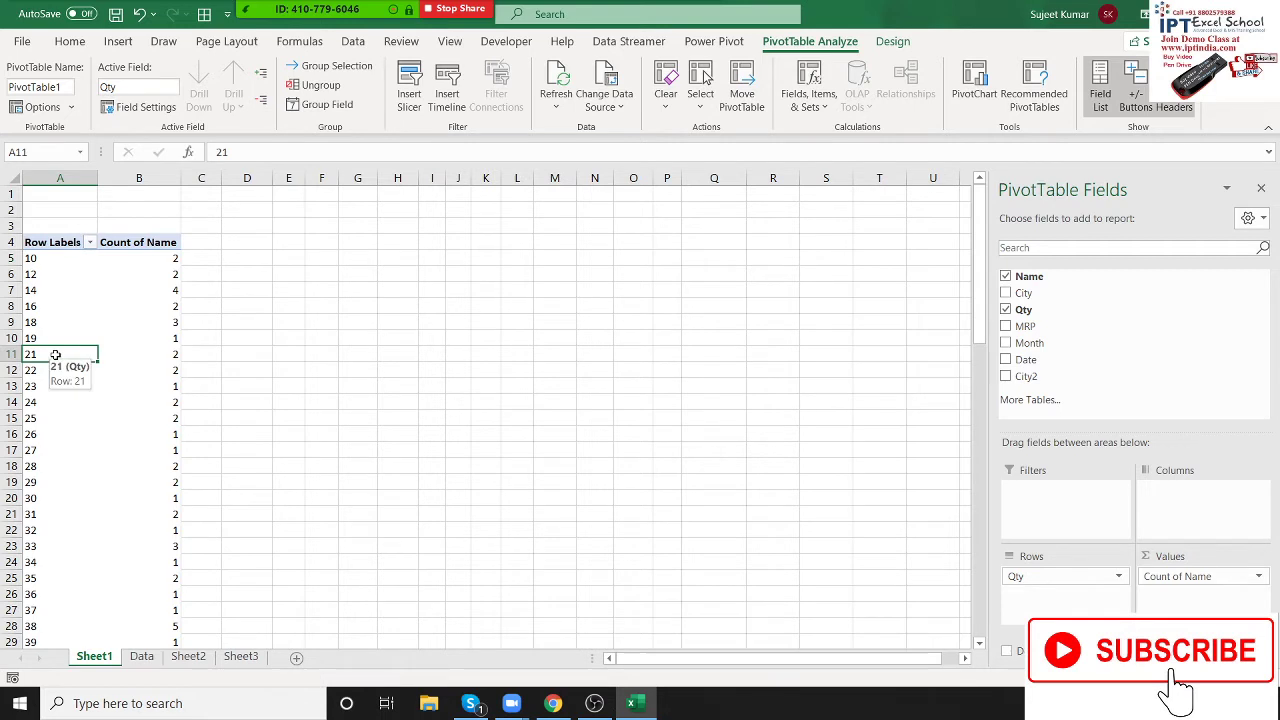
Step: Group the Qty row labels into ranges of 10
{"action": "right_click", "coordinate": [57, 358]}
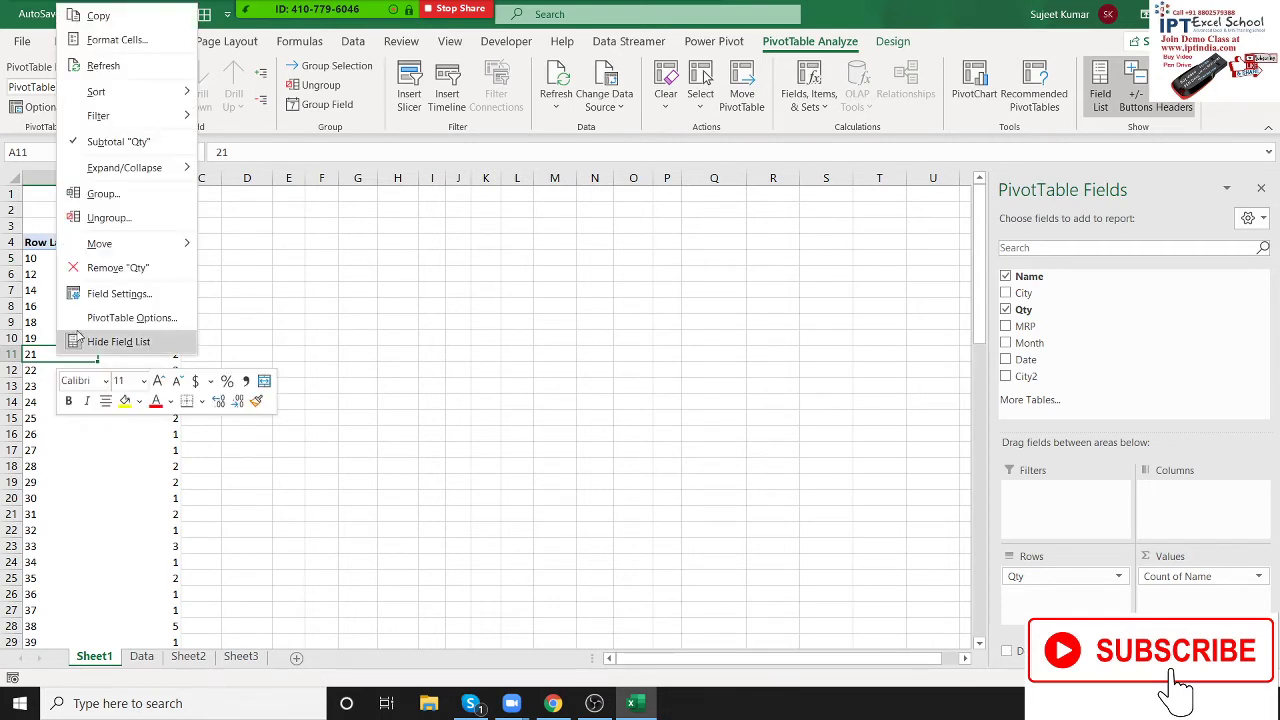
{"action": "left_click", "coordinate": [128, 198]}
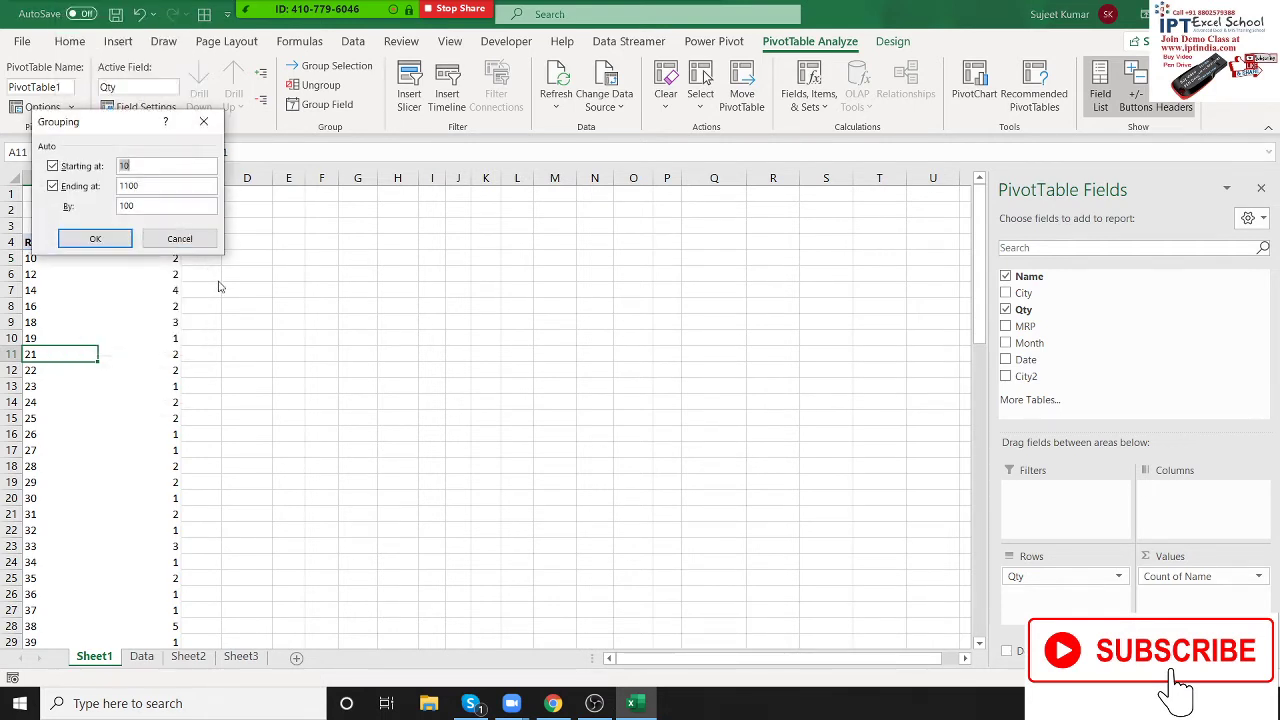
{"action": "mouse_move", "coordinate": [89, 130]}
{"action": "left_mouse_down"}
{"action": "mouse_move", "coordinate": [307, 221]}
{"action": "mouse_move", "coordinate": [494, 235]}
{"action": "left_mouse_up"}
{"action": "type", "text": "0"}
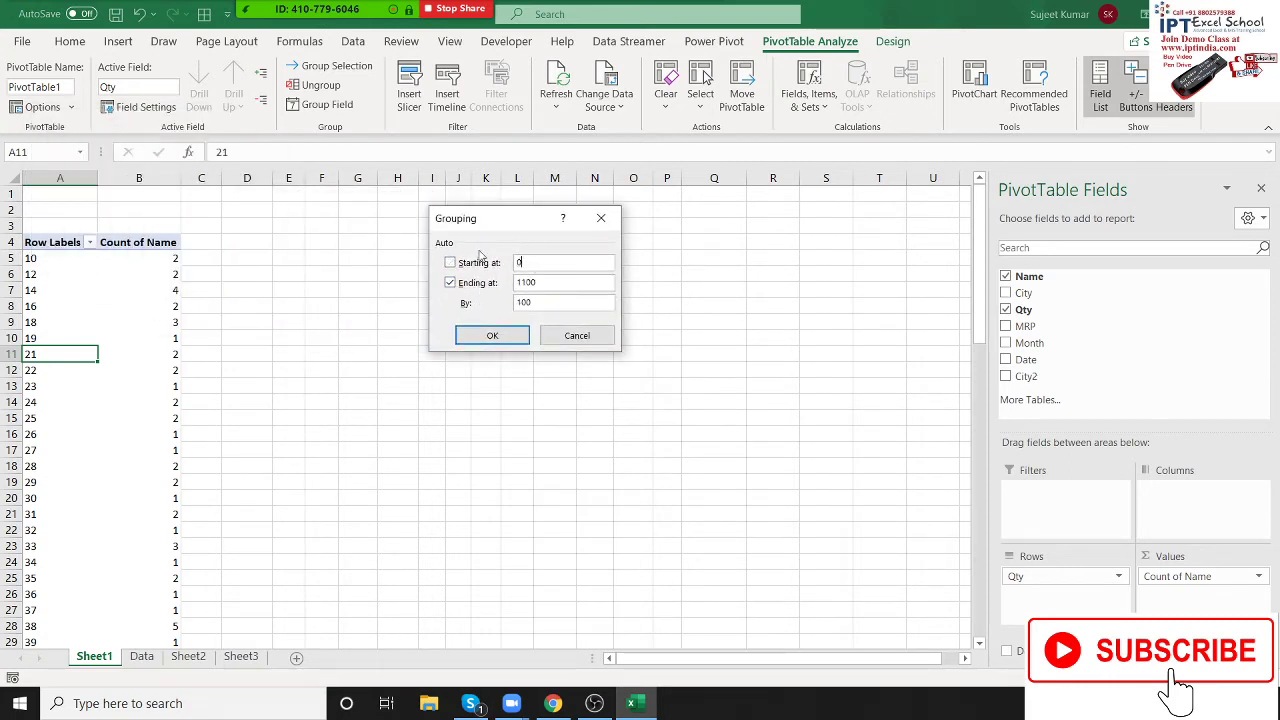
{"action": "key", "text": "Tab"}
{"action": "type", "text": "2"}
{"action": "left_click_drag", "start_coordinate": [536, 302], "coordinate": [507, 303]}
{"action": "type", "text": "10"}
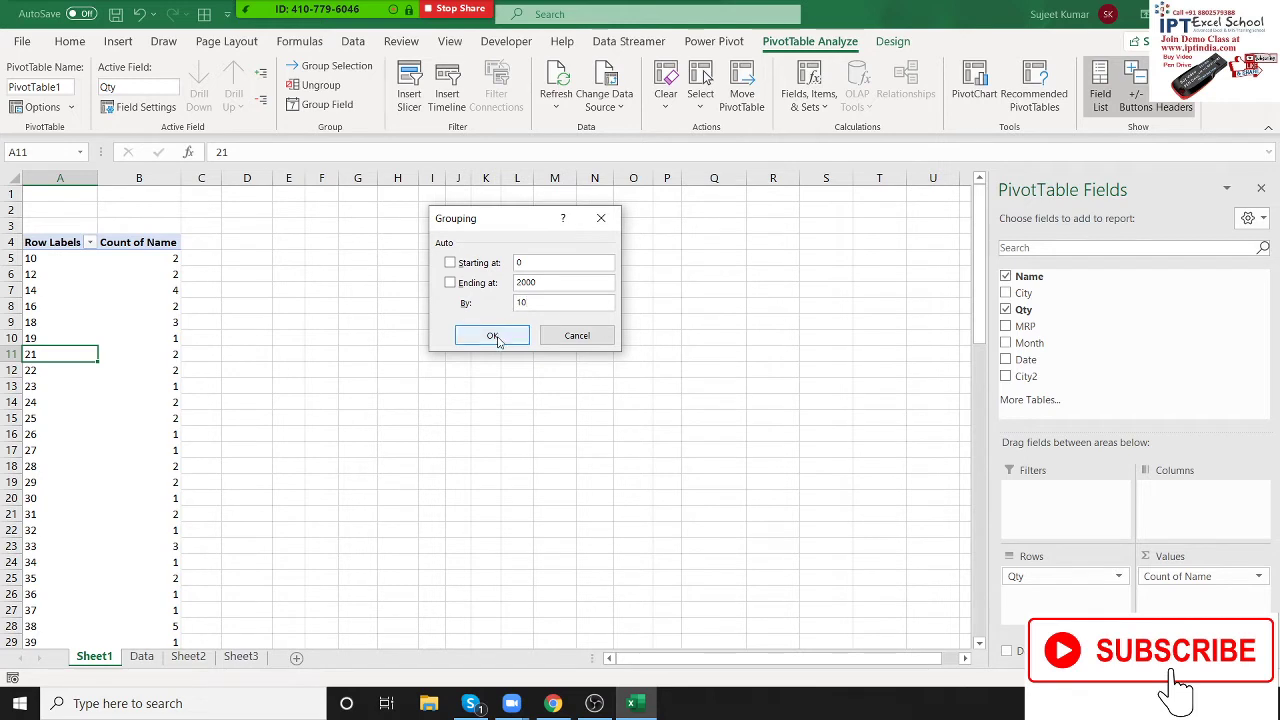
{"action": "left_click", "coordinate": [493, 337]}
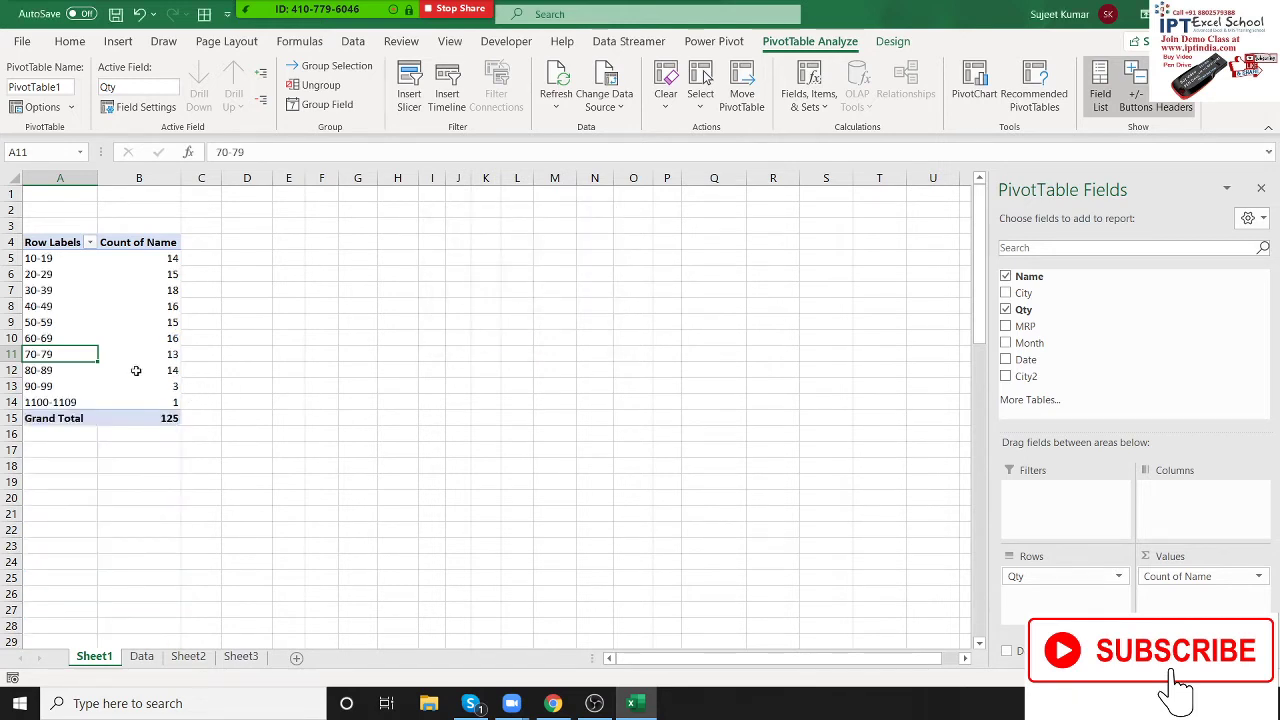
Step: Select the grouped Qty rows from 10-19 through 1100-1109
{"action": "left_click", "coordinate": [33, 258]}
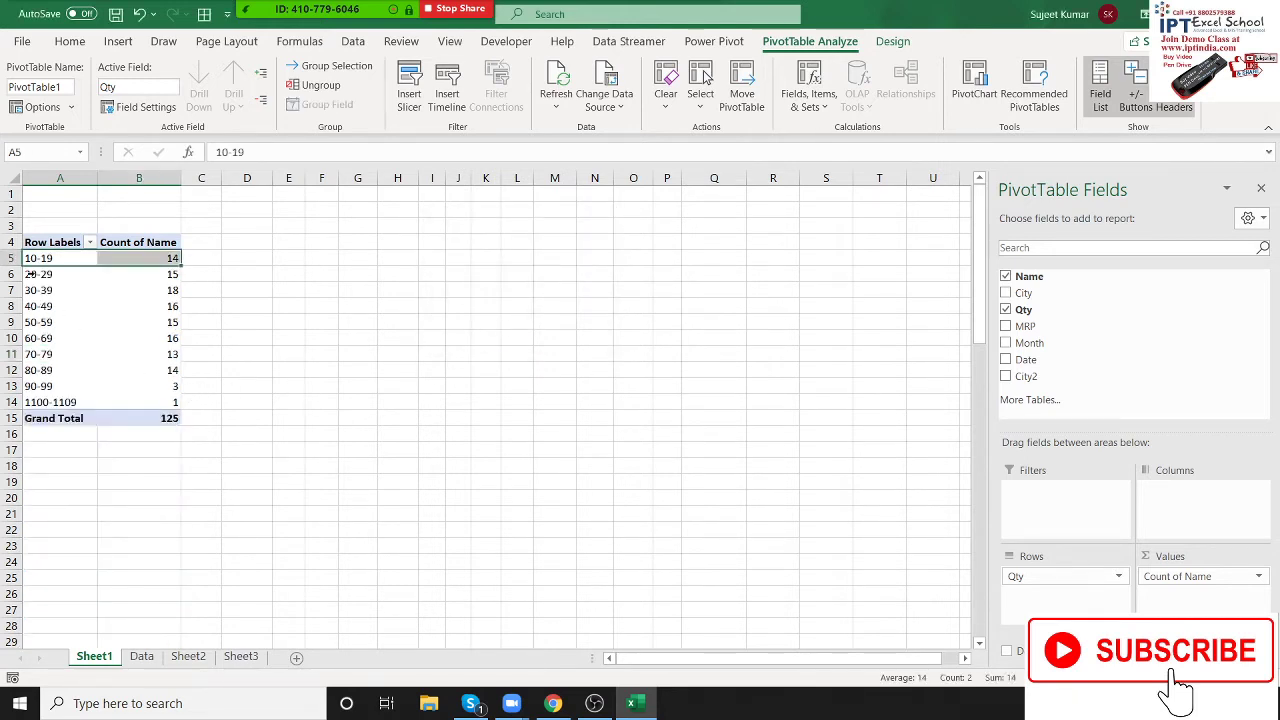
{"action": "left_click", "coordinate": [30, 274]}
{"action": "left_click", "coordinate": [30, 290]}
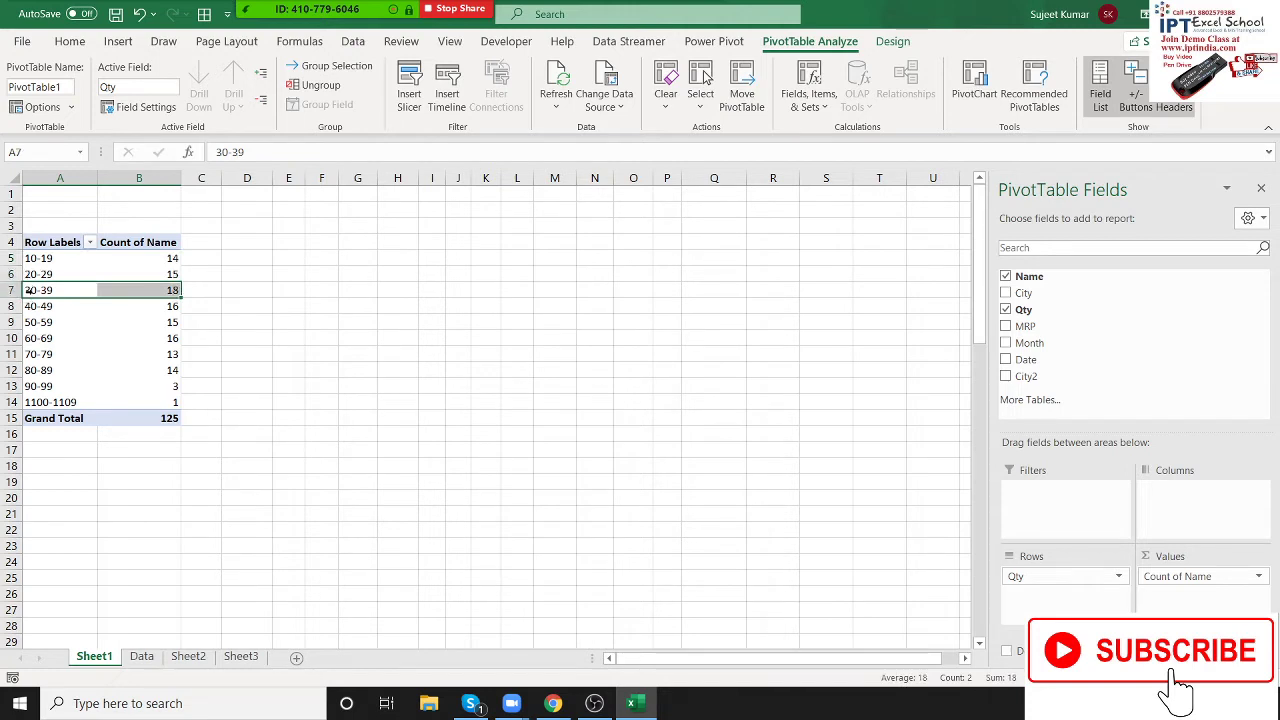
{"action": "left_click", "coordinate": [30, 306]}
{"action": "left_click", "coordinate": [30, 322]}
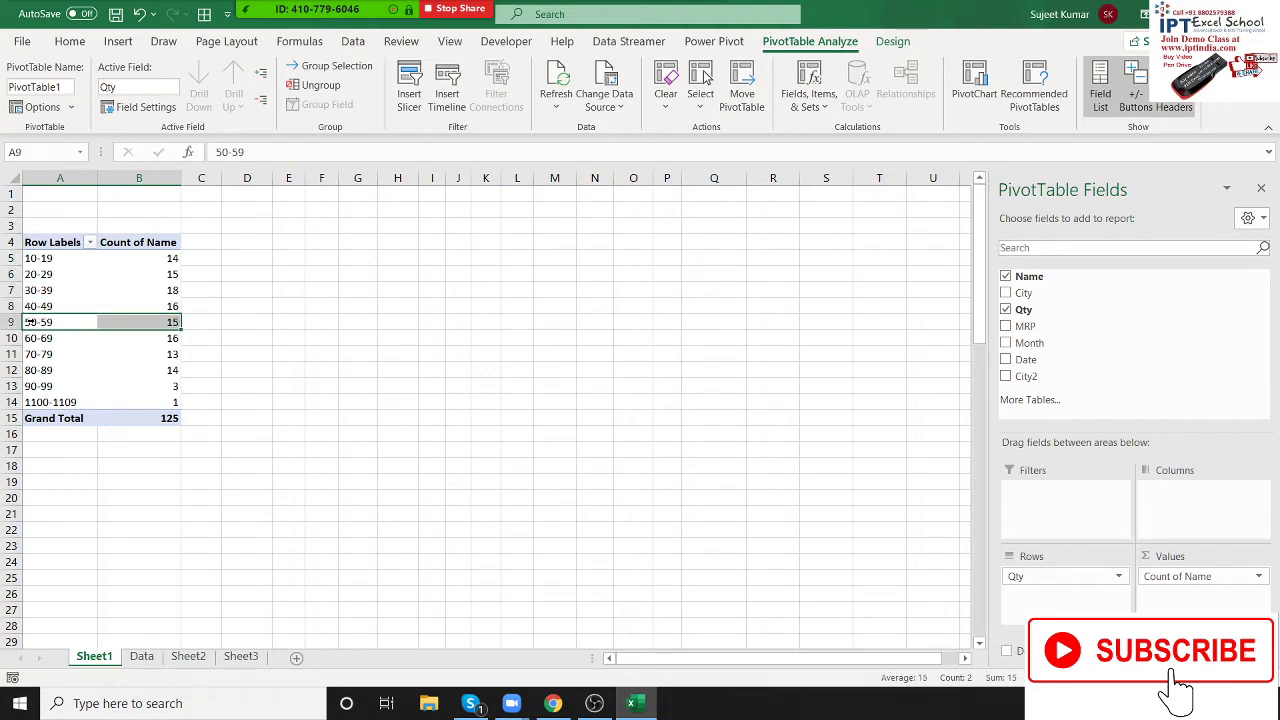
{"action": "left_click", "coordinate": [32, 338]}
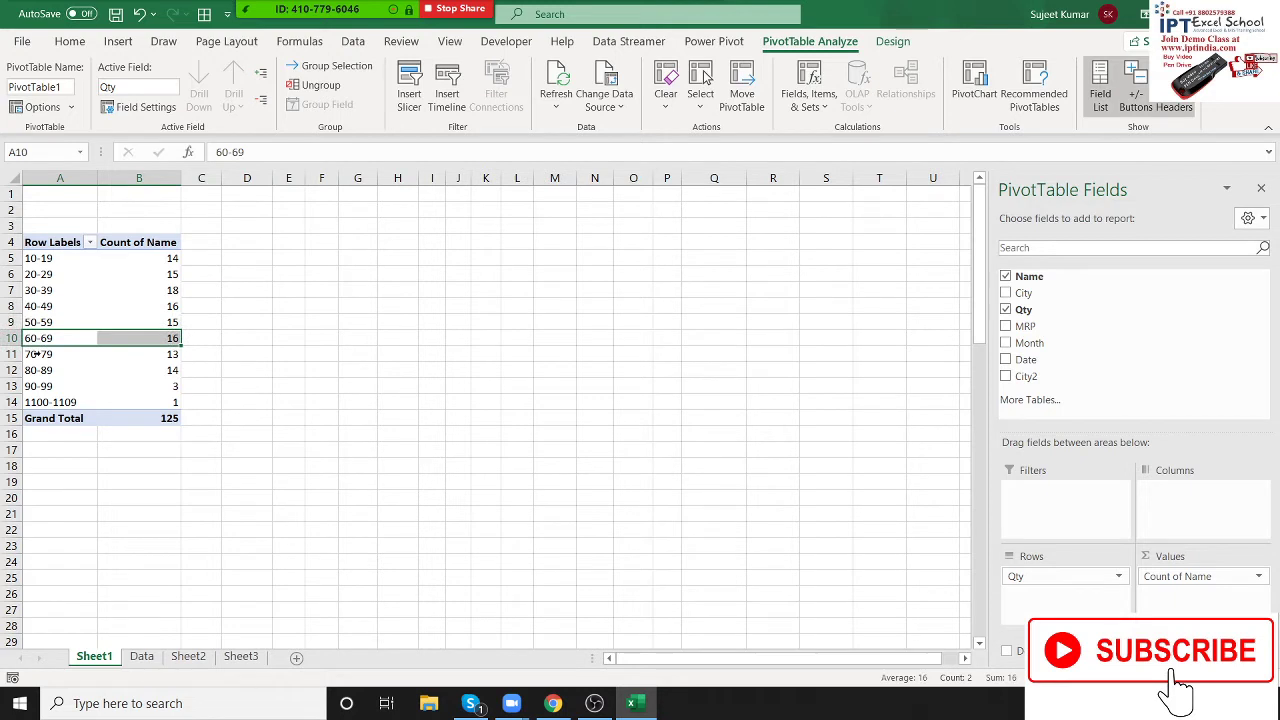
{"action": "left_click", "coordinate": [35, 354]}
{"action": "left_click", "coordinate": [36, 370]}
{"action": "left_click", "coordinate": [34, 389]}
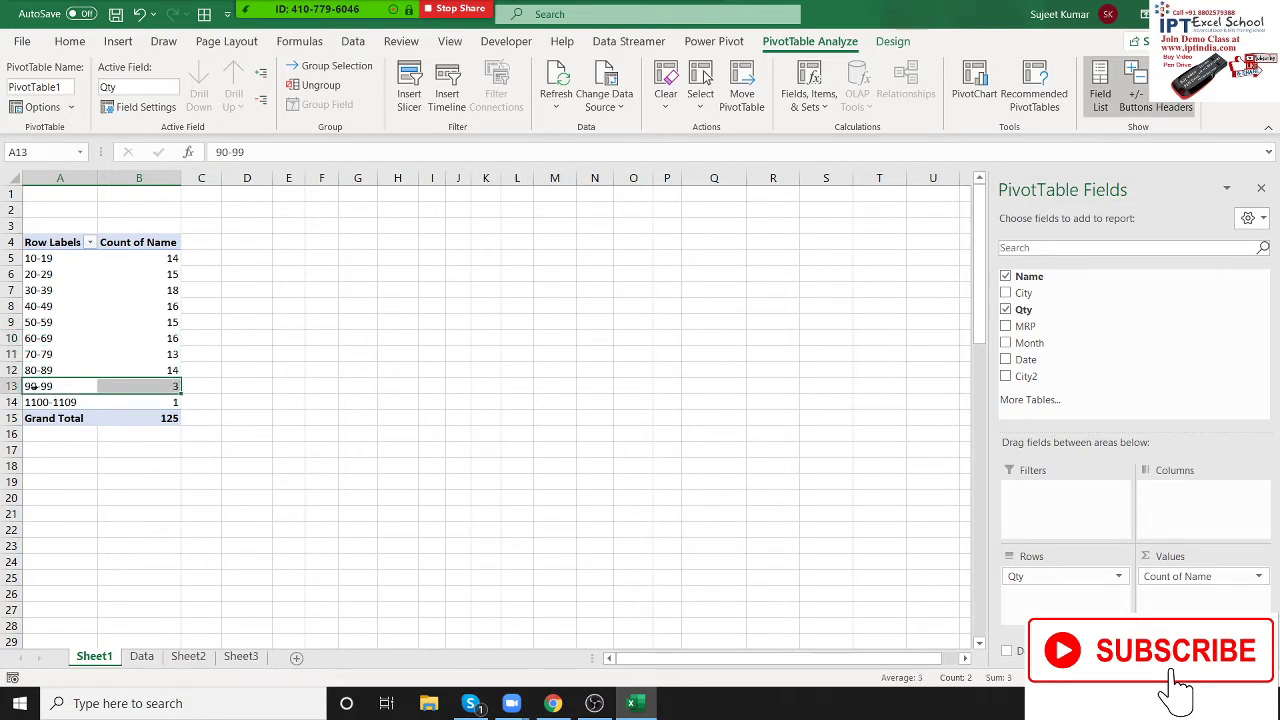
{"action": "left_click", "coordinate": [37, 401]}
{"action": "left_click_drag", "start_coordinate": [62, 386], "coordinate": [68, 309]}
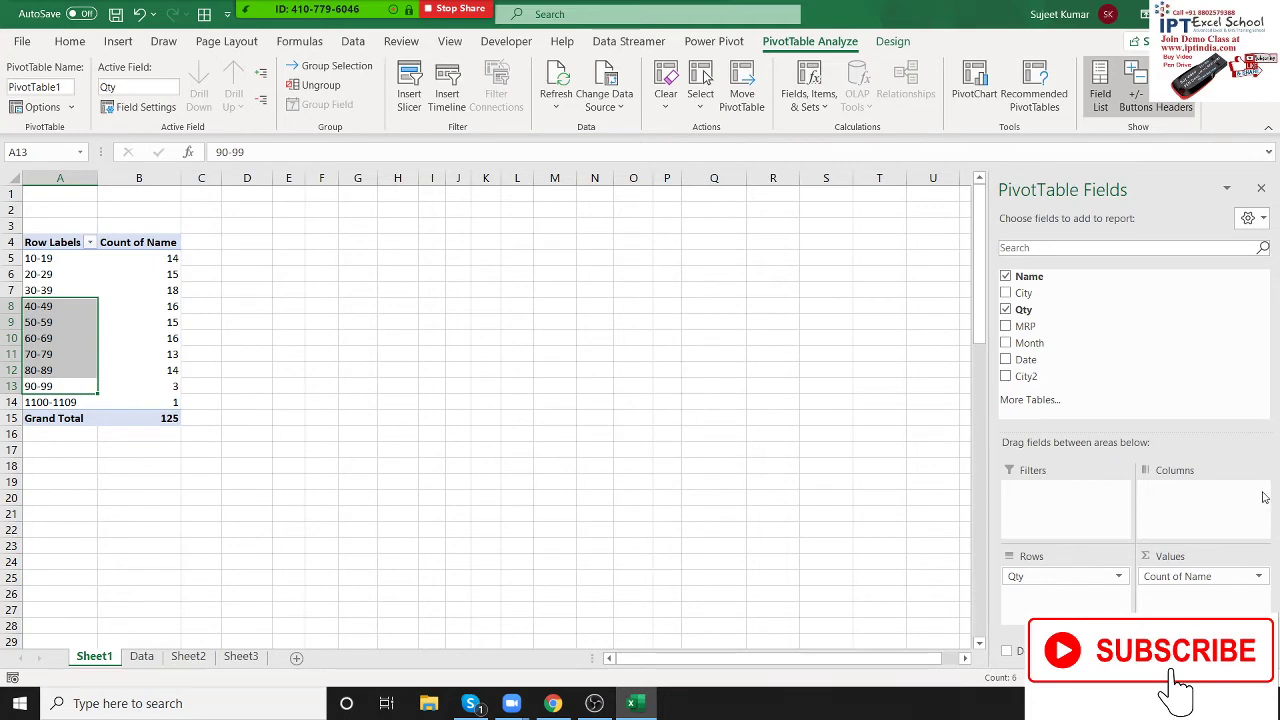
Step: Build a new-sheet PivotTable from the Data sheet with Date in Rows, ungrouped into individual dates
{"action": "left_click", "coordinate": [145, 658]}
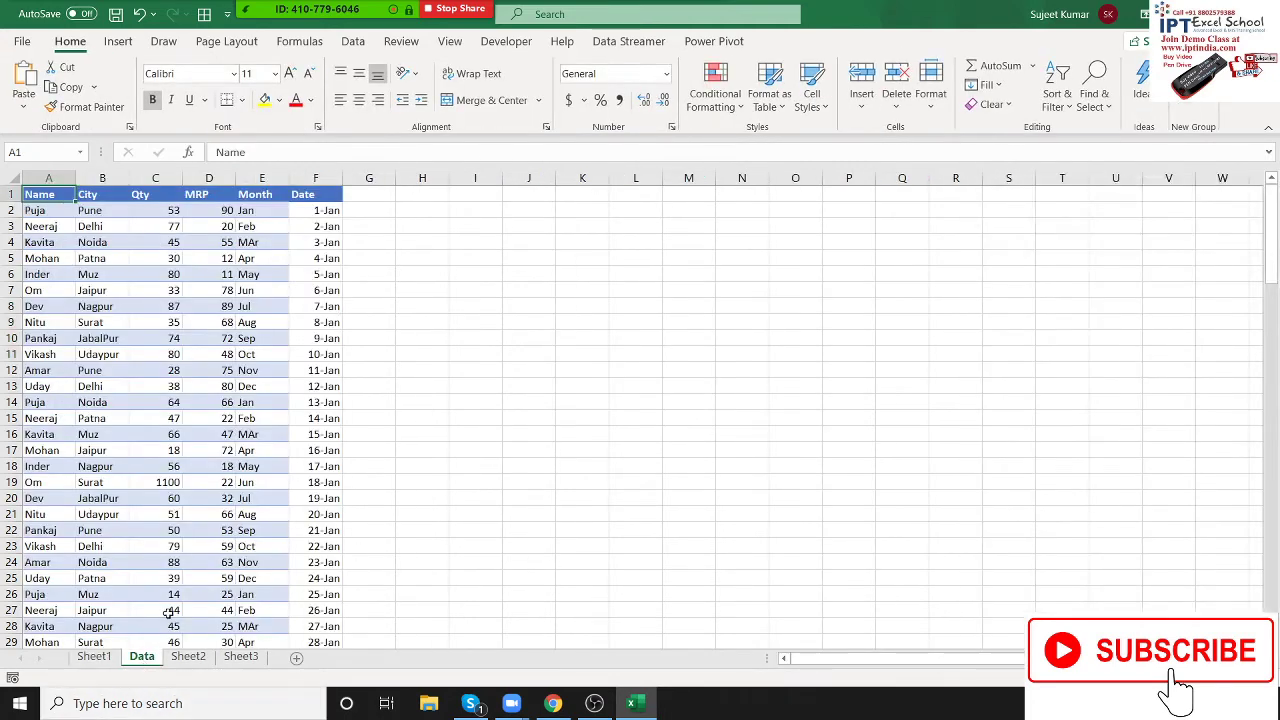
{"action": "left_click", "coordinate": [118, 41]}
{"action": "left_click", "coordinate": [19, 84]}
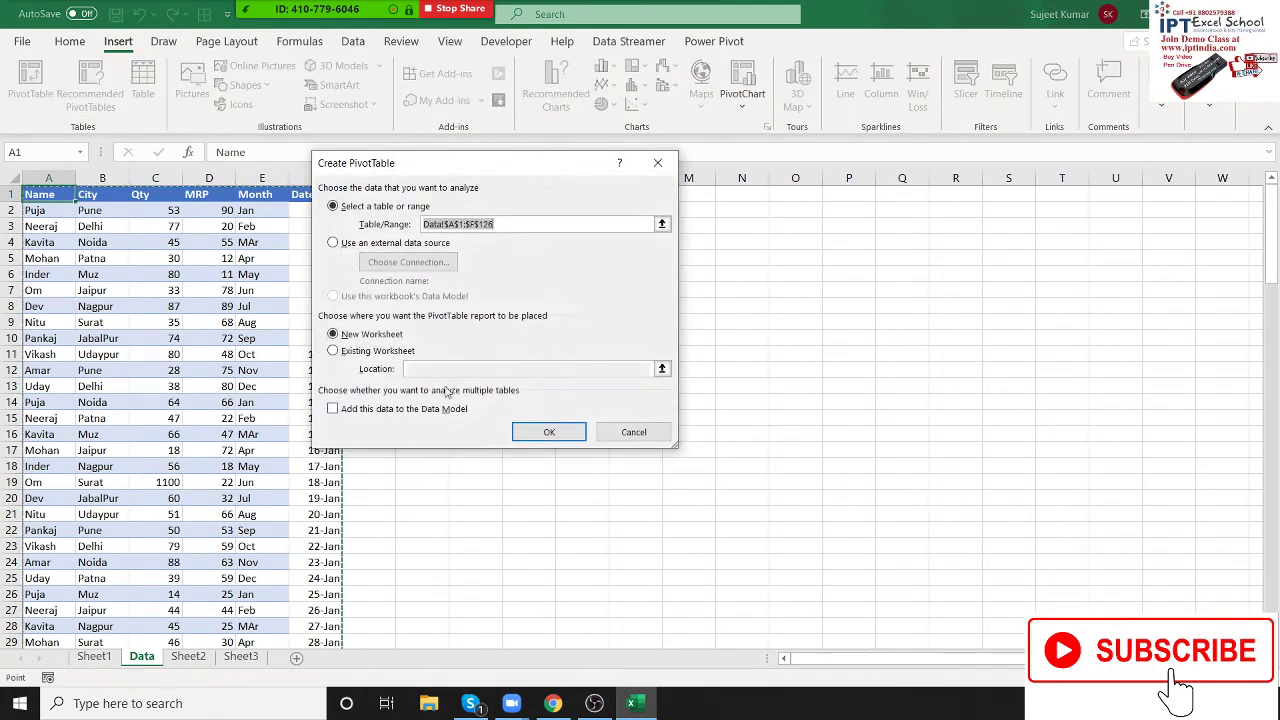
{"action": "left_click", "coordinate": [550, 433]}
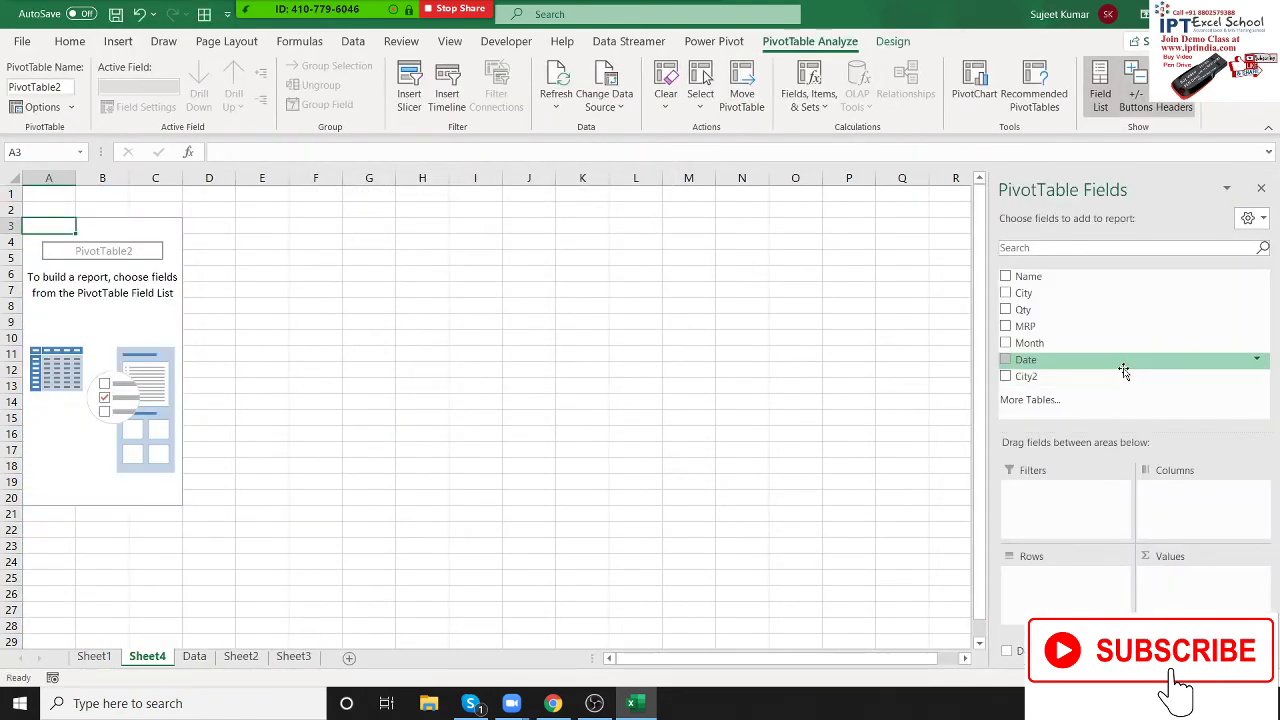
{"action": "left_click_drag", "start_coordinate": [1122, 362], "coordinate": [1060, 586]}
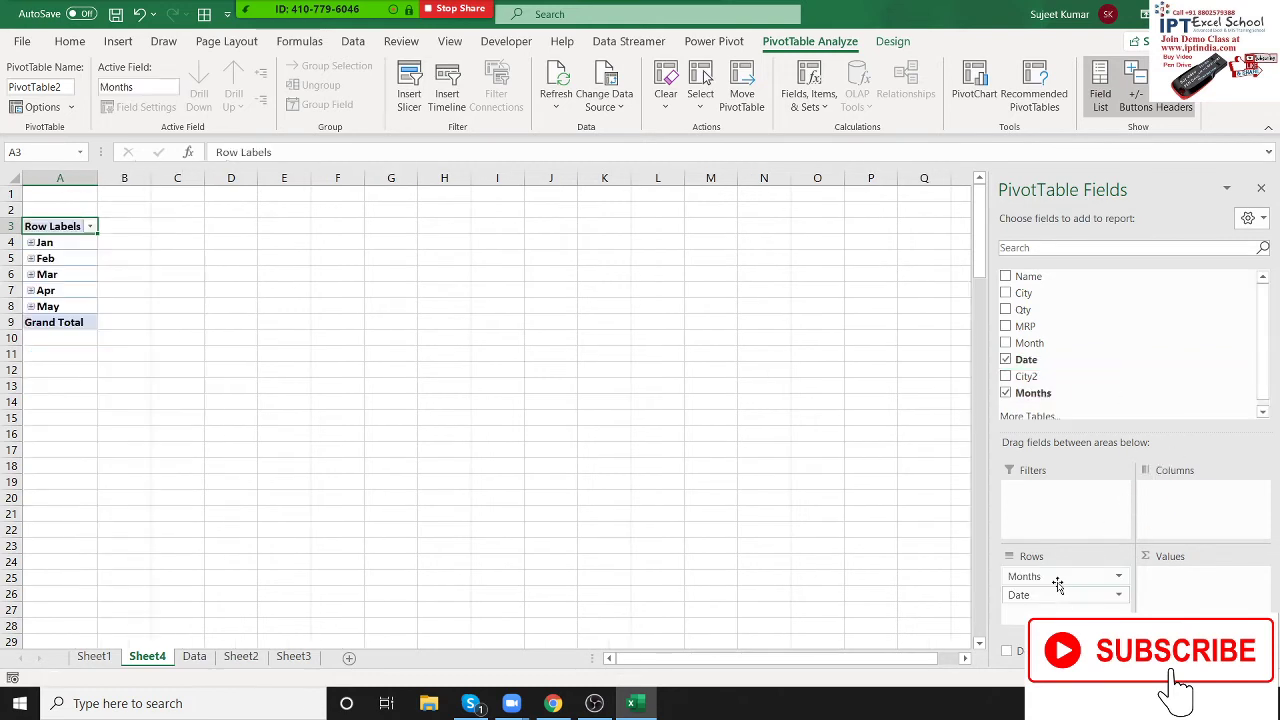
{"action": "left_click", "coordinate": [68, 260]}
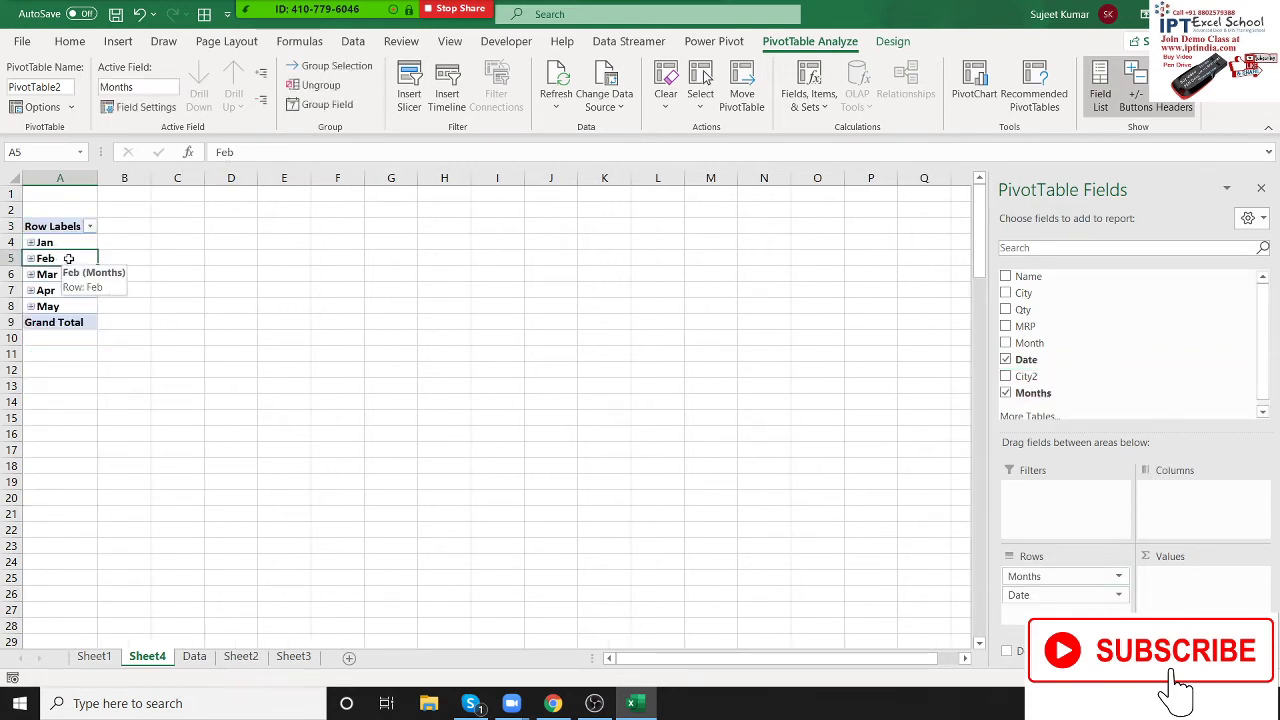
{"action": "right_click", "coordinate": [70, 261]}
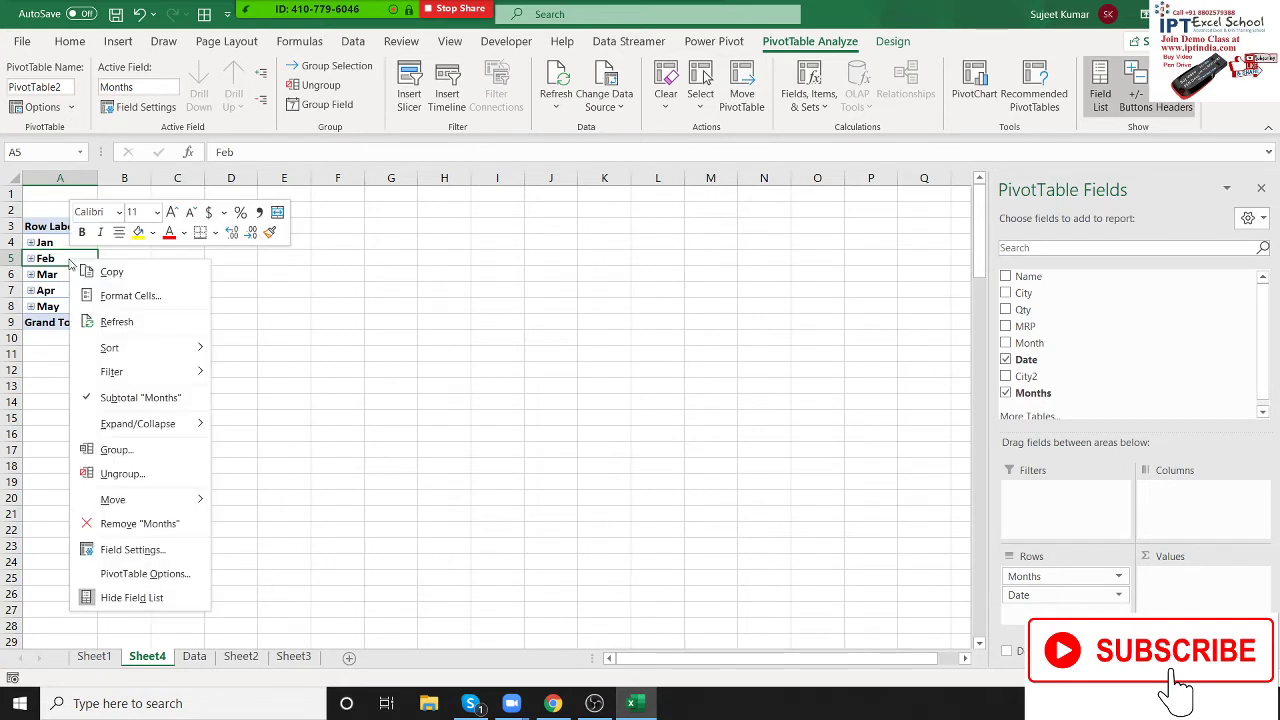
{"action": "left_click", "coordinate": [178, 474]}
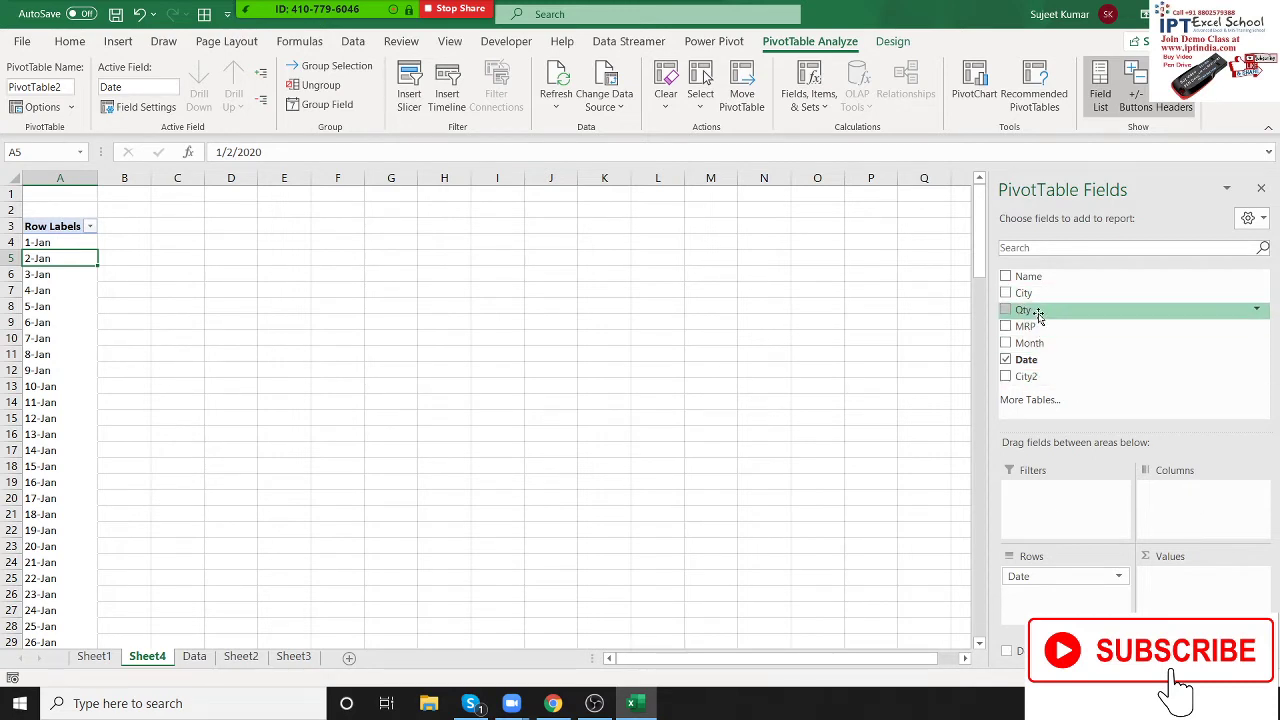
Step: Add Qty to Values and open the Count of Qty value field settings
{"action": "left_click_drag", "start_coordinate": [1037, 313], "coordinate": [1240, 595]}
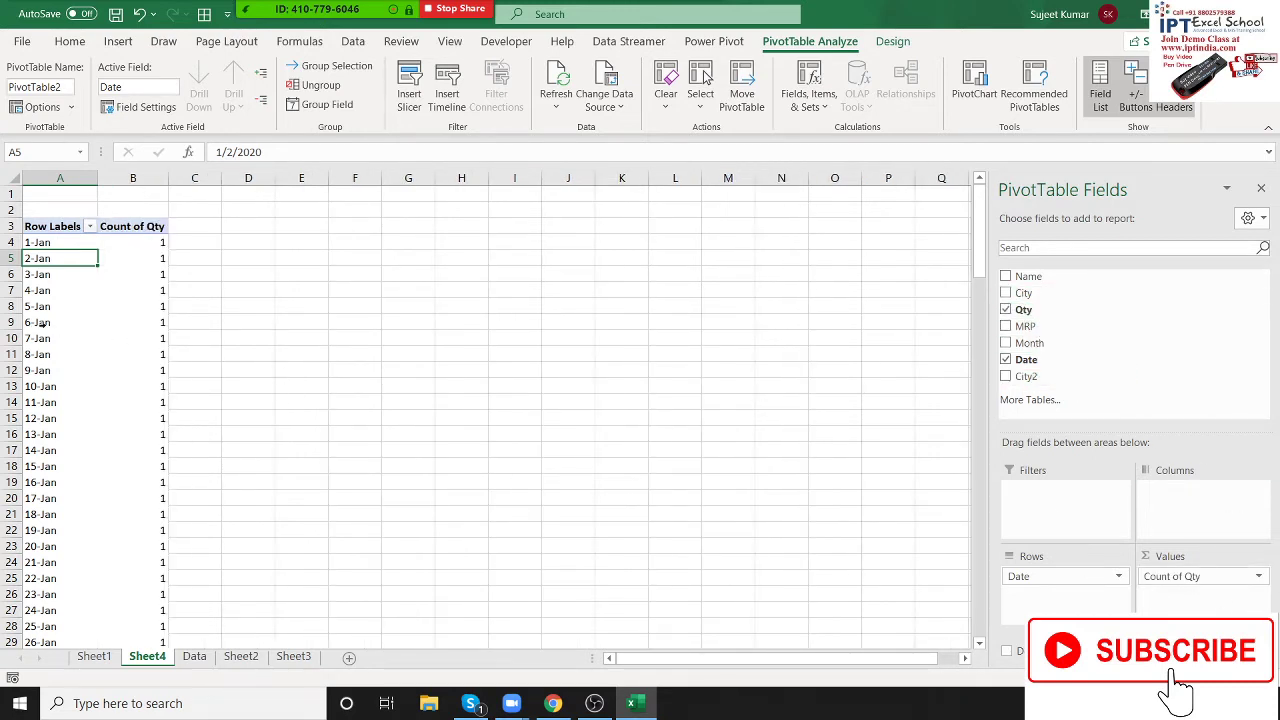
{"action": "left_click", "coordinate": [60, 322]}
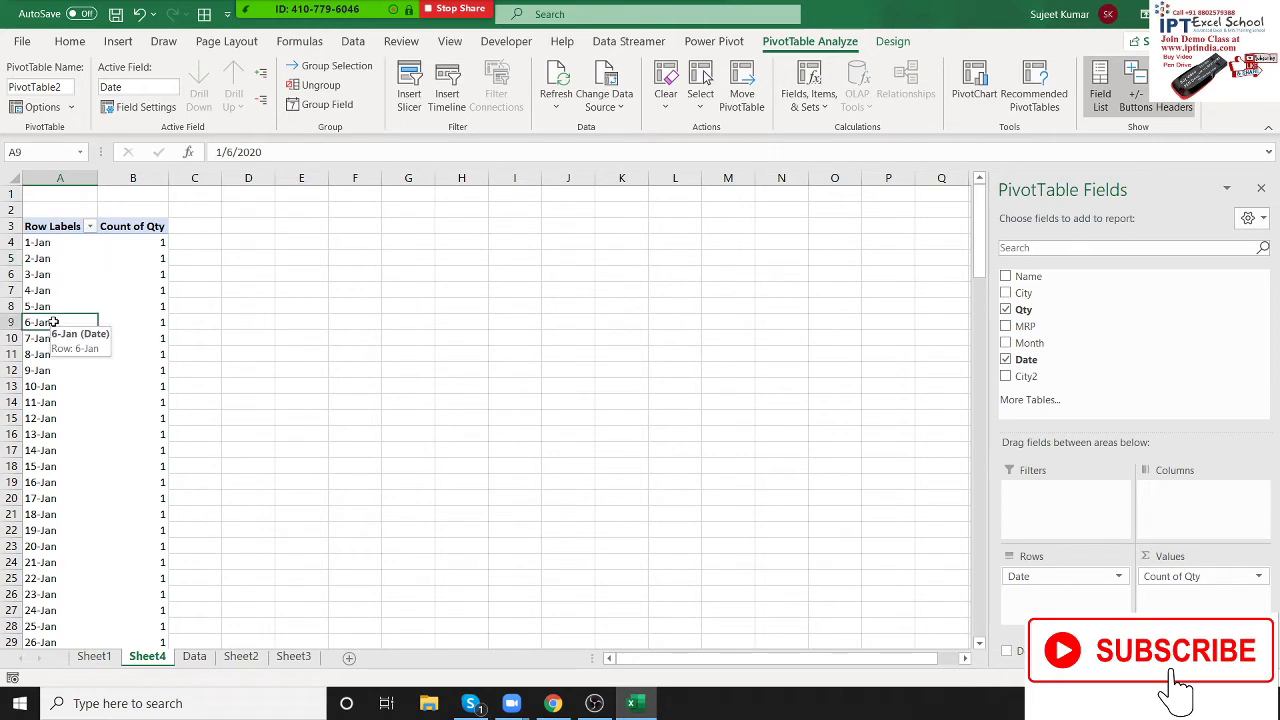
{"action": "left_click", "coordinate": [146, 228]}
{"action": "double_click", "coordinate": [146, 228]}
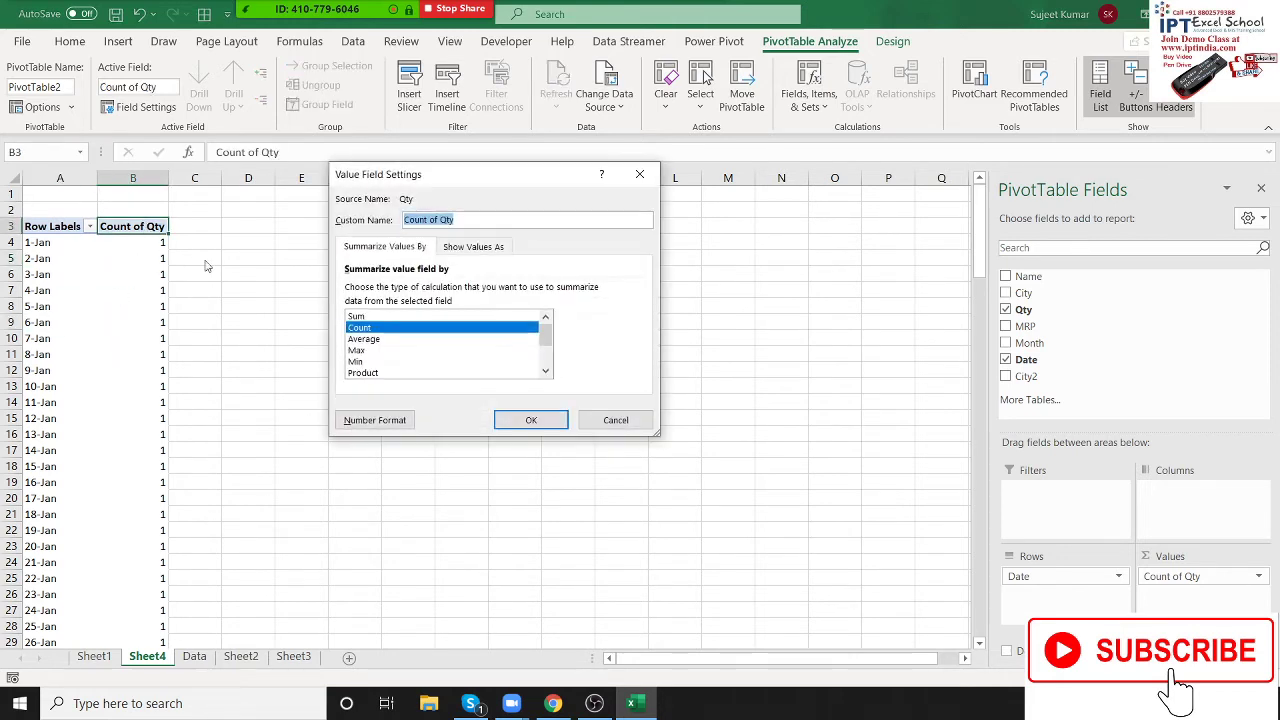
Step: Summarise Qty as Sum and group dates by Months: Jan 2653 through May 332, total 7312
{"action": "left_click", "coordinate": [396, 316]}
{"action": "left_click", "coordinate": [530, 420]}
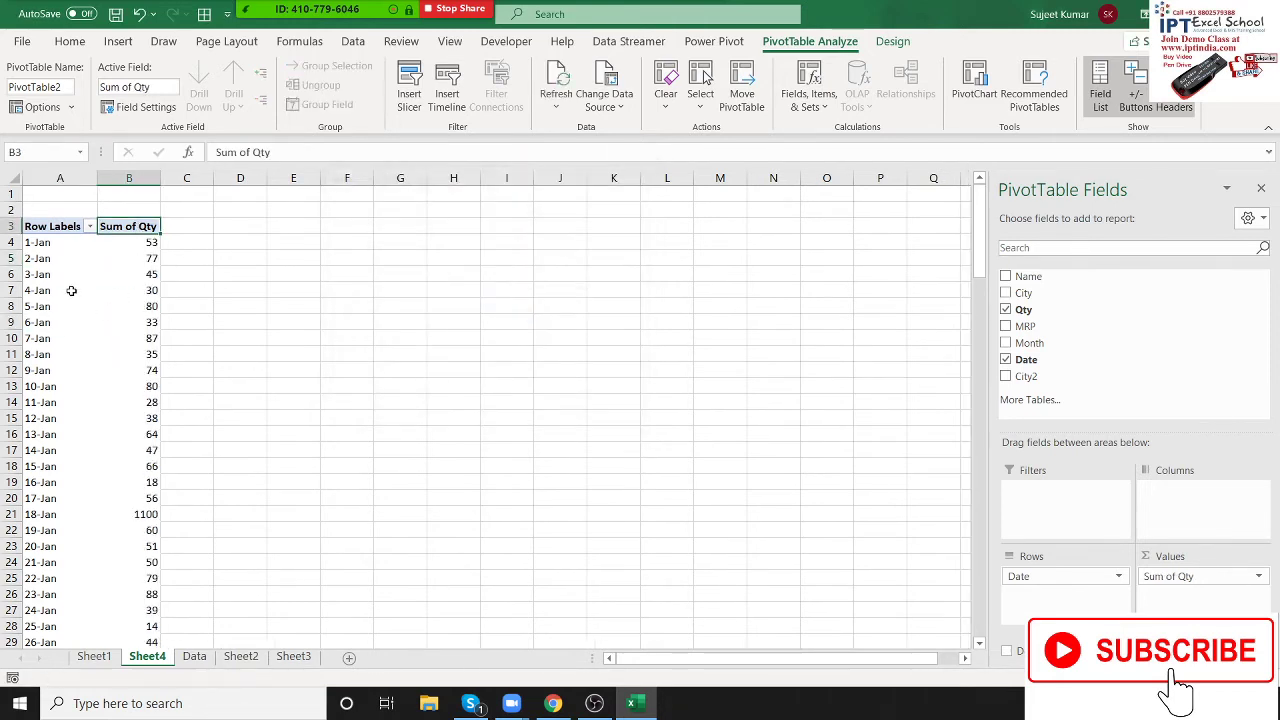
{"action": "left_click", "coordinate": [71, 290]}
{"action": "right_click", "coordinate": [71, 290]}
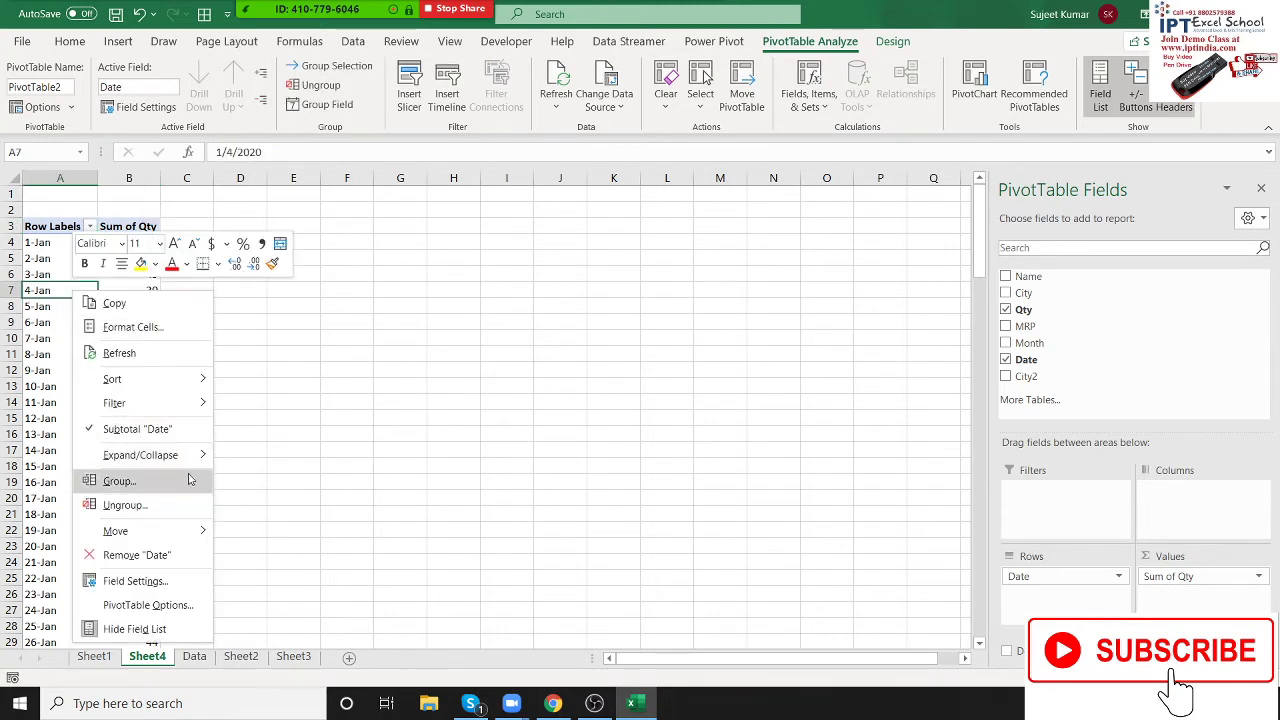
{"action": "left_click", "coordinate": [119, 480]}
{"action": "left_click_drag", "start_coordinate": [147, 350], "coordinate": [566, 294]}
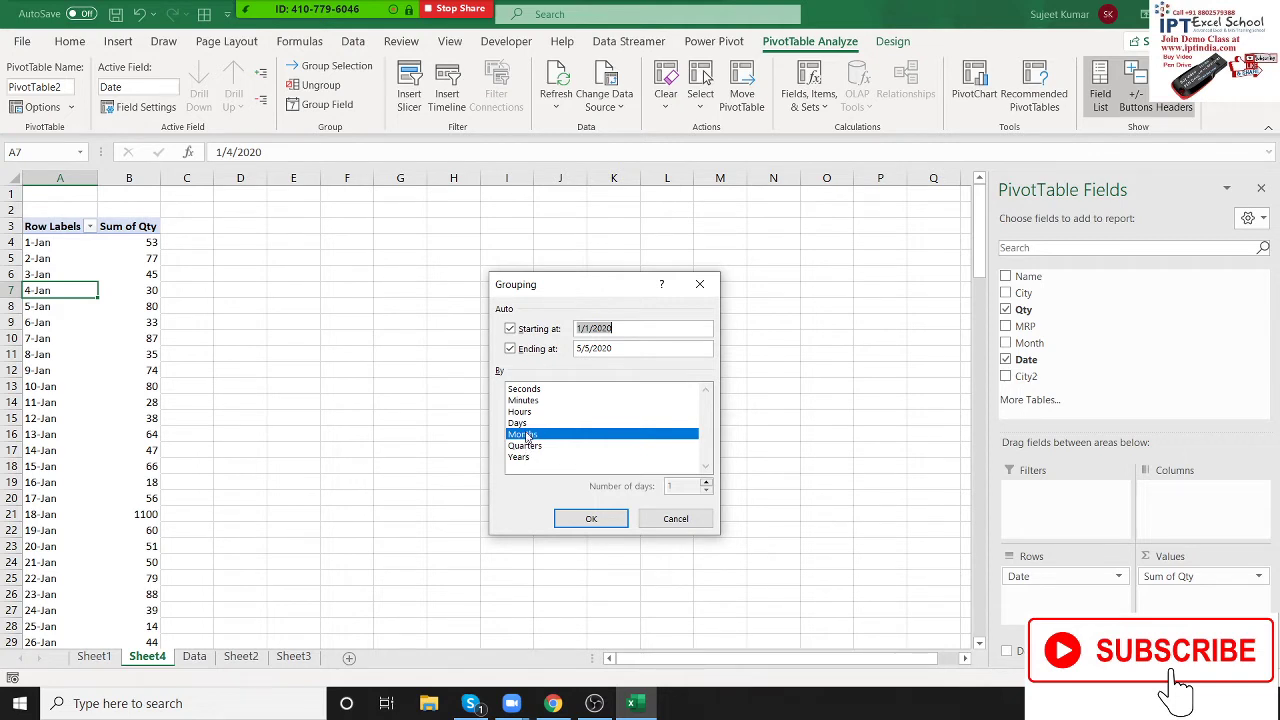
{"action": "left_click", "coordinate": [527, 437]}
{"action": "left_click", "coordinate": [530, 438]}
{"action": "left_click", "coordinate": [586, 518]}
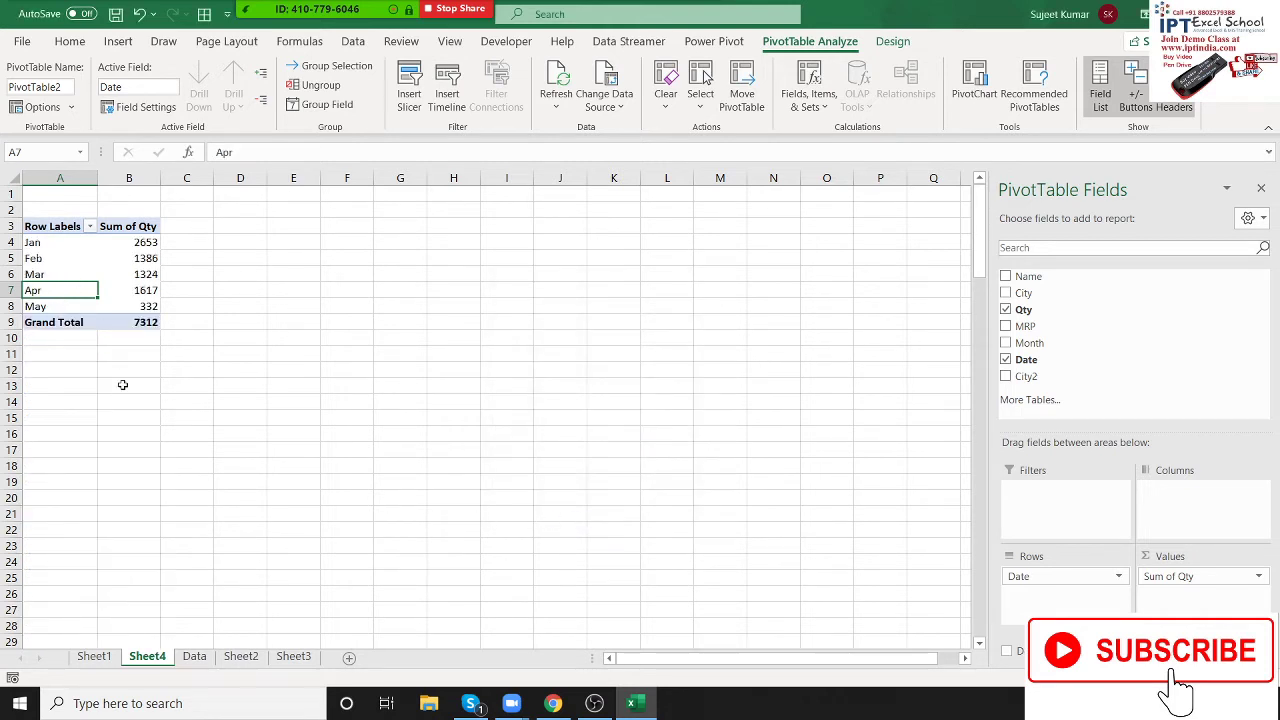
Step: Select the month row labels, then move to an empty cell outside the pivot
{"action": "left_click", "coordinate": [55, 274]}
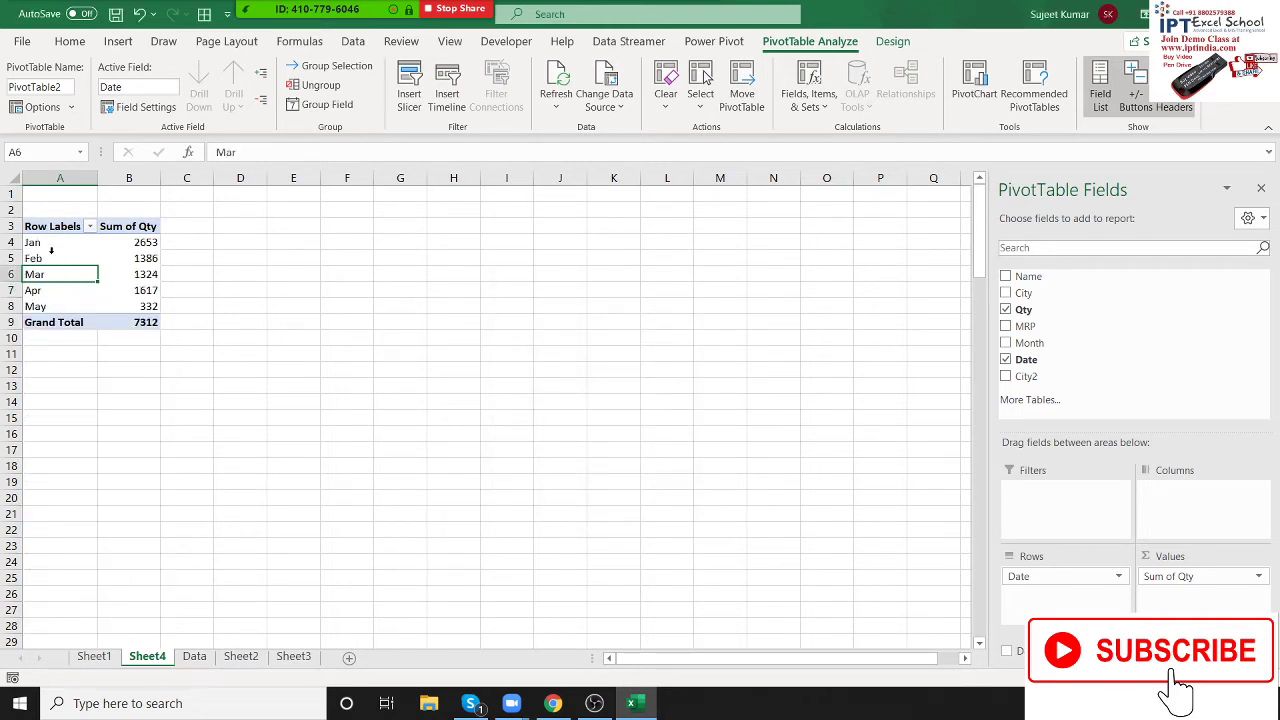
{"action": "left_click", "coordinate": [51, 245]}
{"action": "key", "text": "Return"}
{"action": "key", "text": "Return"}
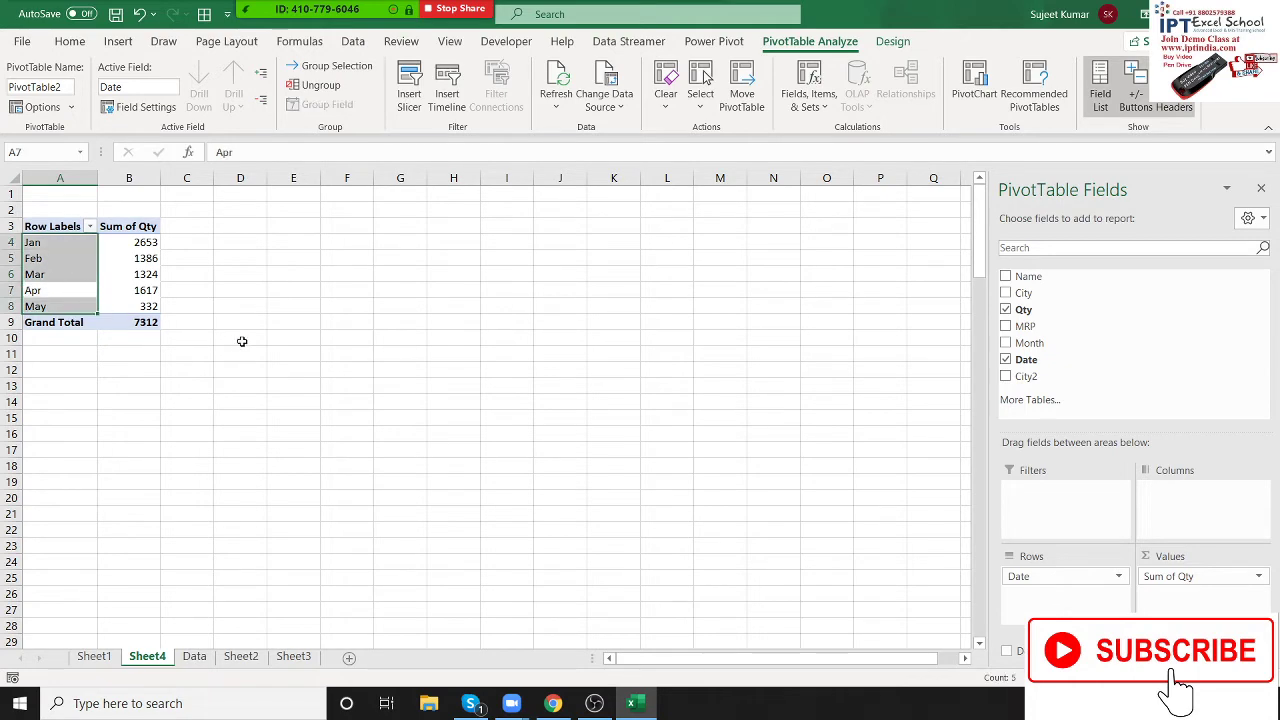
{"action": "left_click", "coordinate": [242, 340]}
Step: Group the dates by Quarters and Months, giving Qtr1 5363 and Qtr2 1949
{"action": "left_click", "coordinate": [62, 273]}
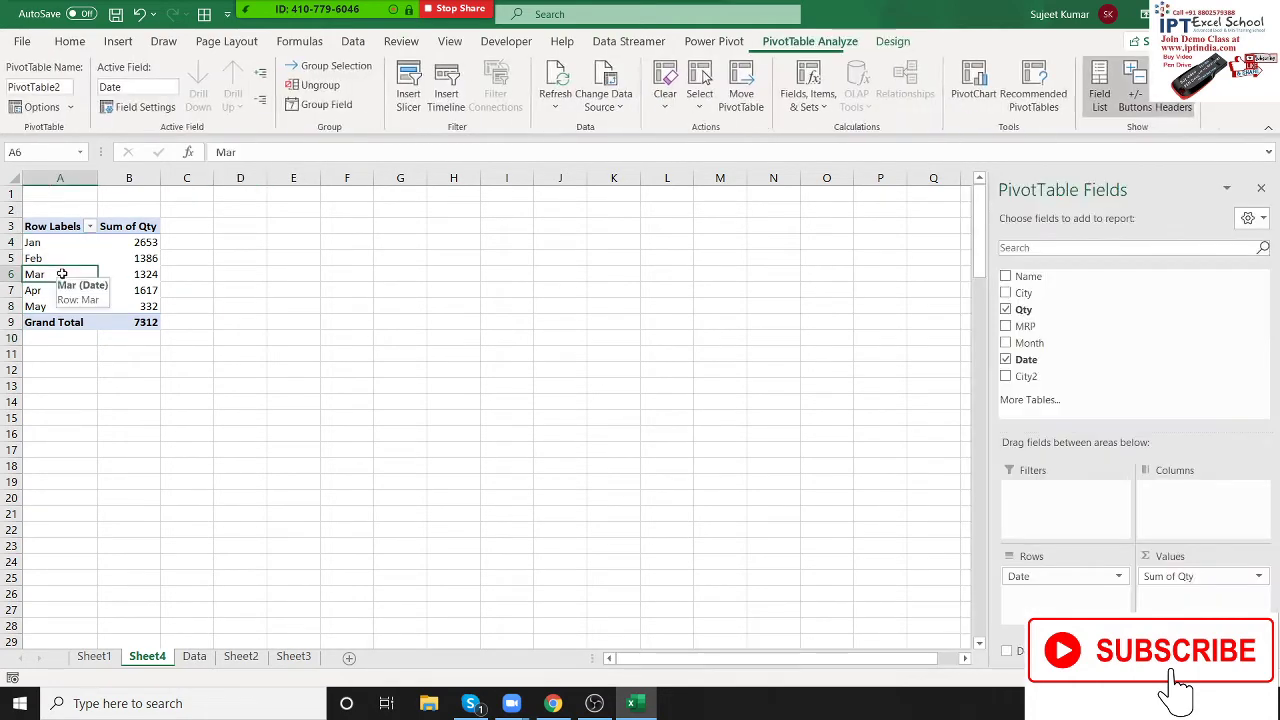
{"action": "right_click", "coordinate": [62, 273]}
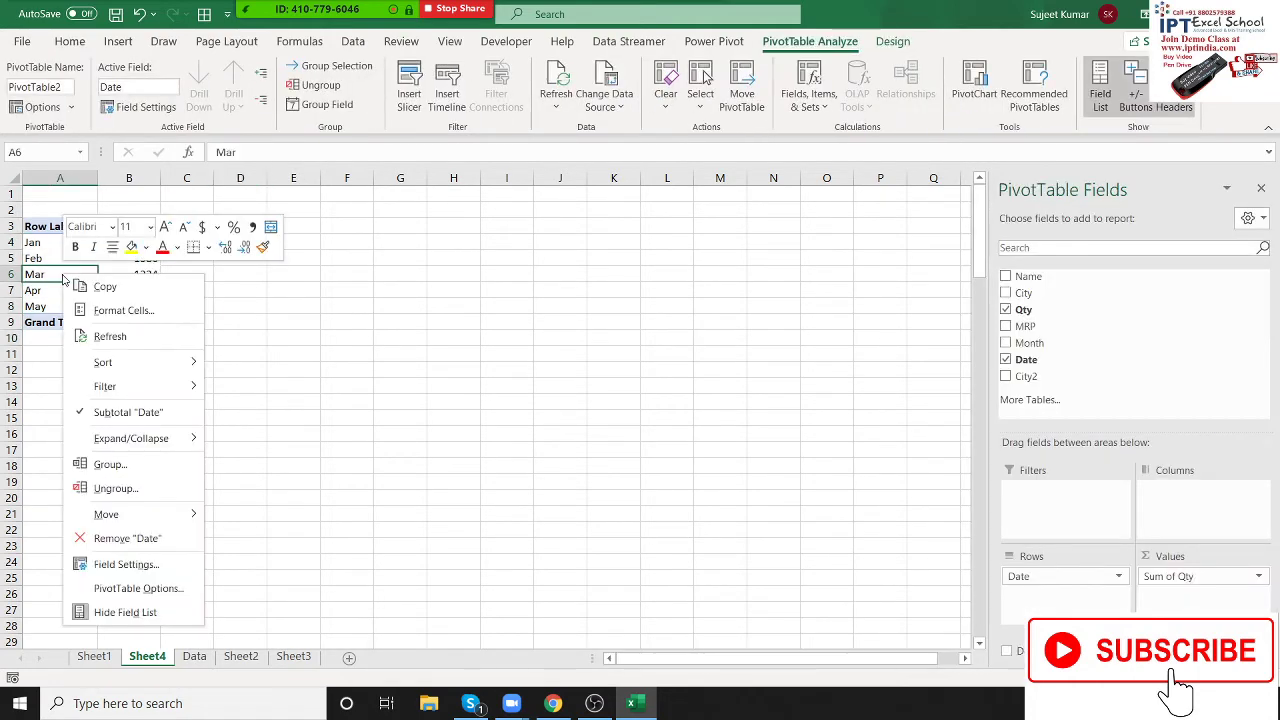
{"action": "left_click", "coordinate": [164, 465]}
{"action": "left_click_drag", "start_coordinate": [100, 337], "coordinate": [540, 345]}
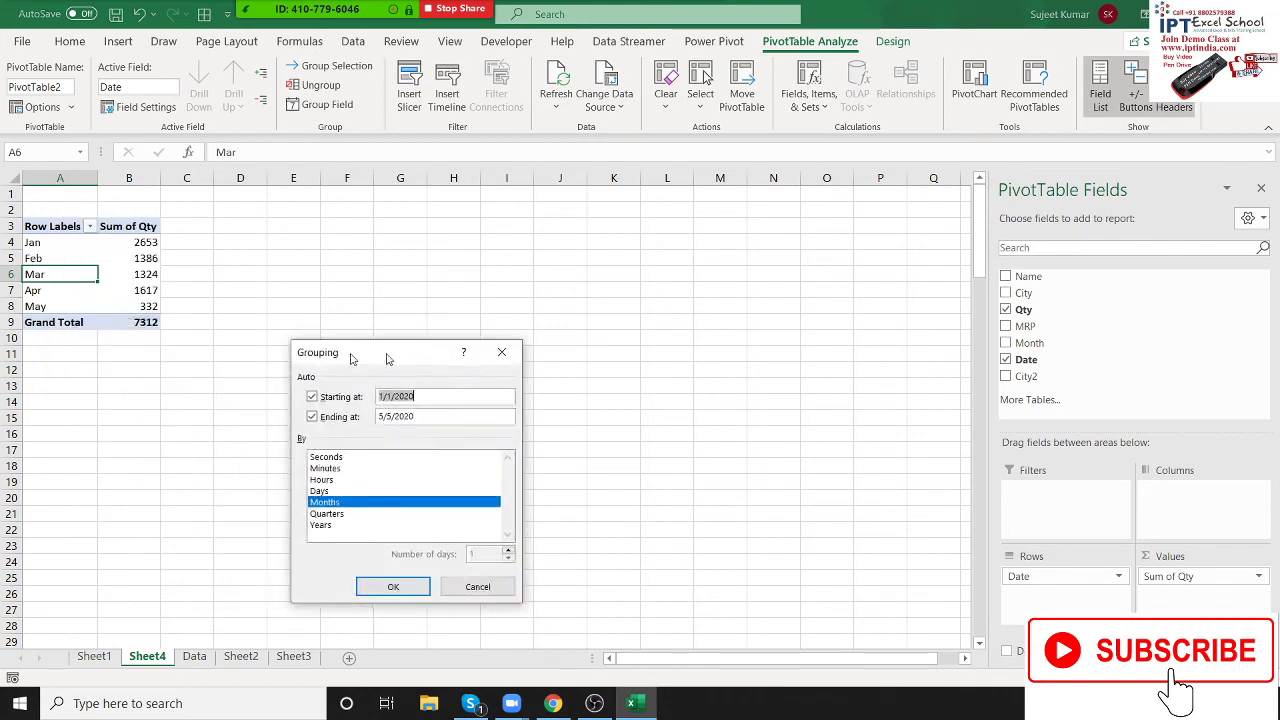
{"action": "left_click", "coordinate": [547, 497]}
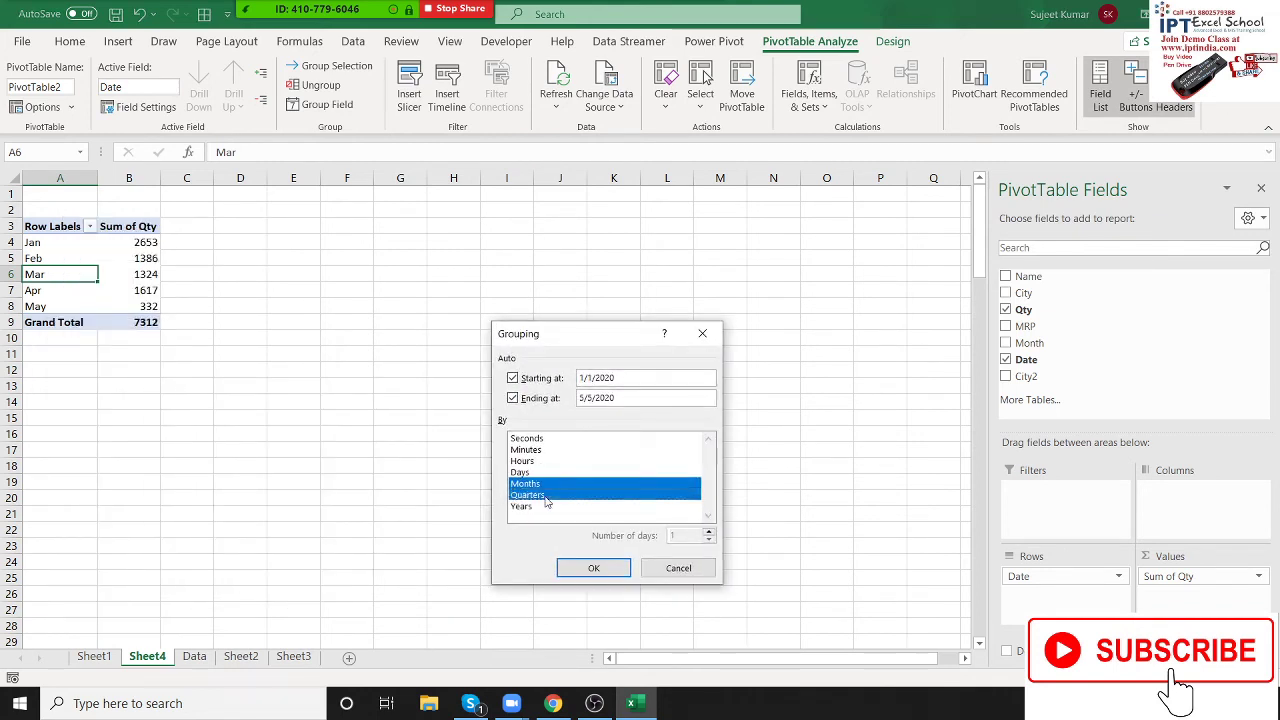
{"action": "left_click", "coordinate": [544, 485]}
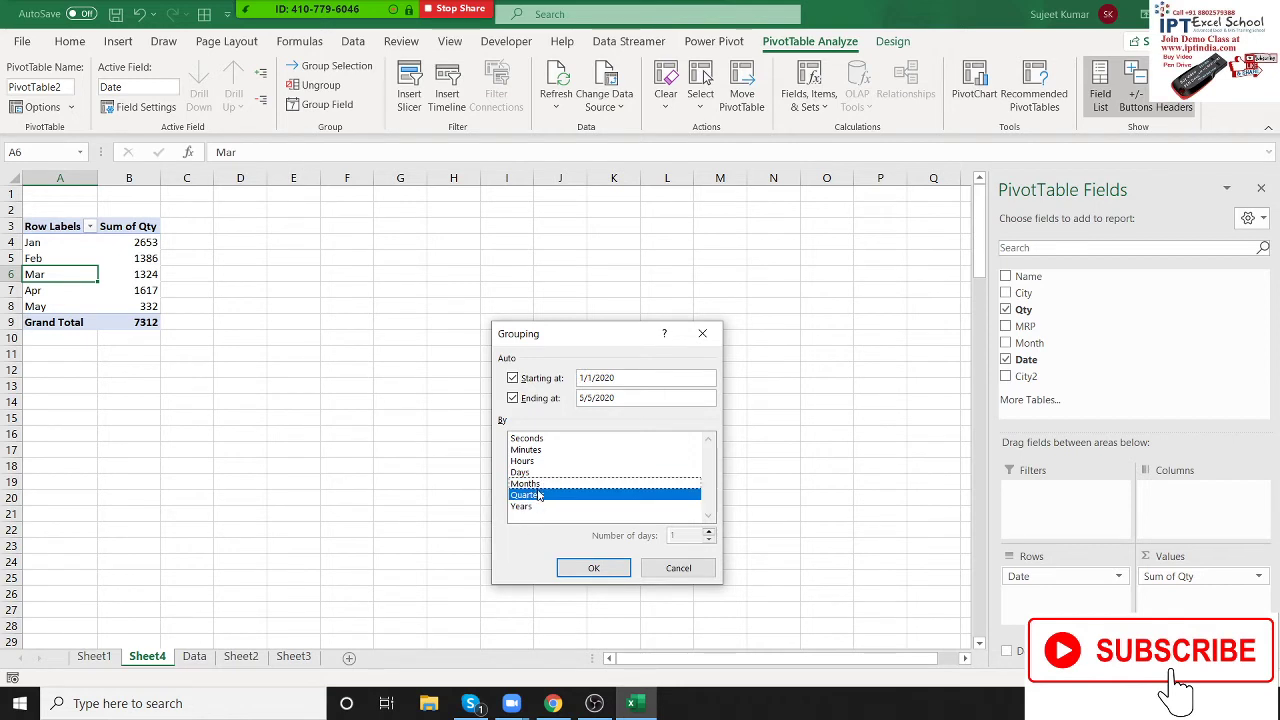
{"action": "left_click", "coordinate": [538, 486]}
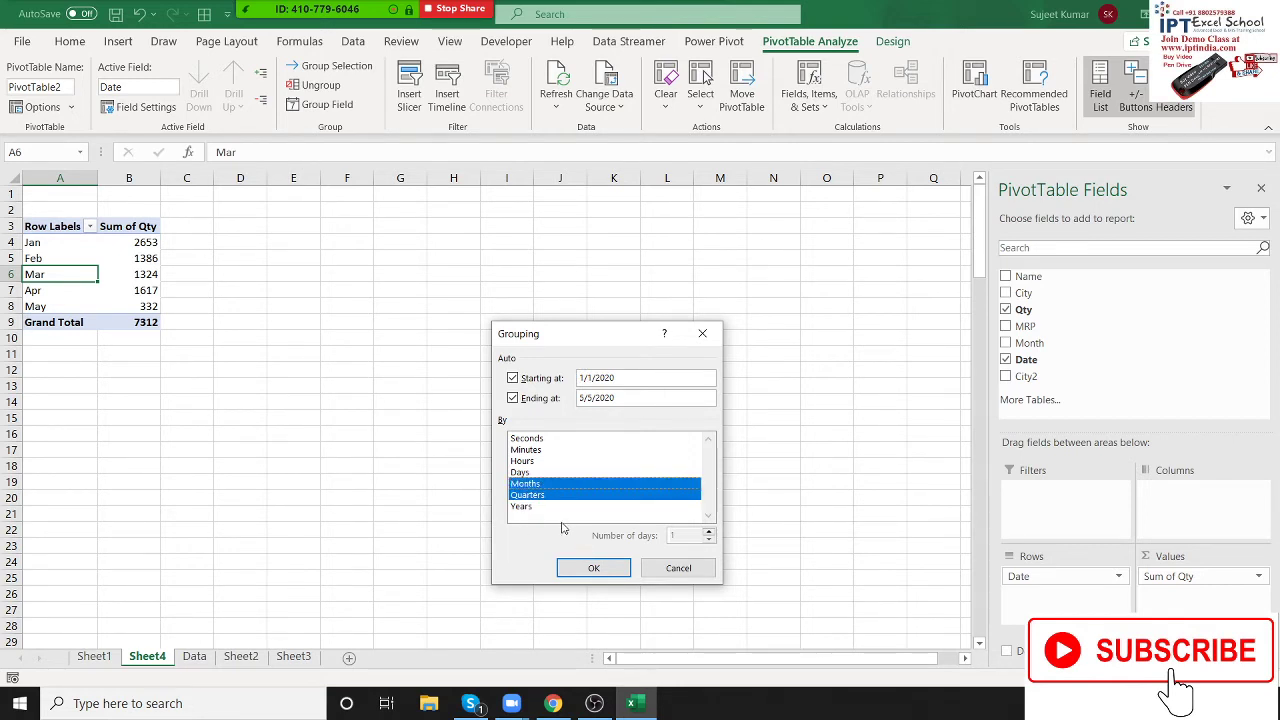
{"action": "left_click", "coordinate": [603, 568]}
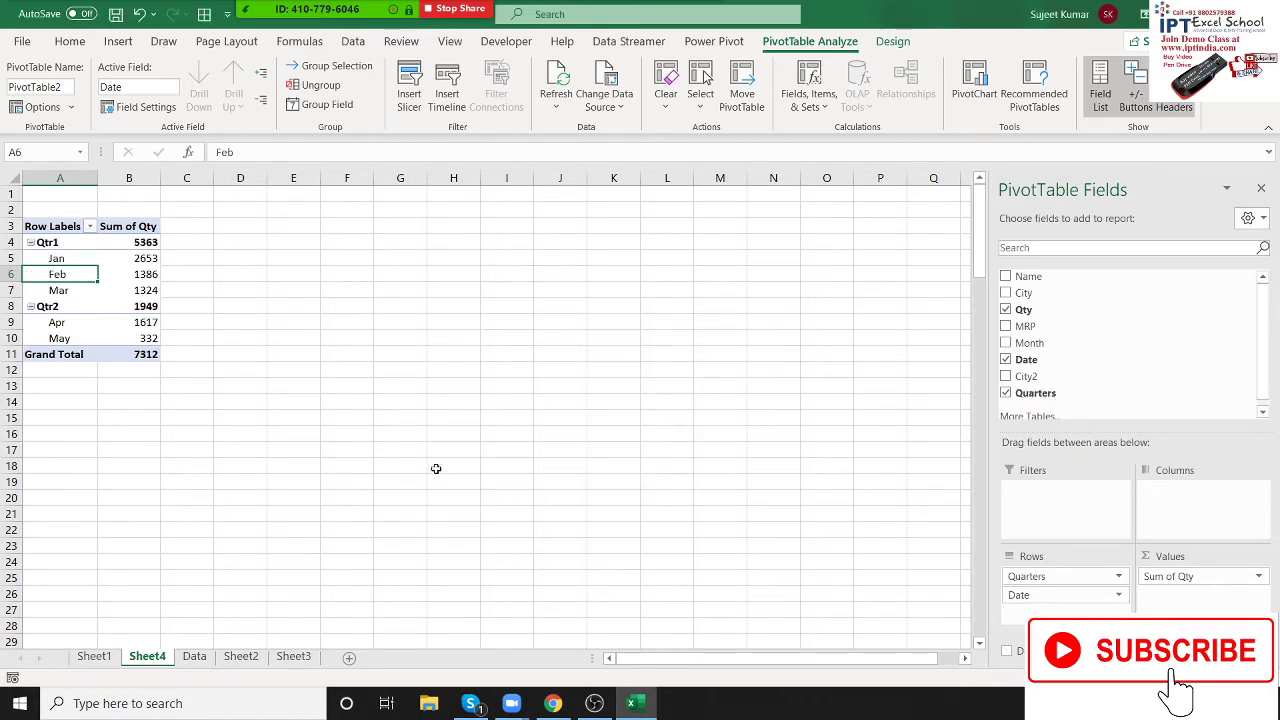
Step: Regroup the dates by Days only in 15-day ranges, starting 1/1/2020 - 1/15/2020
{"action": "right_click", "coordinate": [82, 276]}
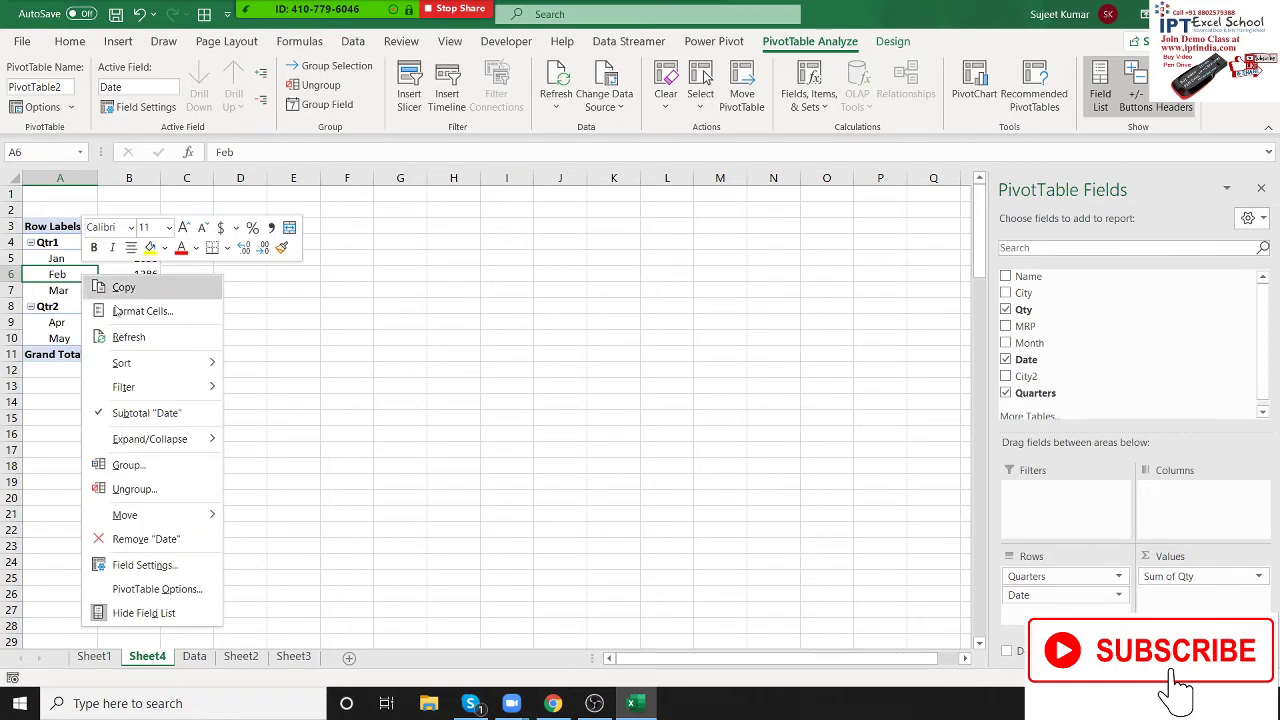
{"action": "mouse_move", "coordinate": [172, 387]}
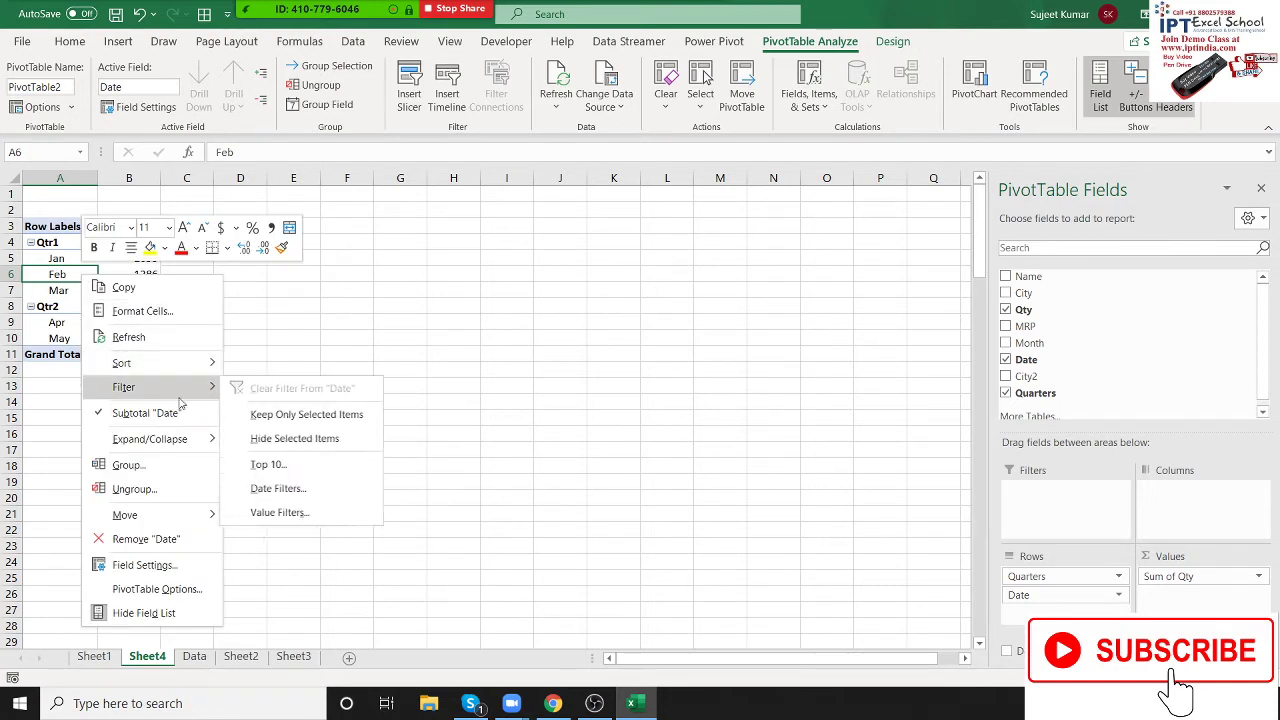
{"action": "left_click", "coordinate": [128, 465]}
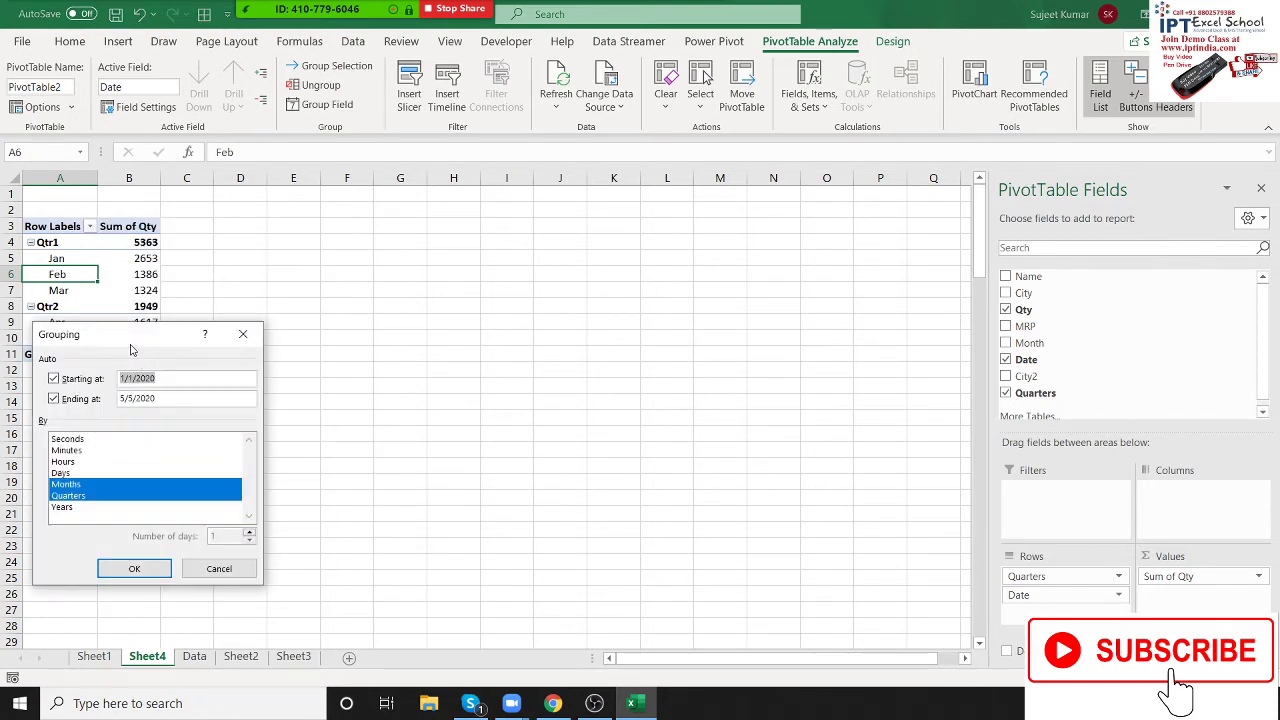
{"action": "left_click_drag", "start_coordinate": [127, 336], "coordinate": [611, 292]}
{"action": "left_click", "coordinate": [545, 458]}
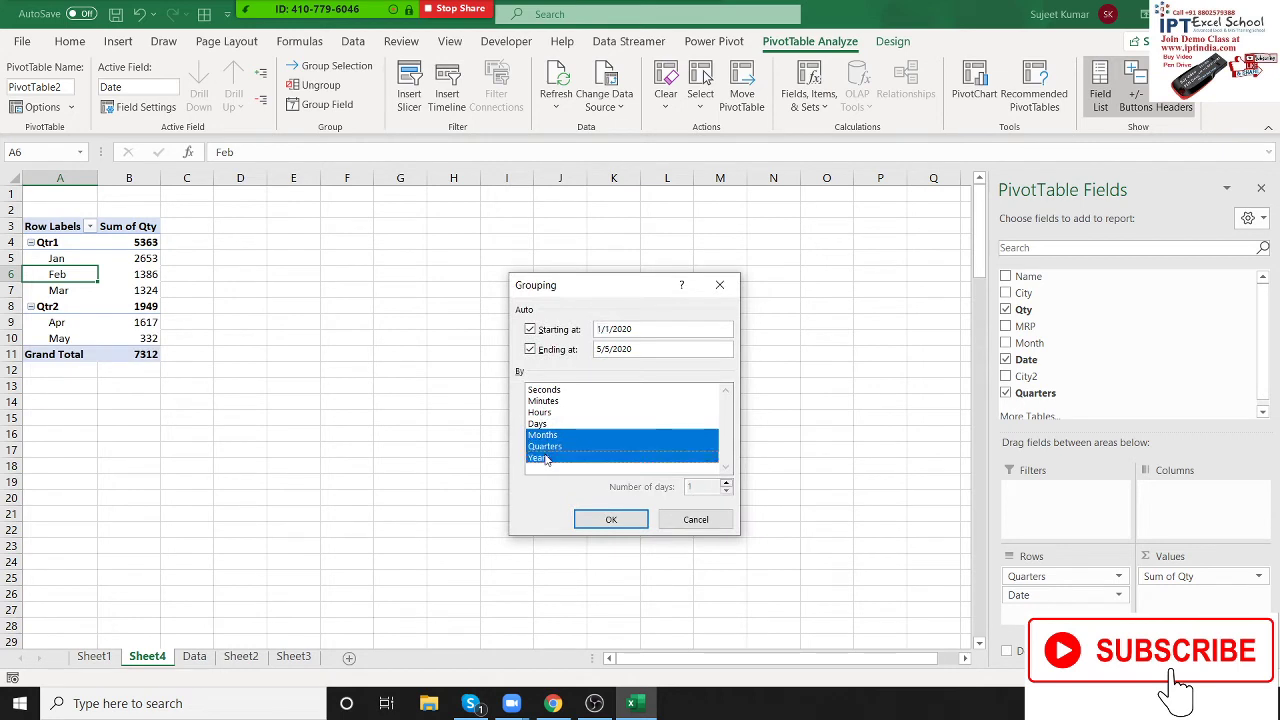
{"action": "left_click", "coordinate": [546, 447]}
{"action": "left_click", "coordinate": [546, 435]}
{"action": "left_click", "coordinate": [546, 447]}
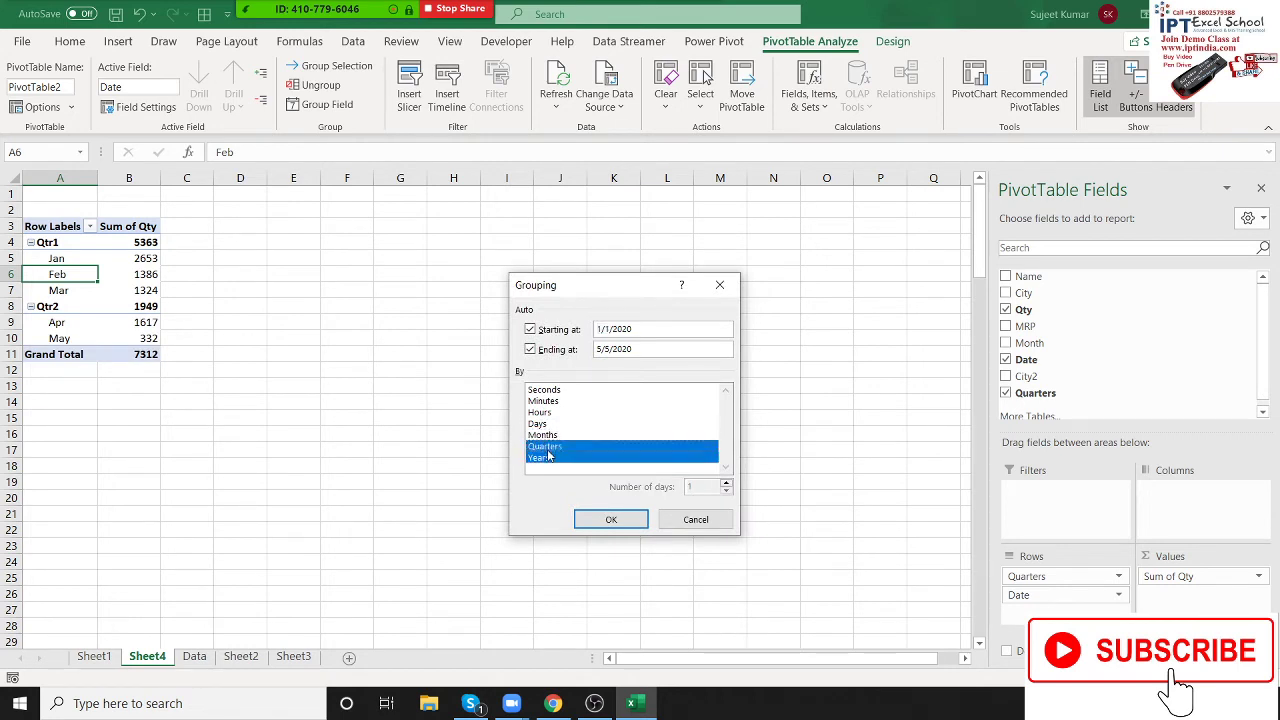
{"action": "left_click", "coordinate": [546, 458]}
{"action": "left_click", "coordinate": [545, 424]}
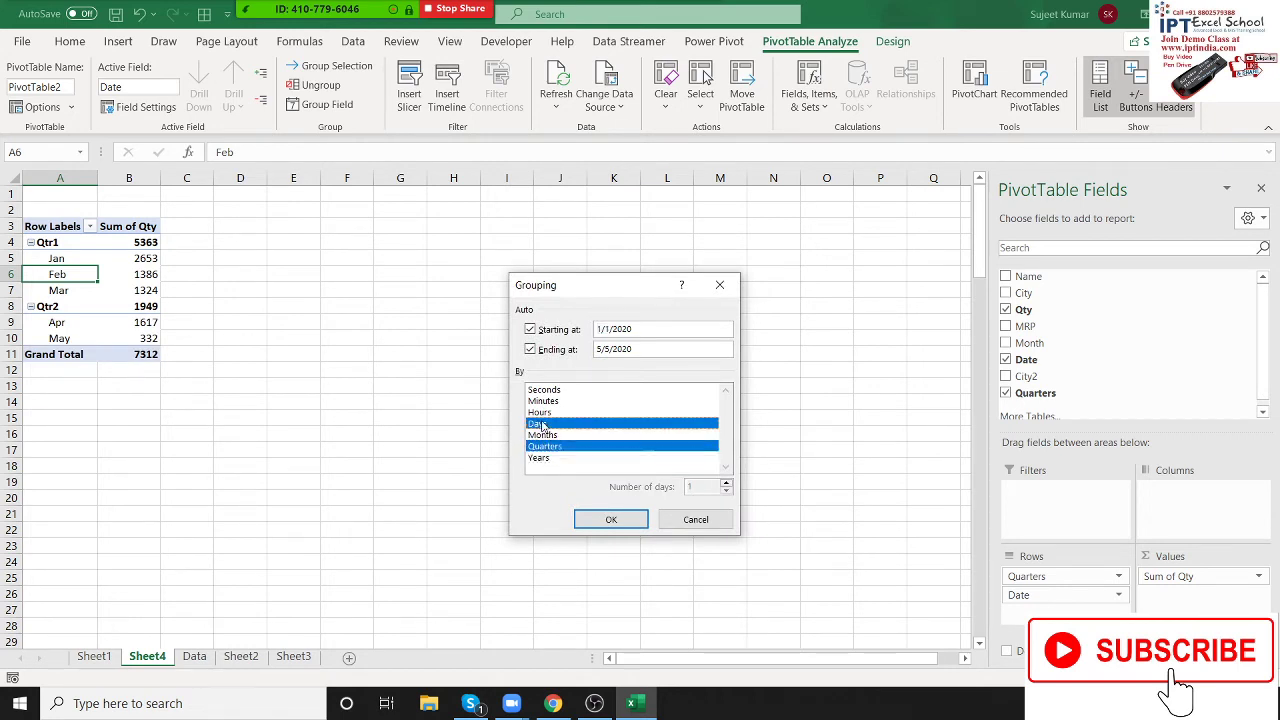
{"action": "left_click", "coordinate": [551, 446]}
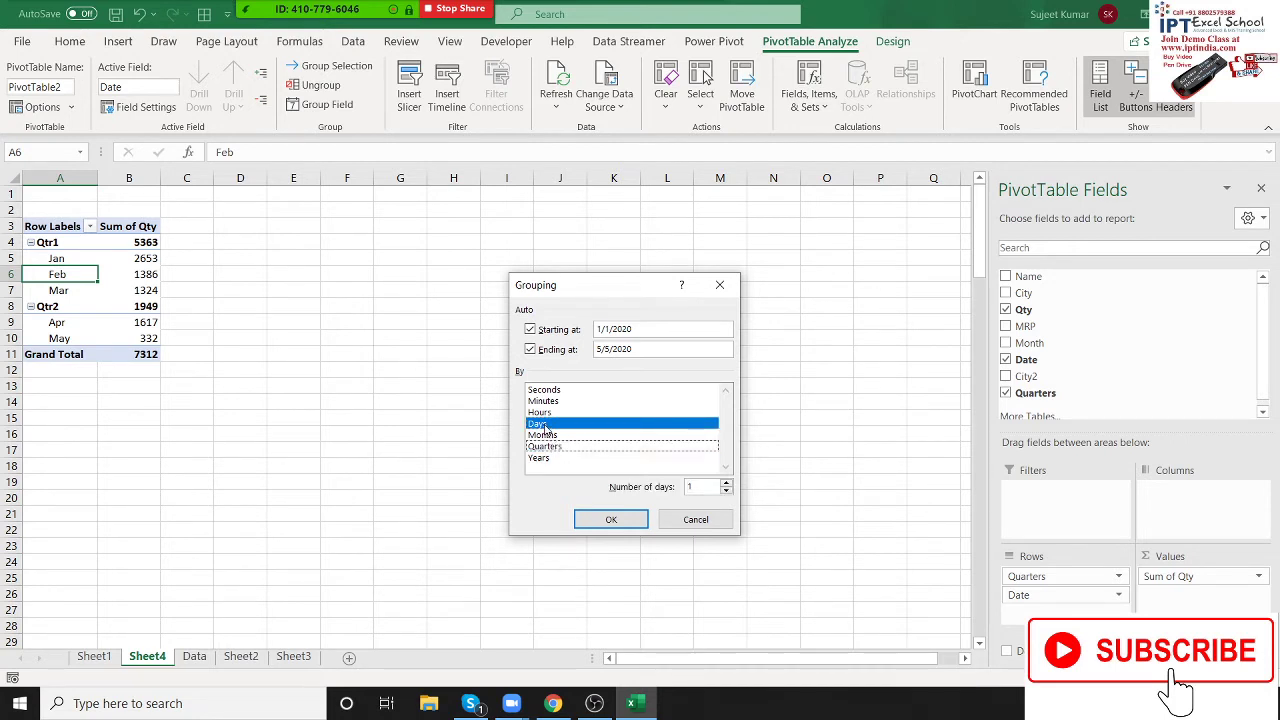
{"action": "left_click", "coordinate": [702, 487]}
{"action": "type", "text": "5"}
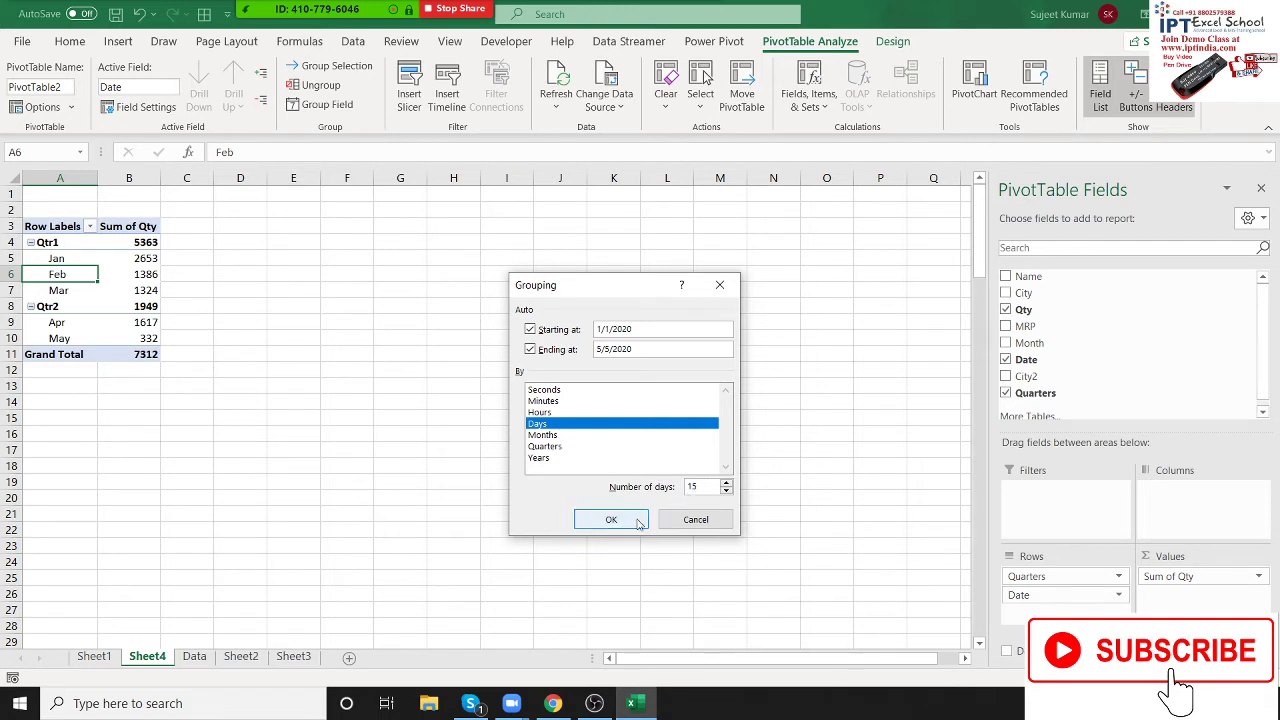
{"action": "left_click", "coordinate": [620, 527]}
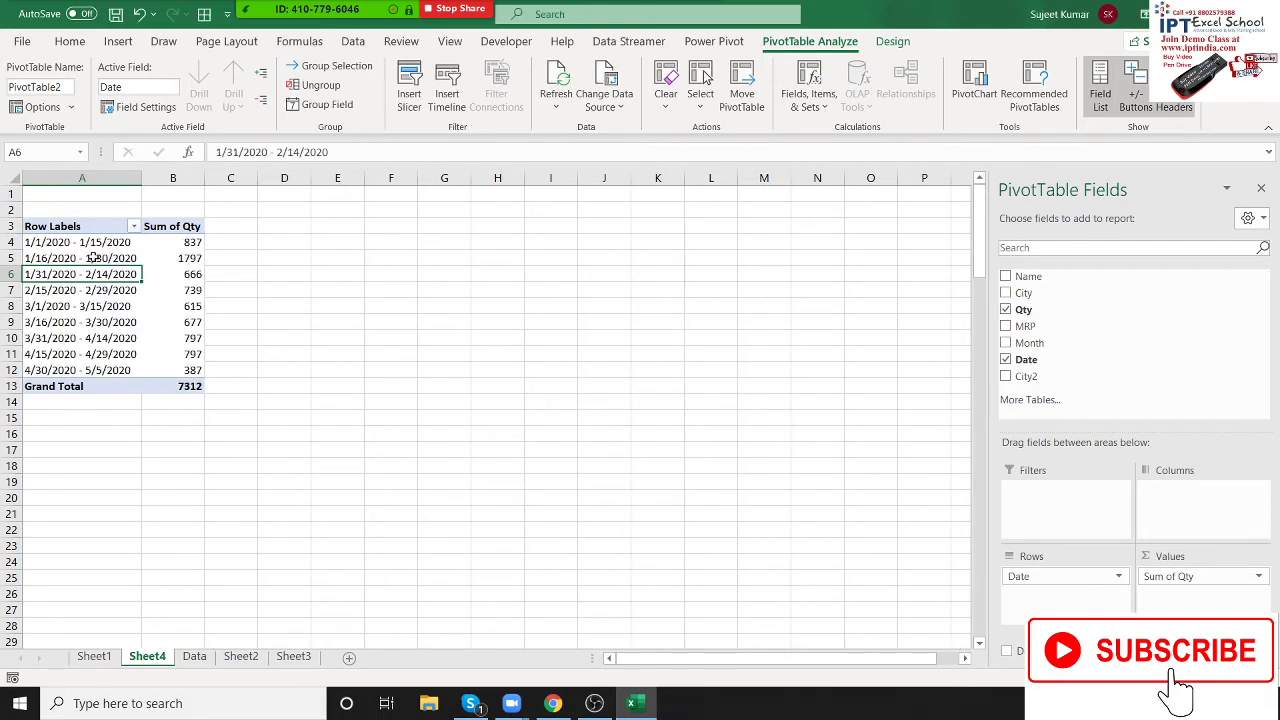
{"action": "left_click_drag", "start_coordinate": [94, 244], "coordinate": [180, 372]}
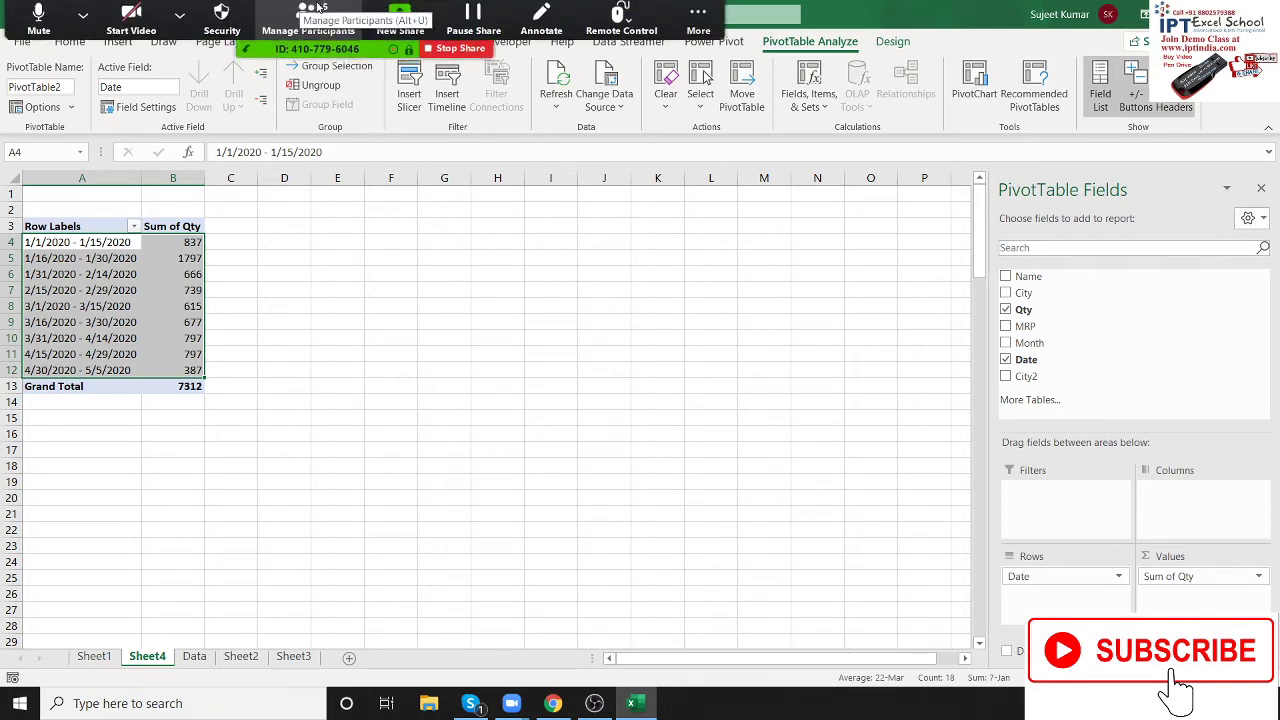
{"action": "left_click", "coordinate": [316, 30]}
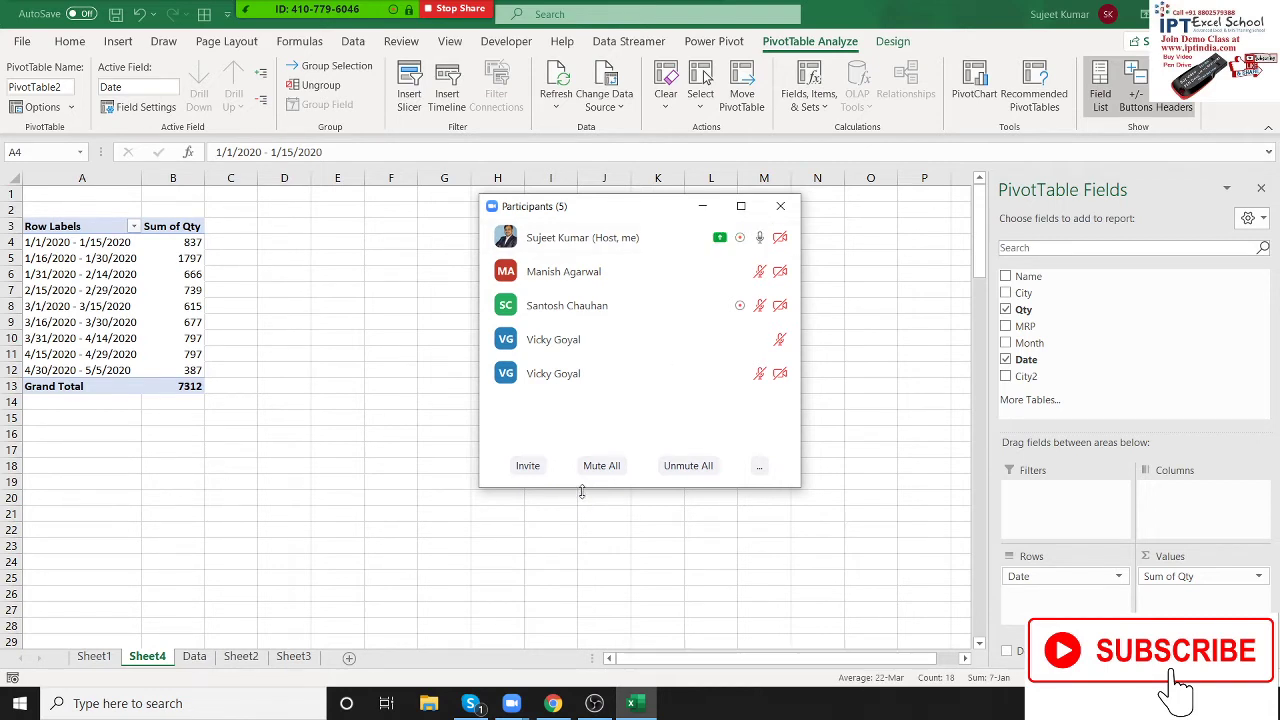
{"action": "left_click", "coordinate": [780, 206]}
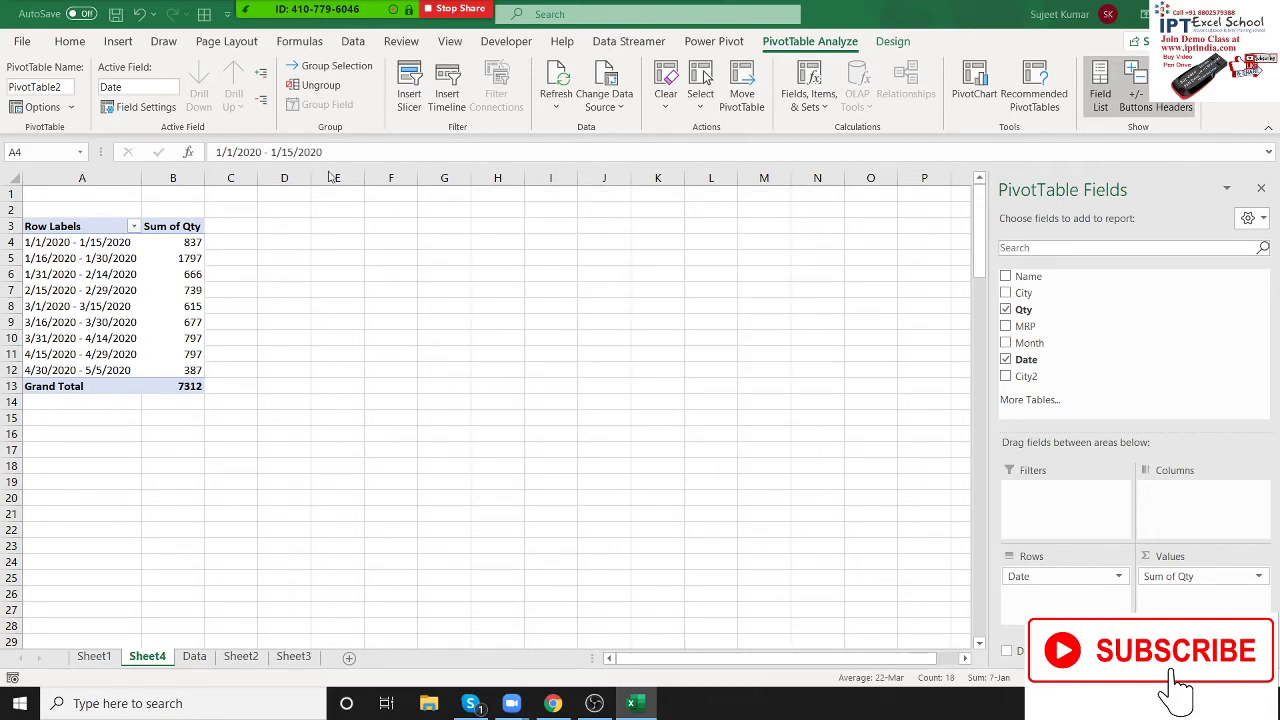
Step: Select the 739 total in B7 and show the Insert ribbon
{"action": "left_click", "coordinate": [308, 330]}
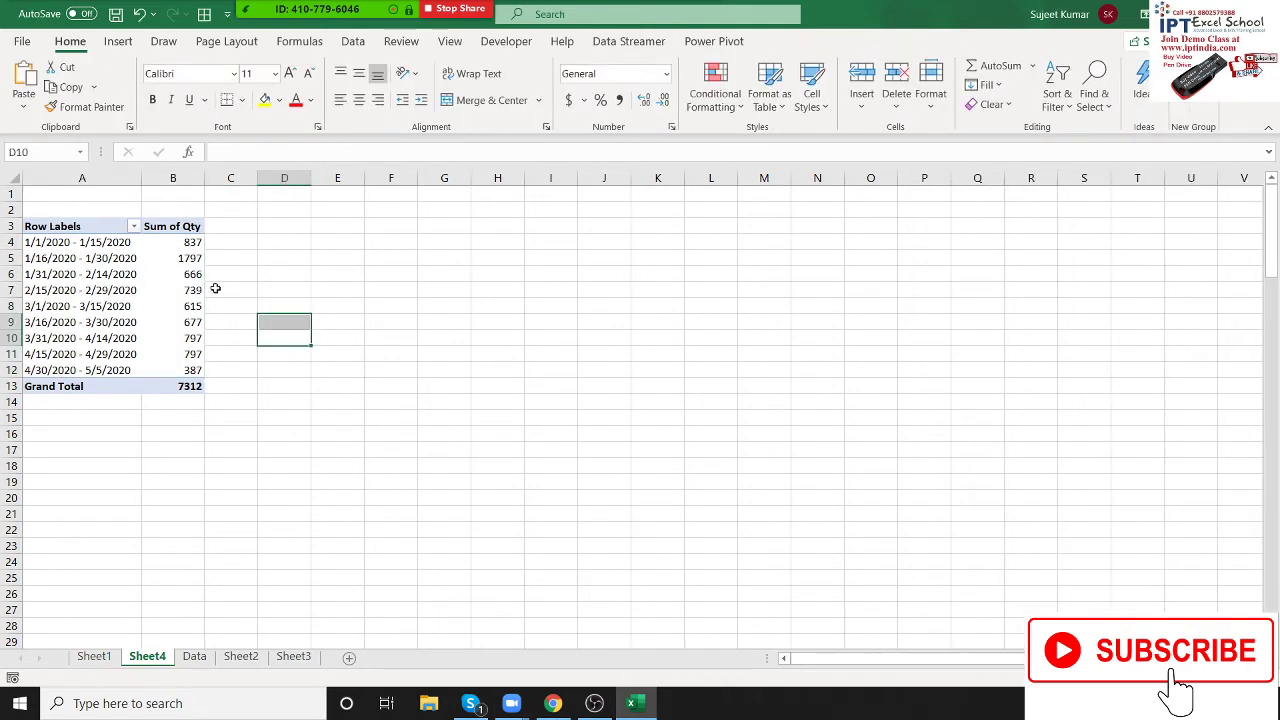
{"action": "left_click", "coordinate": [200, 289]}
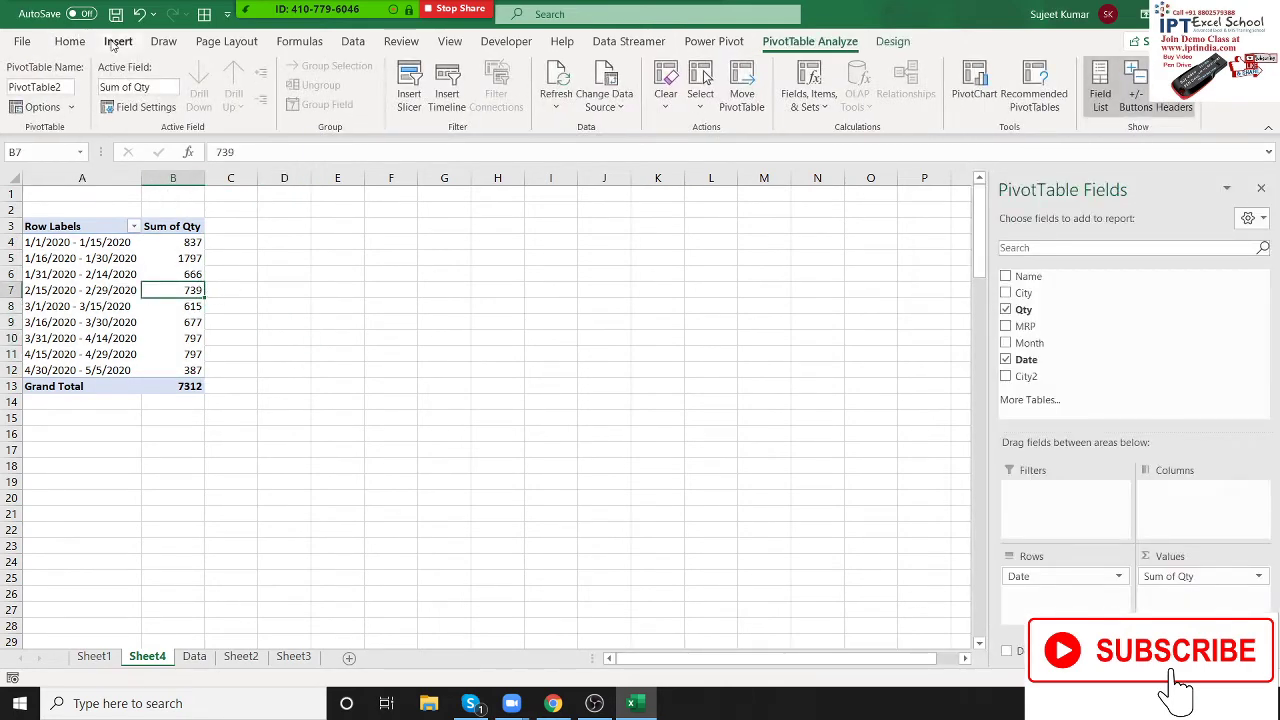
{"action": "left_click", "coordinate": [115, 43]}
Step: On the Data sheet, select the headers and first 14 records, then check the MRP in D5
{"action": "left_click", "coordinate": [198, 662]}
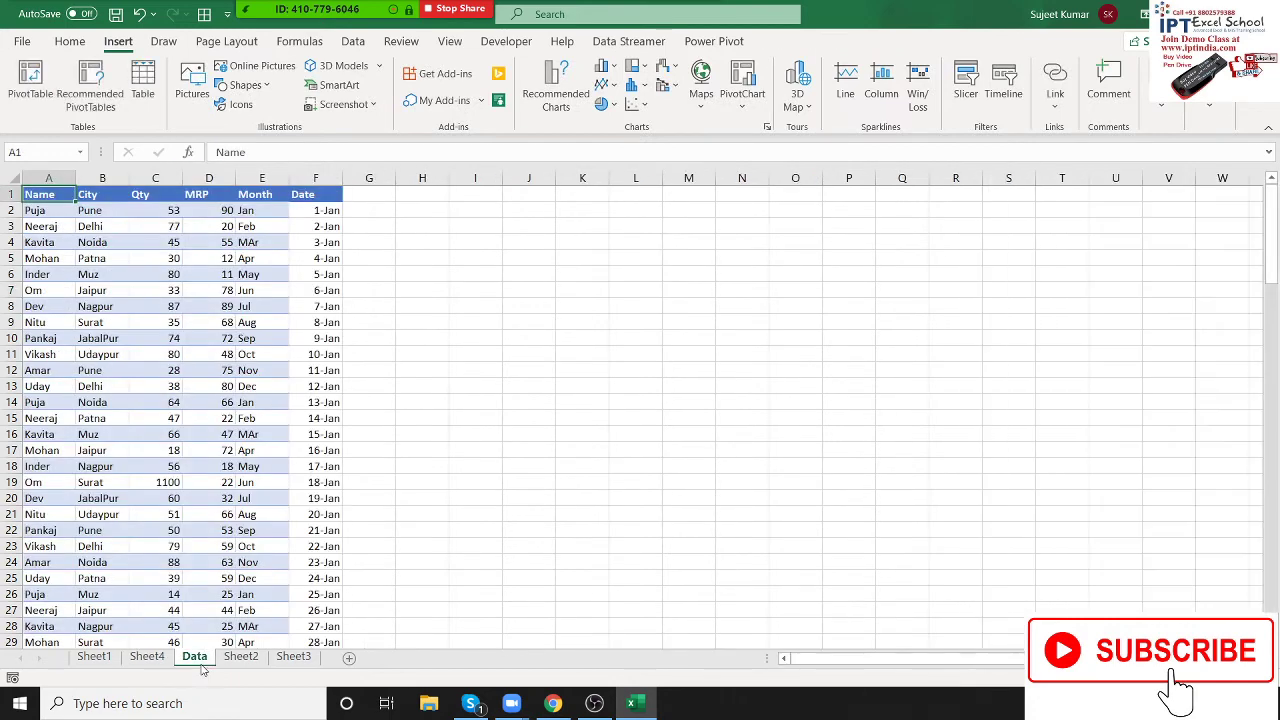
{"action": "left_click", "coordinate": [316, 242]}
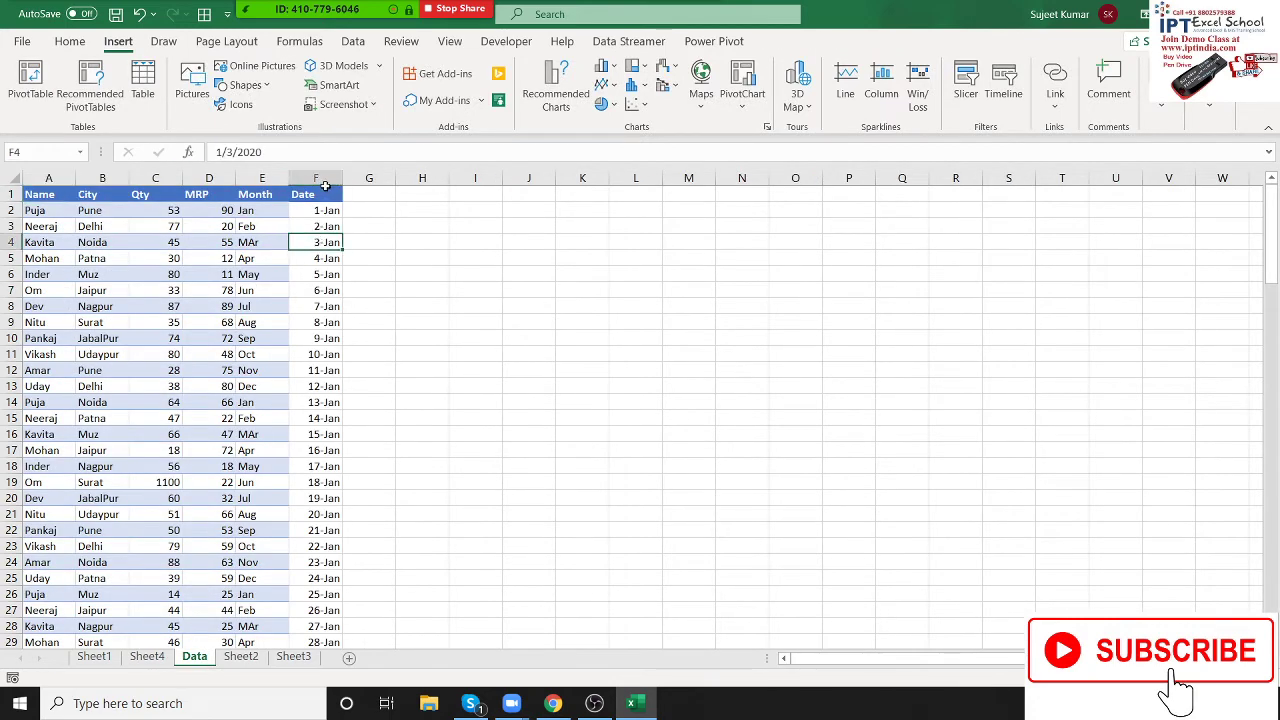
{"action": "left_click_drag", "start_coordinate": [40, 194], "coordinate": [320, 418]}
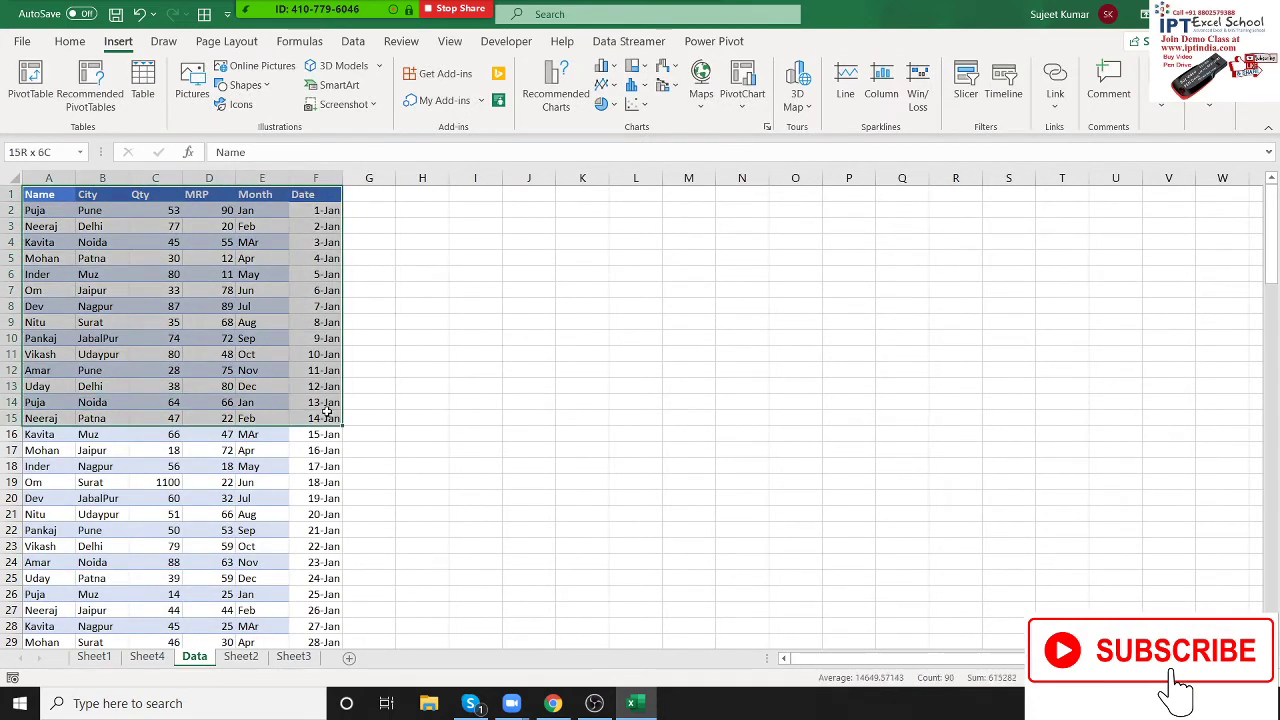
{"action": "left_click", "coordinate": [158, 262]}
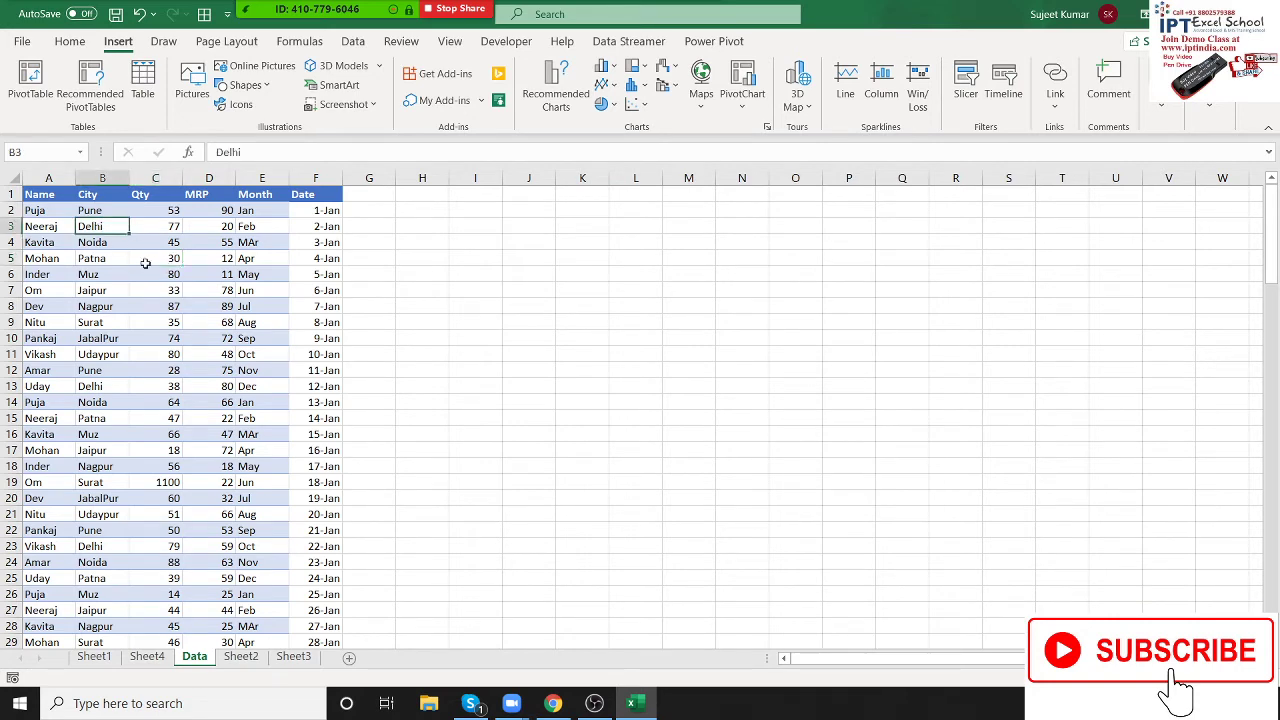
{"action": "left_click", "coordinate": [205, 258]}
{"action": "scroll", "coordinate": [226, 322], "scroll_direction": "down", "scroll_amount": 4}
{"action": "scroll", "coordinate": [226, 322], "scroll_direction": "up", "scroll_amount": 4}
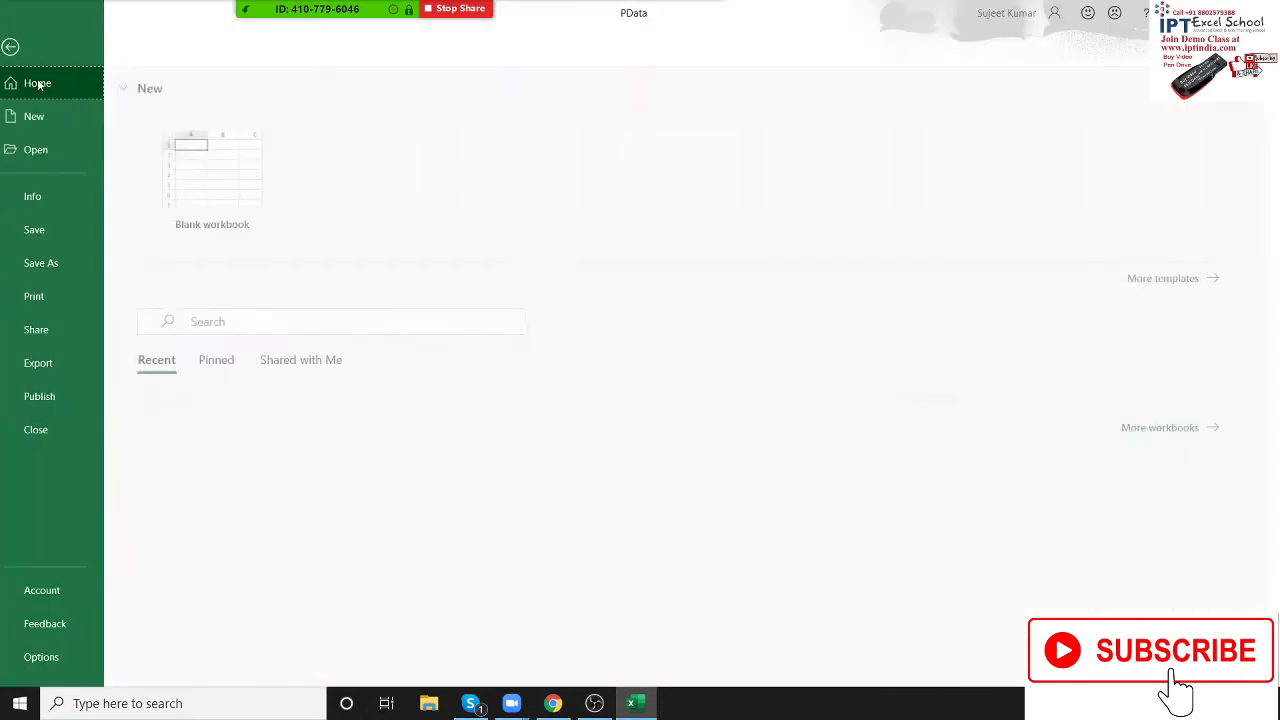
Step: Open the Bio-Att workbook from the File > Open recent workbooks list
{"action": "left_click", "coordinate": [22, 41]}
{"action": "left_click", "coordinate": [61, 163]}
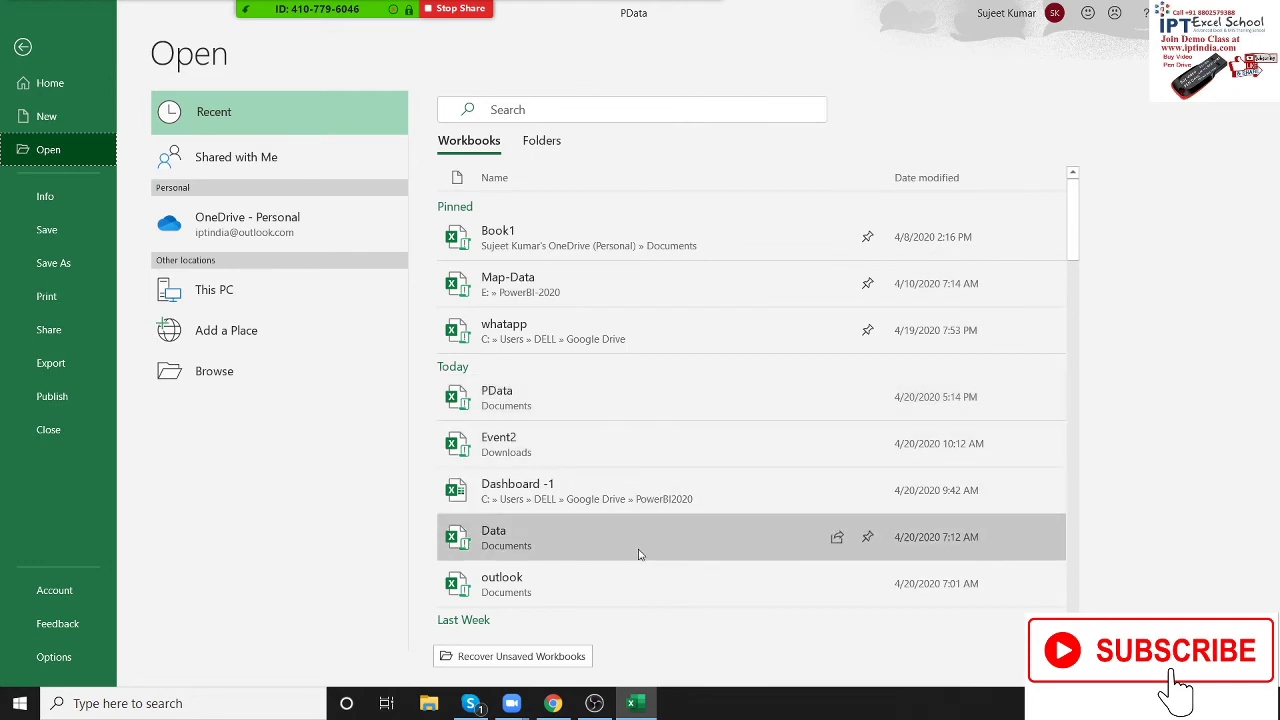
{"action": "scroll", "coordinate": [633, 548], "scroll_direction": "down", "scroll_amount": 3}
{"action": "scroll", "coordinate": [632, 547], "scroll_direction": "down", "scroll_amount": 1}
{"action": "scroll", "coordinate": [630, 545], "scroll_direction": "down", "scroll_amount": 1}
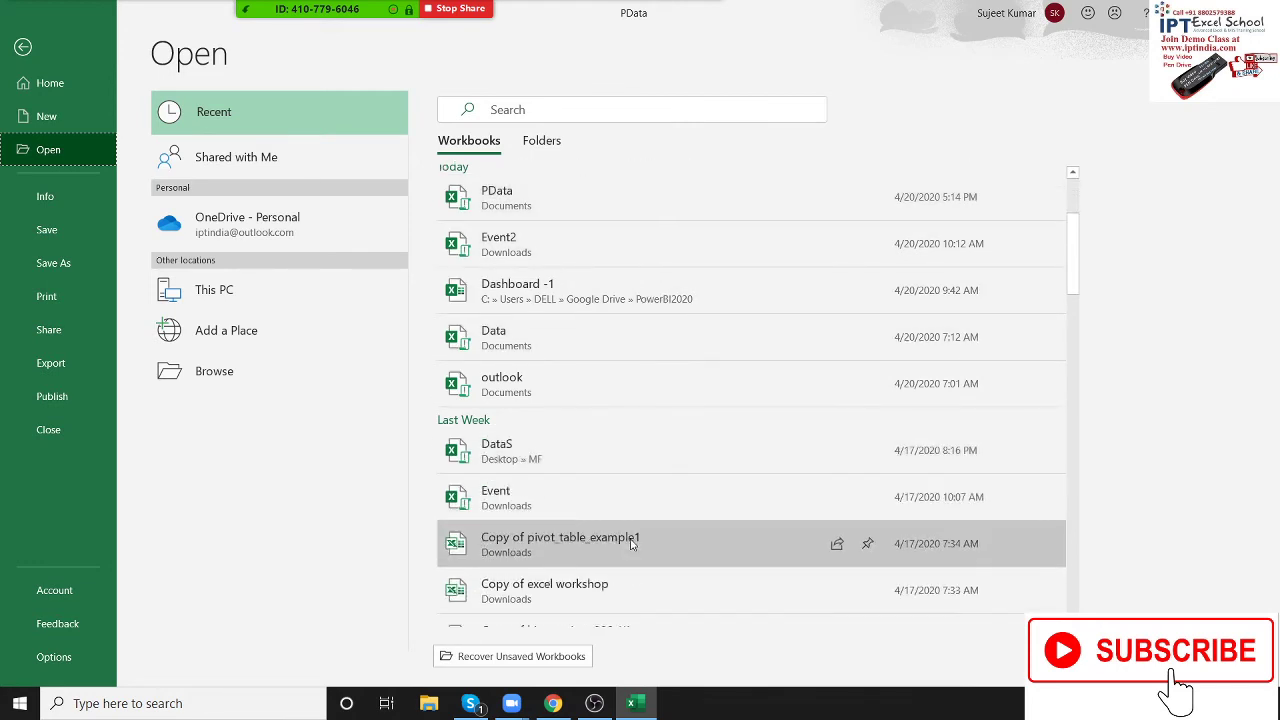
{"action": "scroll", "coordinate": [630, 544], "scroll_direction": "down", "scroll_amount": 1}
{"action": "scroll", "coordinate": [628, 543], "scroll_direction": "down", "scroll_amount": 1}
{"action": "scroll", "coordinate": [627, 540], "scroll_direction": "down", "scroll_amount": 2}
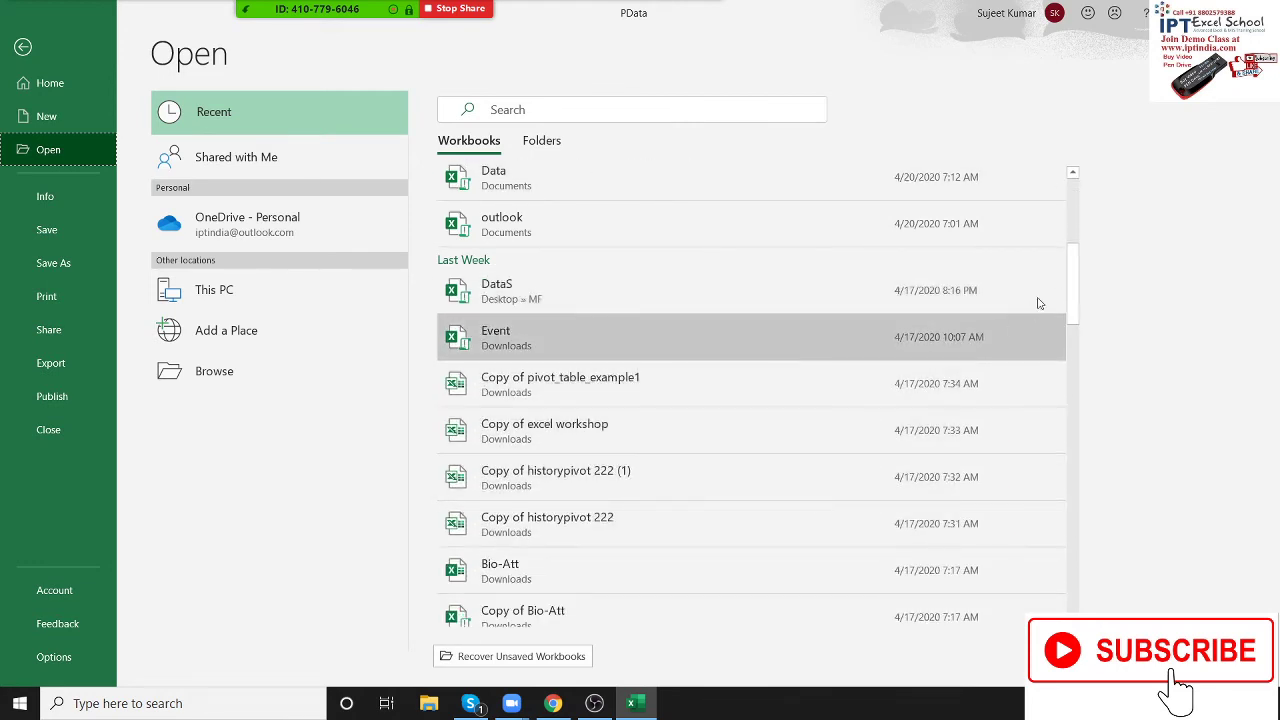
{"action": "scroll", "coordinate": [1068, 246], "scroll_direction": "up", "scroll_amount": 7}
{"action": "mouse_move", "coordinate": [1070, 242]}
{"action": "left_mouse_down"}
{"action": "mouse_move", "coordinate": [1070, 200]}
{"action": "mouse_move", "coordinate": [1080, 315]}
{"action": "left_mouse_up"}
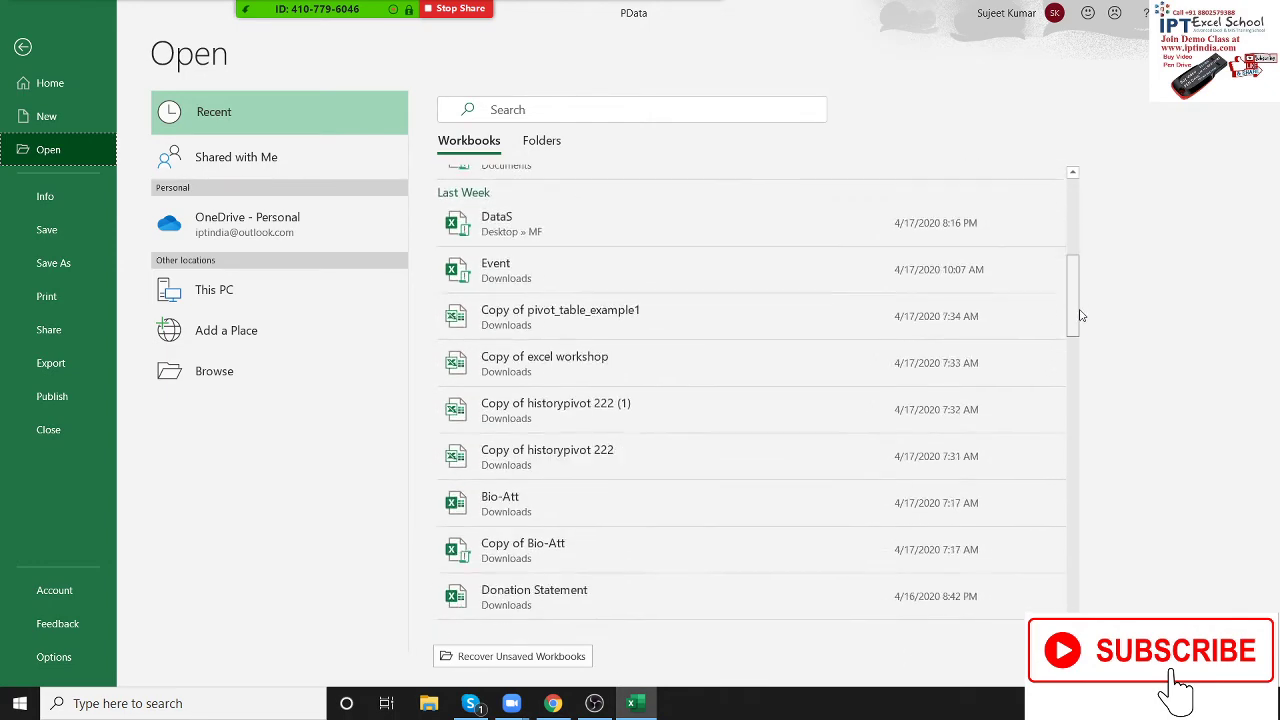
{"action": "left_click", "coordinate": [620, 505]}
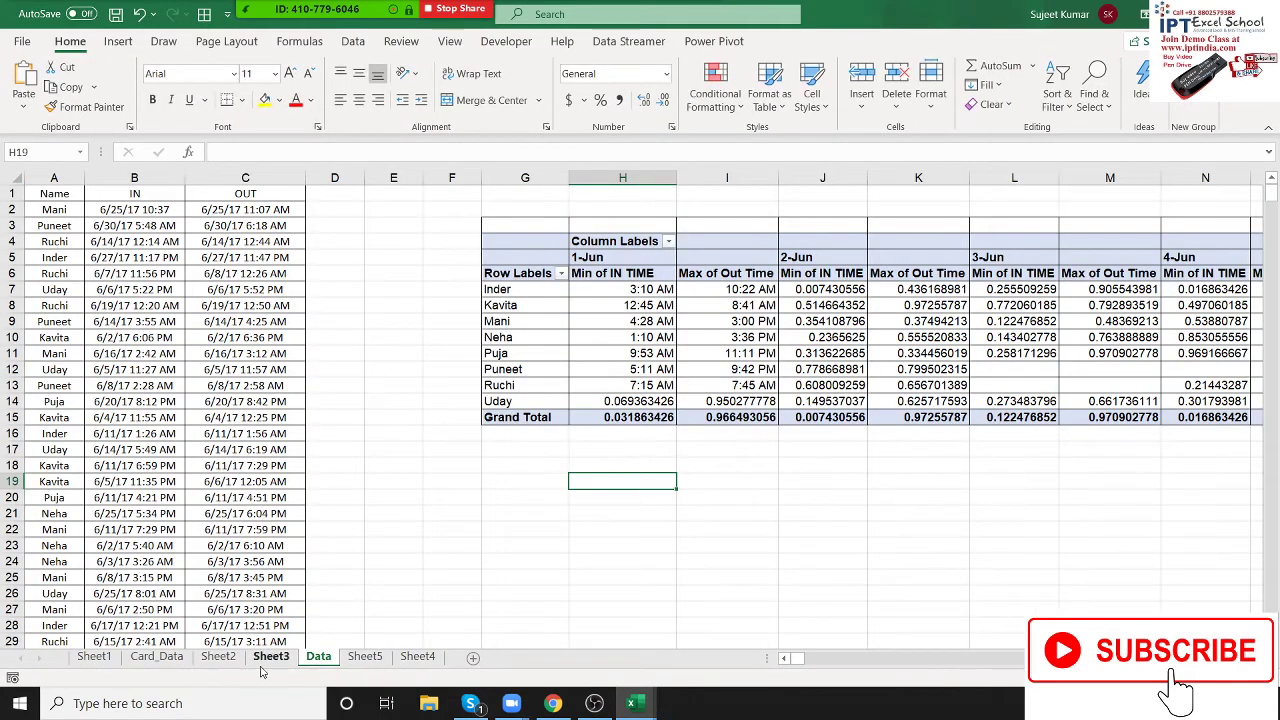
Step: Look through the Sheet3, Sheet2 and Card_Data sheets
{"action": "left_click_drag", "start_coordinate": [335, 513], "coordinate": [395, 497]}
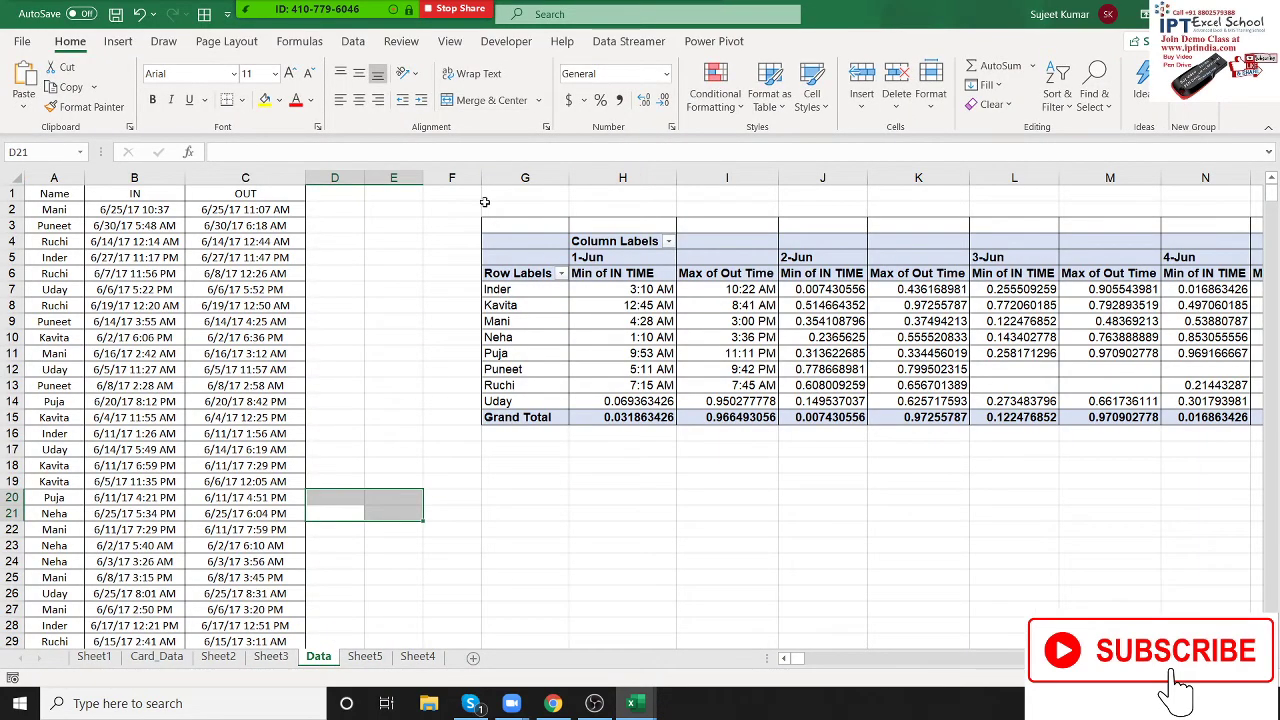
{"action": "left_click", "coordinate": [270, 656]}
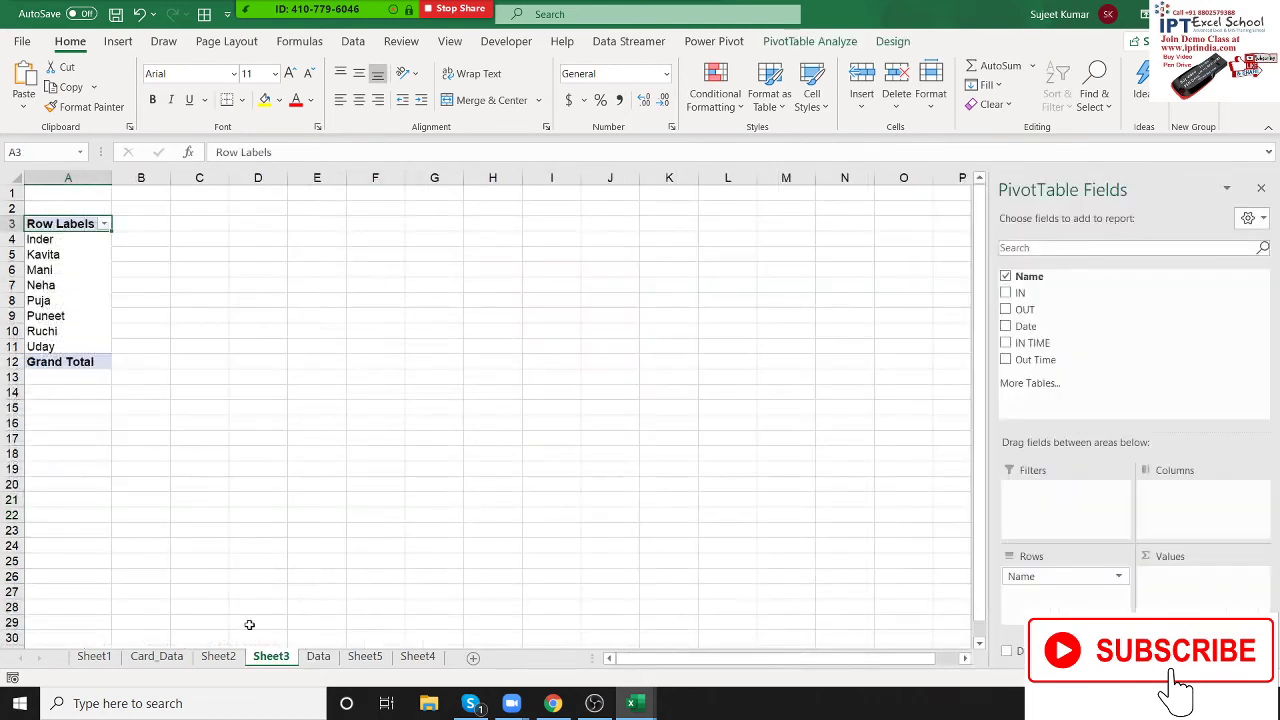
{"action": "left_click", "coordinate": [220, 656]}
{"action": "left_click", "coordinate": [156, 656]}
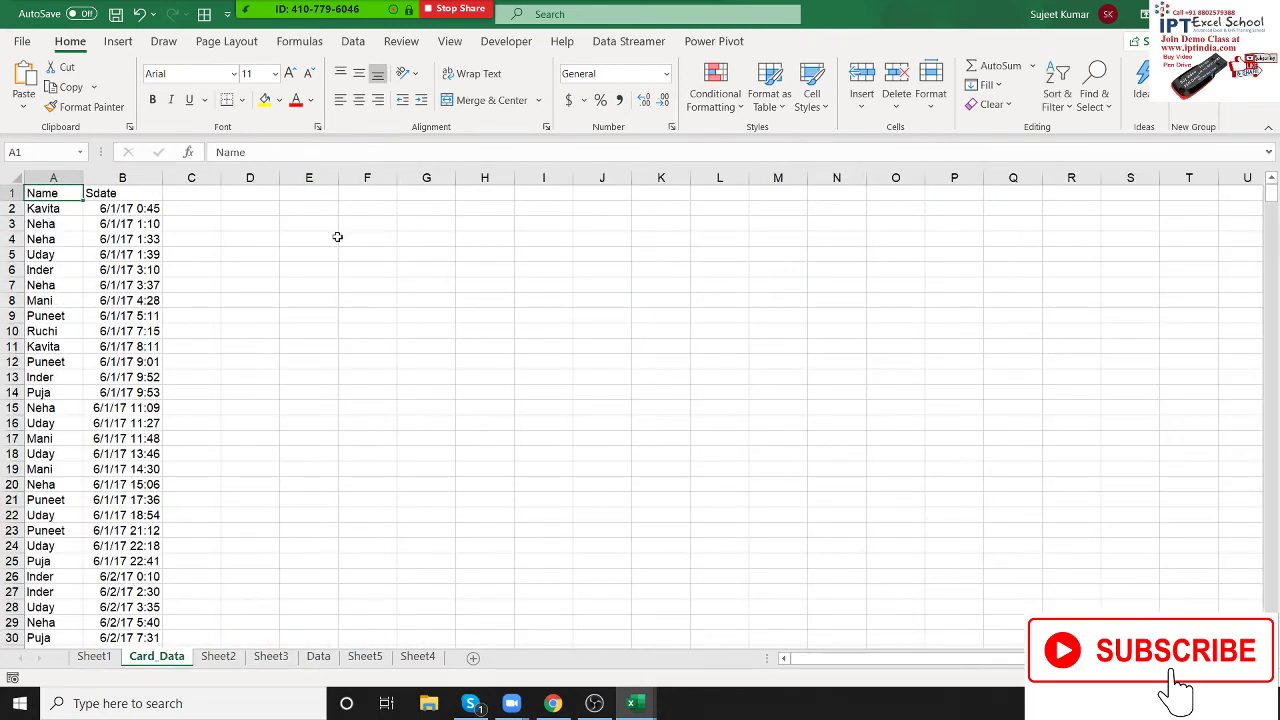
Step: Scroll through the Card_Data swipe records, then return to Sheet2's IN-count pivot
{"action": "scroll", "coordinate": [200, 322], "scroll_direction": "down", "scroll_amount": 7}
{"action": "scroll", "coordinate": [192, 320], "scroll_direction": "down", "scroll_amount": 5}
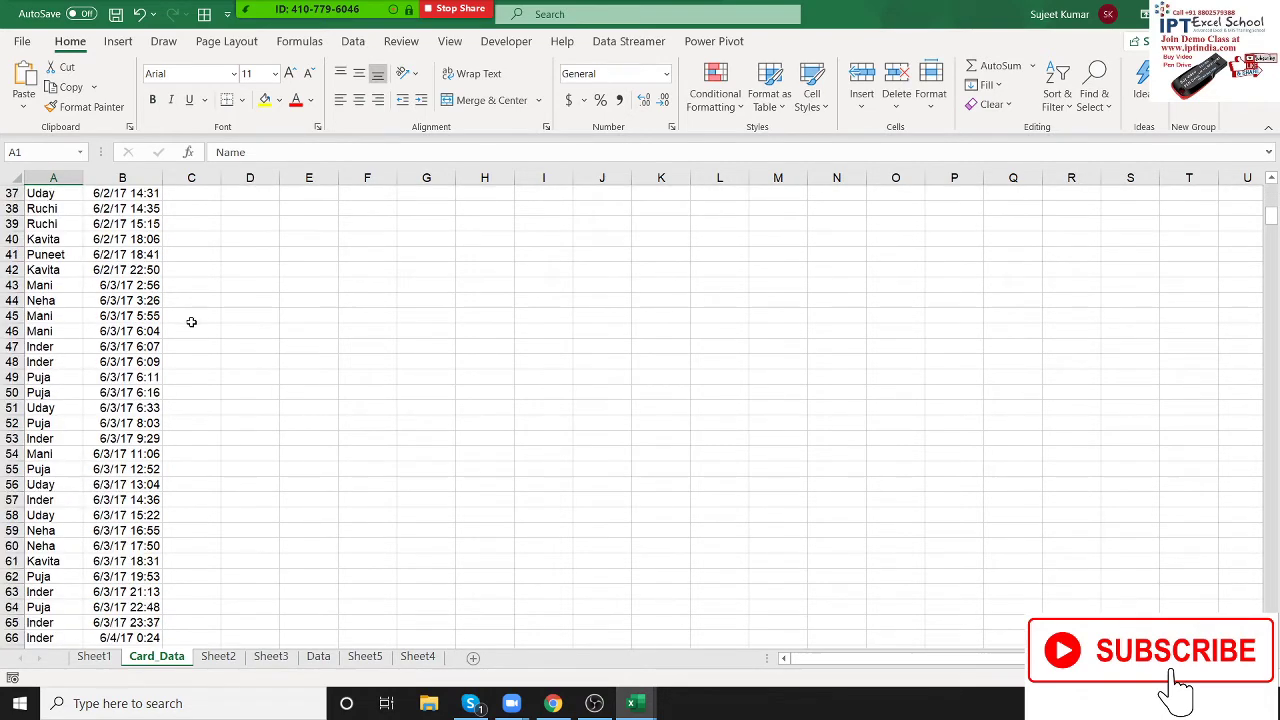
{"action": "scroll", "coordinate": [192, 318], "scroll_direction": "down", "scroll_amount": 5}
{"action": "scroll", "coordinate": [190, 303], "scroll_direction": "down", "scroll_amount": 12}
{"action": "scroll", "coordinate": [190, 303], "scroll_direction": "down", "scroll_amount": 6}
{"action": "scroll", "coordinate": [189, 300], "scroll_direction": "up", "scroll_amount": 7}
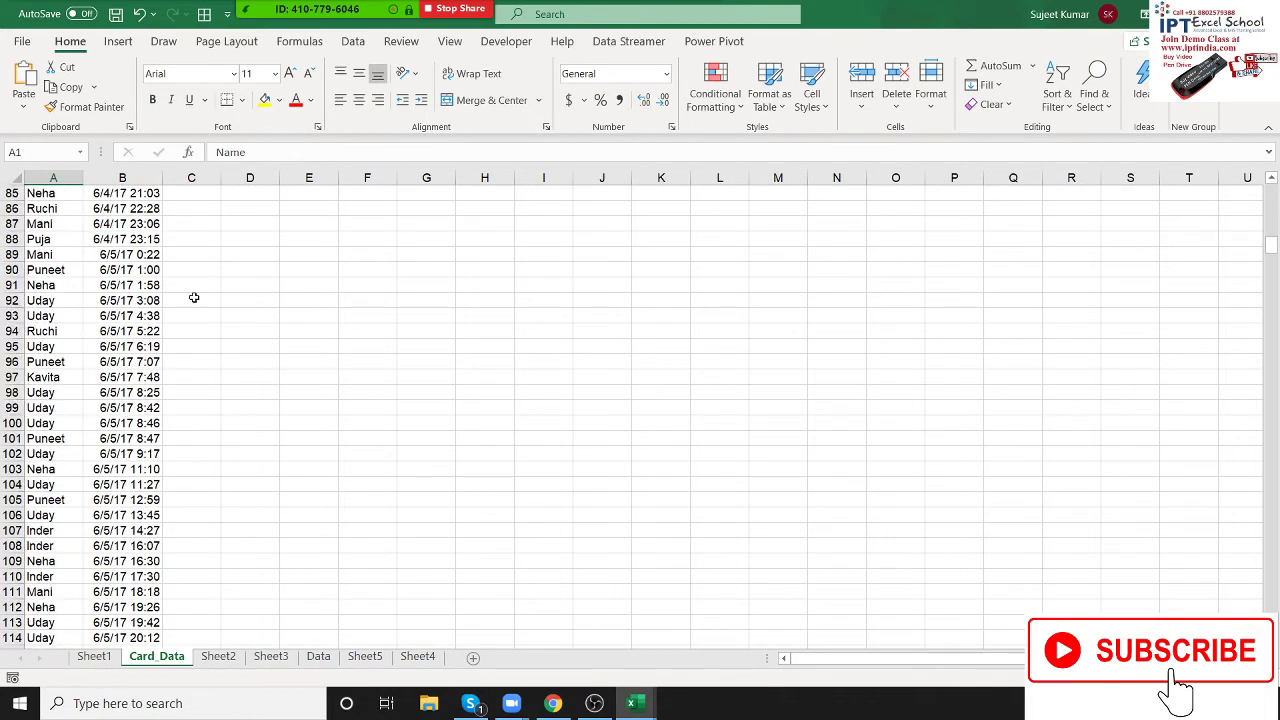
{"action": "scroll", "coordinate": [189, 300], "scroll_direction": "up", "scroll_amount": 13}
{"action": "scroll", "coordinate": [195, 297], "scroll_direction": "up", "scroll_amount": 6}
{"action": "scroll", "coordinate": [195, 297], "scroll_direction": "up", "scroll_amount": 7}
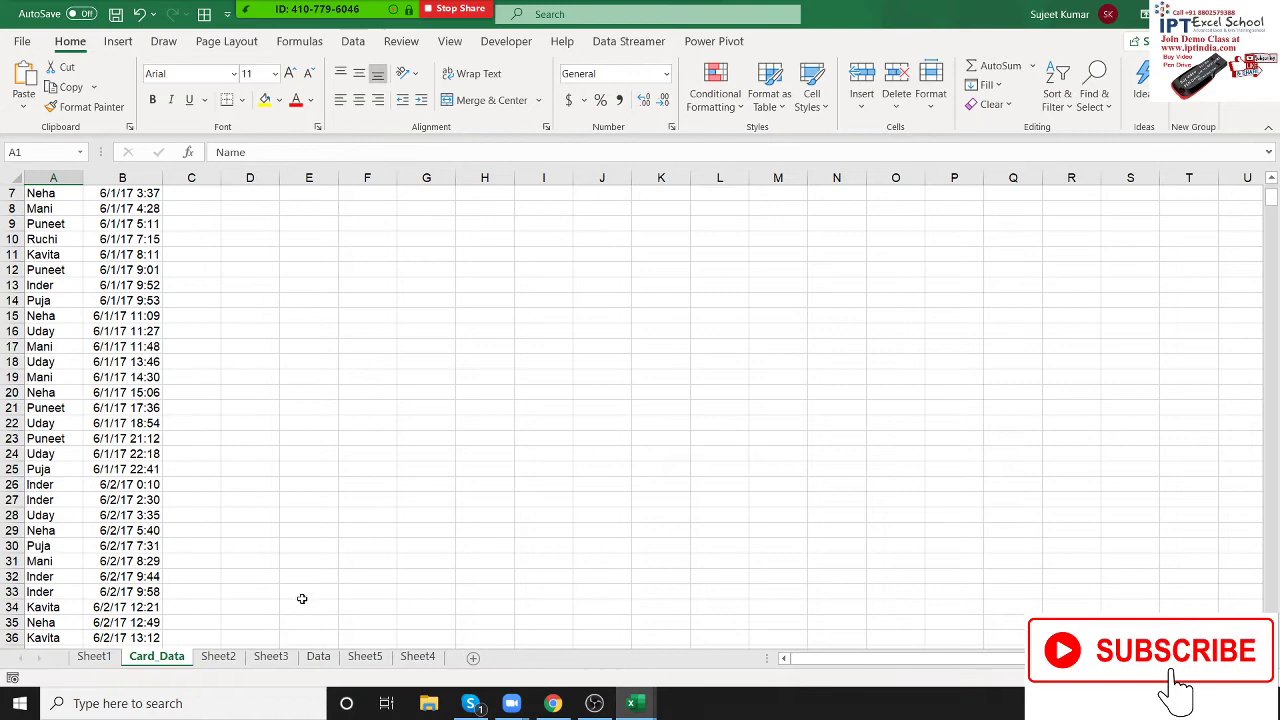
{"action": "left_click", "coordinate": [230, 658]}
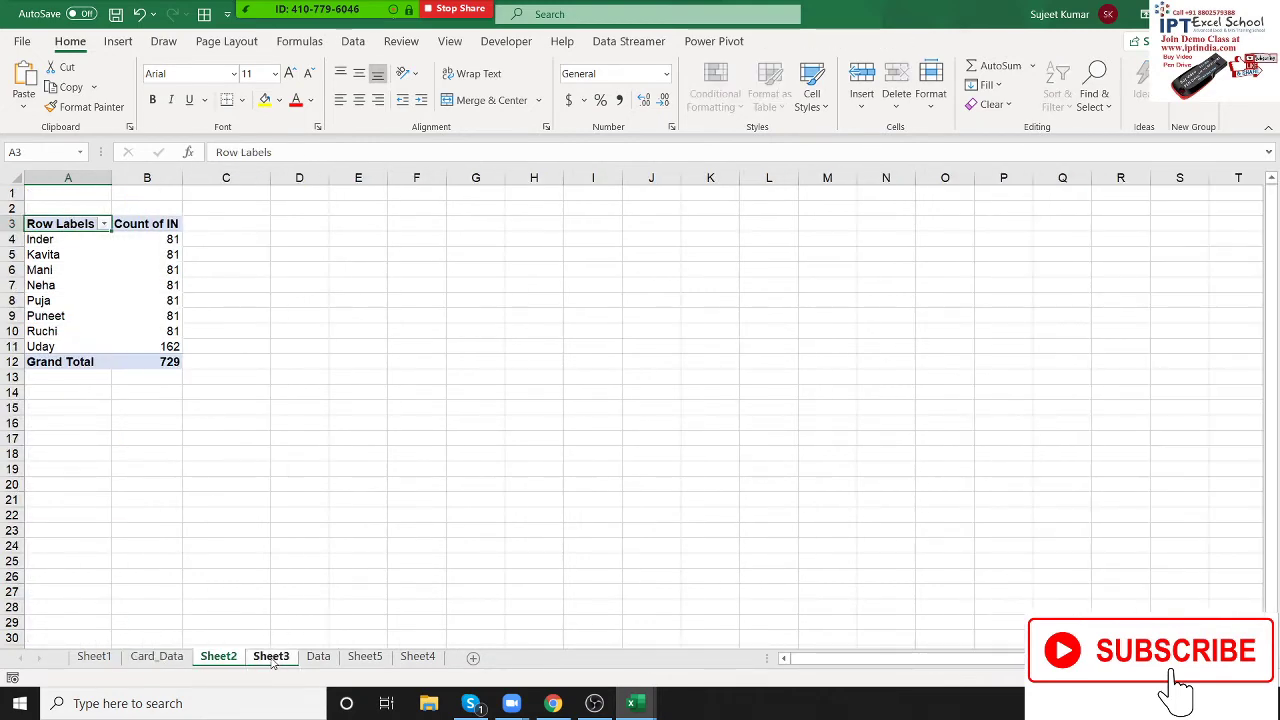
Step: Delete Sheet2 and Sheet3 from the workbook
{"action": "right_click", "coordinate": [272, 660]}
{"action": "left_click", "coordinate": [311, 424]}
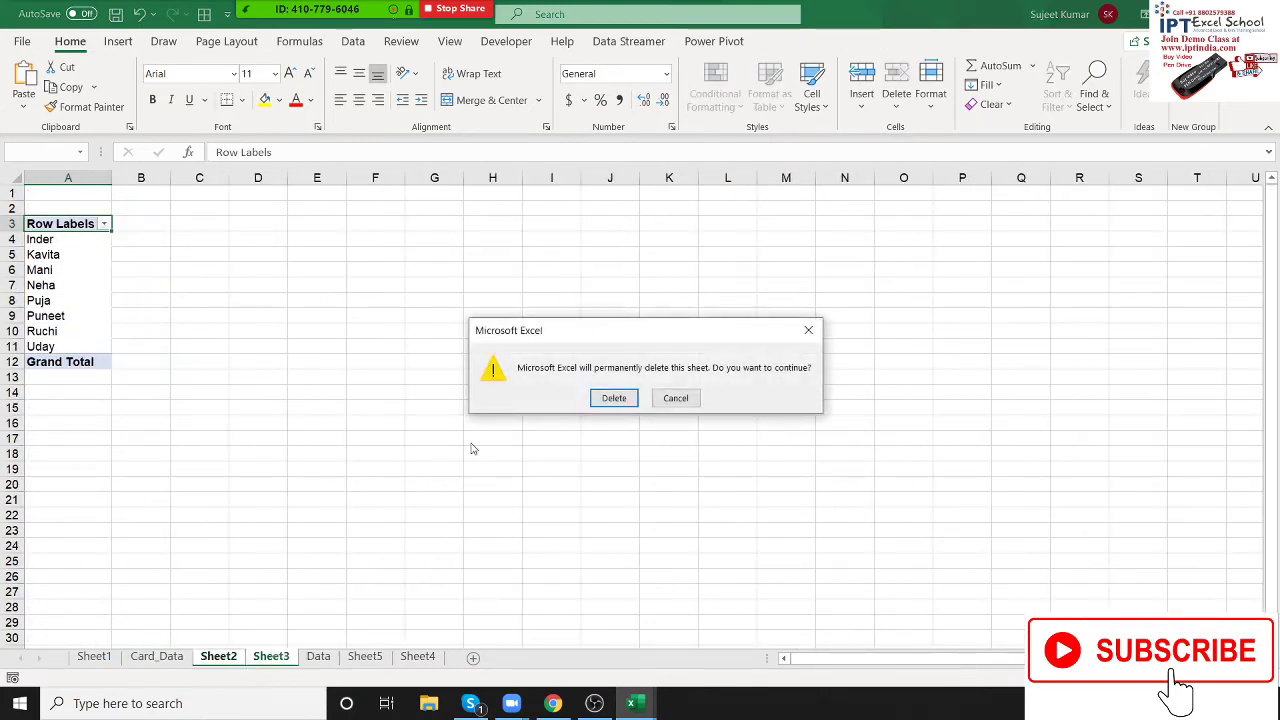
{"action": "left_click", "coordinate": [614, 398]}
Step: Switch between the Sheet5 and Sheet4 pivot tables, leaving Sheet4 in place
{"action": "left_click", "coordinate": [262, 658]}
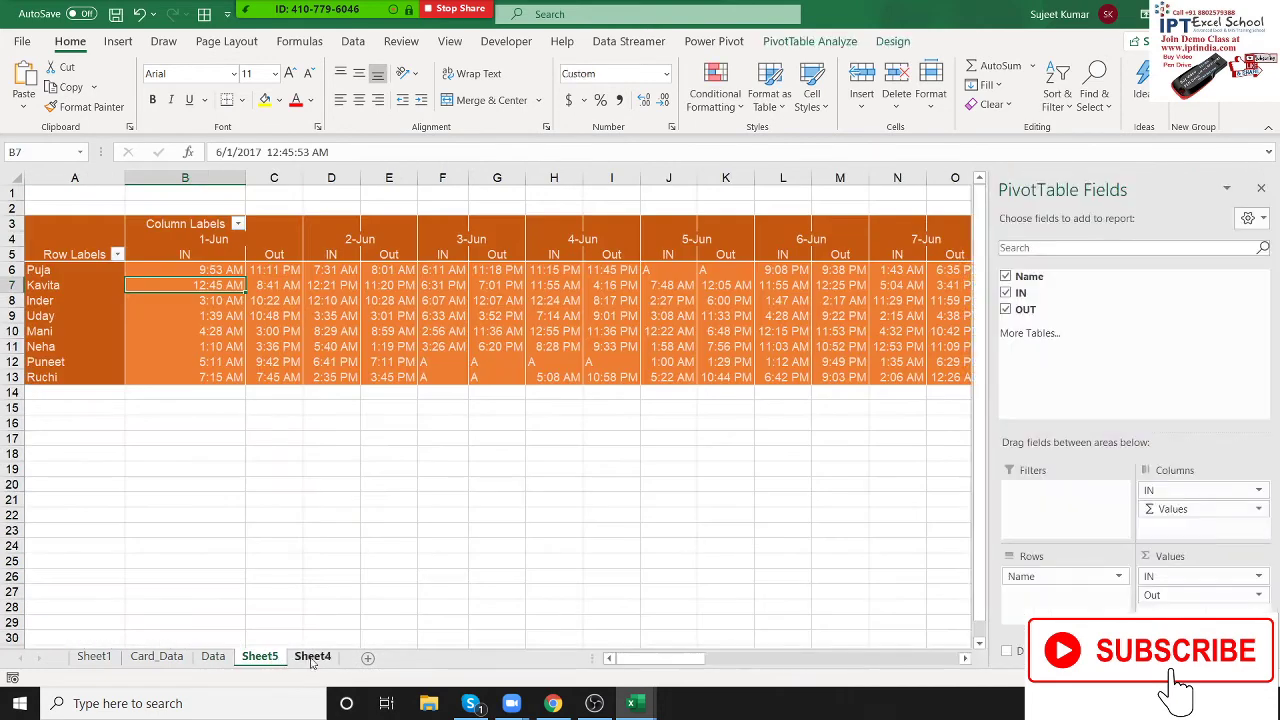
{"action": "right_click", "coordinate": [313, 660]}
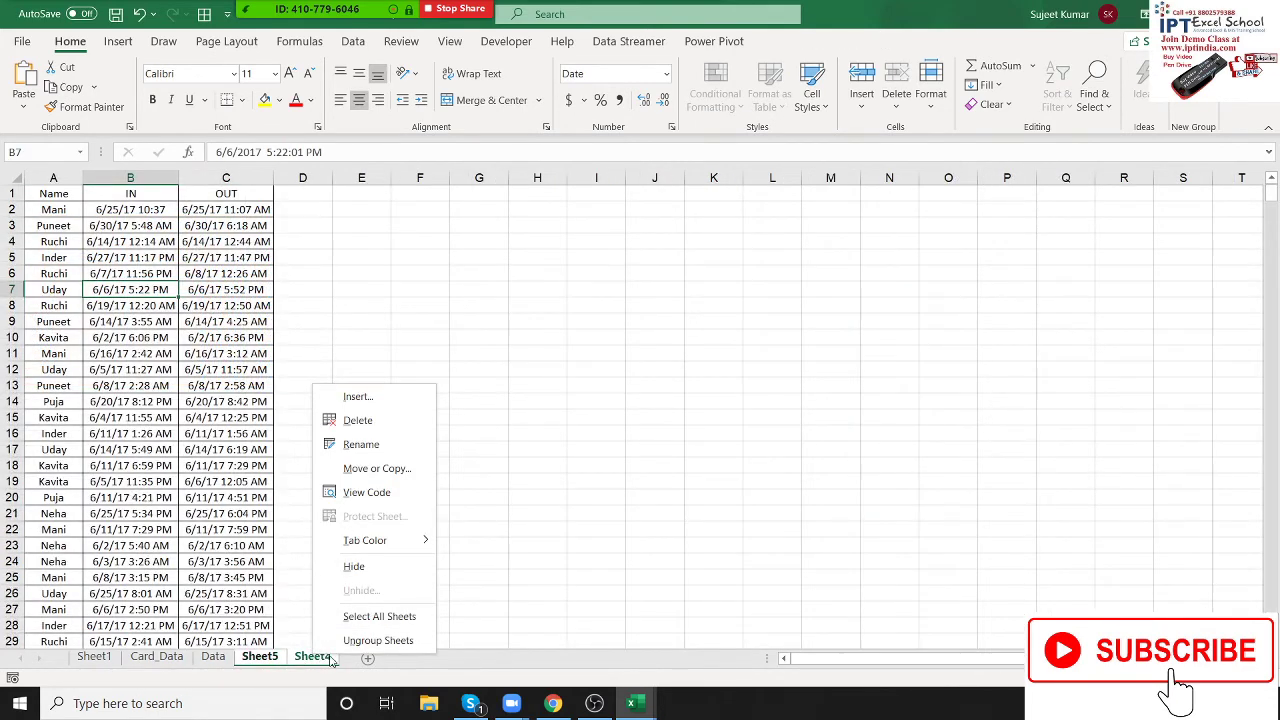
{"action": "left_click", "coordinate": [304, 662]}
{"action": "left_click", "coordinate": [274, 662]}
{"action": "left_click", "coordinate": [303, 662]}
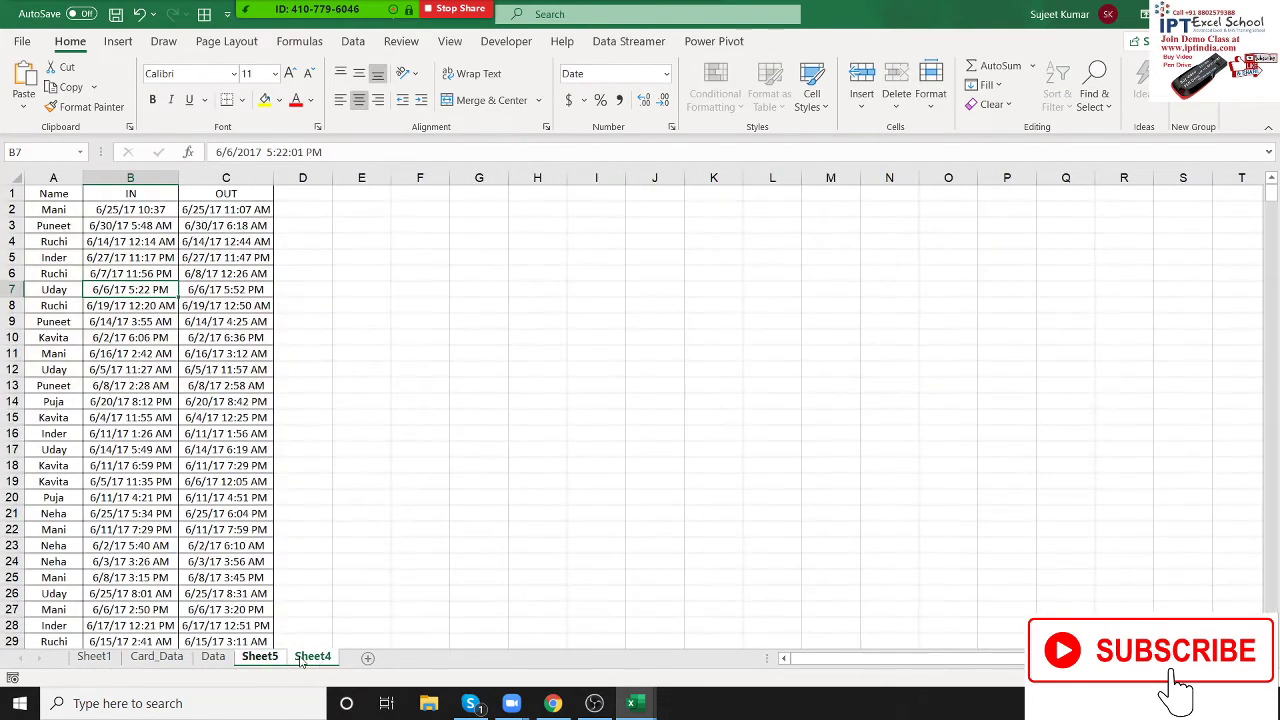
{"action": "left_click", "coordinate": [279, 662]}
{"action": "right_click", "coordinate": [313, 660]}
{"action": "left_click", "coordinate": [272, 582]}
Step: Compare timestamps in B22/C22 on Data with B23/C23 on Sheet4
{"action": "left_click", "coordinate": [214, 657]}
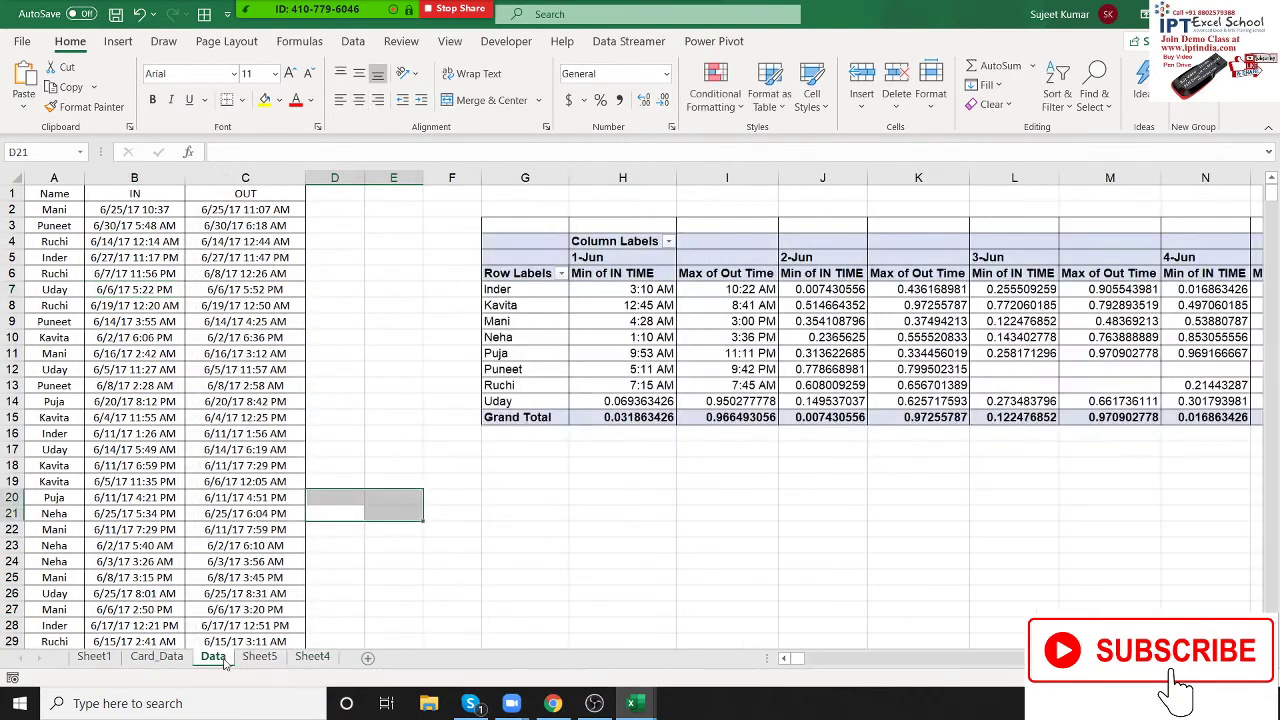
{"action": "left_click", "coordinate": [230, 537]}
{"action": "left_click", "coordinate": [148, 525]}
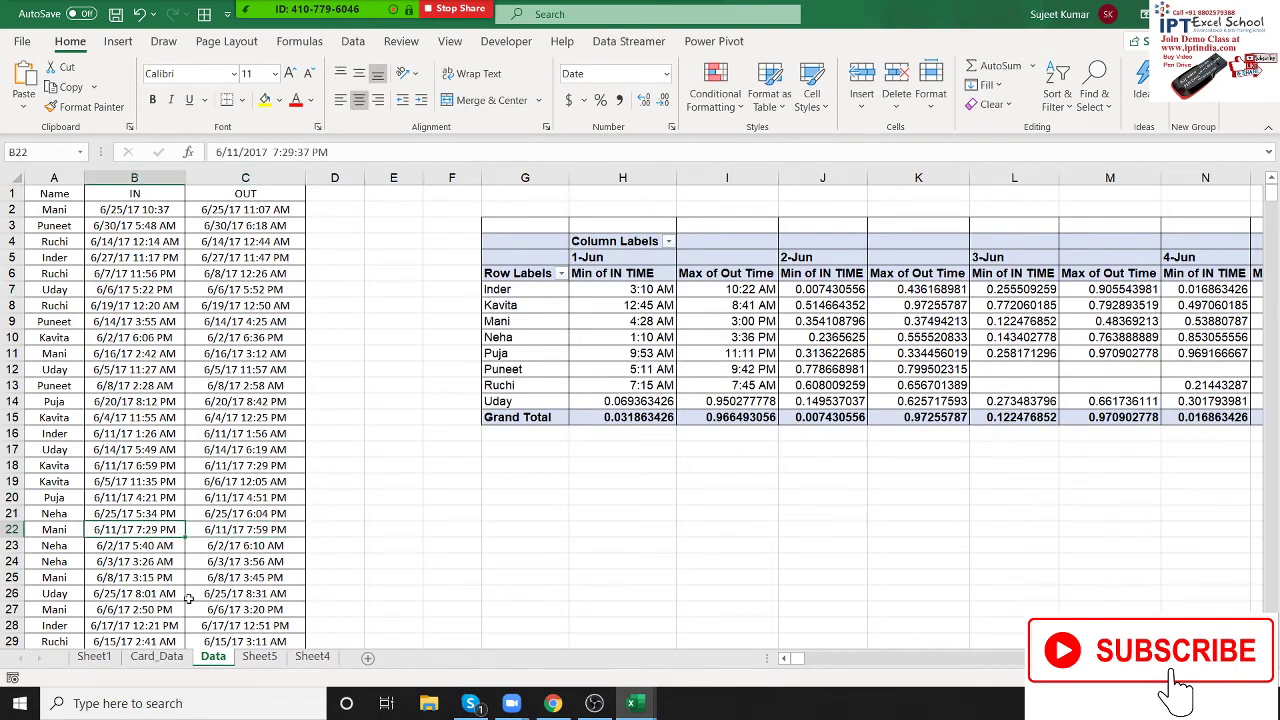
{"action": "left_click", "coordinate": [312, 657]}
{"action": "left_click", "coordinate": [226, 548]}
{"action": "left_click", "coordinate": [142, 545]}
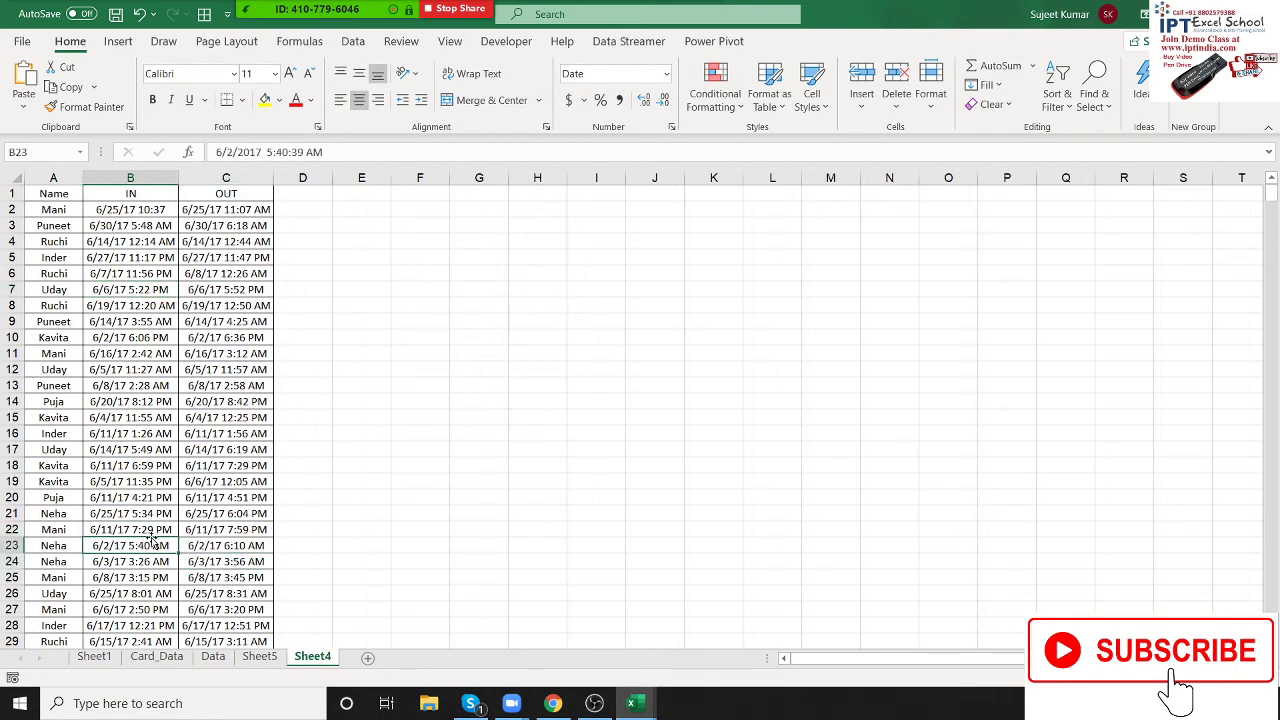
{"action": "left_click", "coordinate": [305, 641]}
Step: Delete Sheet4 permanently
{"action": "right_click", "coordinate": [314, 657]}
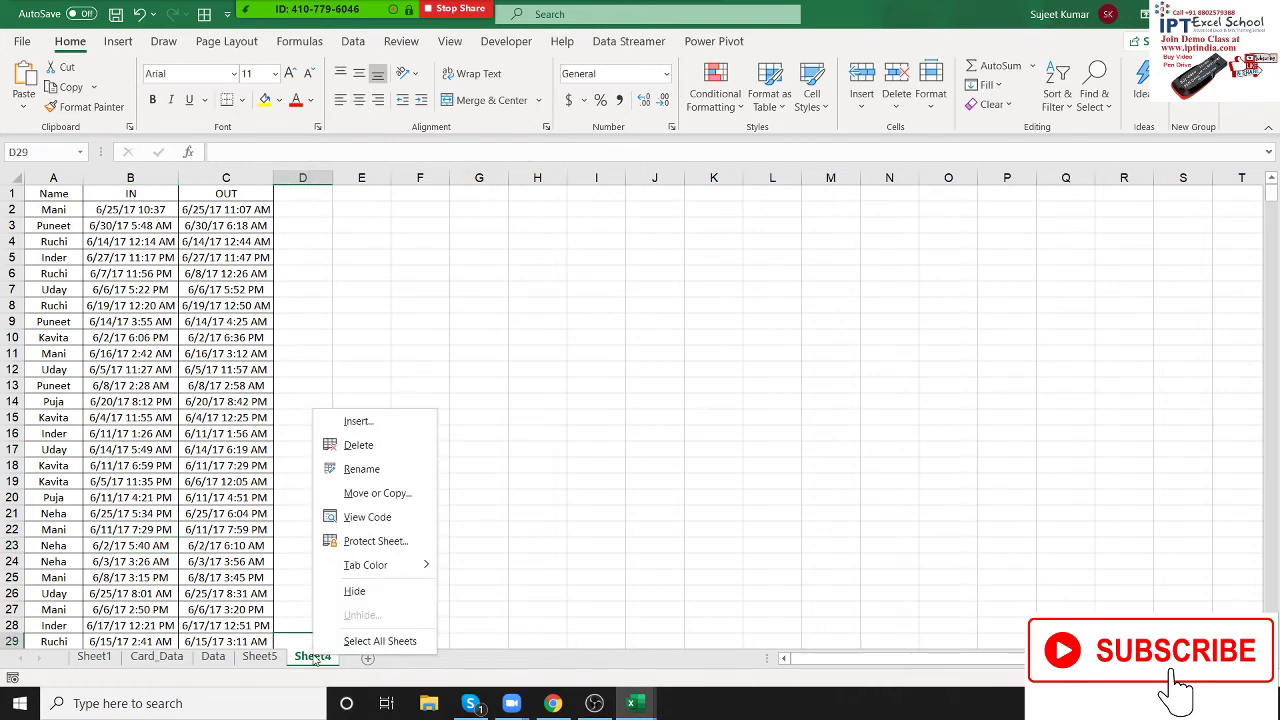
{"action": "left_click", "coordinate": [358, 445]}
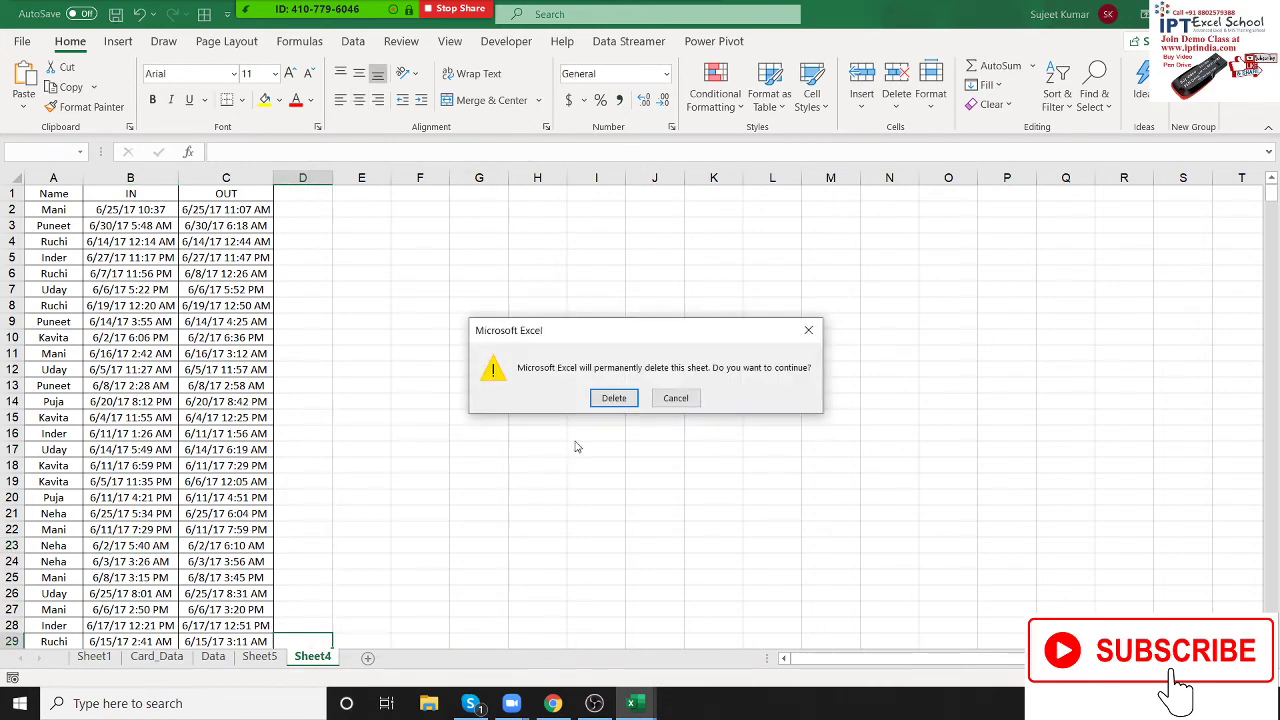
{"action": "left_click", "coordinate": [603, 401]}
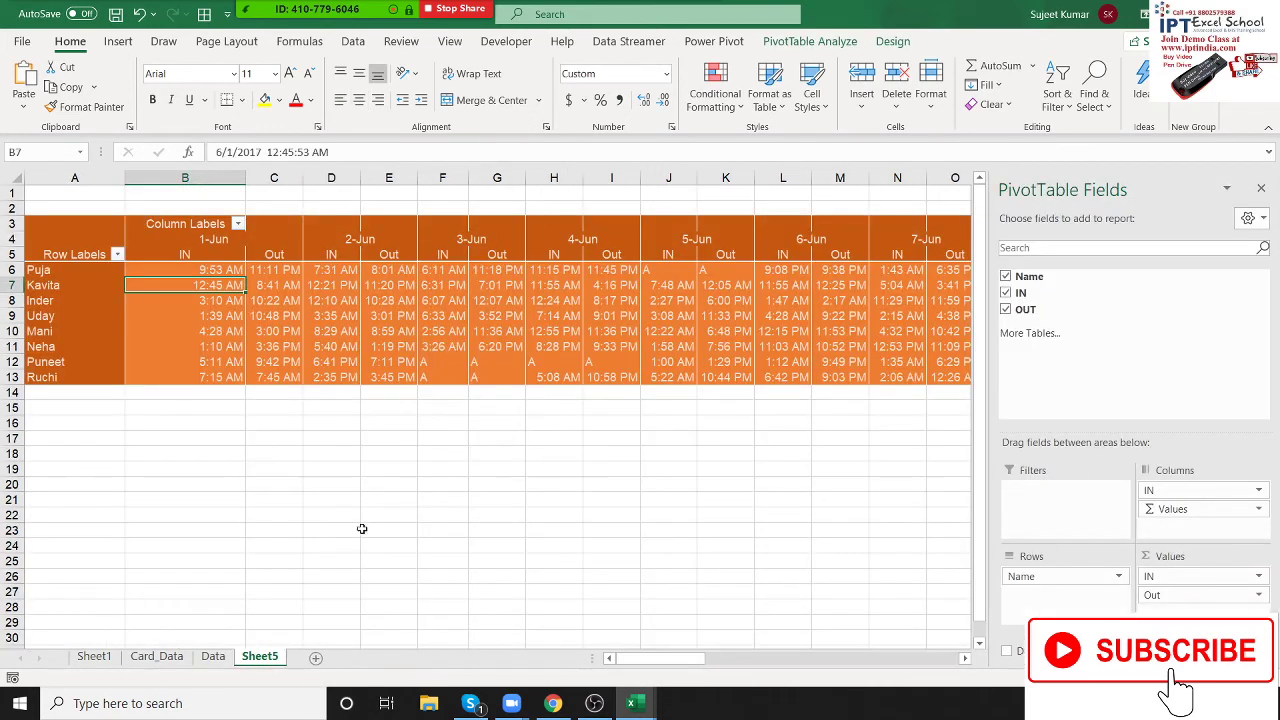
Step: Delete Sheet1, leaving Card_Data, Data and Sheet5
{"action": "left_click", "coordinate": [165, 658]}
{"action": "left_click", "coordinate": [213, 657]}
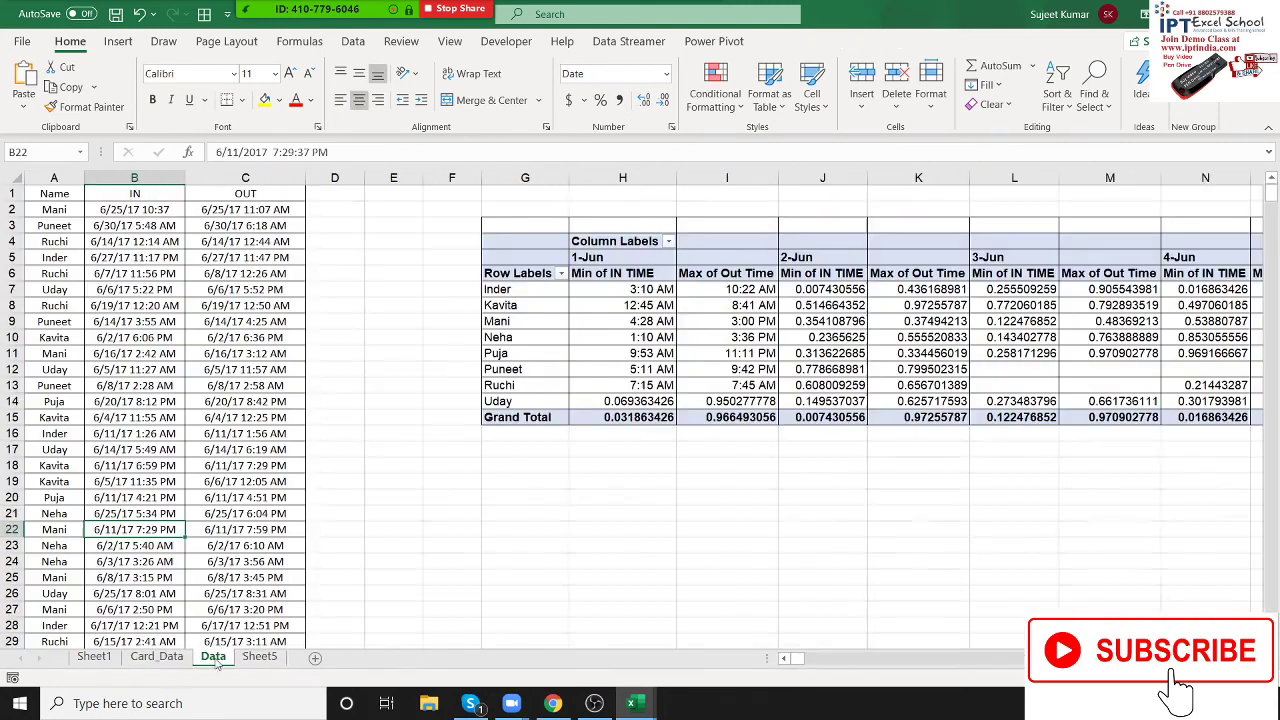
{"action": "left_click", "coordinate": [110, 657]}
{"action": "right_click", "coordinate": [109, 659]}
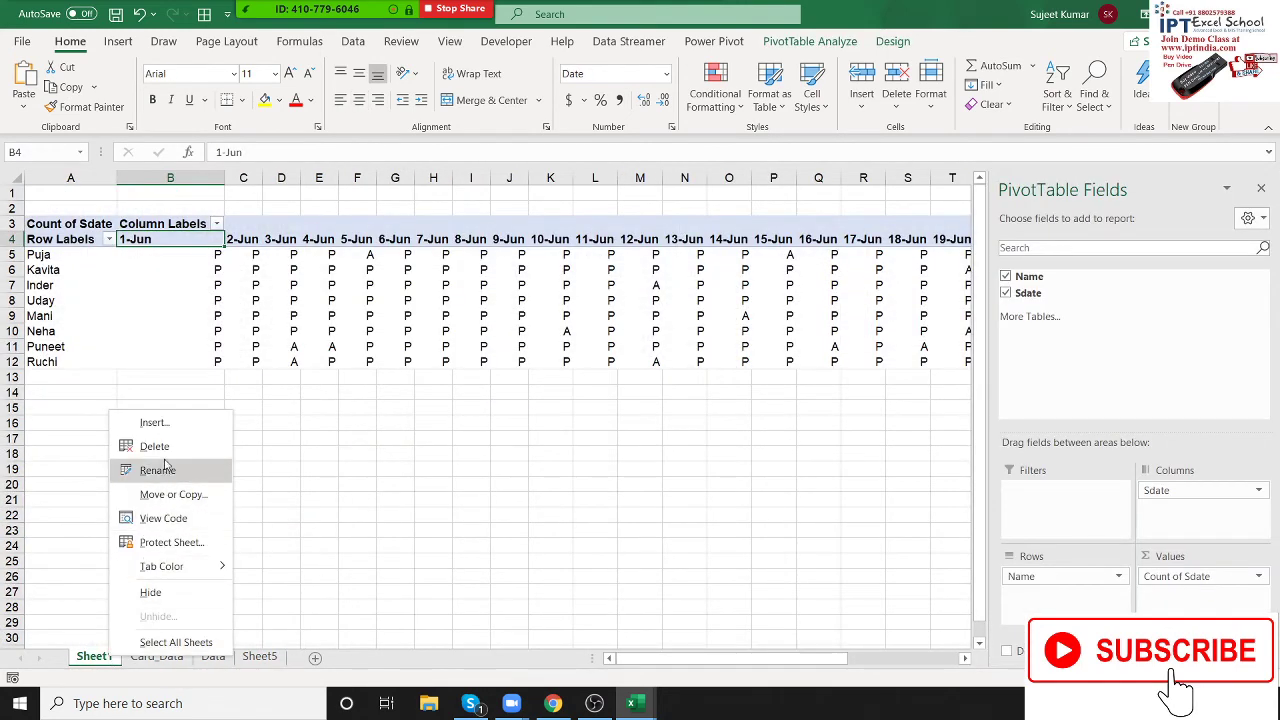
{"action": "left_click", "coordinate": [158, 446]}
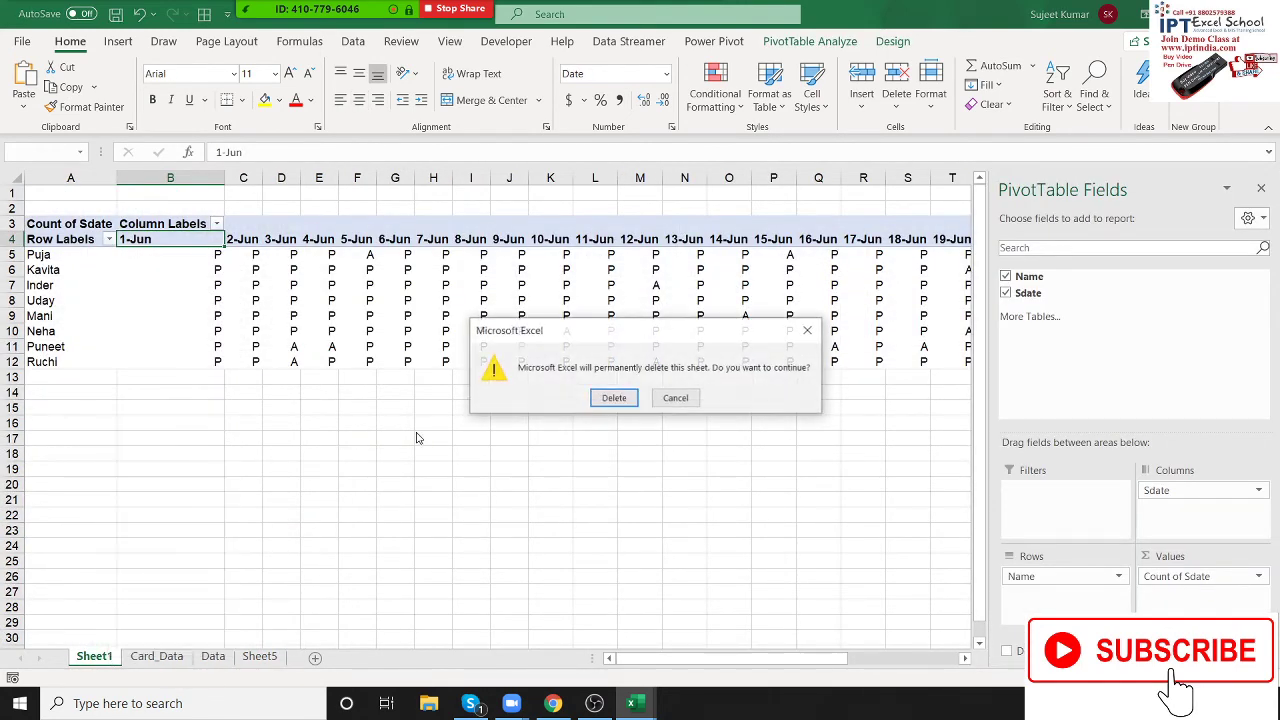
{"action": "left_click", "coordinate": [612, 398]}
Step: Check the Card_Data Sdate timestamps down to the last entry, ending on cell A1
{"action": "left_click", "coordinate": [102, 347]}
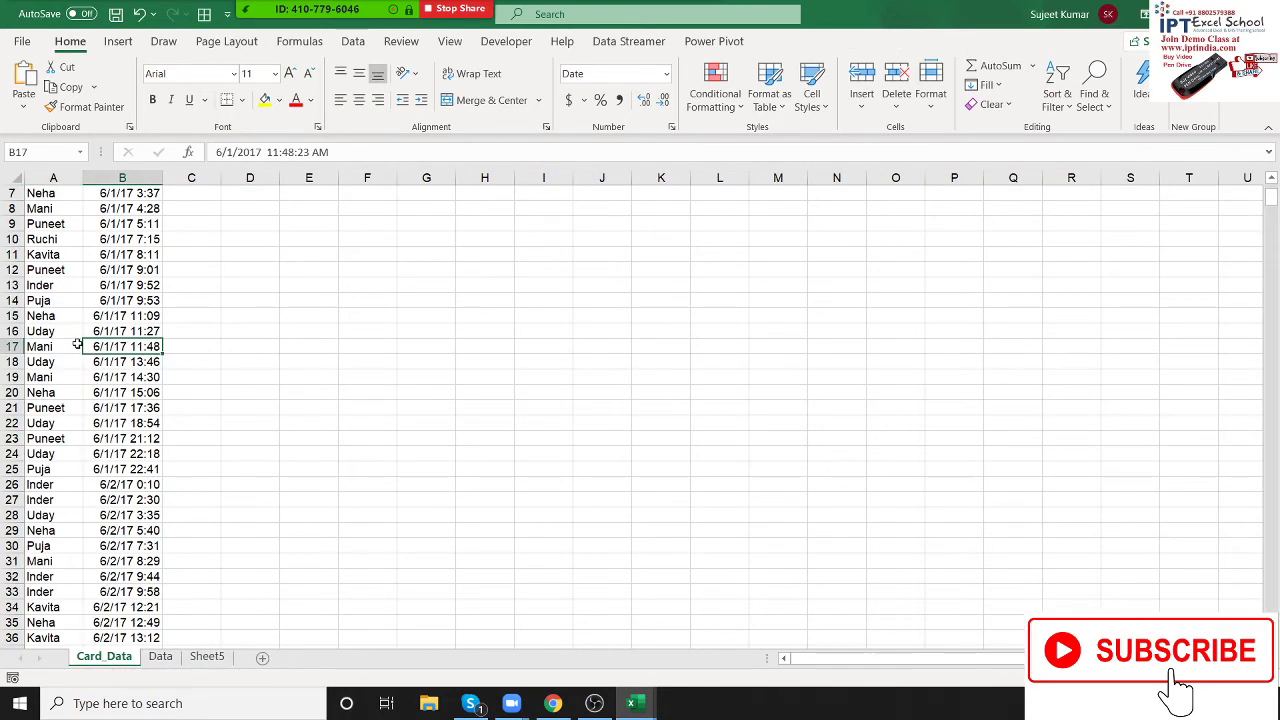
{"action": "left_click", "coordinate": [77, 344]}
{"action": "key", "text": "ctrl+Up"}
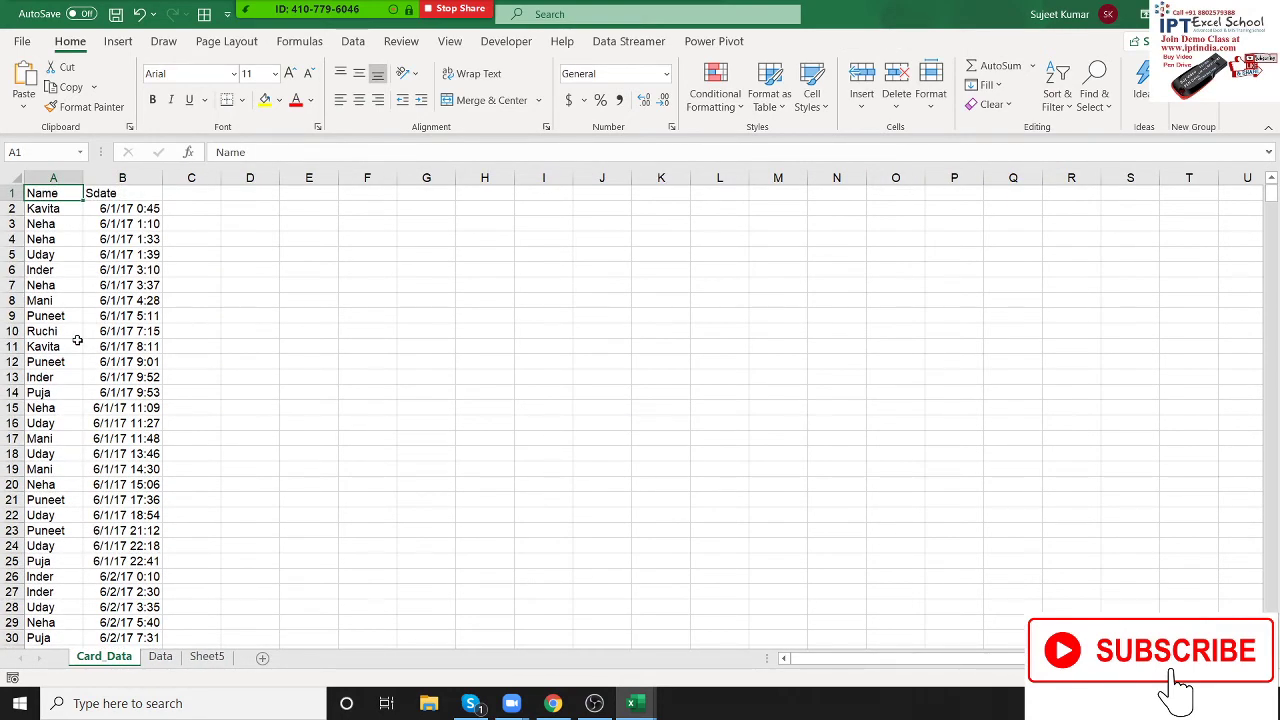
{"action": "key", "text": "Right"}
{"action": "key", "text": "Down"}
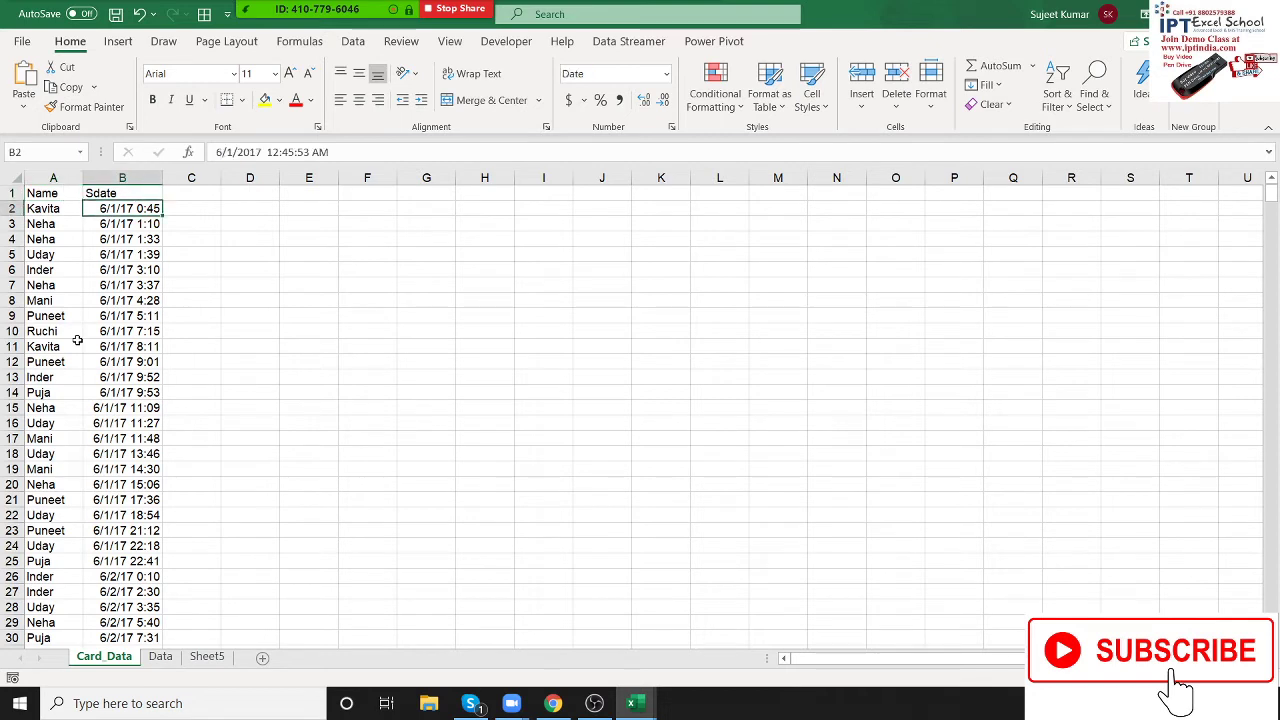
{"action": "key", "text": "Down"}
{"action": "key", "text": "Down"}
{"action": "key", "text": "Down"}
{"action": "key", "text": "Down"}
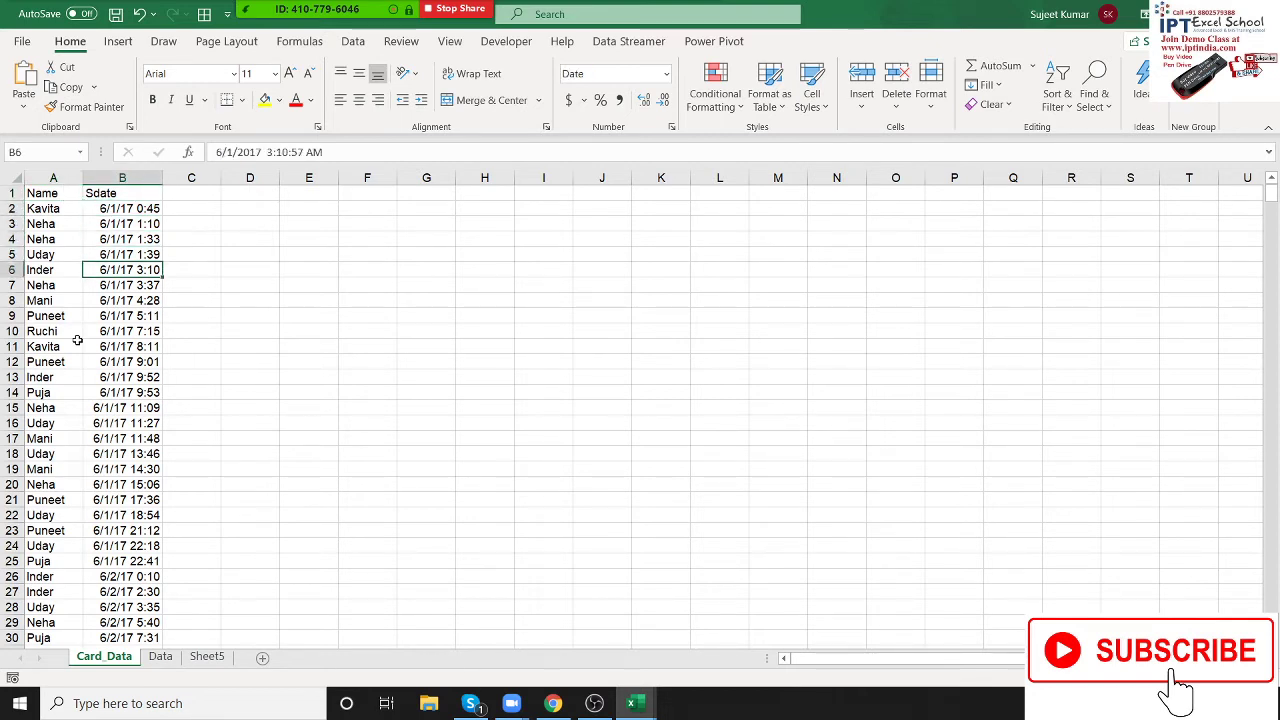
{"action": "key", "text": "Down"}
{"action": "key", "text": "Down"}
{"action": "key", "text": "Down"}
{"action": "key", "text": "Down"}
{"action": "key", "text": "Up"}
{"action": "key", "text": "Up"}
{"action": "key", "text": "shift+Up"}
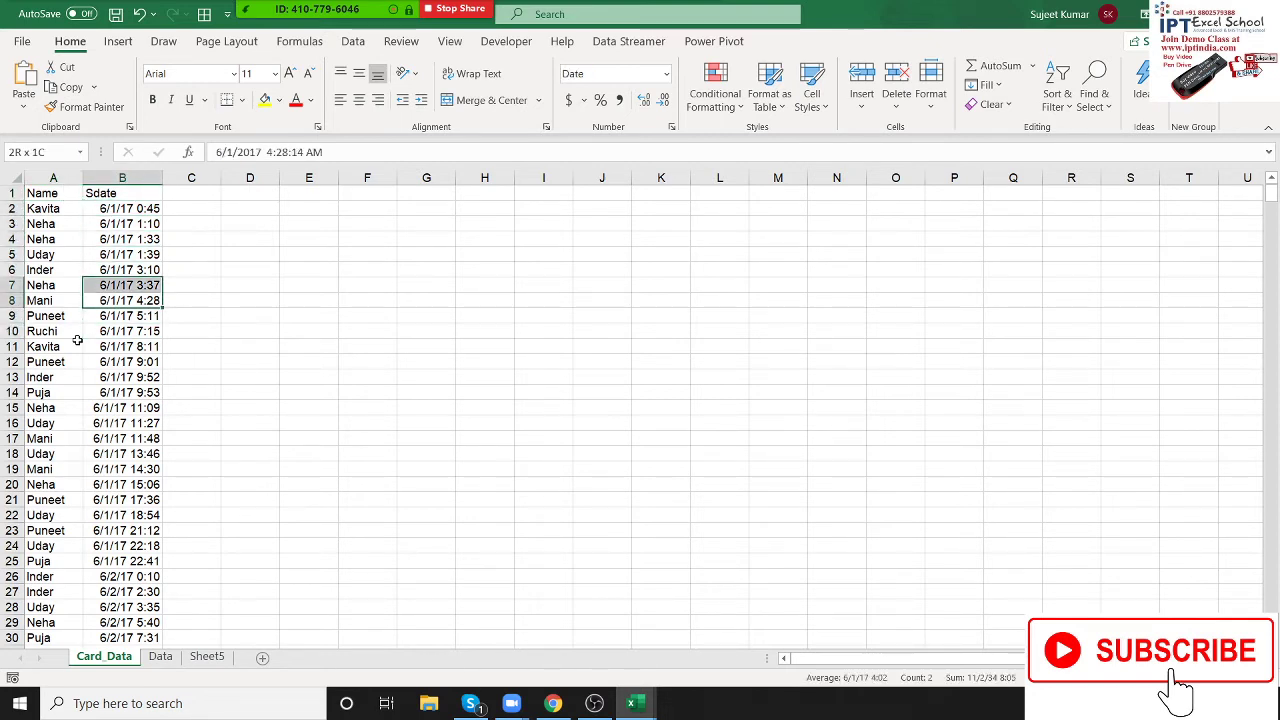
{"action": "key", "text": "shift+Up"}
{"action": "key", "text": "shift+Up"}
{"action": "key", "text": "shift+Up"}
{"action": "key", "text": "shift+Up"}
{"action": "key", "text": "shift+Up"}
{"action": "key", "text": "ctrl+Down"}
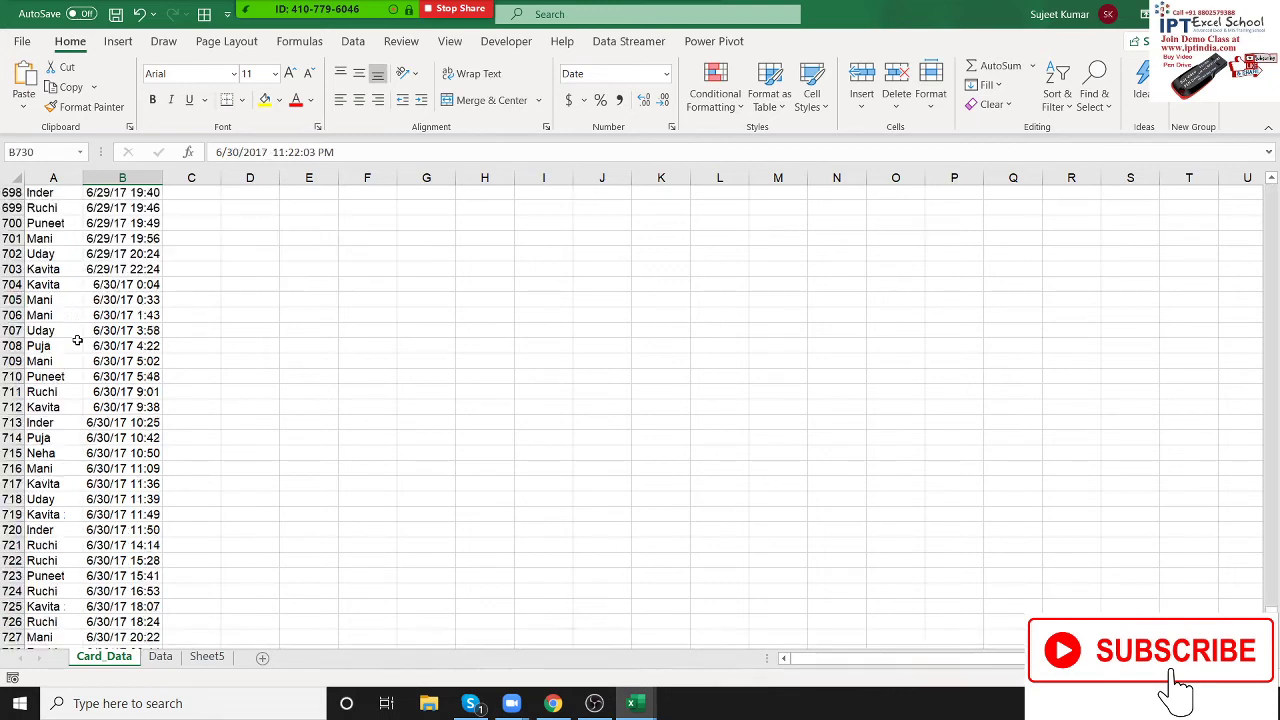
{"action": "key", "text": "ctrl+Up"}
{"action": "key", "text": "Left"}
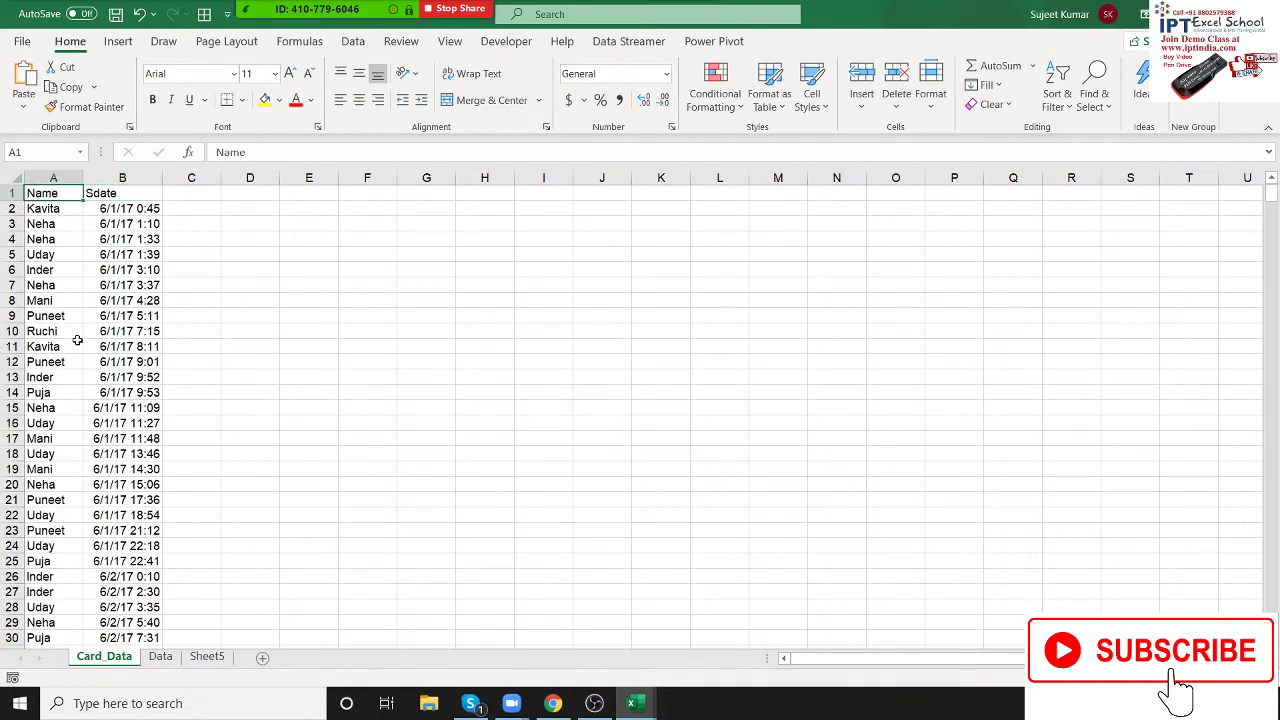
Step: Insert a PivotTable from Card_Data!$A$1:$B$730 on a new worksheet
{"action": "left_click", "coordinate": [138, 48]}
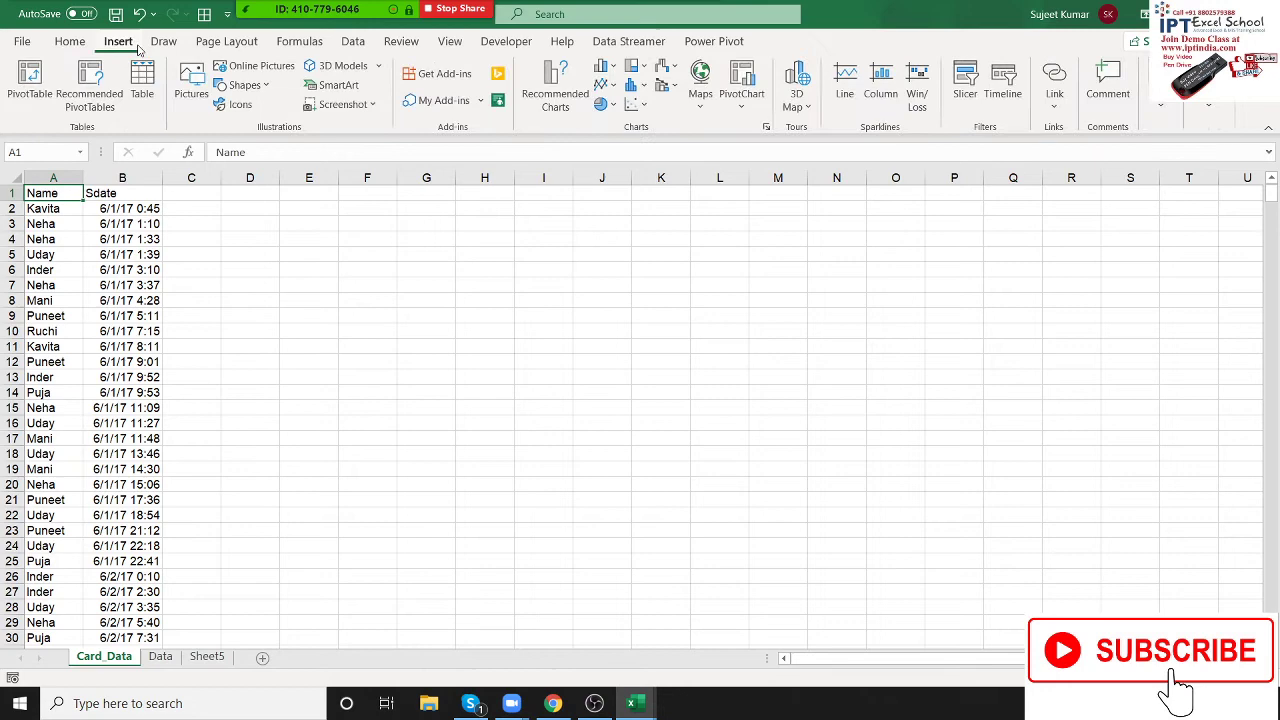
{"action": "left_click", "coordinate": [32, 82]}
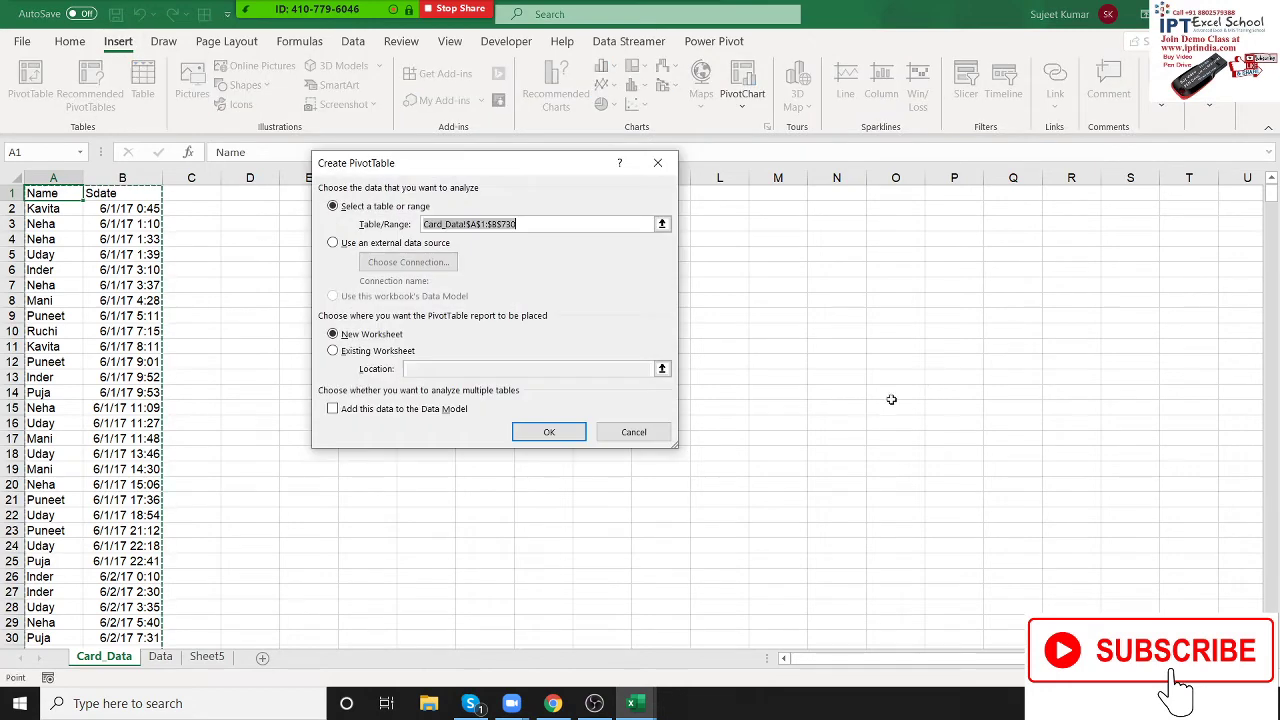
{"action": "left_click", "coordinate": [550, 432]}
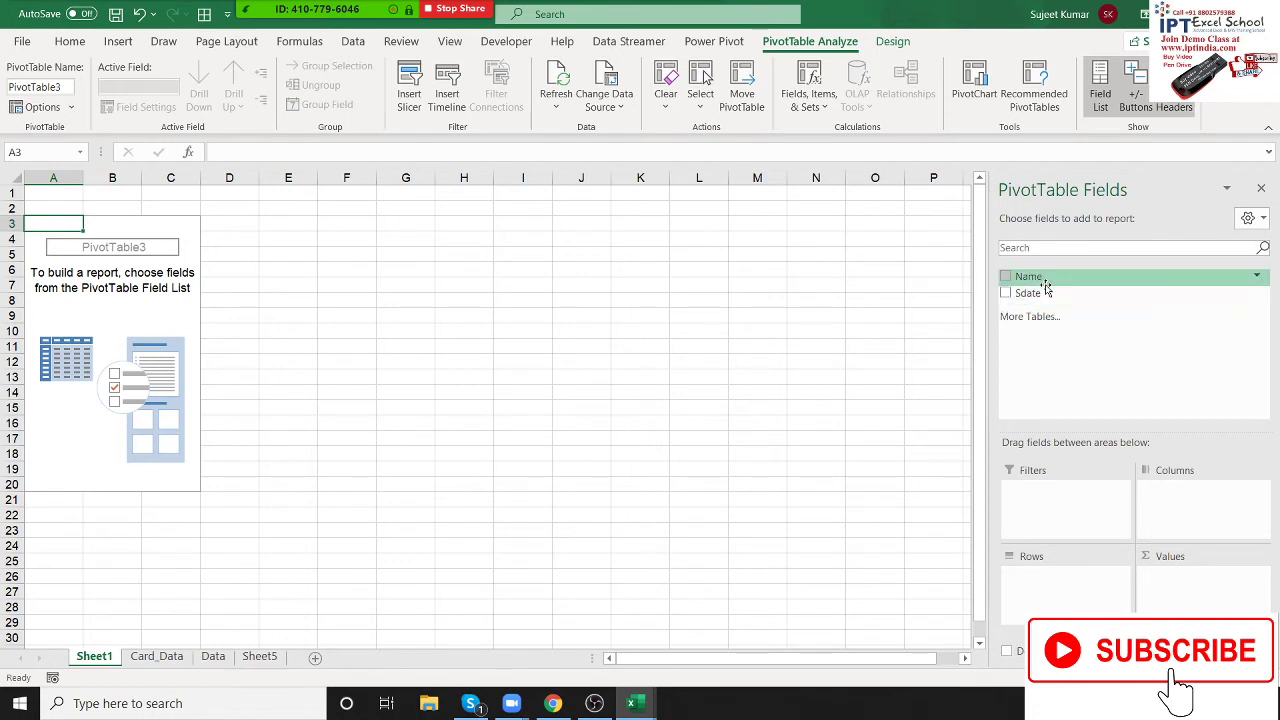
Step: Put Name in Rows and Sdate in Columns, then ungroup the dates into raw timestamps
{"action": "left_click_drag", "start_coordinate": [1045, 282], "coordinate": [1060, 610]}
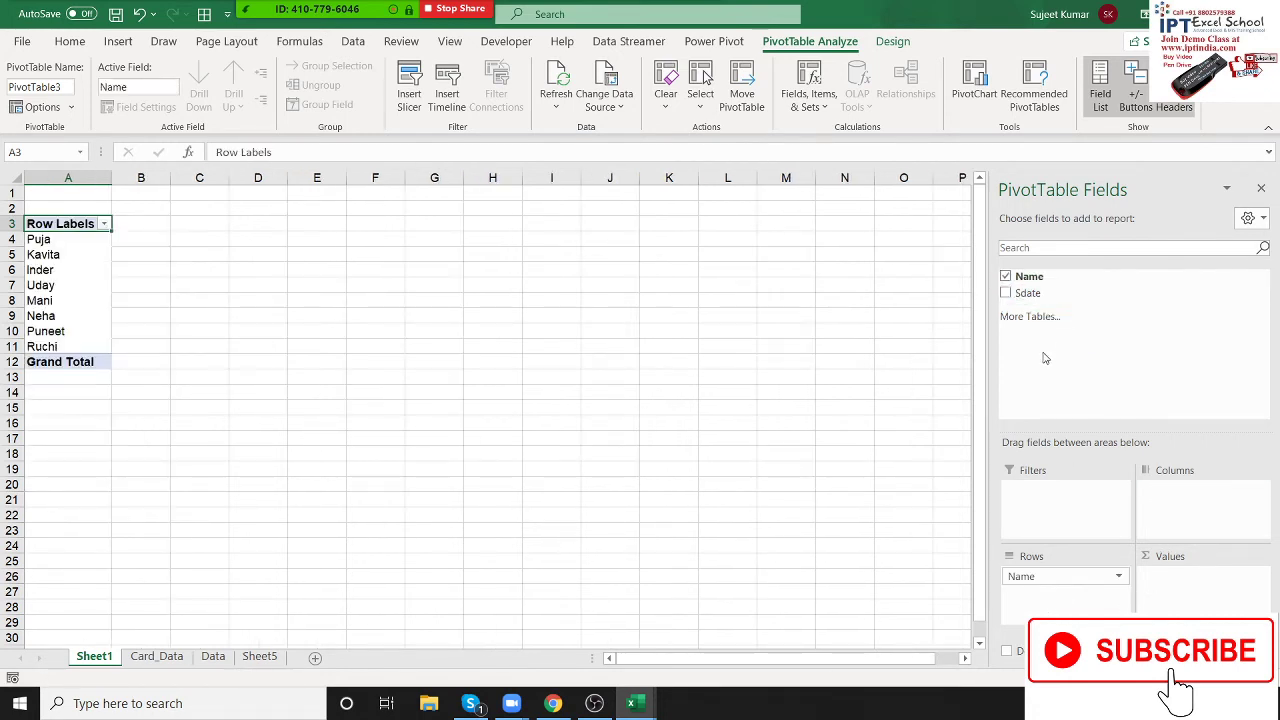
{"action": "left_click_drag", "start_coordinate": [1040, 292], "coordinate": [1193, 505]}
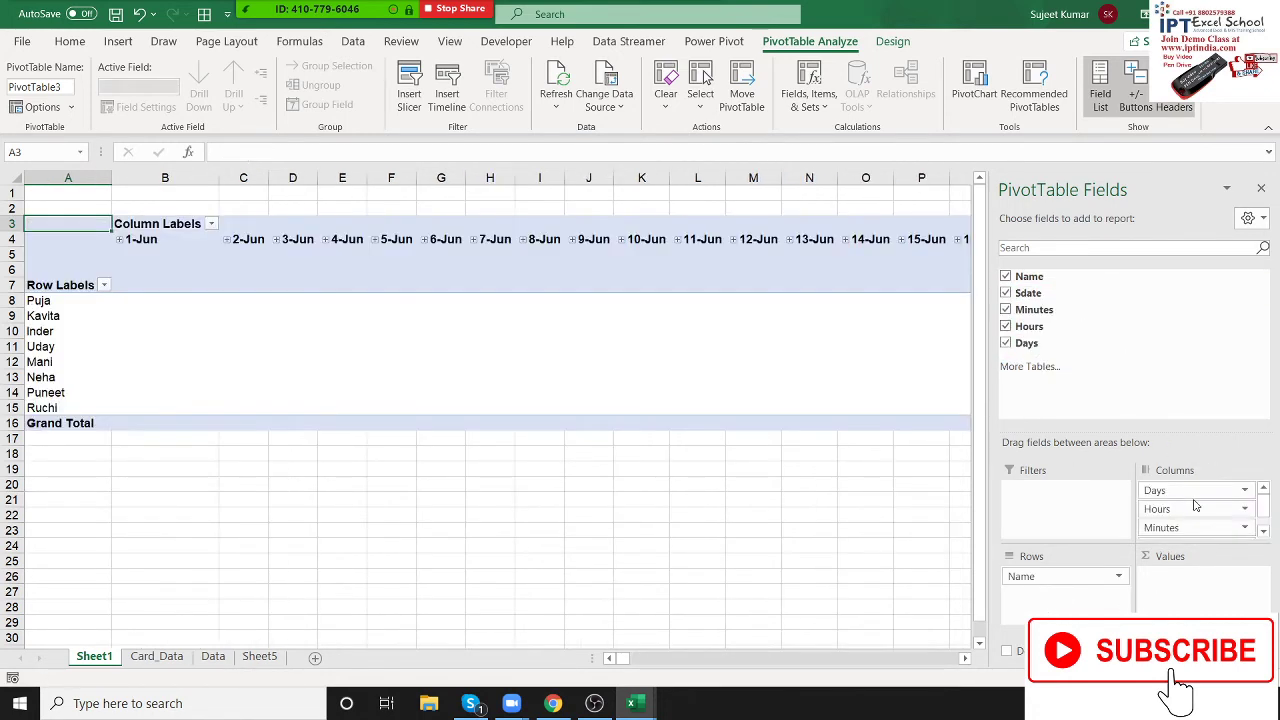
{"action": "left_click", "coordinate": [168, 240]}
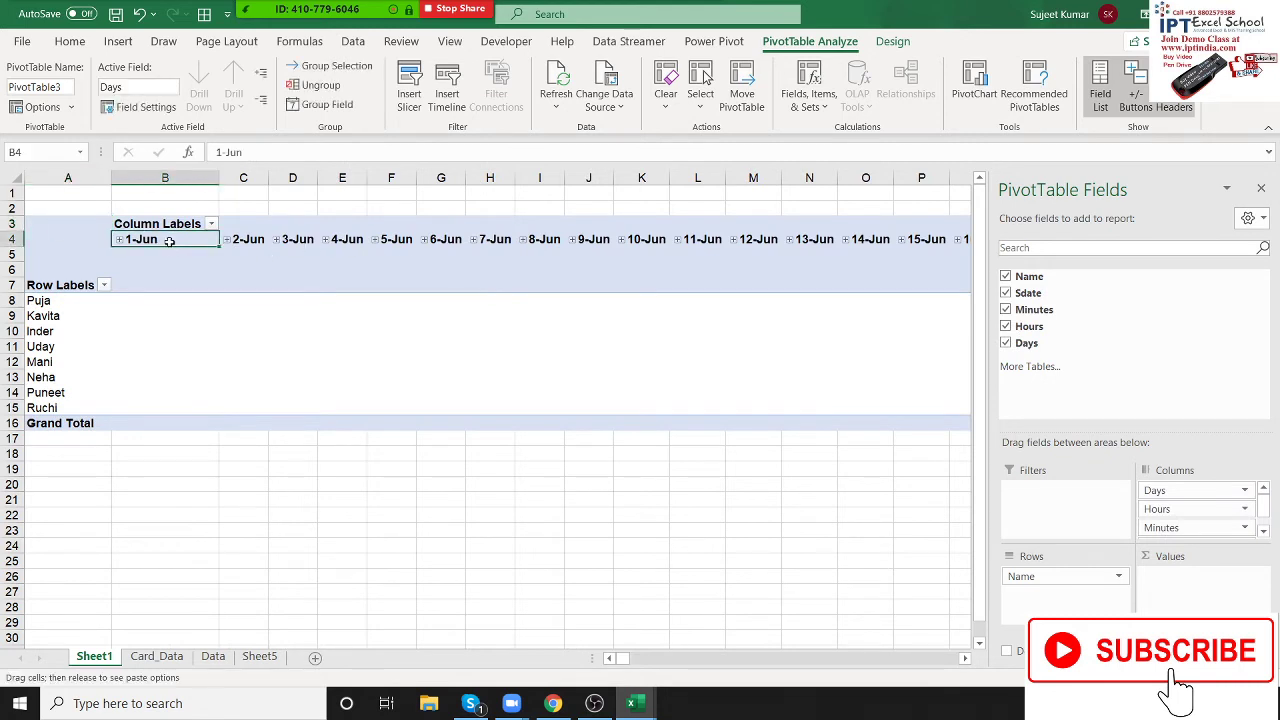
{"action": "right_click", "coordinate": [168, 240]}
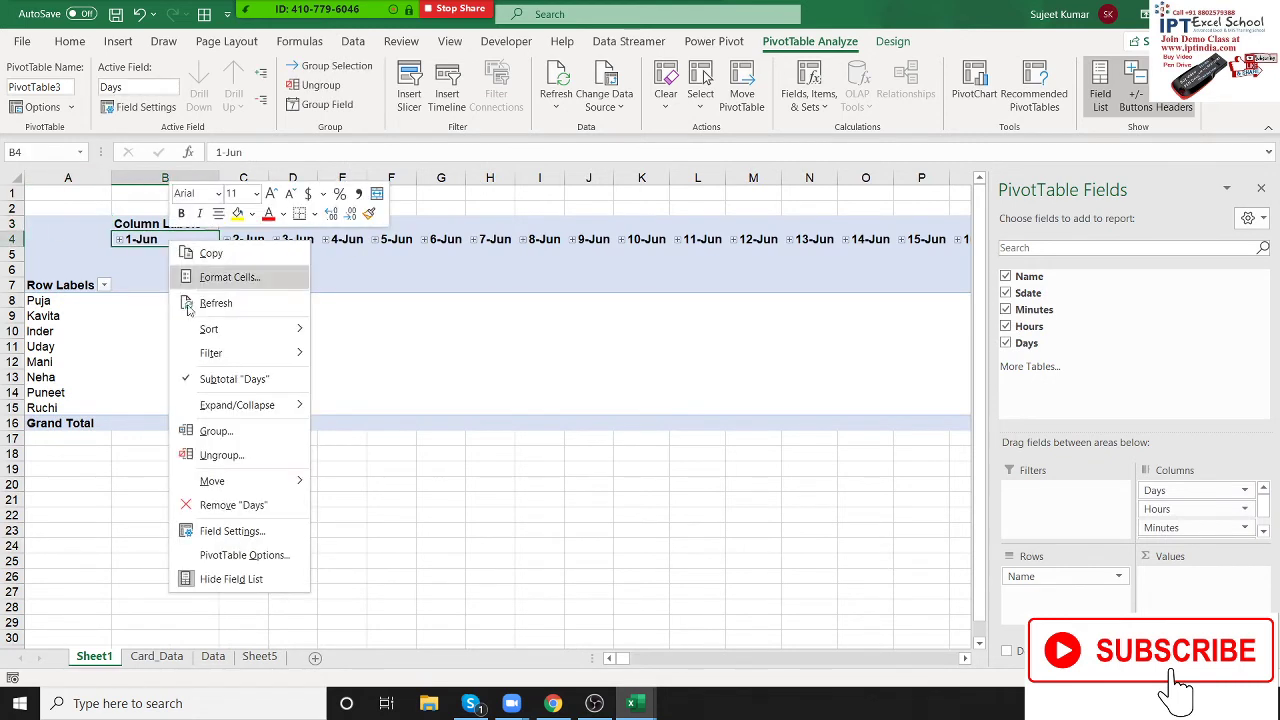
{"action": "left_click", "coordinate": [236, 456]}
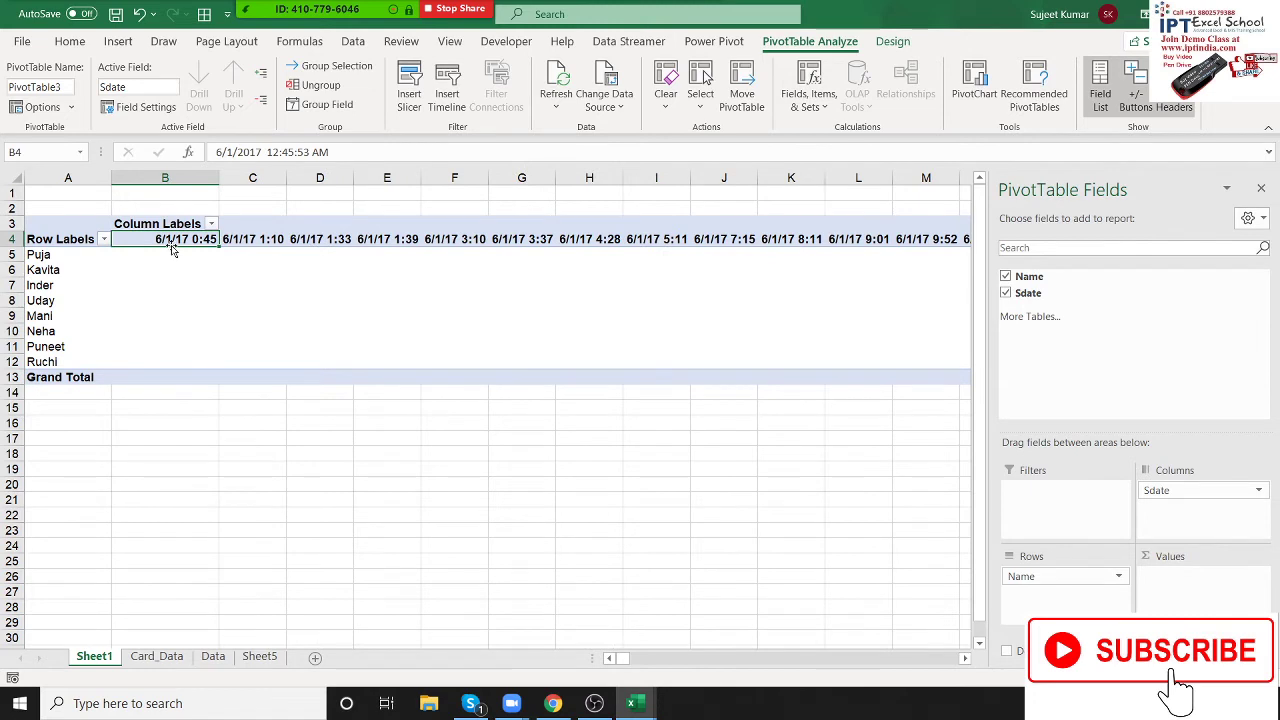
Step: Group the timestamps by Days from 1-Jun and count Sdate as the values
{"action": "right_click", "coordinate": [174, 246]}
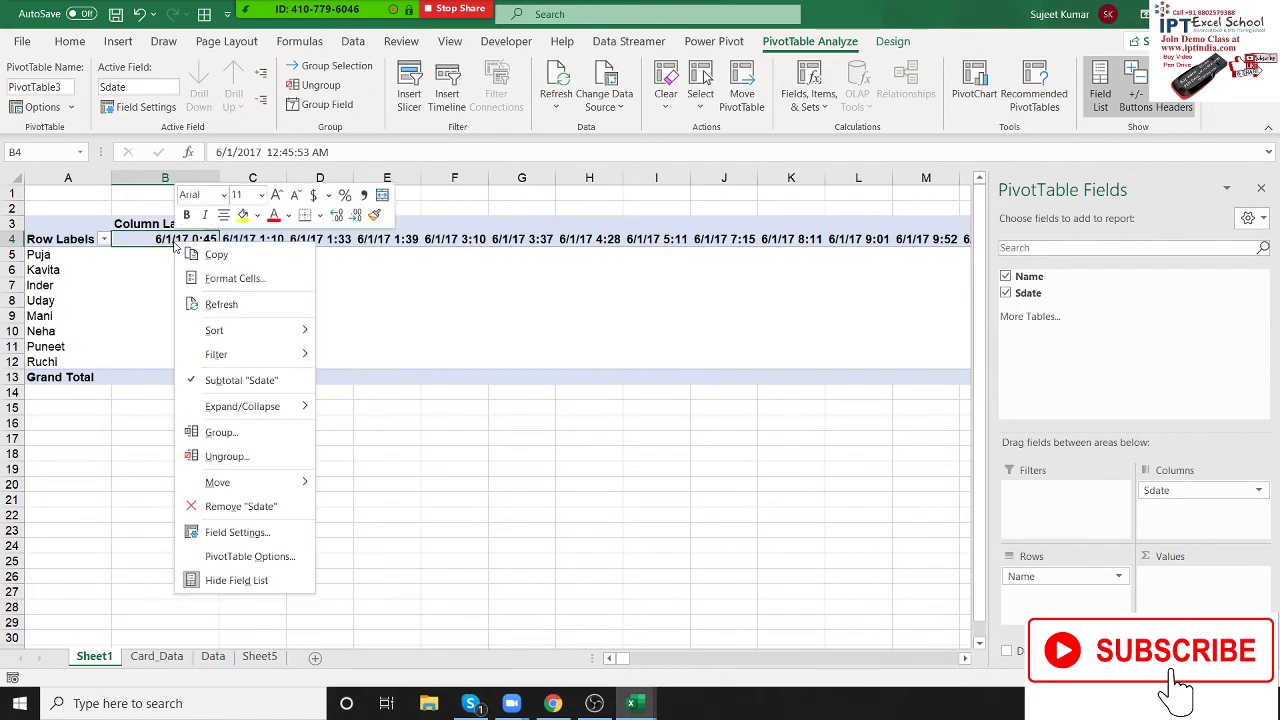
{"action": "left_click", "coordinate": [222, 432]}
{"action": "left_click", "coordinate": [206, 438]}
{"action": "left_click", "coordinate": [206, 449]}
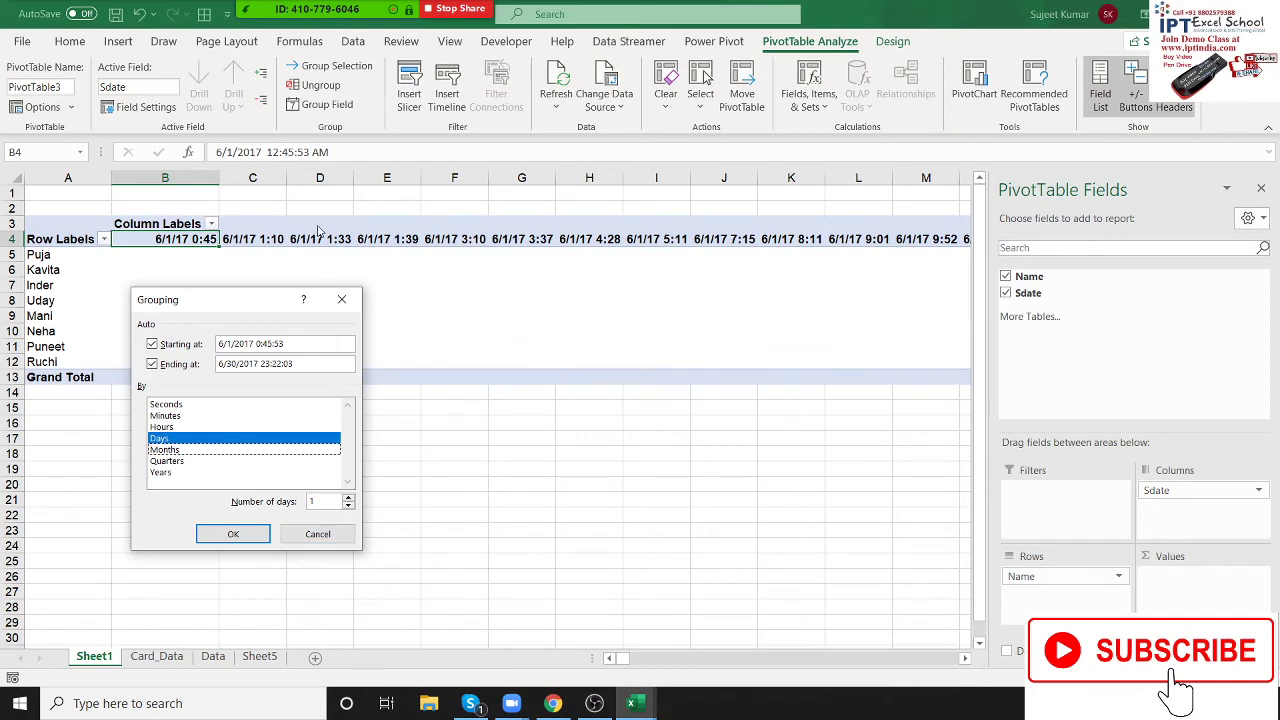
{"action": "left_click", "coordinate": [222, 533]}
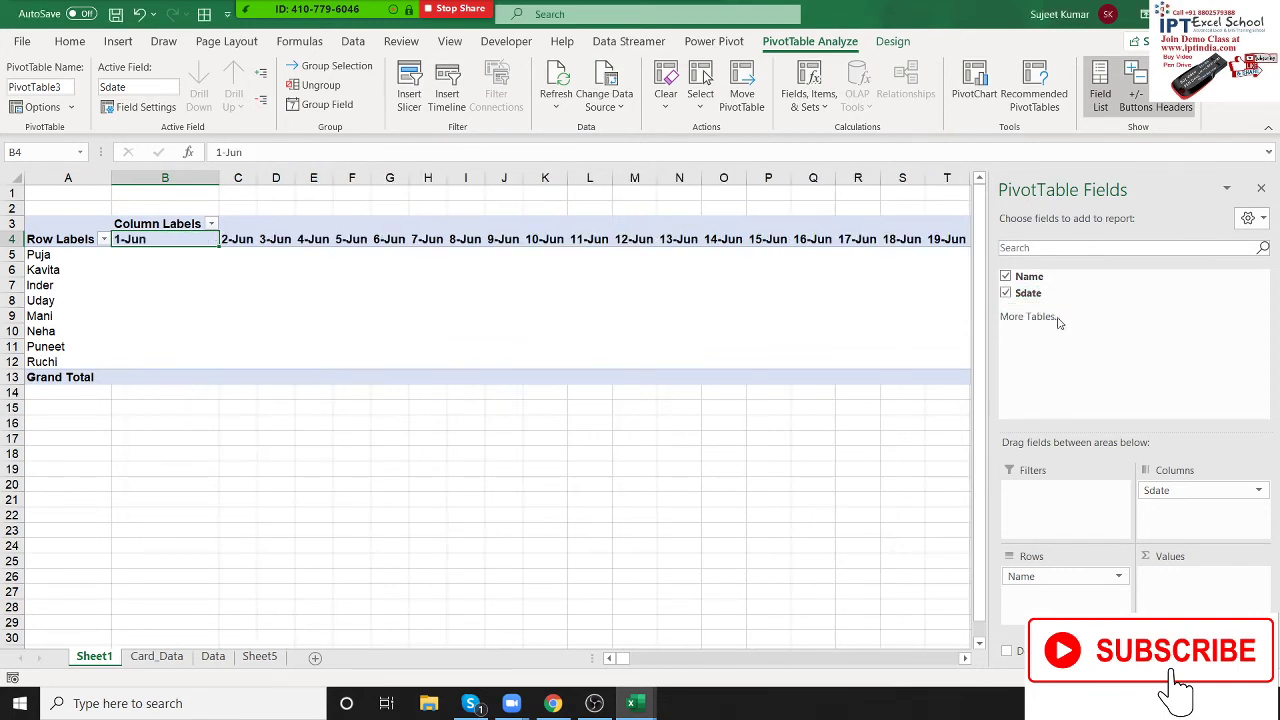
{"action": "mouse_move", "coordinate": [1038, 298]}
{"action": "left_mouse_down"}
{"action": "mouse_move", "coordinate": [1256, 612]}
{"action": "mouse_move", "coordinate": [1200, 590]}
{"action": "left_mouse_up"}
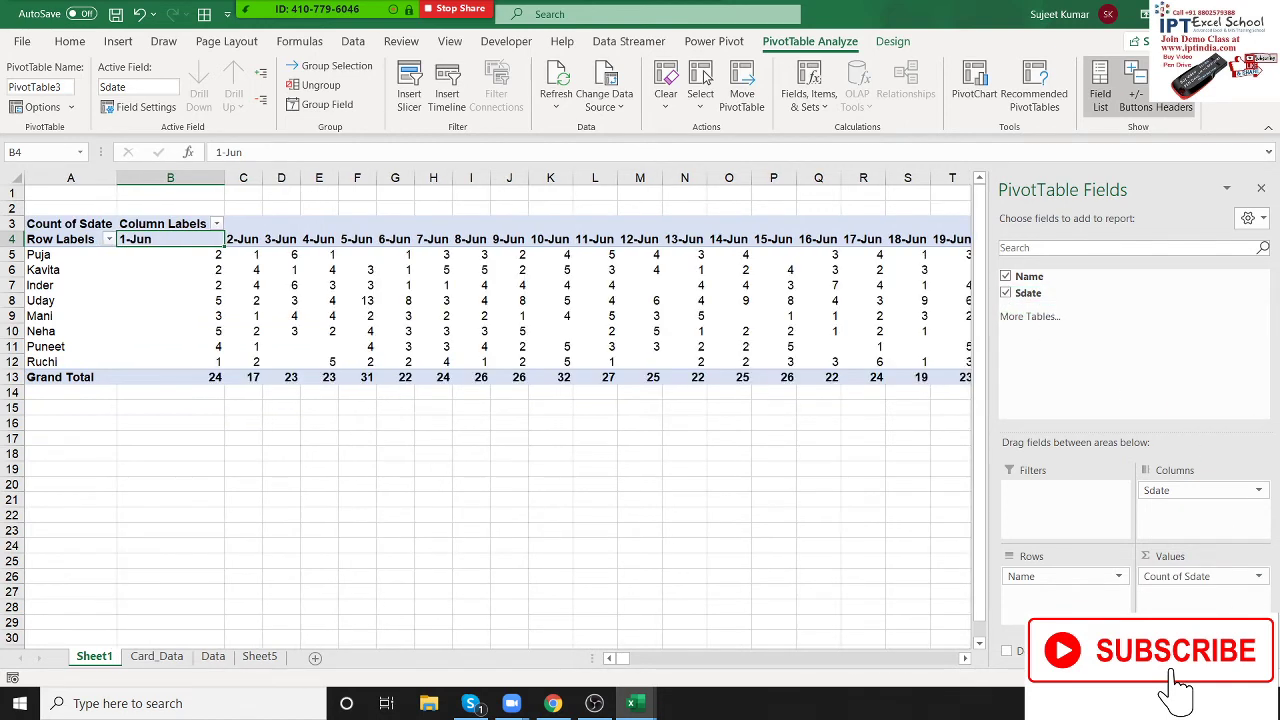
{"action": "left_click", "coordinate": [498, 318]}
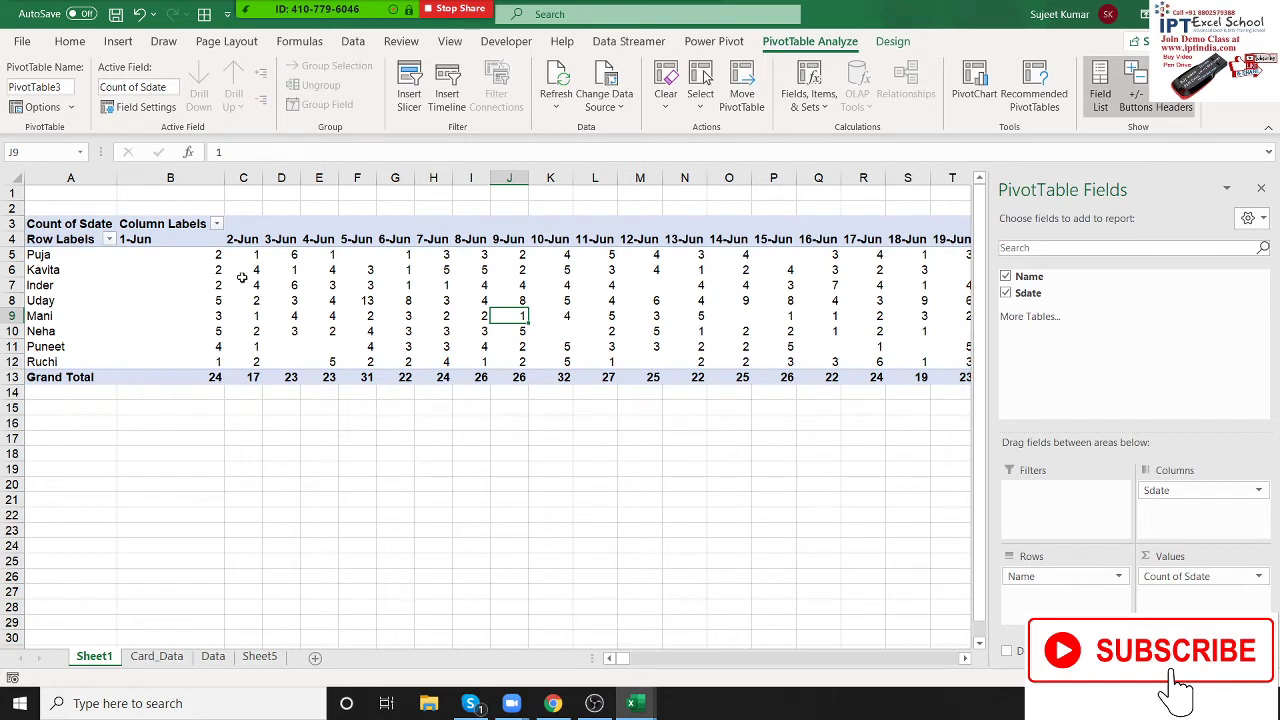
Step: Set the PivotTable Options so empty cells show A
{"action": "left_click_drag", "start_coordinate": [242, 278], "coordinate": [821, 316]}
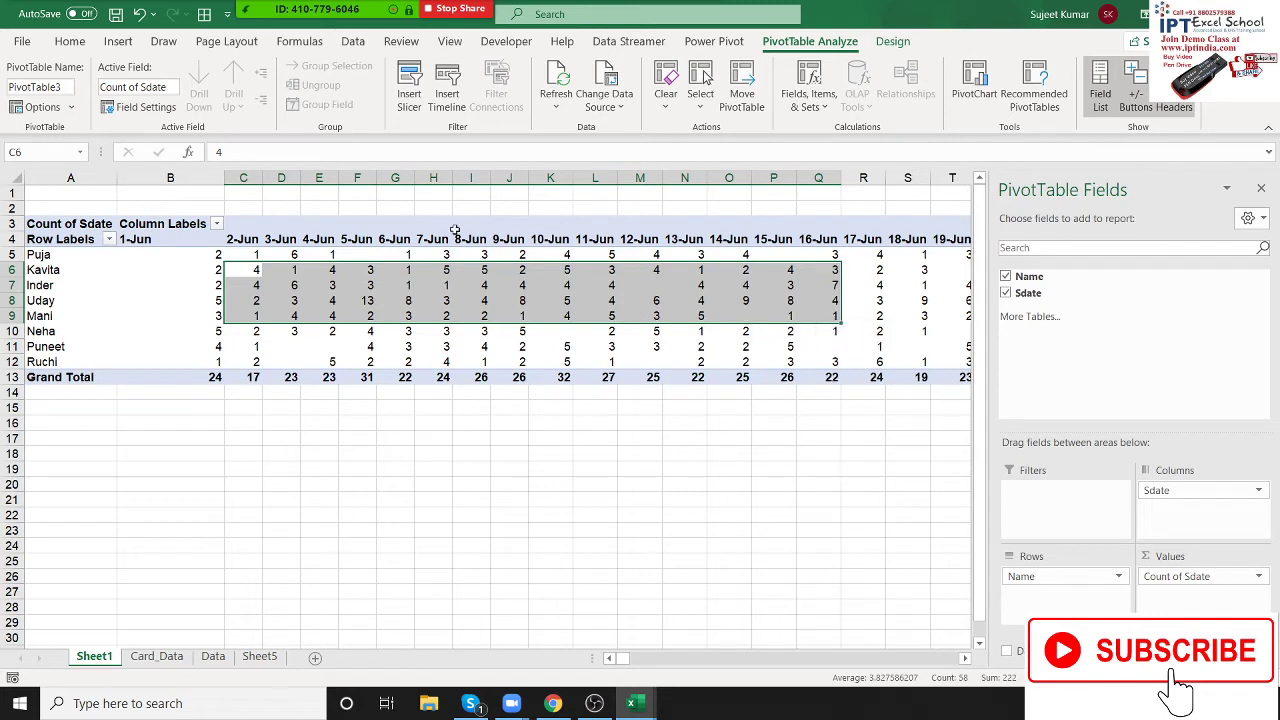
{"action": "left_click", "coordinate": [281, 331]}
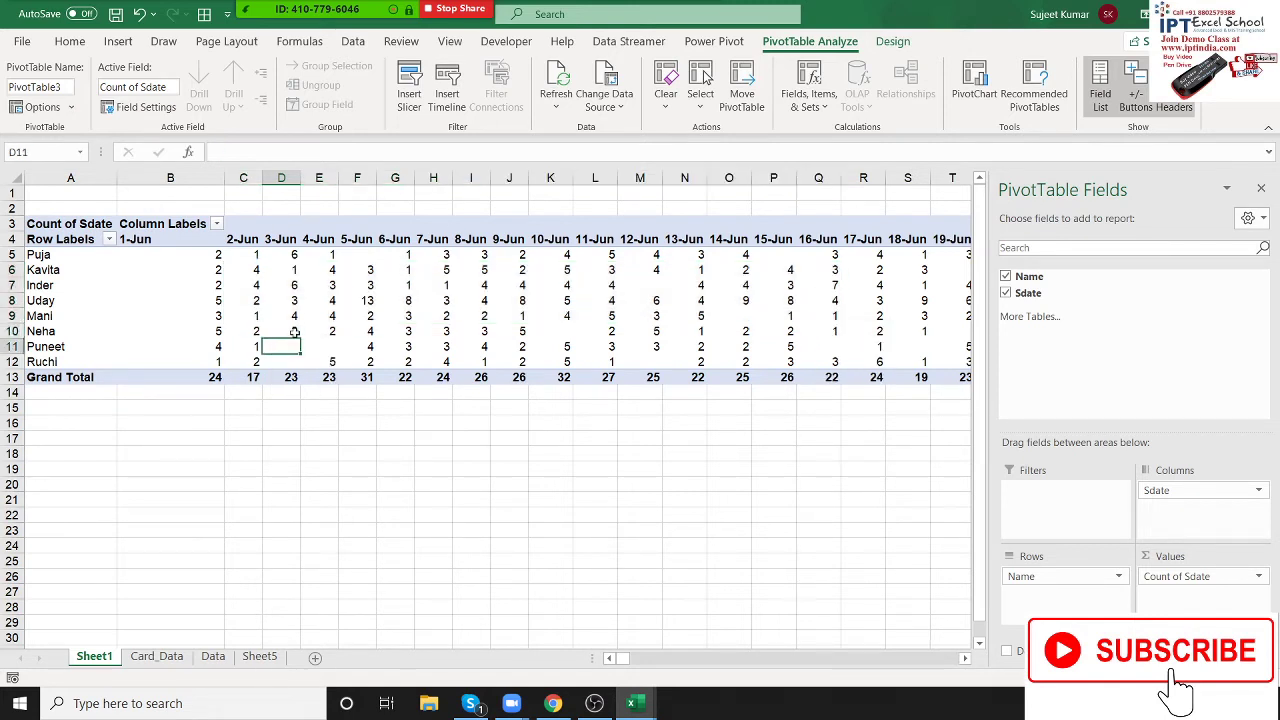
{"action": "right_click", "coordinate": [303, 308]}
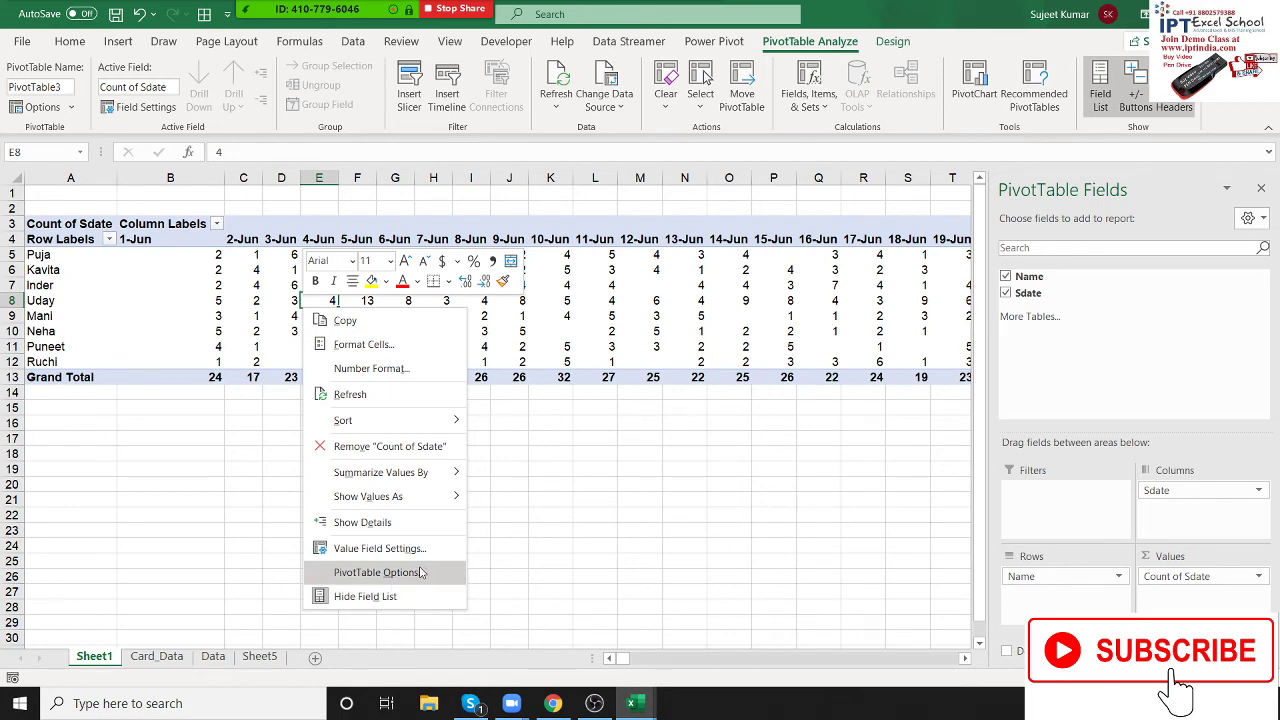
{"action": "left_click", "coordinate": [424, 573]}
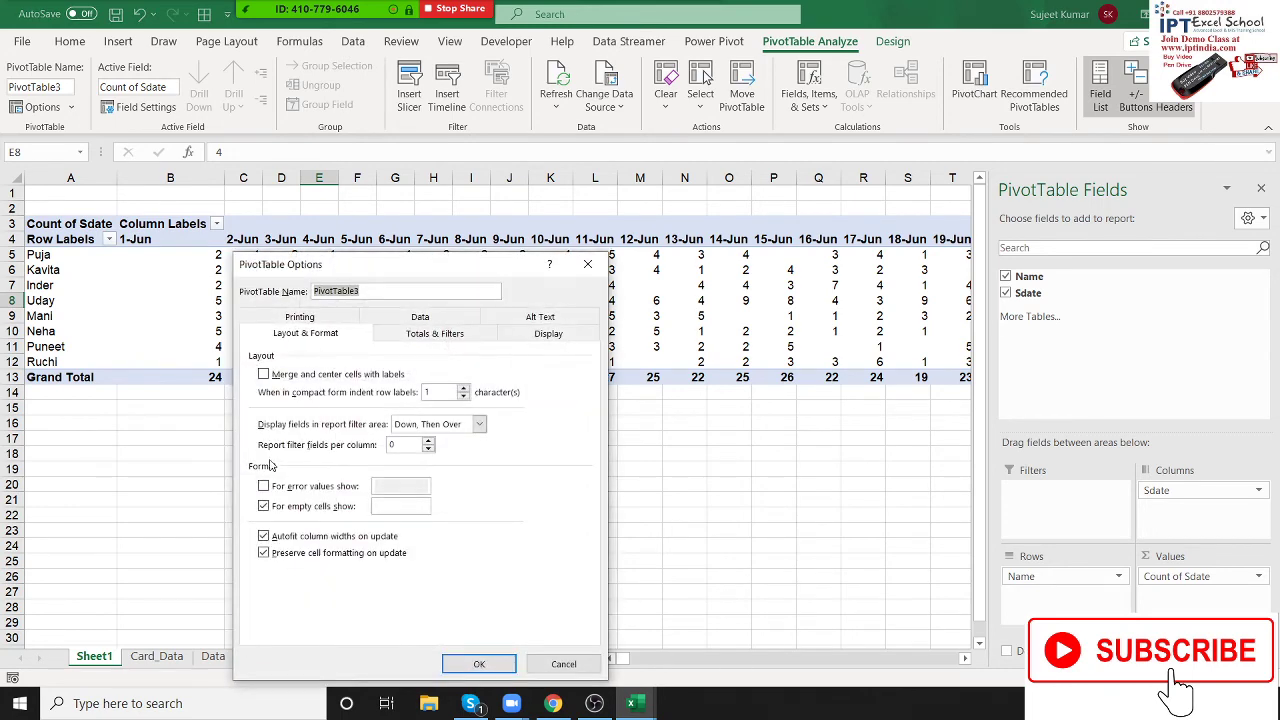
{"action": "left_click", "coordinate": [399, 506]}
{"action": "type", "text": "A"}
{"action": "left_click", "coordinate": [493, 662]}
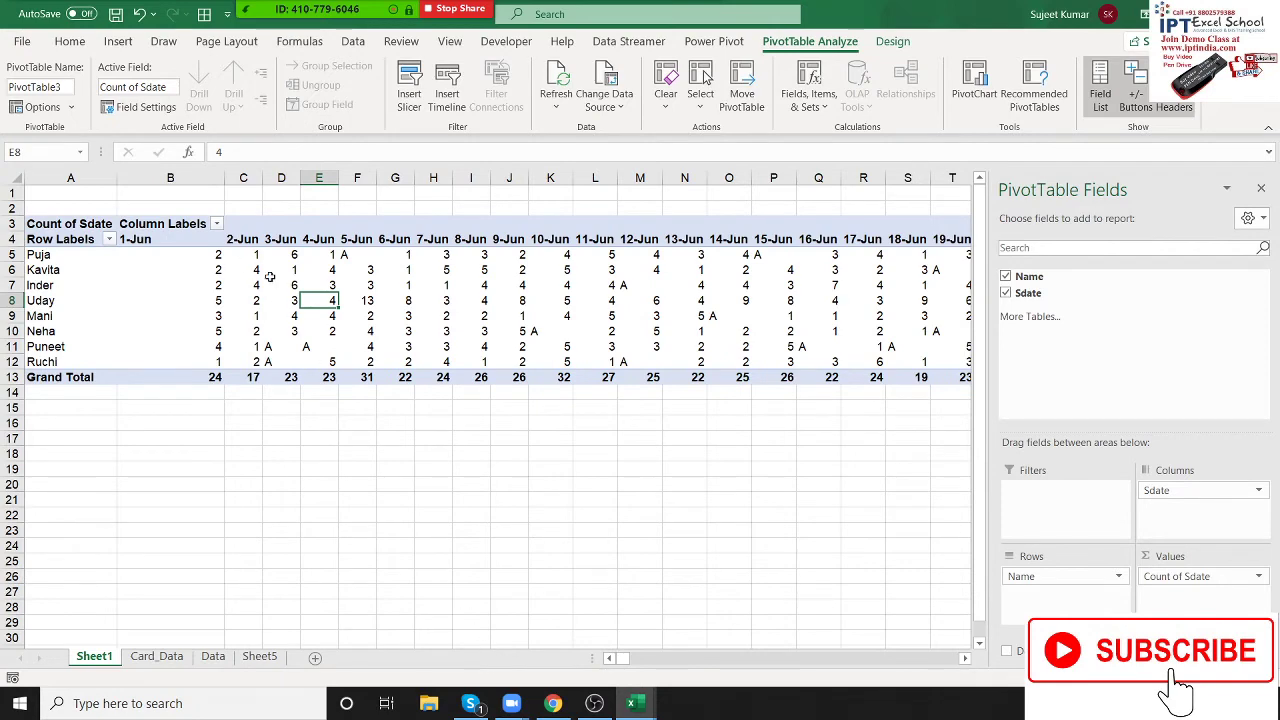
Step: Change the PivotTable's empty-cell display from A to 0 and select the 2-Jun counts C7:C11
{"action": "right_click", "coordinate": [315, 302]}
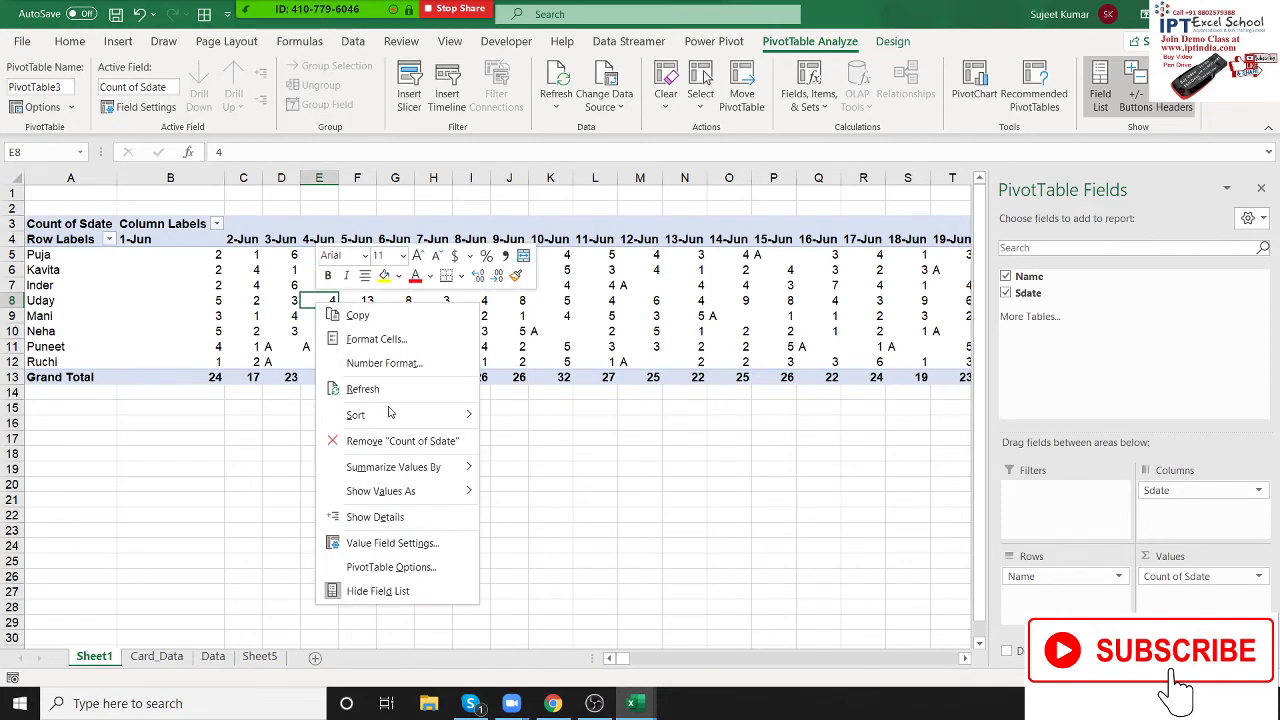
{"action": "left_click", "coordinate": [398, 568]}
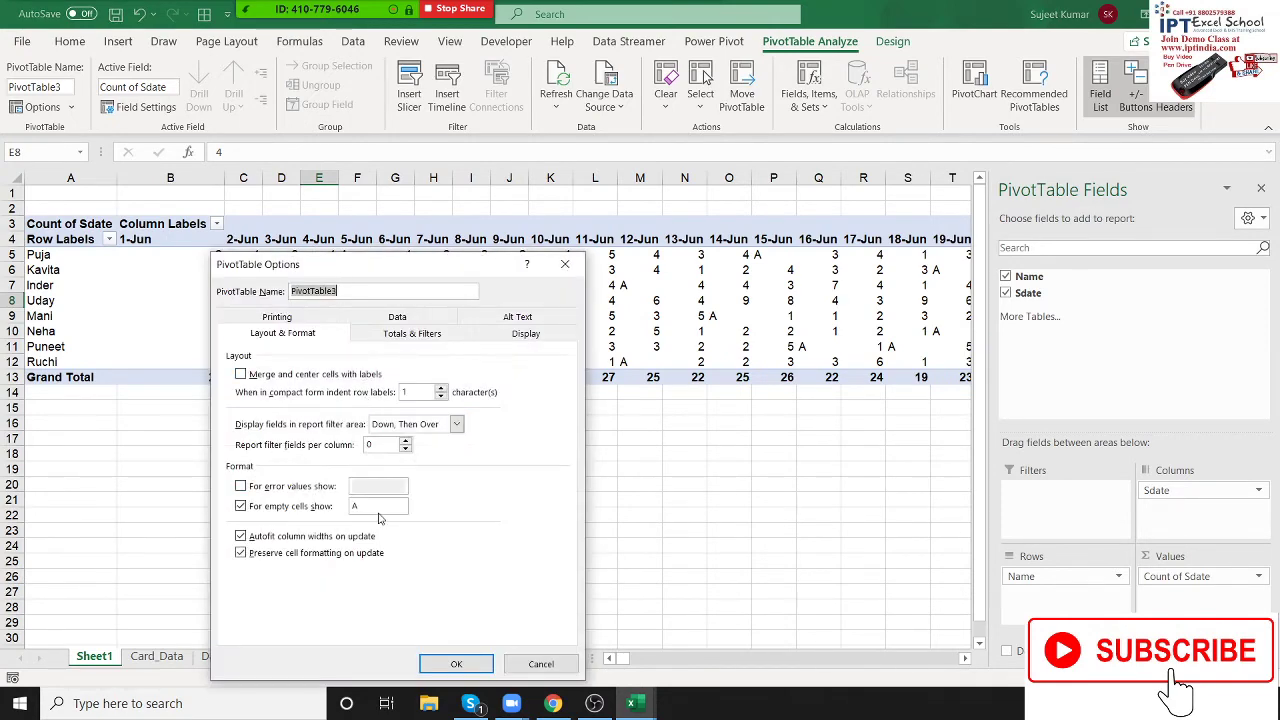
{"action": "double_click", "coordinate": [362, 507]}
{"action": "type", "text": "0"}
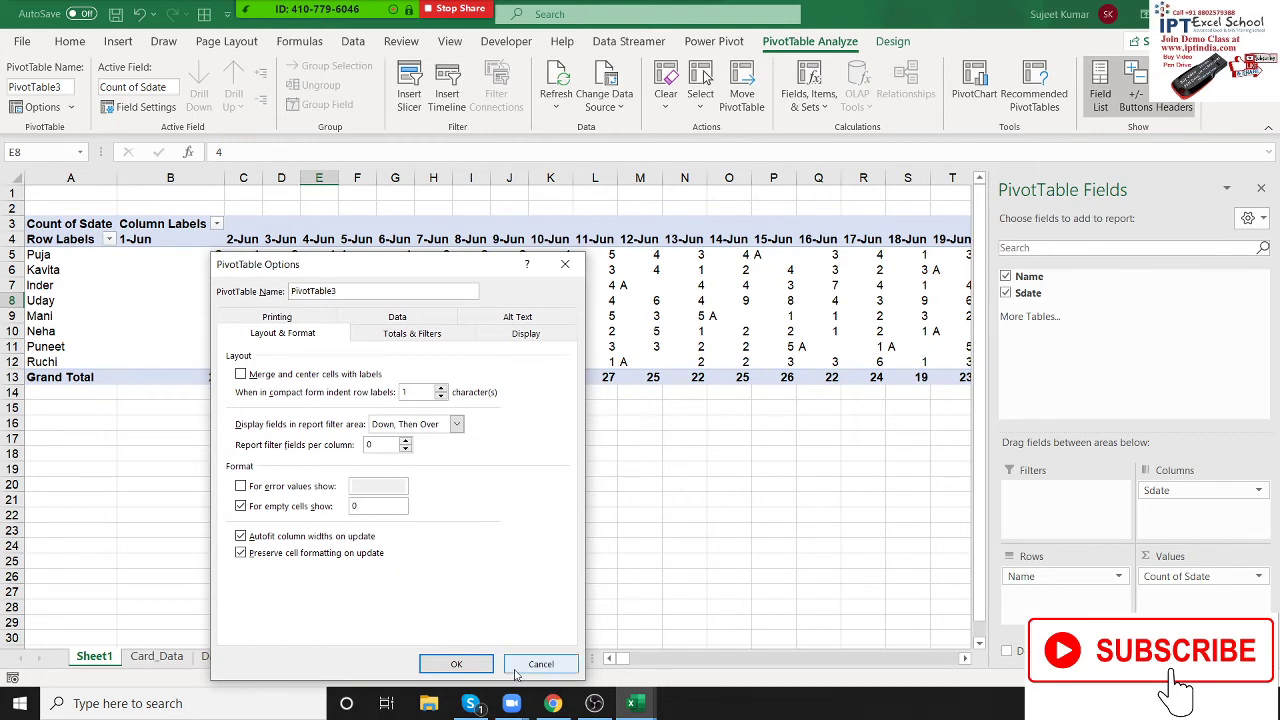
{"action": "left_click", "coordinate": [458, 666]}
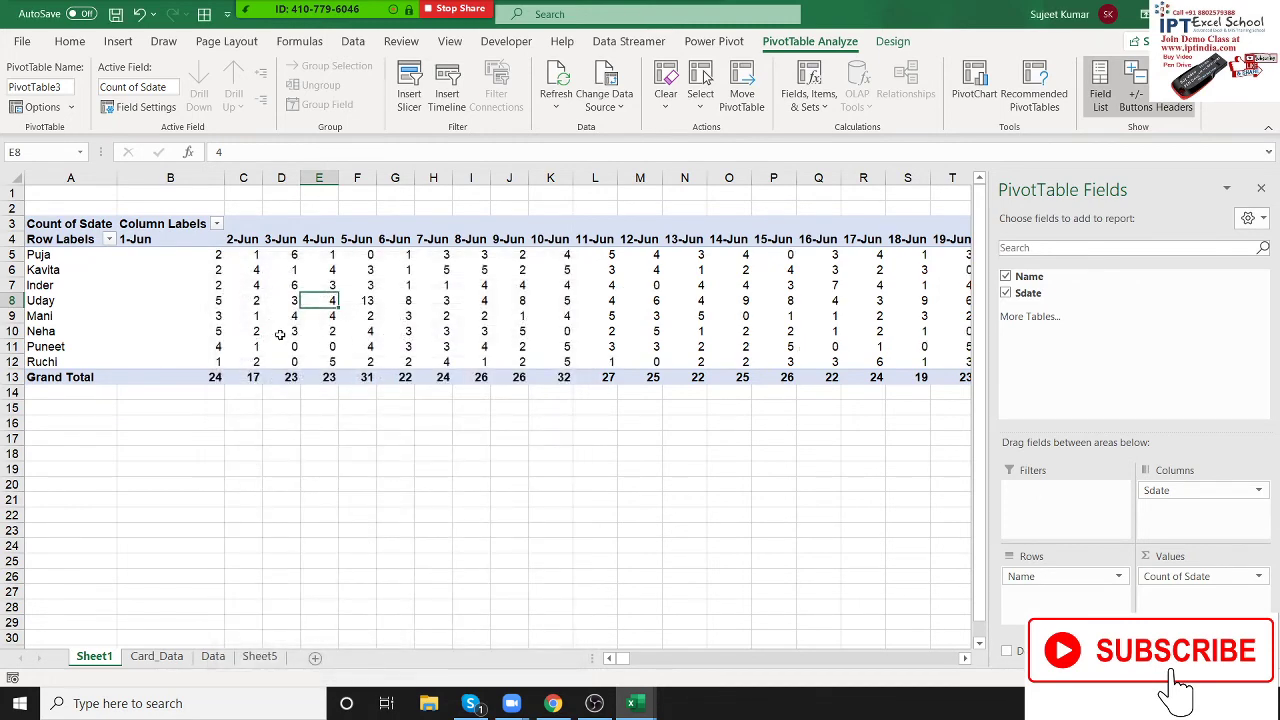
{"action": "left_click_drag", "start_coordinate": [250, 346], "coordinate": [249, 291]}
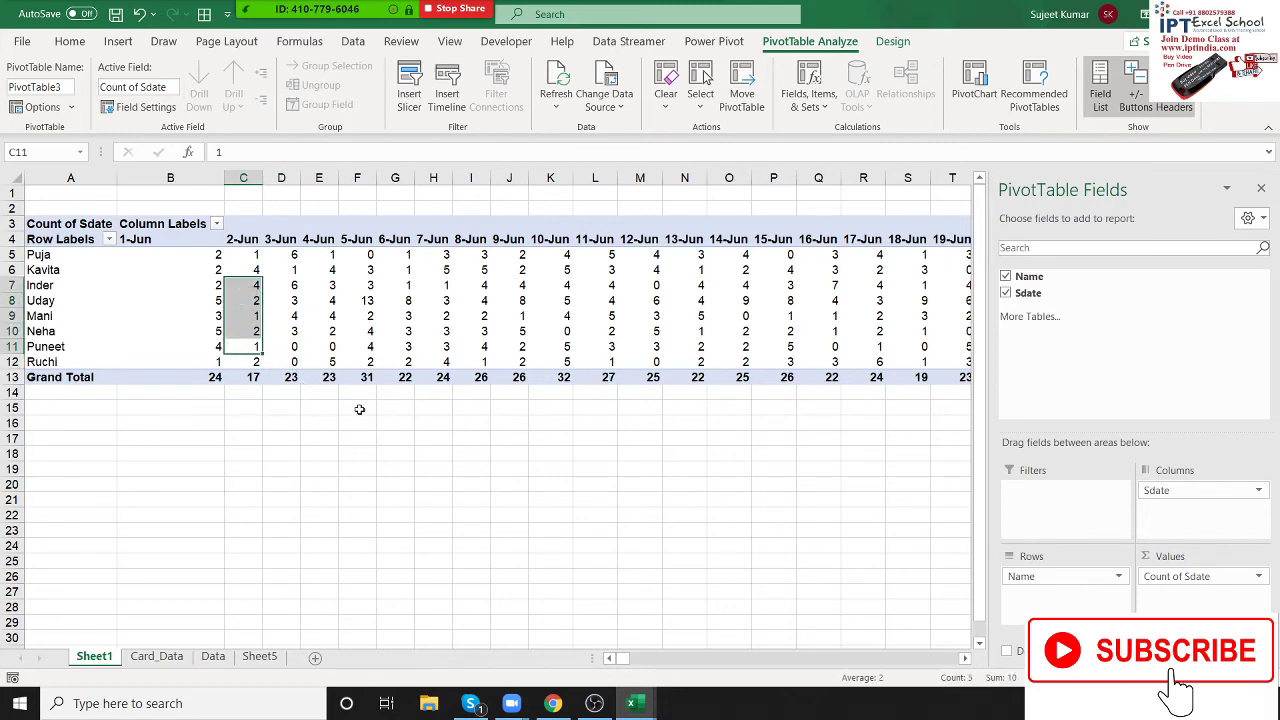
Step: Select all the pivot's daily counts, B5:AE12
{"action": "left_click", "coordinate": [391, 412]}
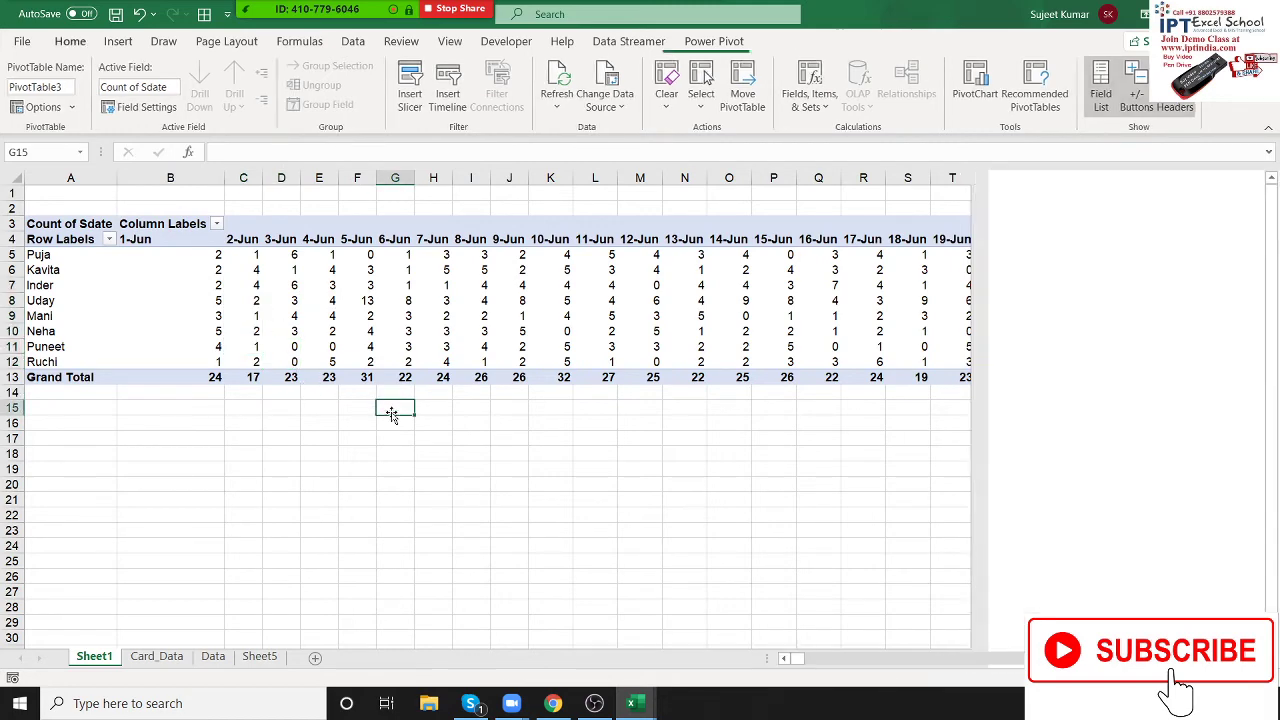
{"action": "left_click", "coordinate": [203, 256]}
{"action": "key", "text": "ctrl+shift+Right"}
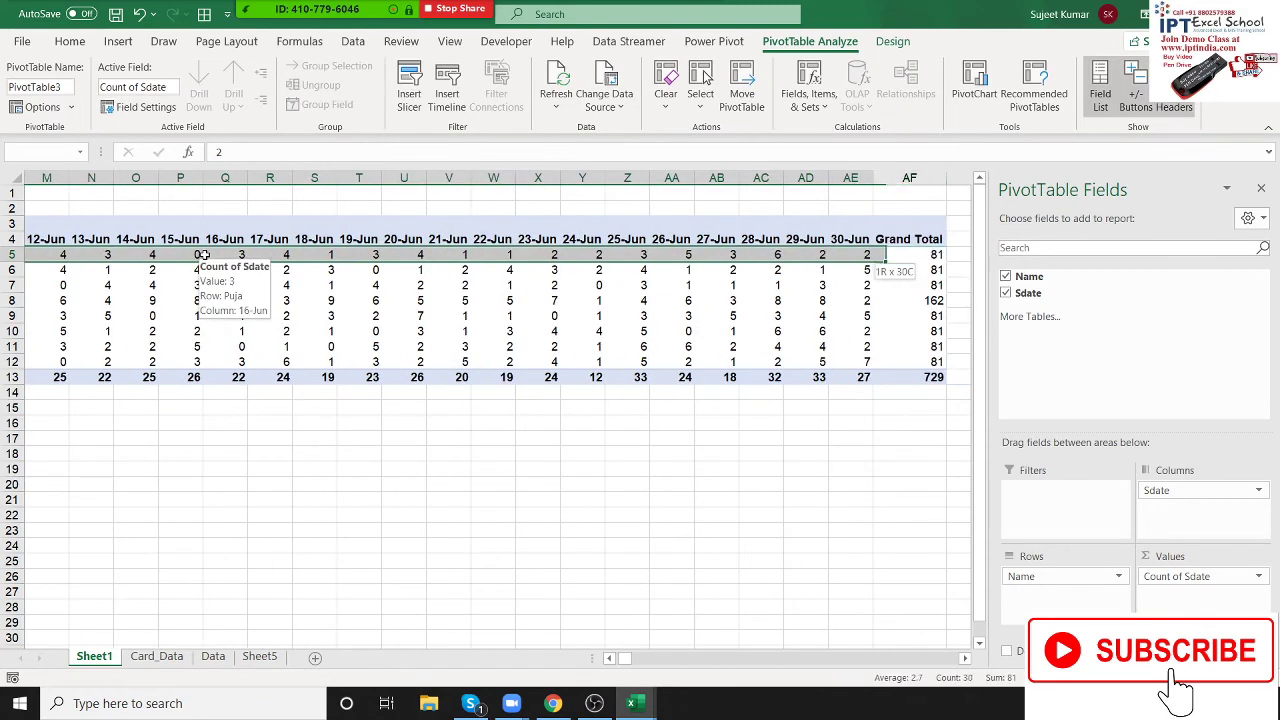
{"action": "key", "text": "shift+Down"}
{"action": "key", "text": "shift+Down"}
{"action": "key", "text": "shift+Down"}
{"action": "key", "text": "shift+Down"}
{"action": "key", "text": "shift+Down"}
{"action": "key", "text": "shift+Down"}
{"action": "key", "text": "shift+Down"}
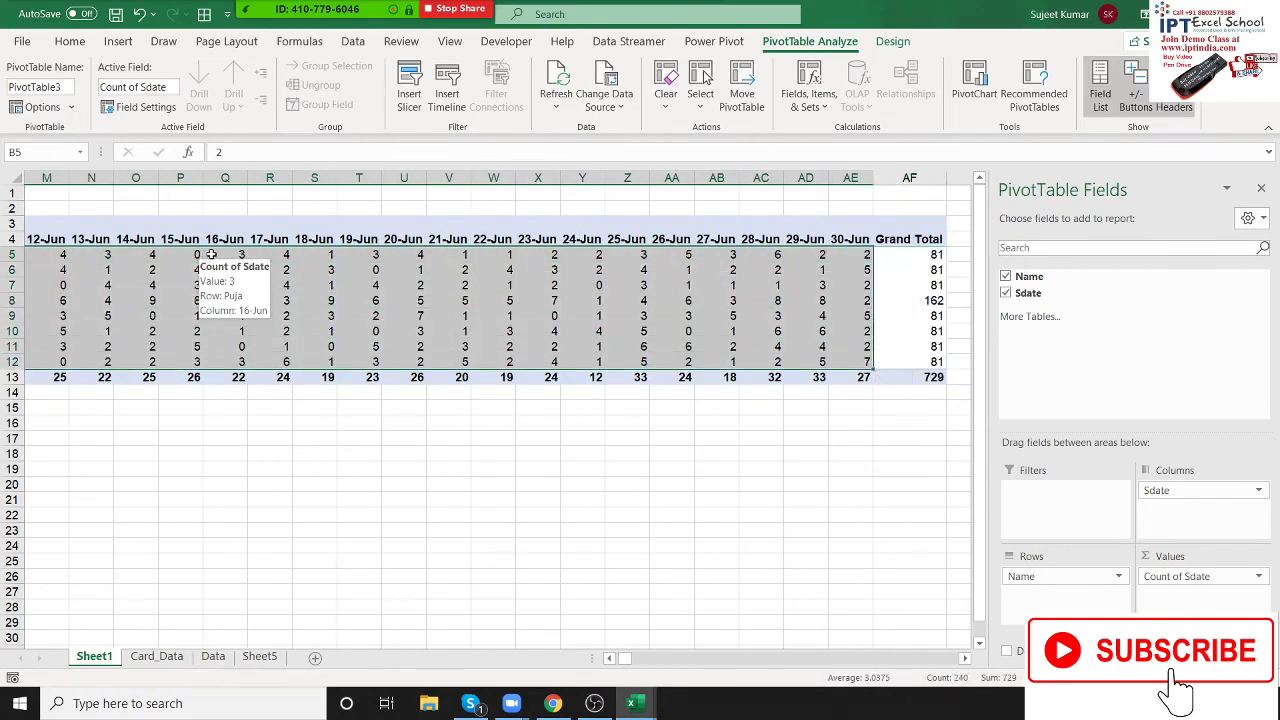
Step: In Format Cells, choose the Custom category and clear the General format code
{"action": "right_click", "coordinate": [338, 297]}
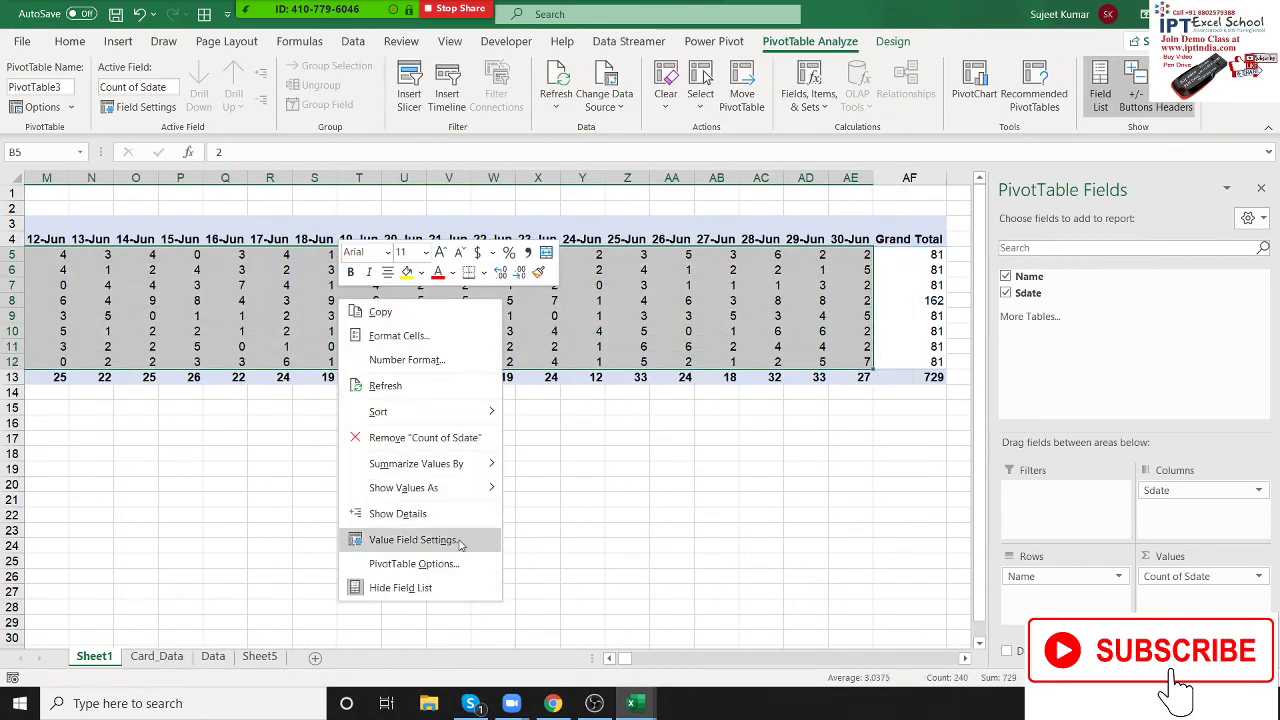
{"action": "left_click", "coordinate": [415, 345]}
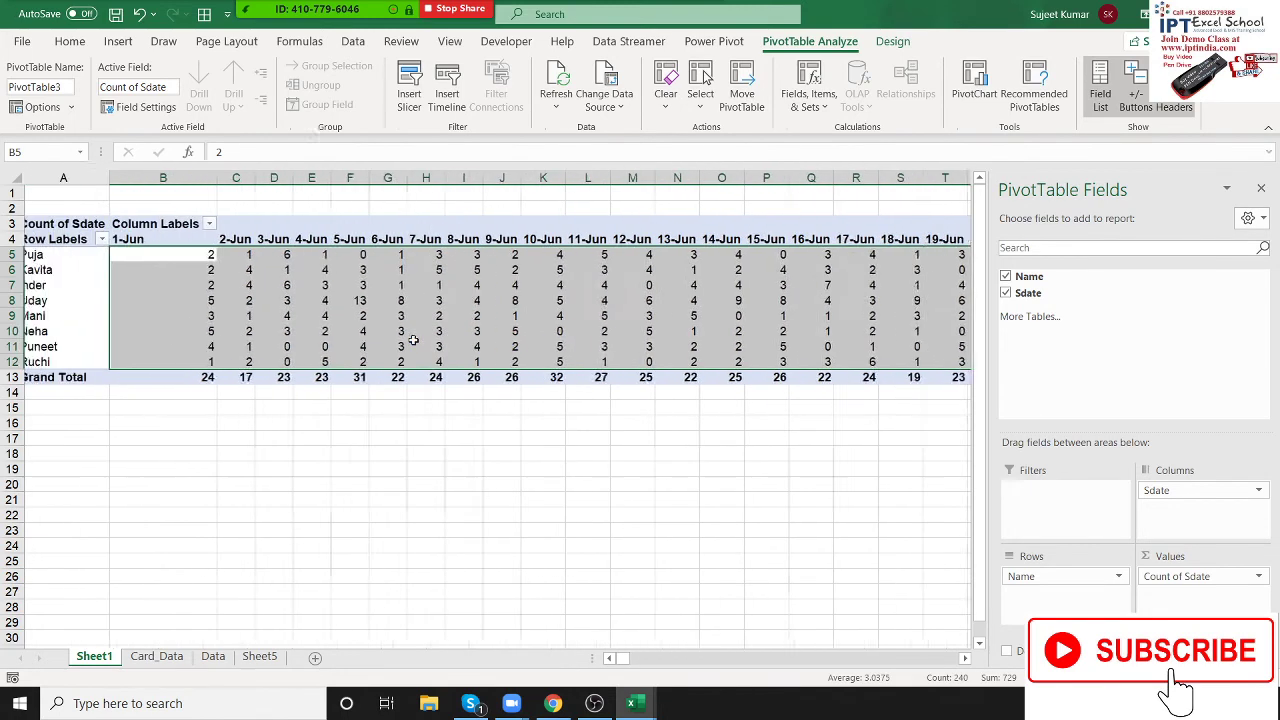
{"action": "left_click", "coordinate": [224, 323]}
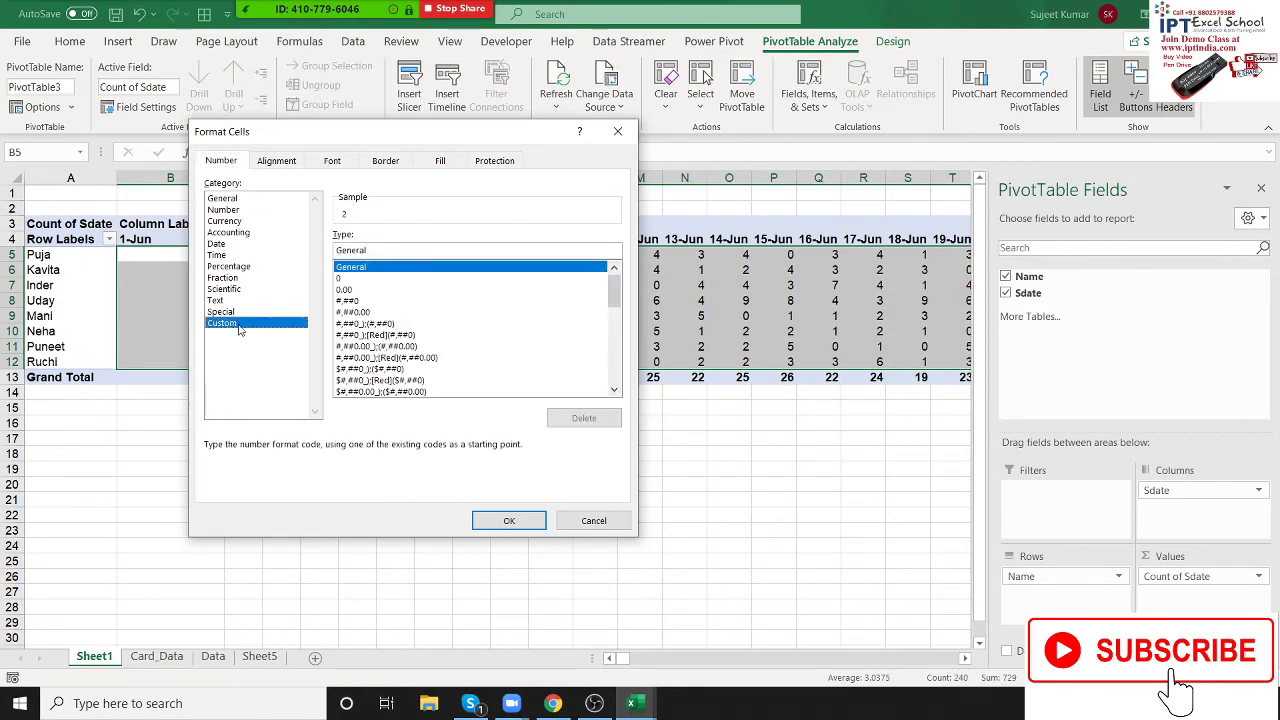
{"action": "left_click_drag", "start_coordinate": [393, 148], "coordinate": [646, 218]}
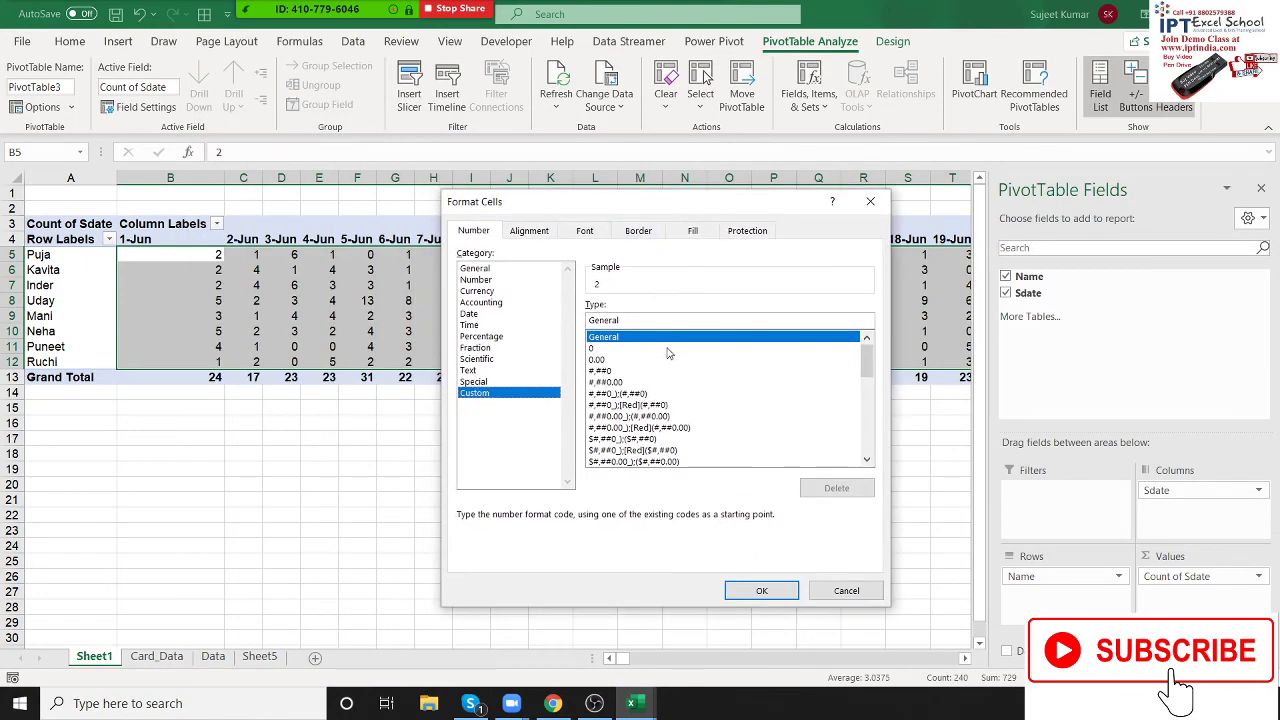
{"action": "left_click_drag", "start_coordinate": [641, 323], "coordinate": [558, 321]}
{"action": "key", "text": "BackSpace"}
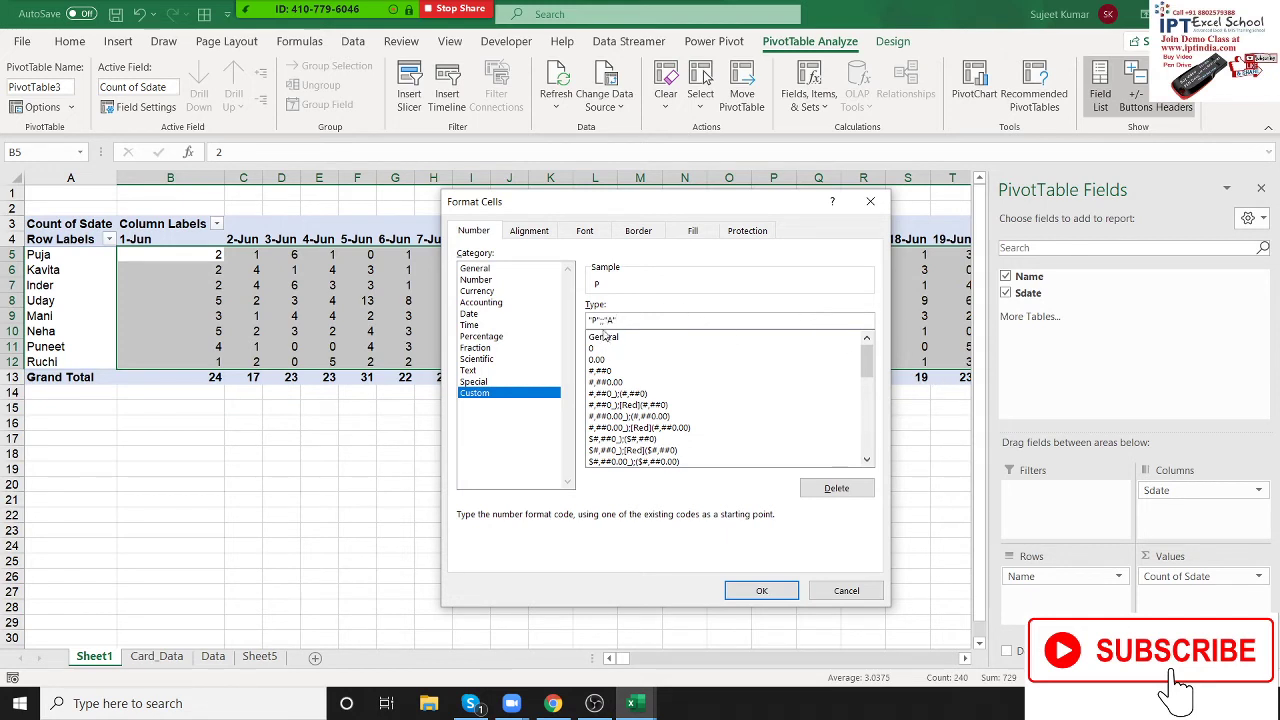
Step: Apply the "P";;"A" custom format to the attendance counts, check the cells, and open PivotTable Options
{"action": "left_click", "coordinate": [742, 596]}
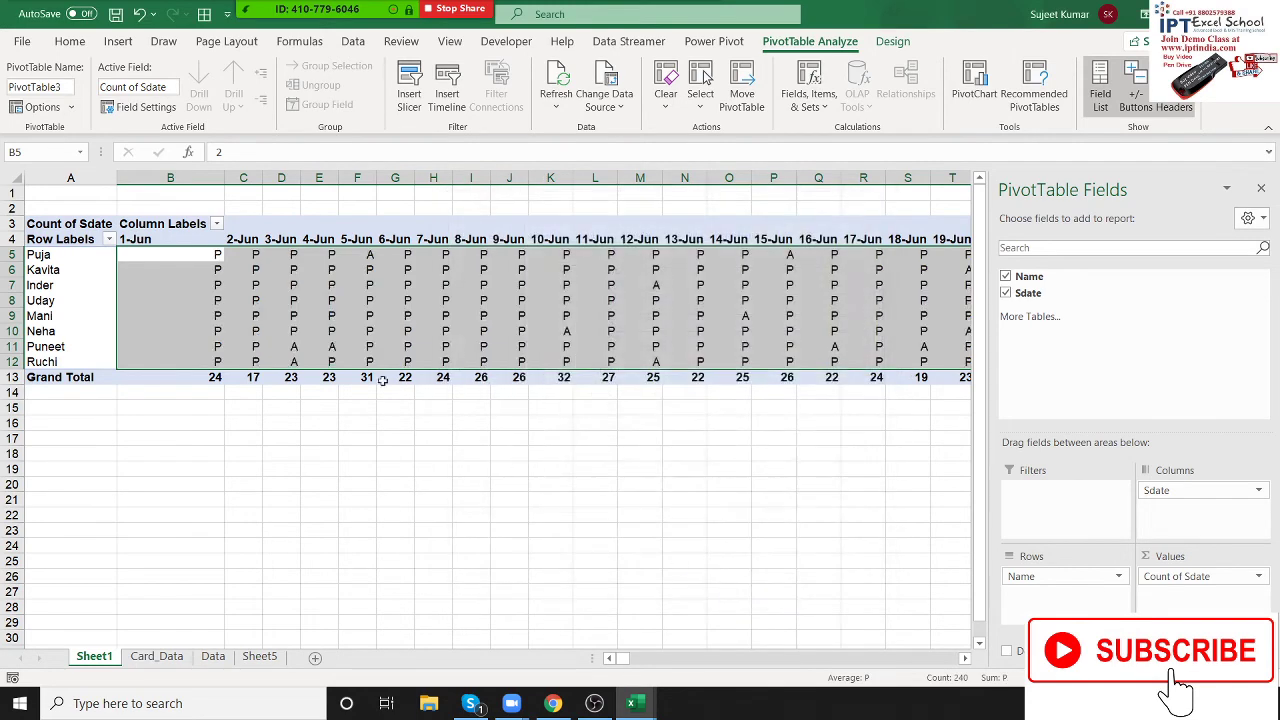
{"action": "mouse_move", "coordinate": [290, 344]}
{"action": "left_mouse_down"}
{"action": "mouse_move", "coordinate": [291, 366]}
{"action": "mouse_move", "coordinate": [402, 280]}
{"action": "left_mouse_up"}
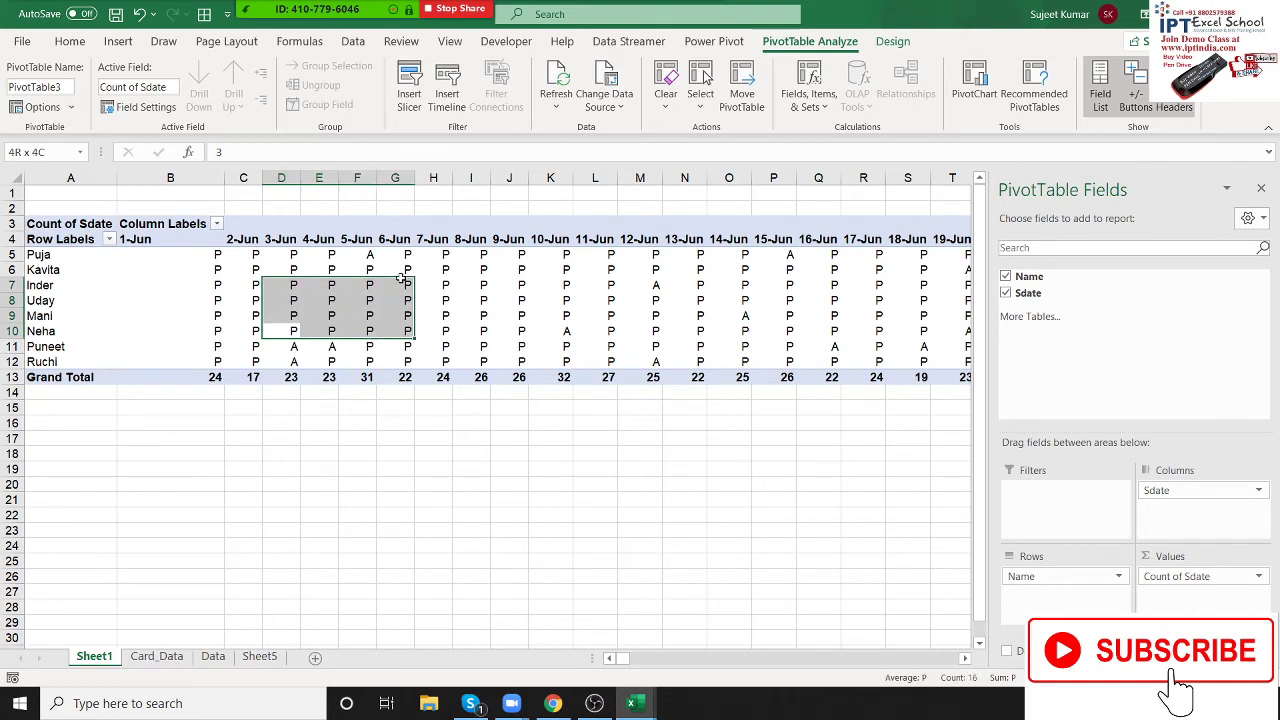
{"action": "left_click", "coordinate": [565, 292]}
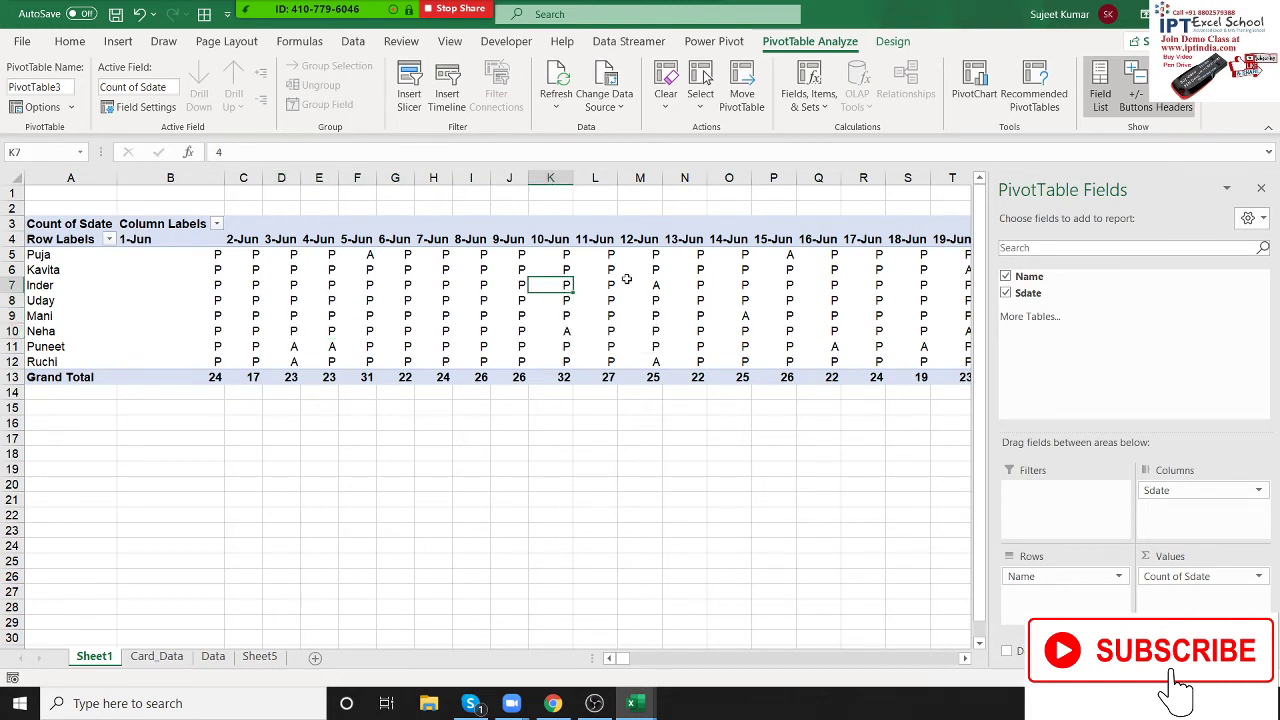
{"action": "right_click", "coordinate": [612, 272]}
{"action": "left_click", "coordinate": [669, 540]}
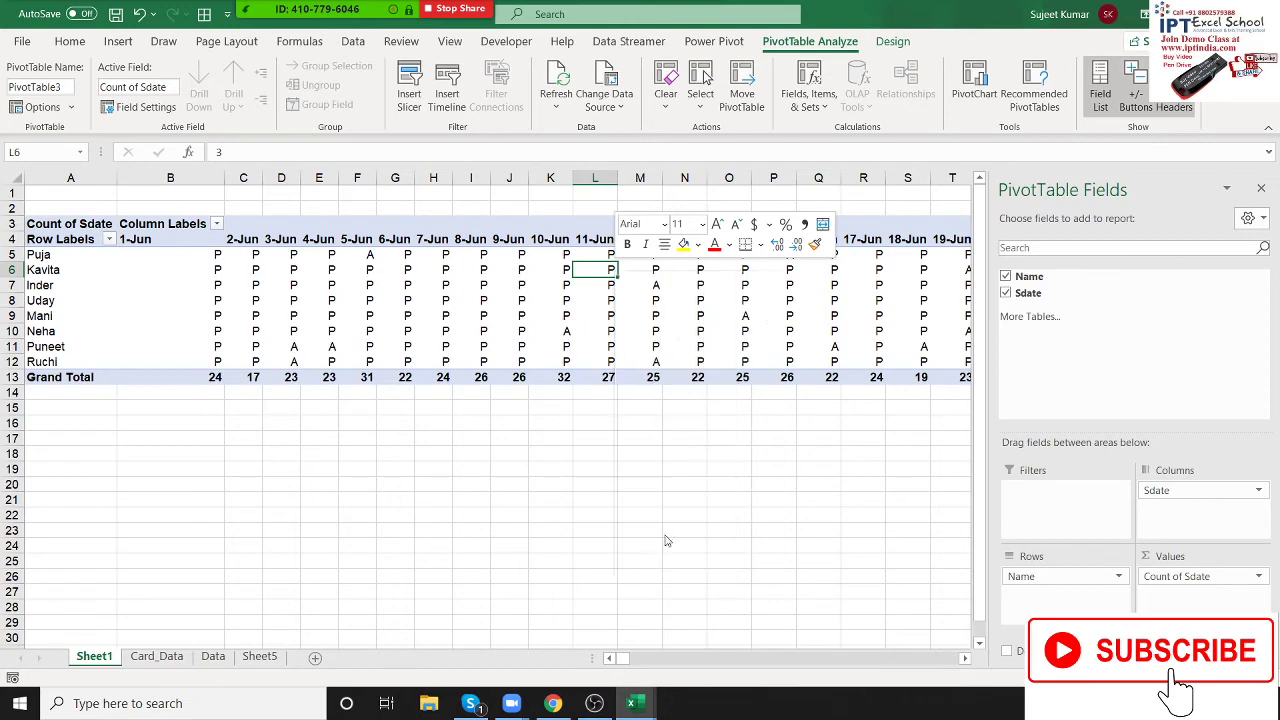
Step: Turn off row and column grand totals, then scroll across to review the P/A grid
{"action": "left_click", "coordinate": [694, 336]}
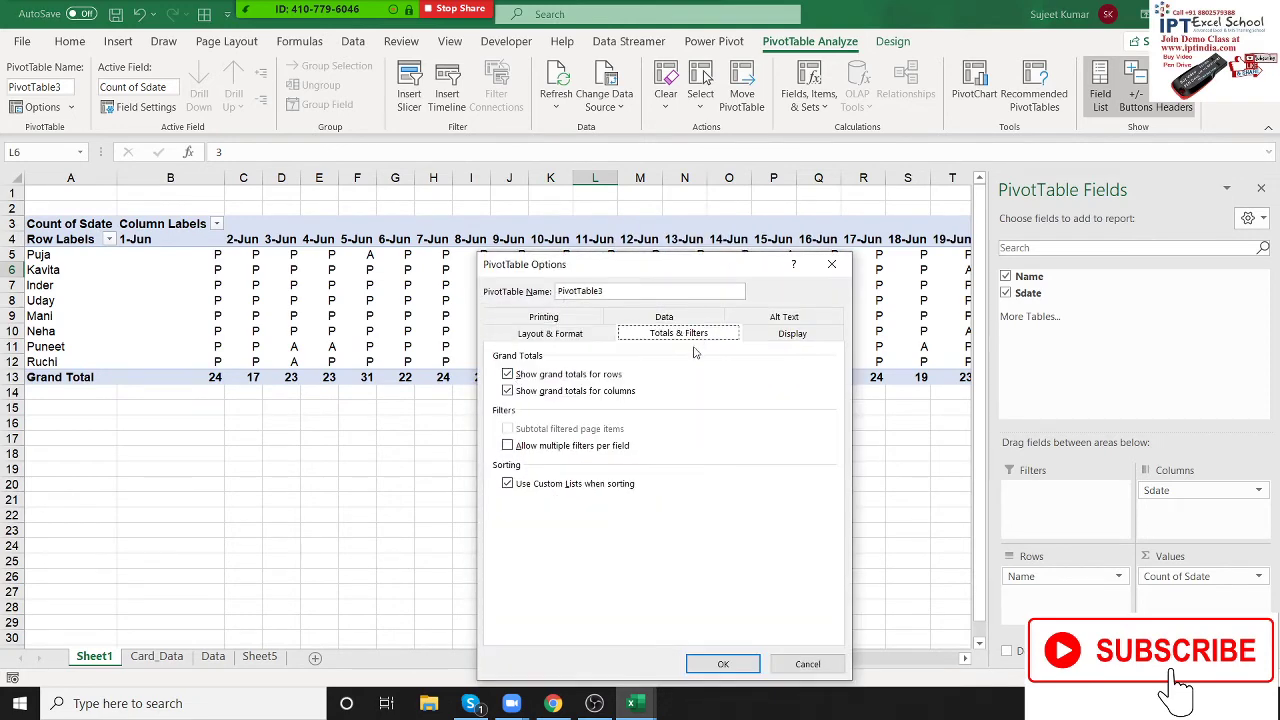
{"action": "left_click", "coordinate": [607, 376]}
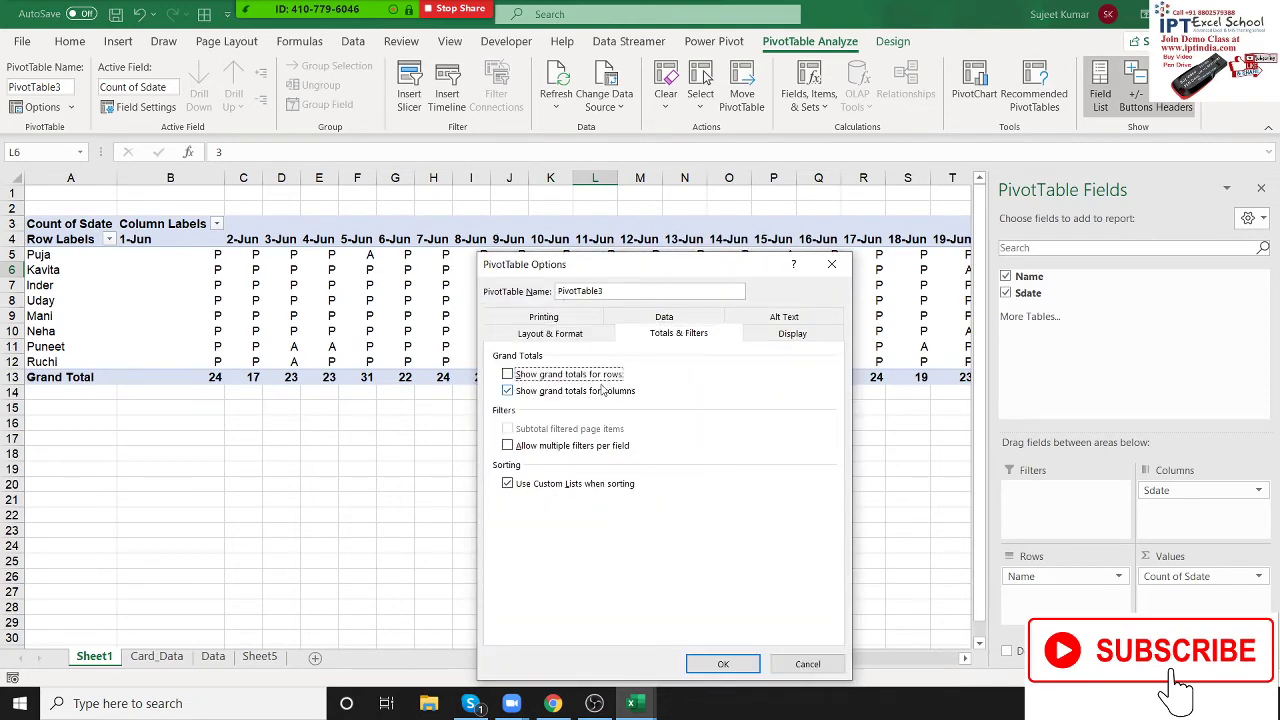
{"action": "left_click", "coordinate": [602, 392]}
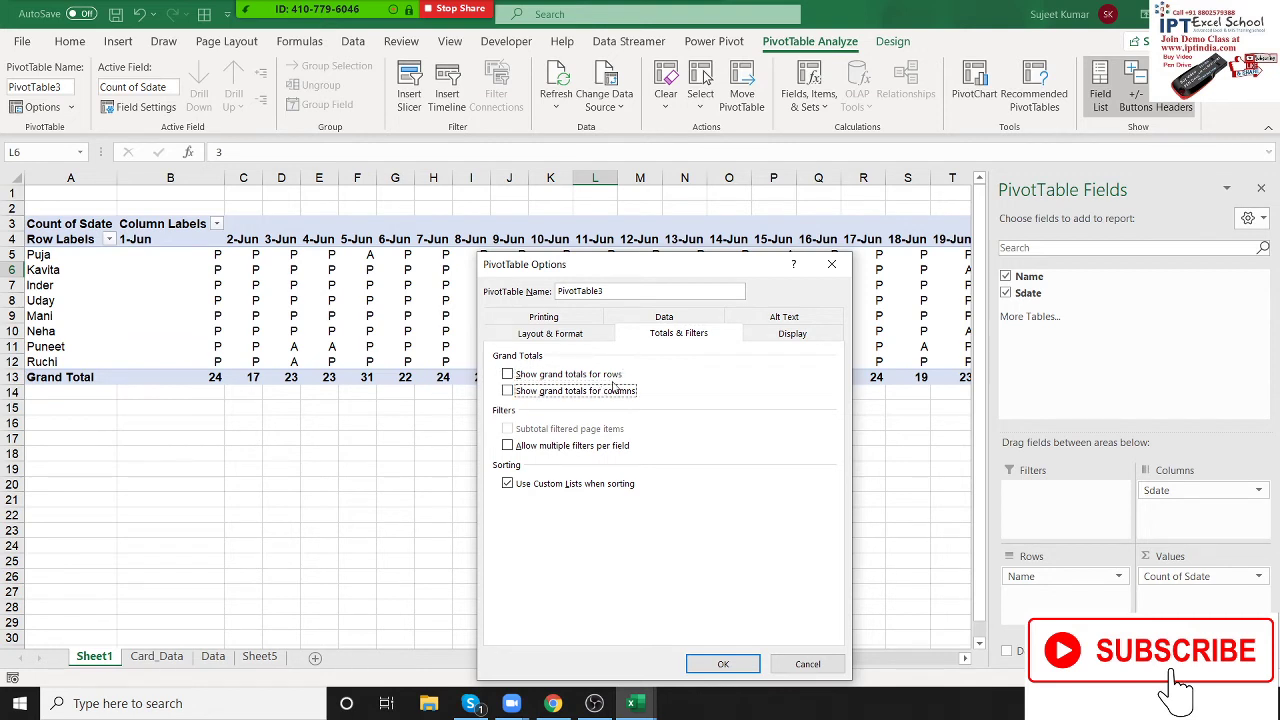
{"action": "left_click", "coordinate": [733, 666]}
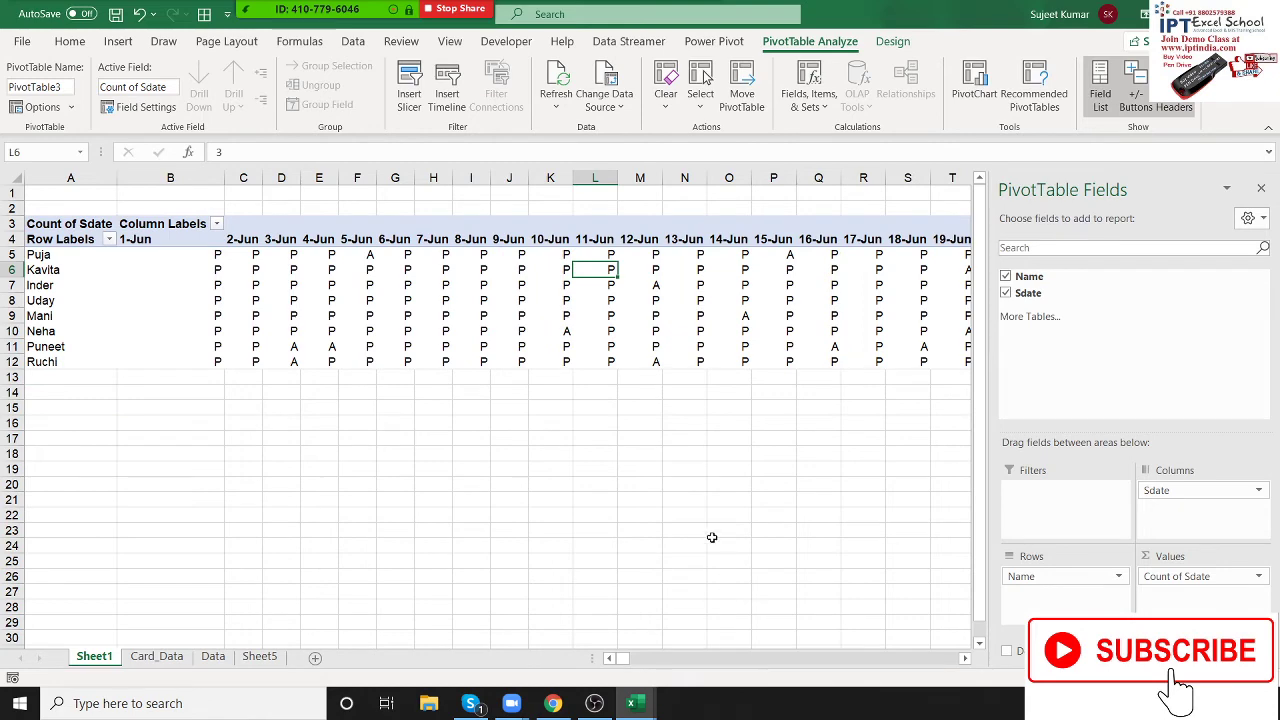
{"action": "left_click", "coordinate": [712, 536]}
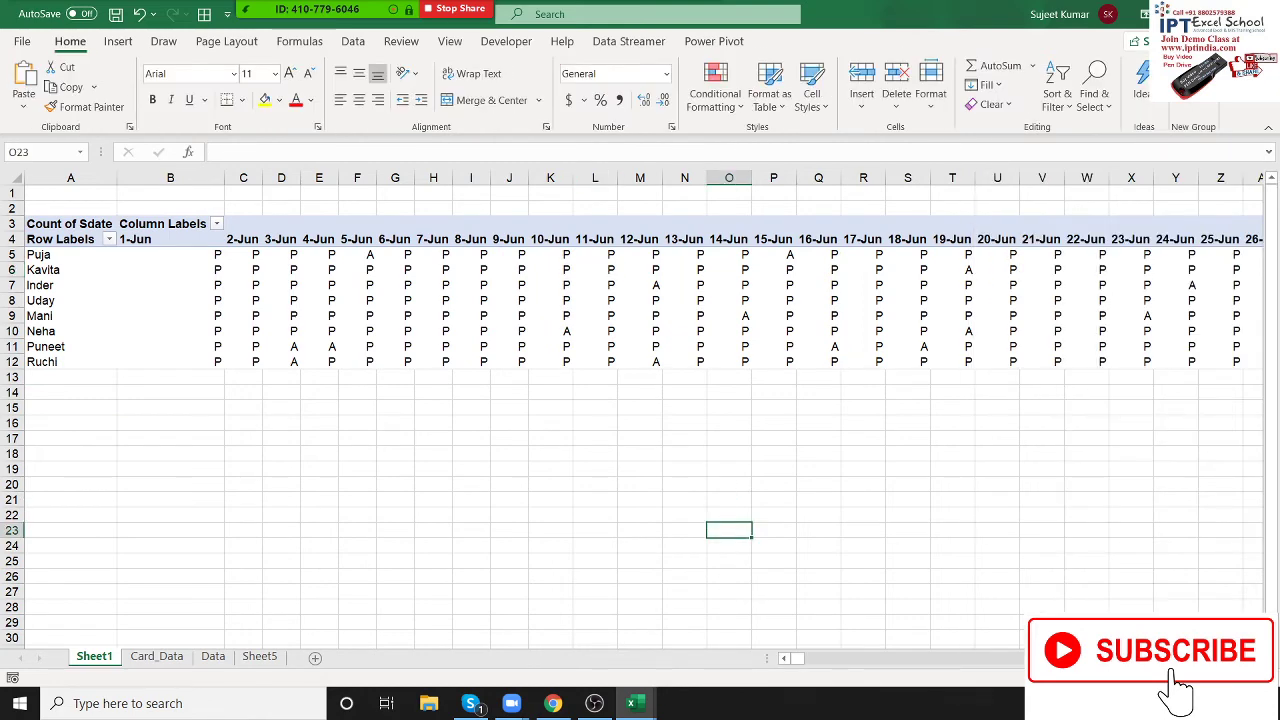
{"action": "scroll", "coordinate": [1005, 668], "scroll_direction": "right", "scroll_amount": 10}
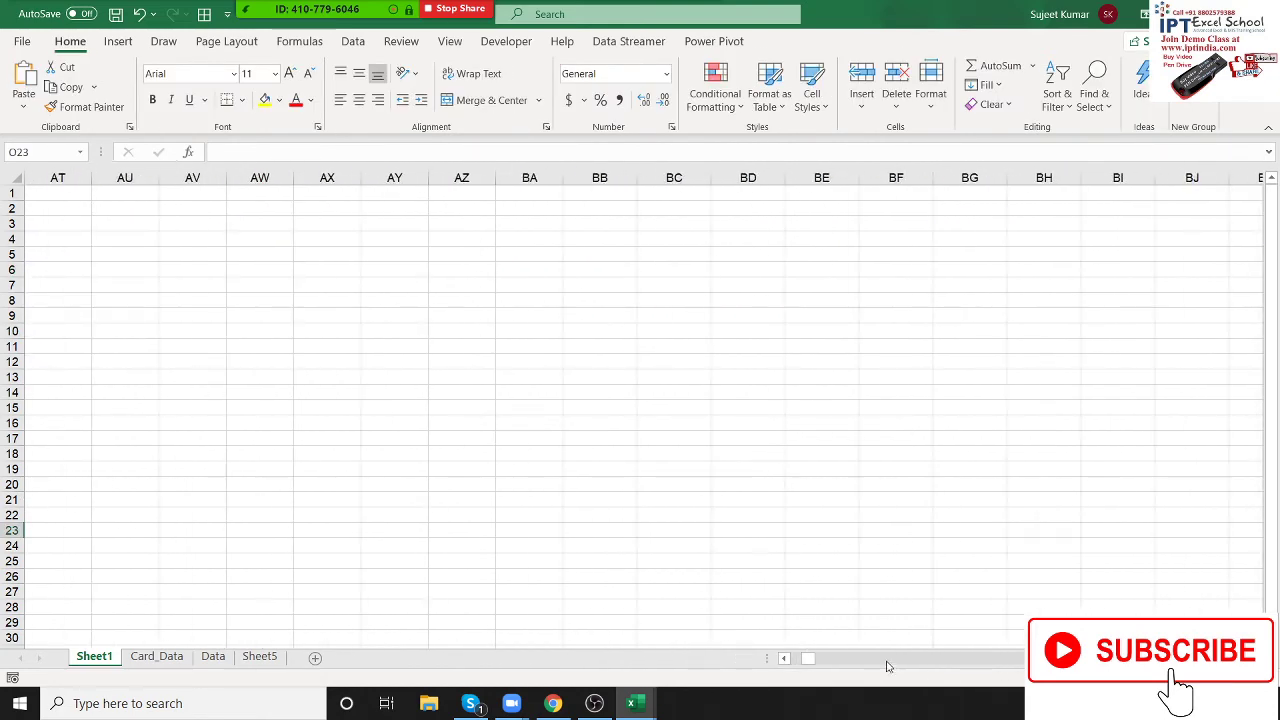
{"action": "left_click_drag", "start_coordinate": [805, 660], "coordinate": [785, 660]}
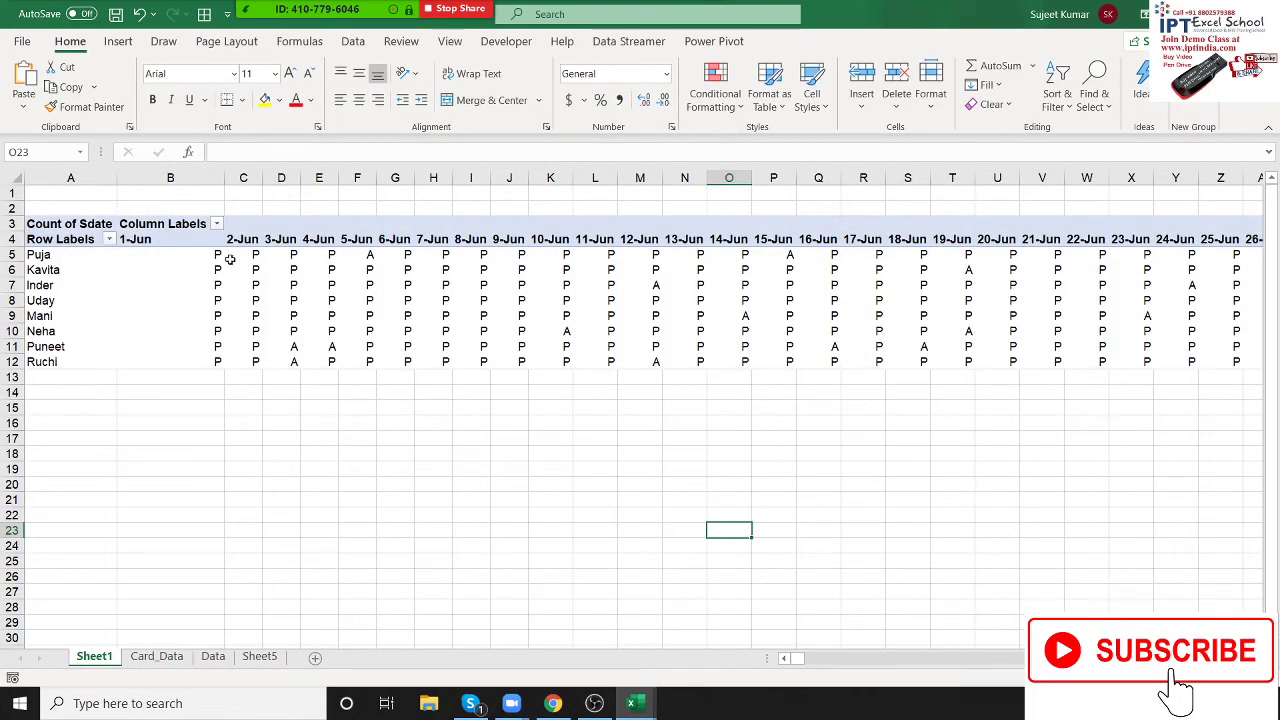
{"action": "mouse_move", "coordinate": [202, 258]}
{"action": "left_mouse_down"}
{"action": "mouse_move", "coordinate": [641, 262]}
{"action": "mouse_move", "coordinate": [957, 360]}
{"action": "left_mouse_up"}
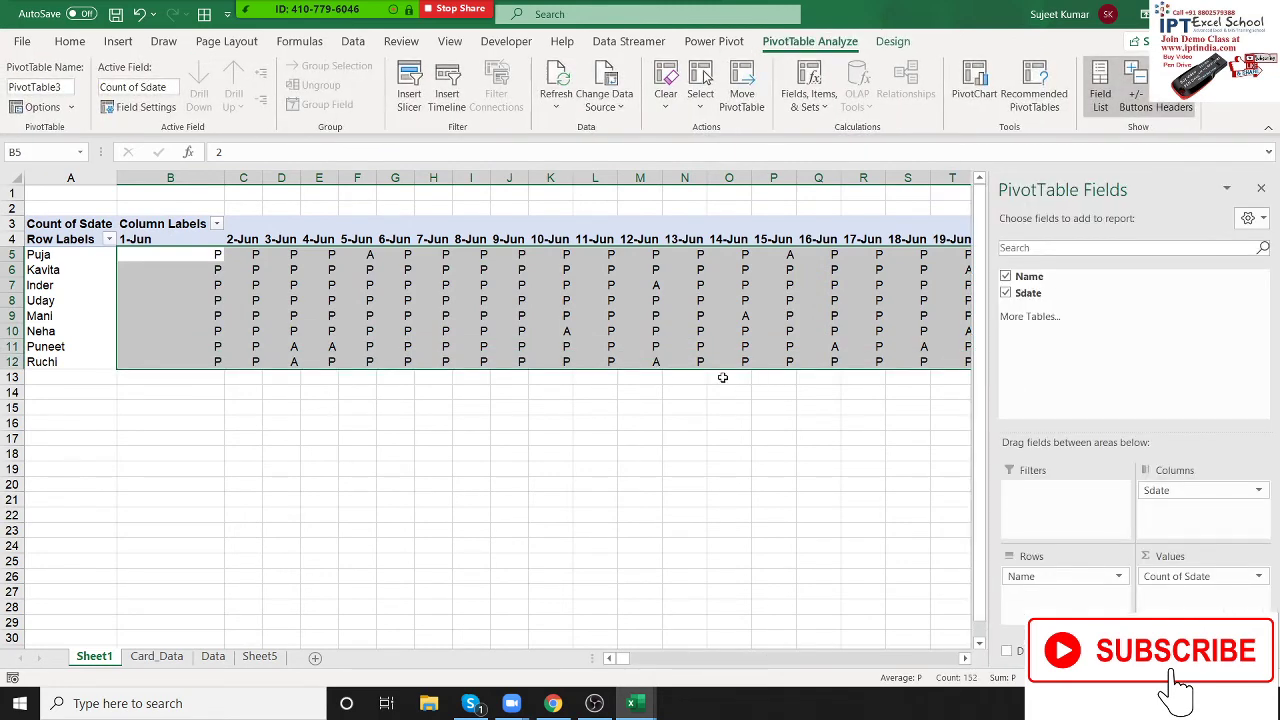
{"action": "left_click", "coordinate": [566, 409]}
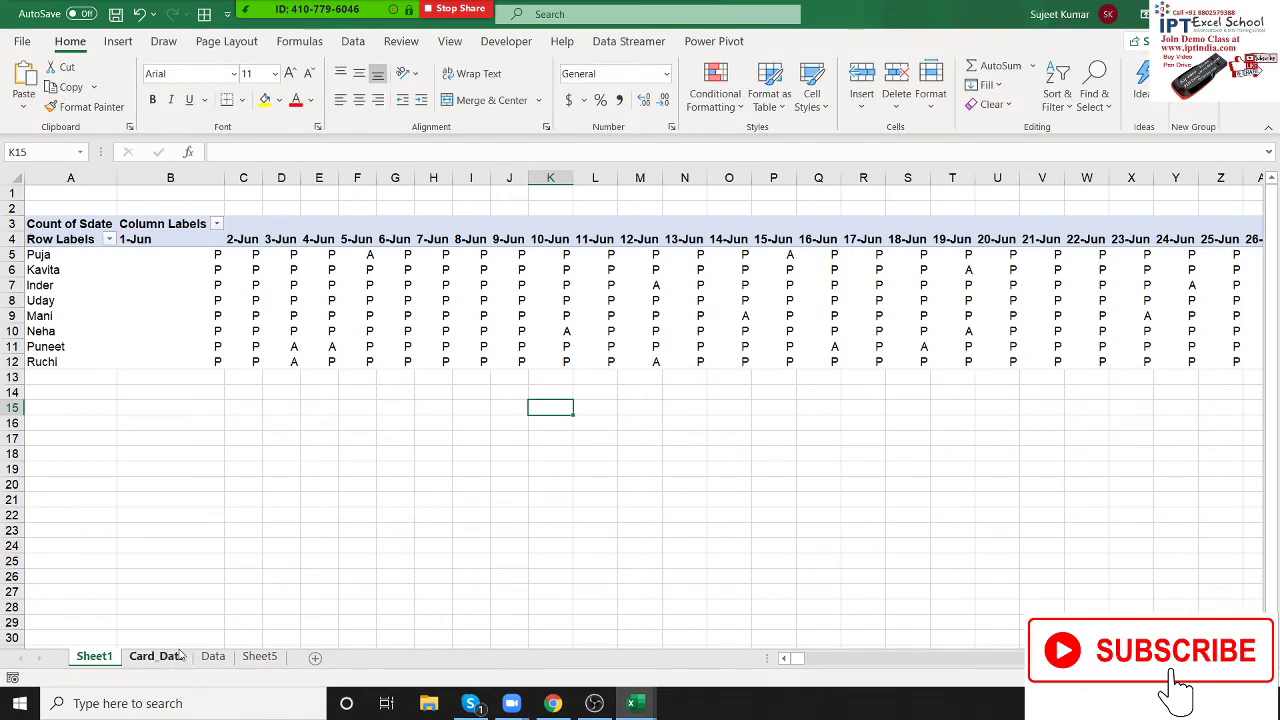
Step: Insert a pivot from Card_Data on a new sheet with Name in rows and Sdate as columns and counted values
{"action": "left_click", "coordinate": [176, 656]}
{"action": "left_click", "coordinate": [118, 41]}
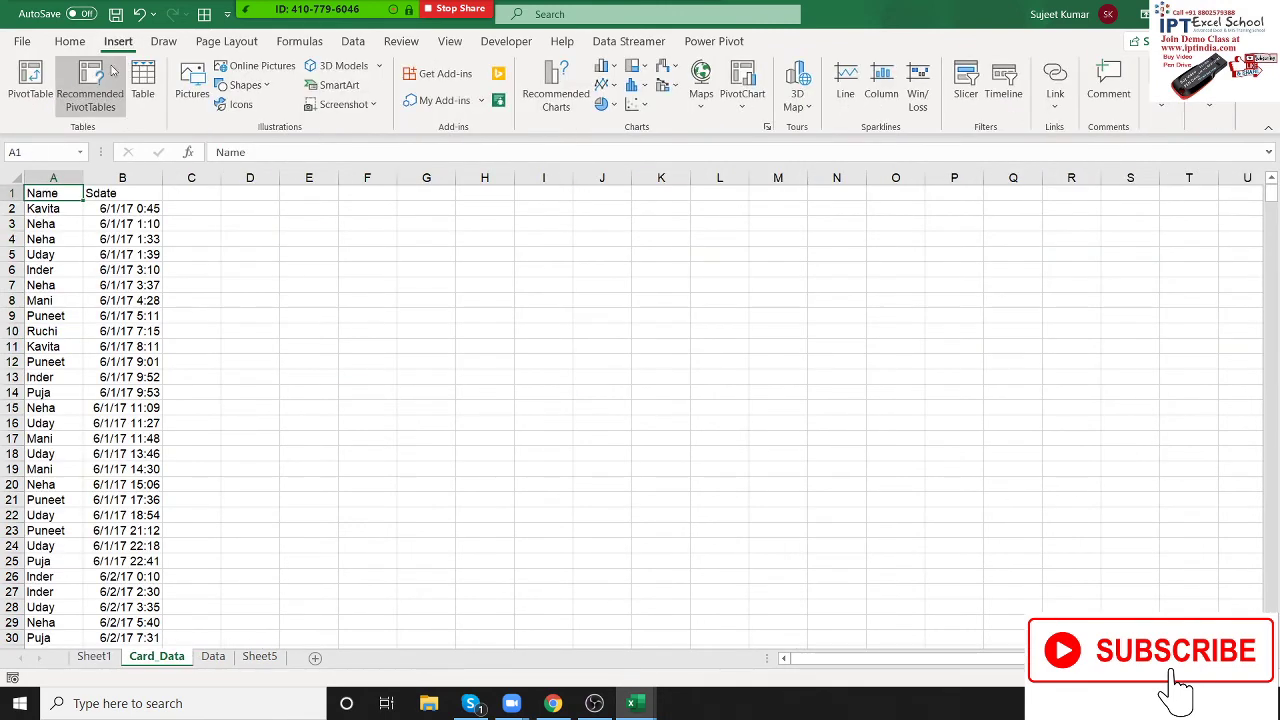
{"action": "left_click", "coordinate": [30, 97]}
{"action": "left_click", "coordinate": [560, 434]}
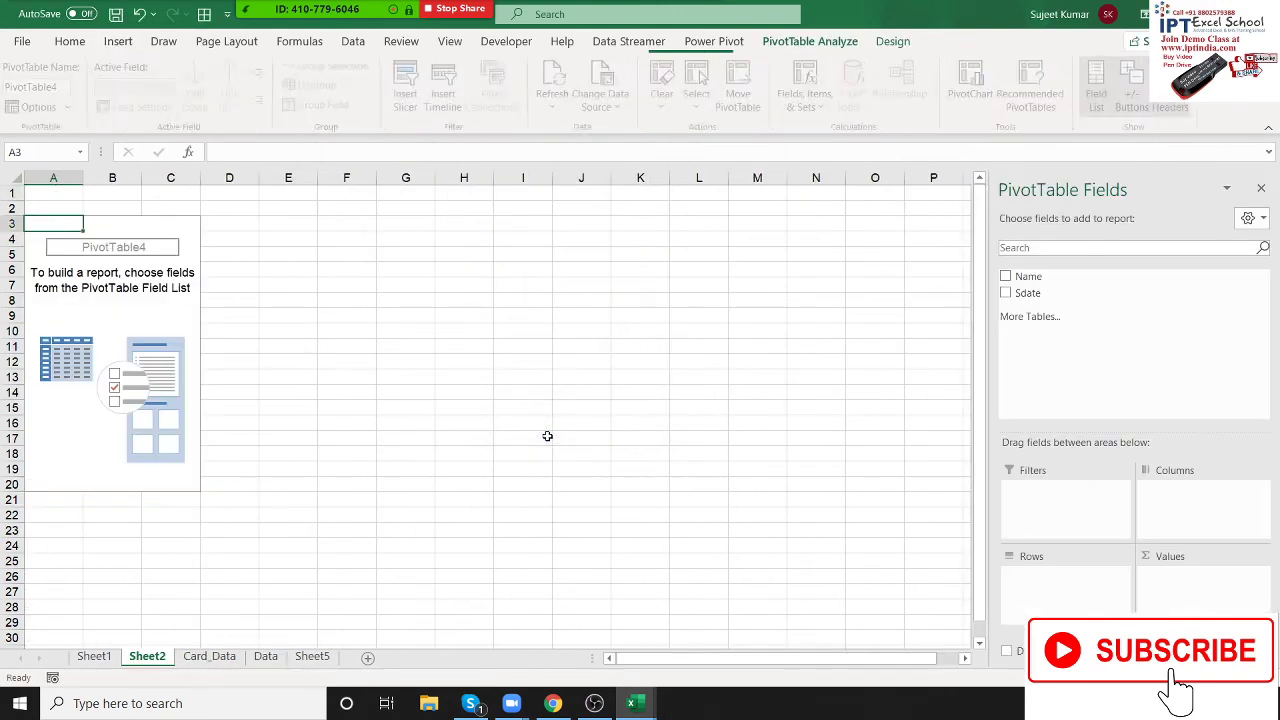
{"action": "left_click_drag", "start_coordinate": [1066, 276], "coordinate": [1075, 585]}
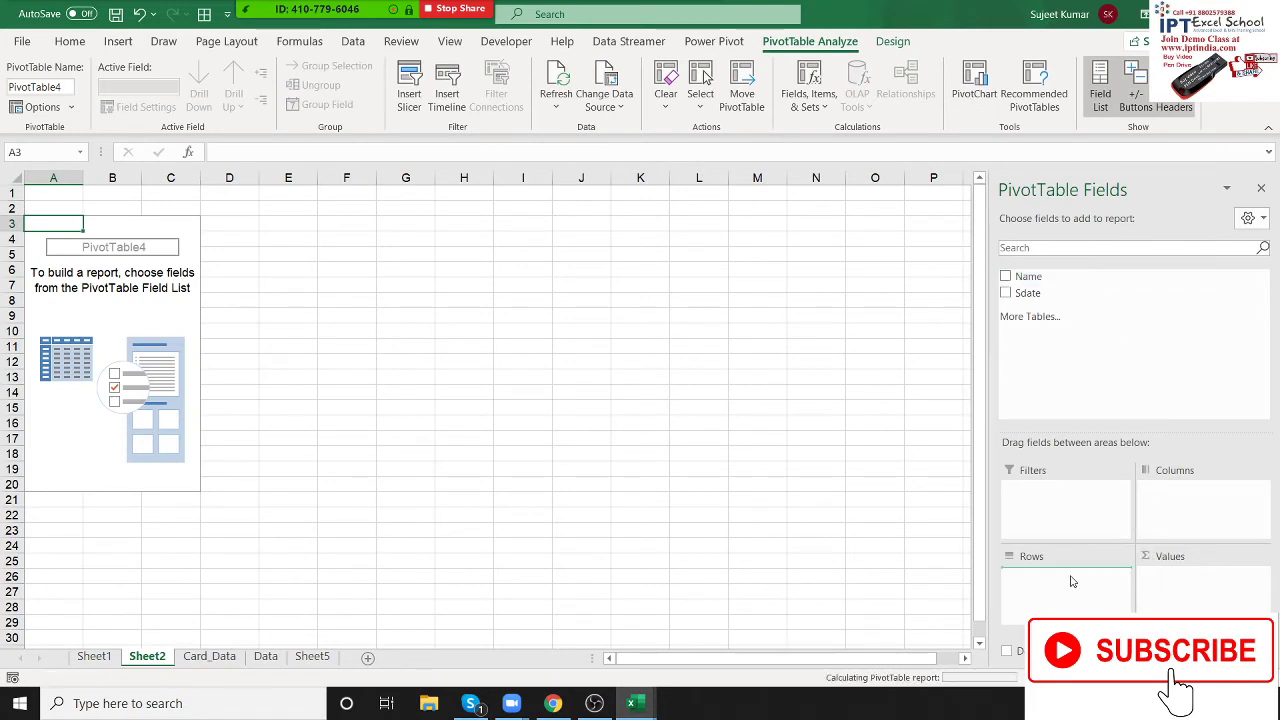
{"action": "left_click_drag", "start_coordinate": [1028, 293], "coordinate": [1166, 505]}
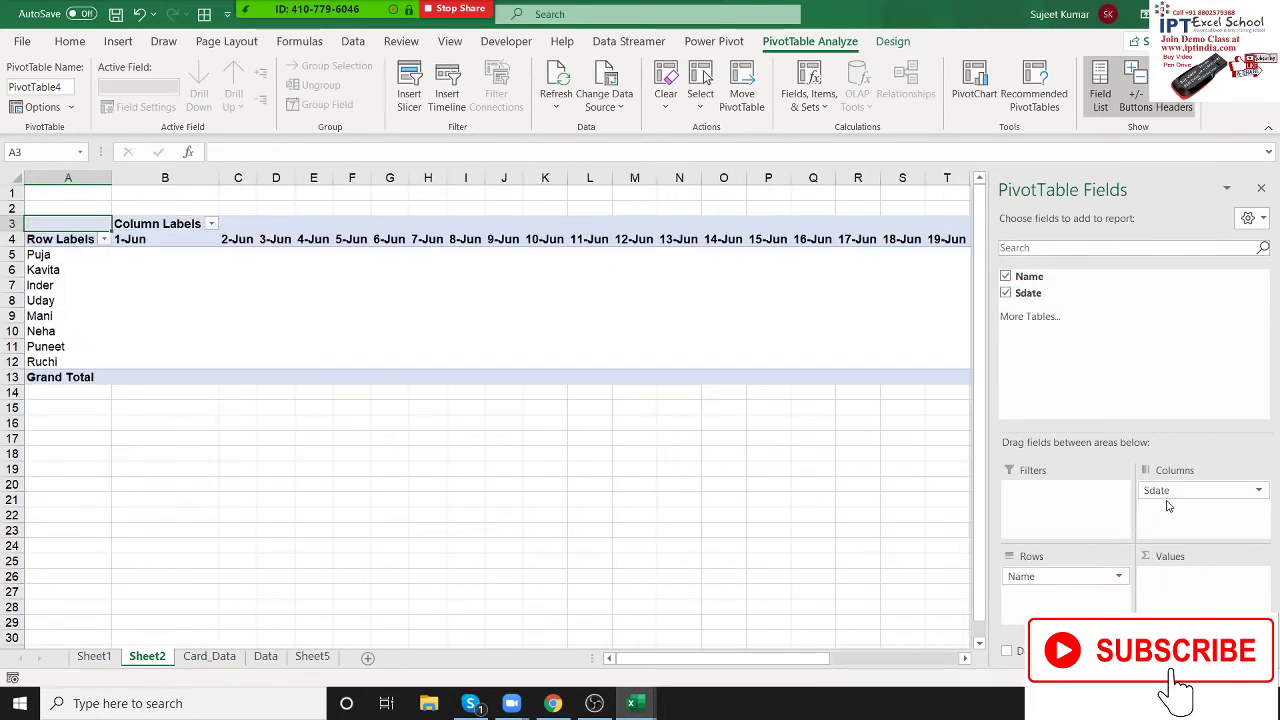
{"action": "left_click_drag", "start_coordinate": [1028, 293], "coordinate": [1180, 584]}
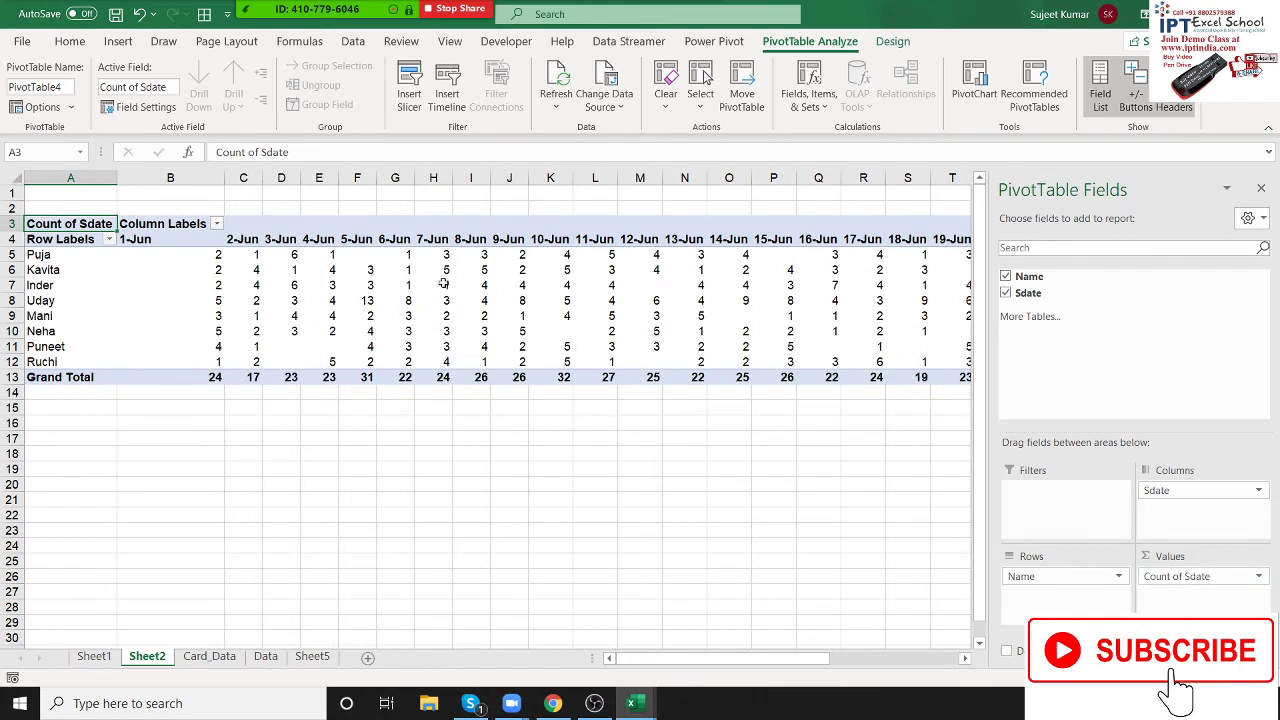
Step: Group the pivot's Sdate column headings by days
{"action": "right_click", "coordinate": [392, 244]}
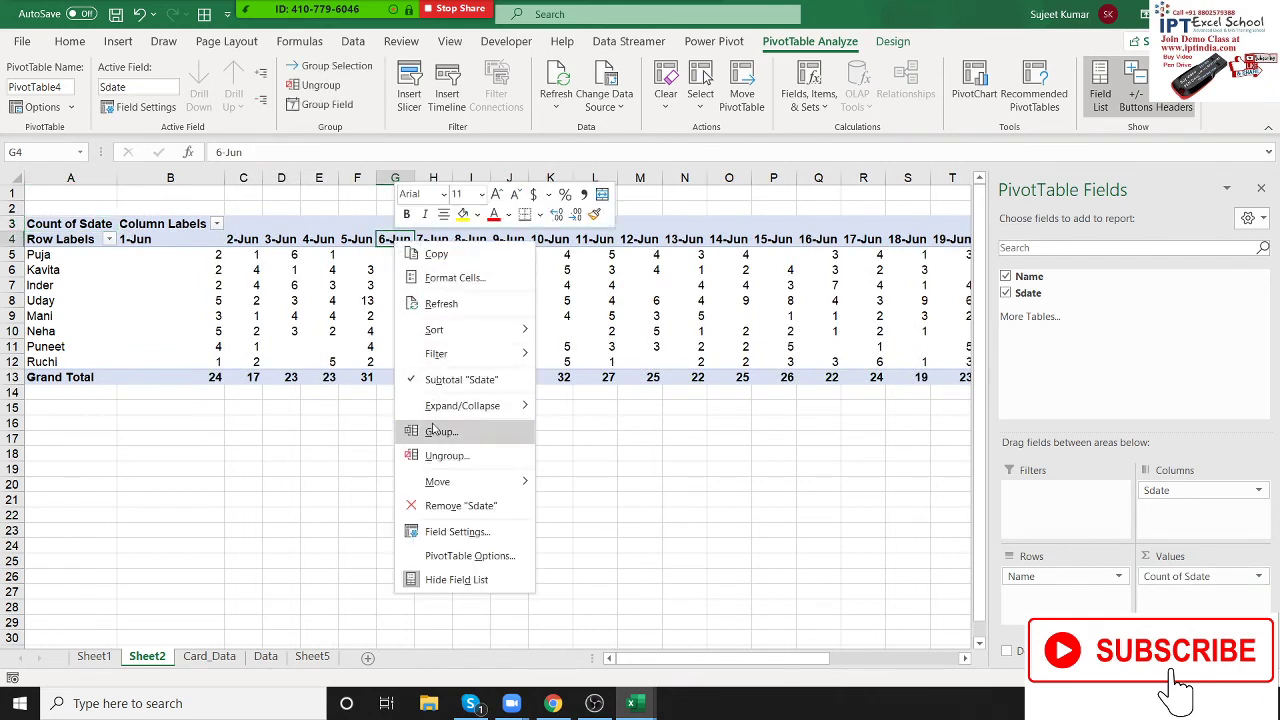
{"action": "left_click", "coordinate": [432, 431]}
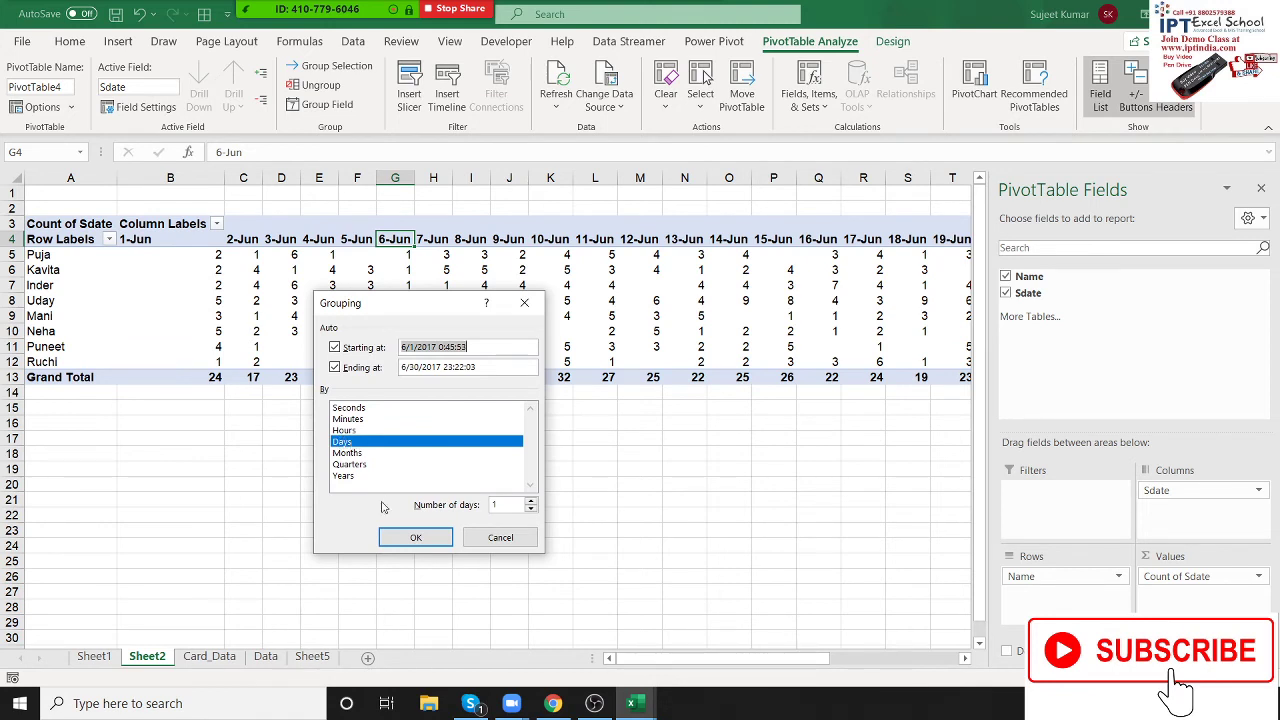
{"action": "left_click", "coordinate": [418, 539]}
{"action": "right_click", "coordinate": [352, 297]}
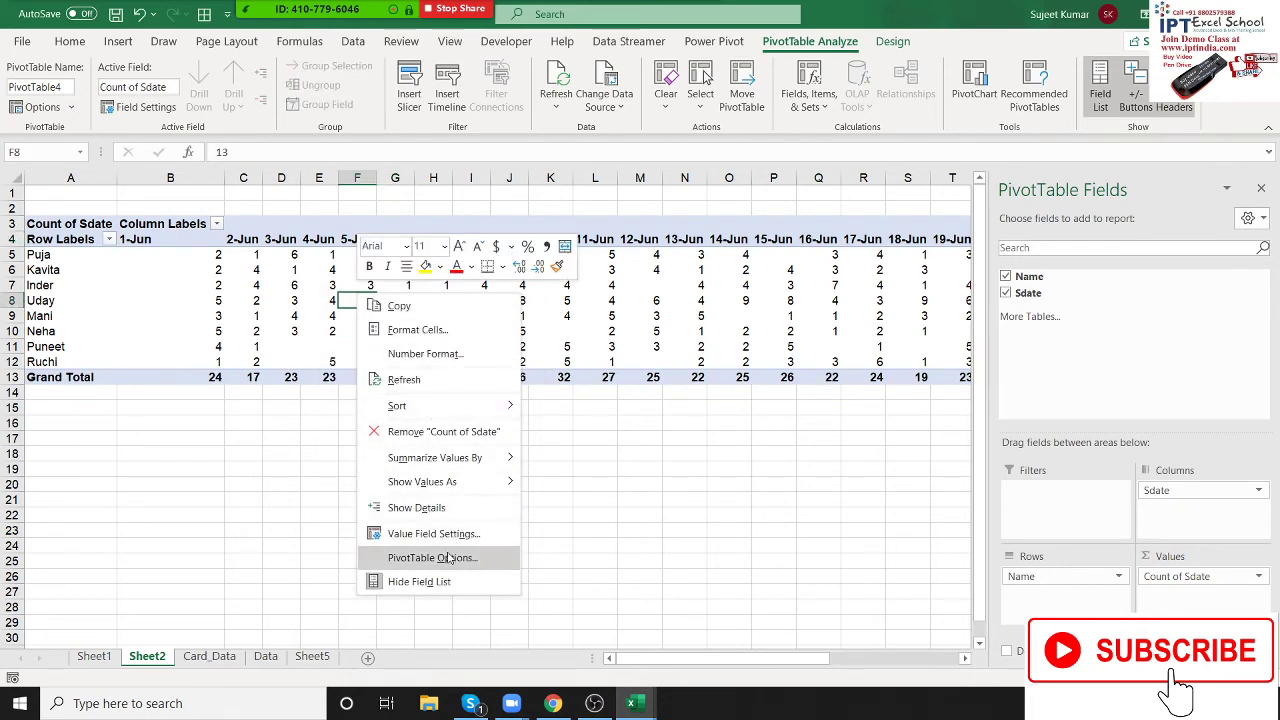
Step: Set the new pivot to show 0 in empty cells and remove both row and column grand totals
{"action": "left_click", "coordinate": [449, 559]}
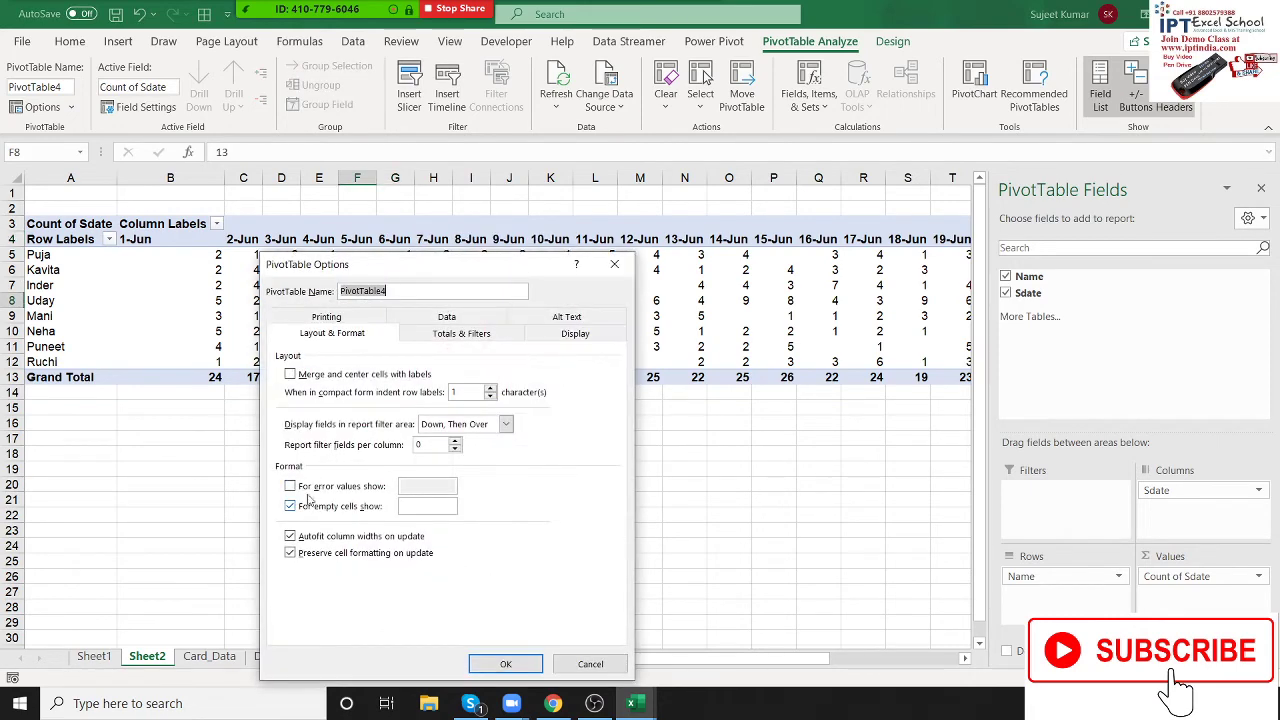
{"action": "left_click", "coordinate": [406, 506]}
{"action": "type", "text": "0"}
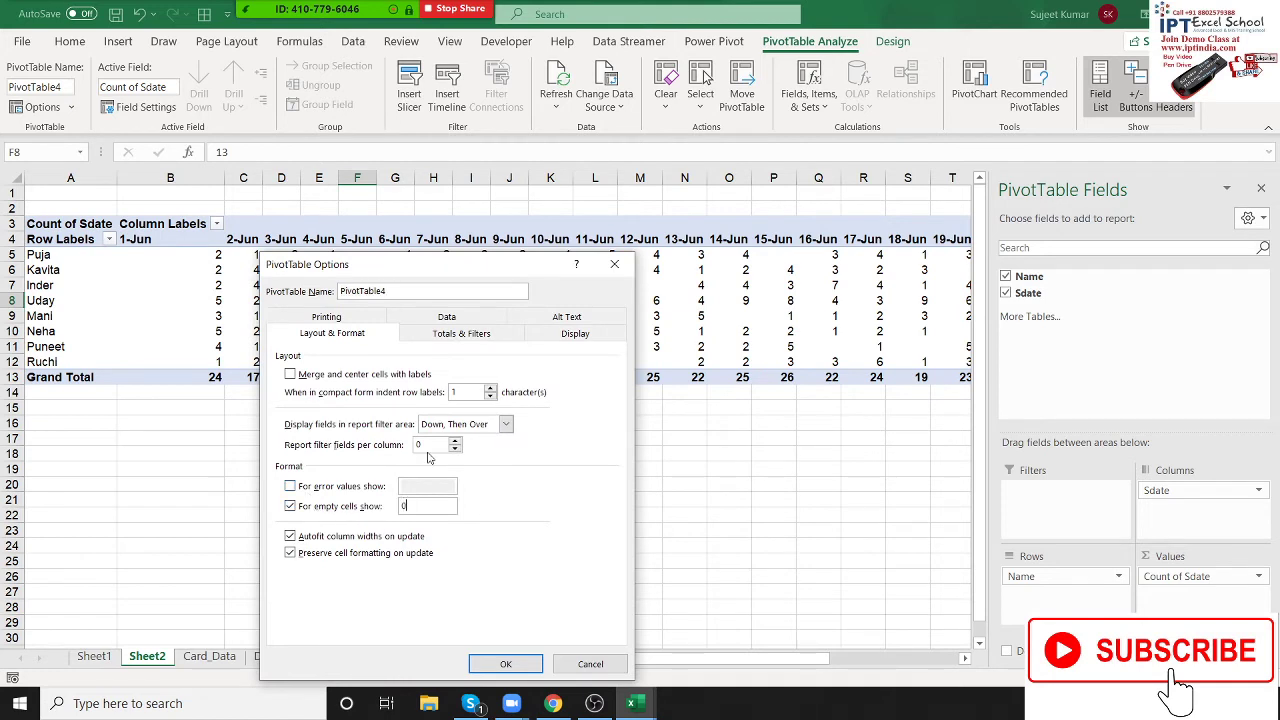
{"action": "left_click", "coordinate": [453, 336]}
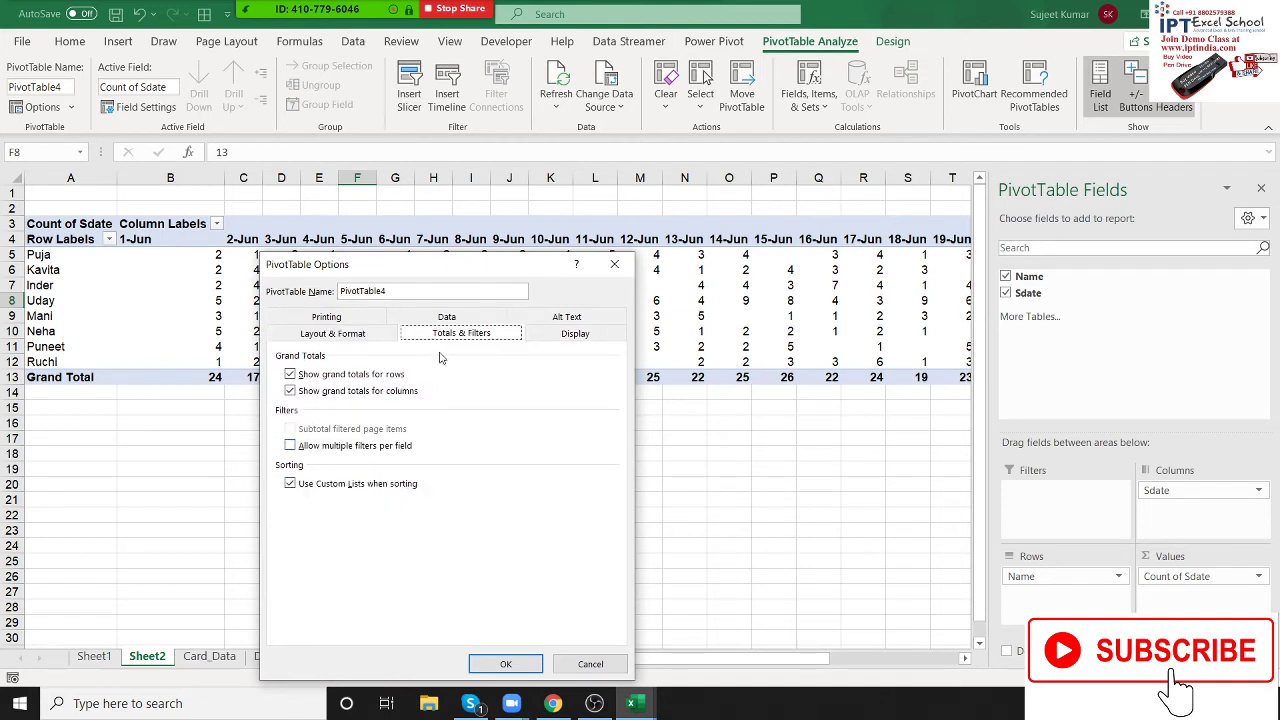
{"action": "left_click", "coordinate": [356, 390]}
{"action": "left_click", "coordinate": [348, 375]}
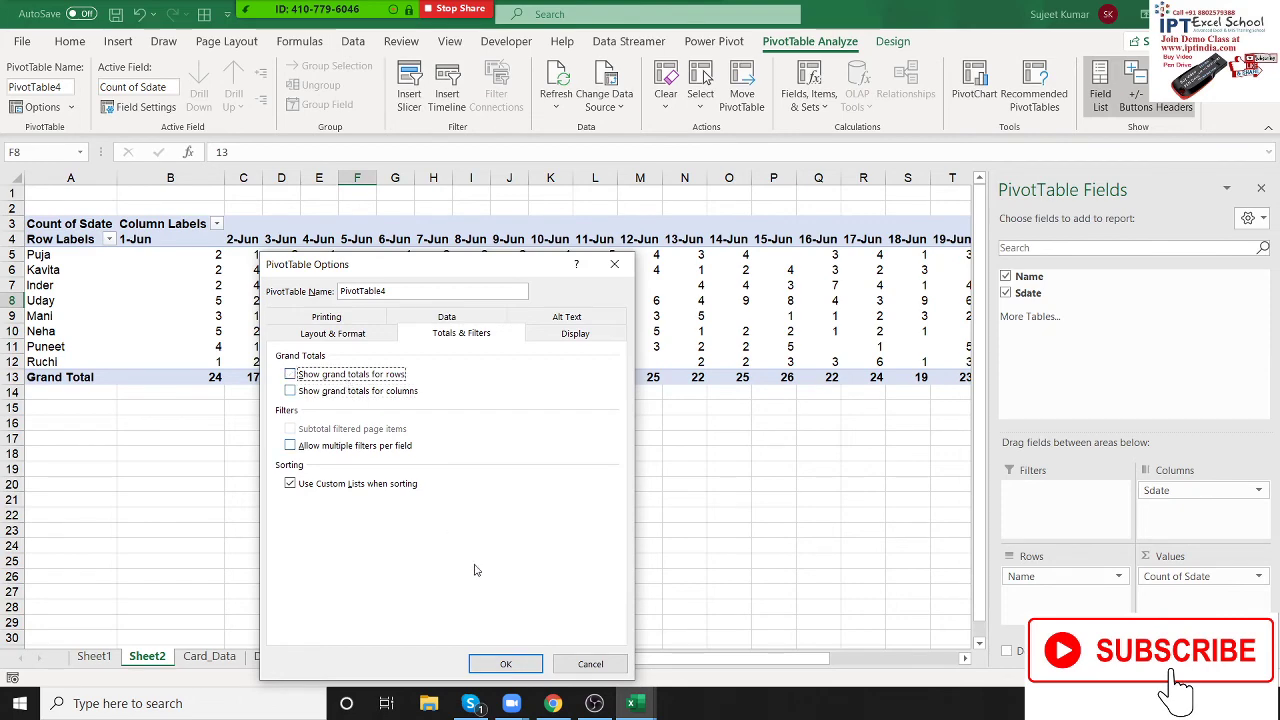
{"action": "left_click", "coordinate": [503, 663]}
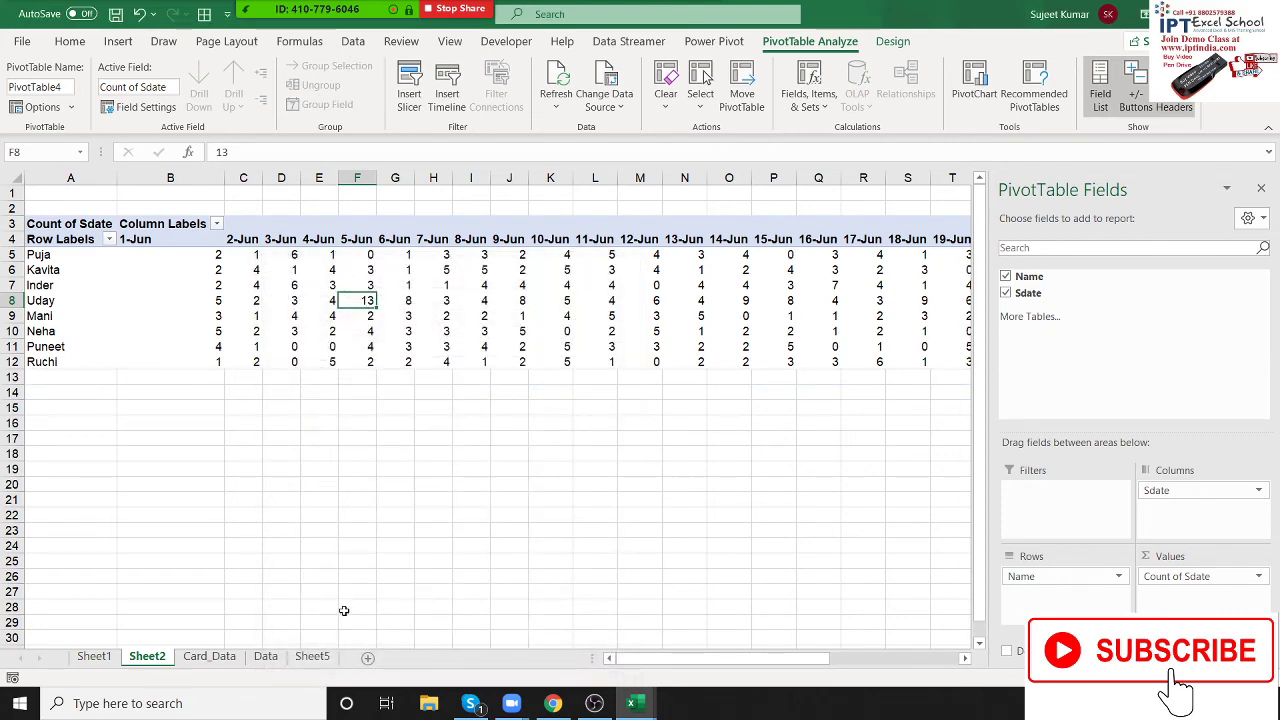
{"action": "left_click", "coordinate": [663, 392]}
Step: Select all pivot value cells from B5 and give them the custom format "P";;"A"
{"action": "left_click", "coordinate": [218, 258]}
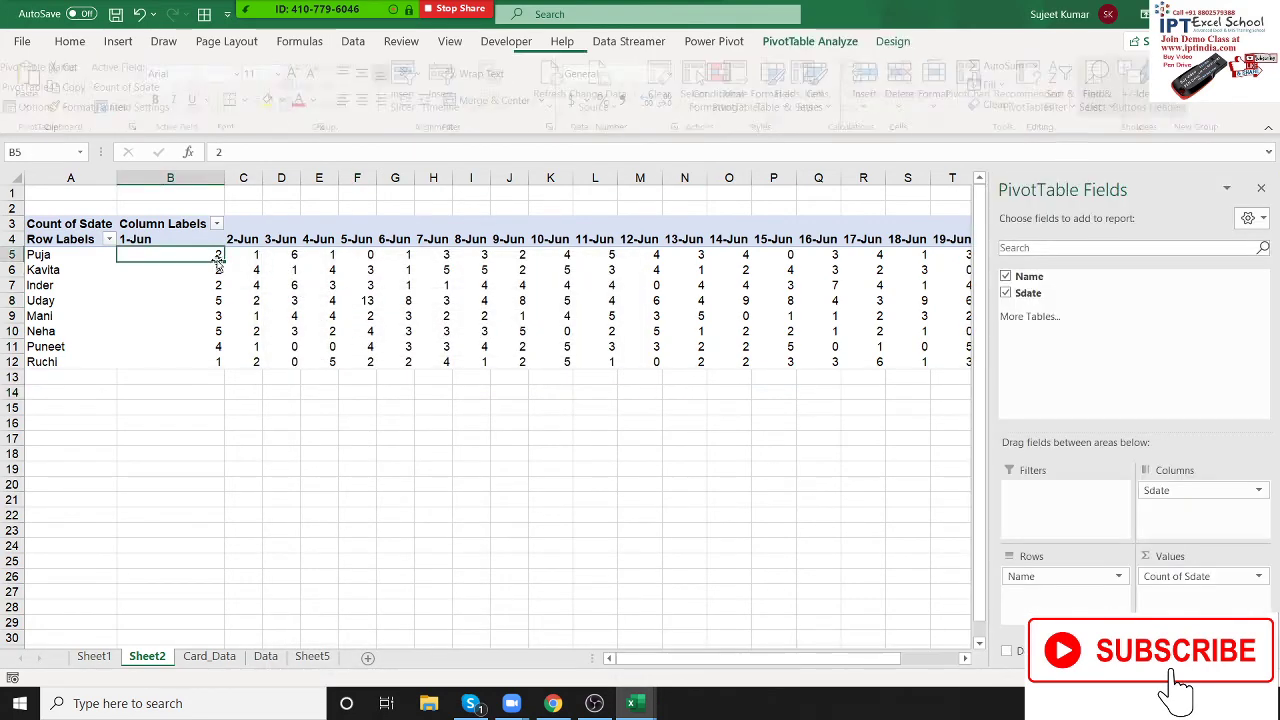
{"action": "key", "text": "ctrl+shift+Right"}
{"action": "key", "text": "ctrl+shift+Down"}
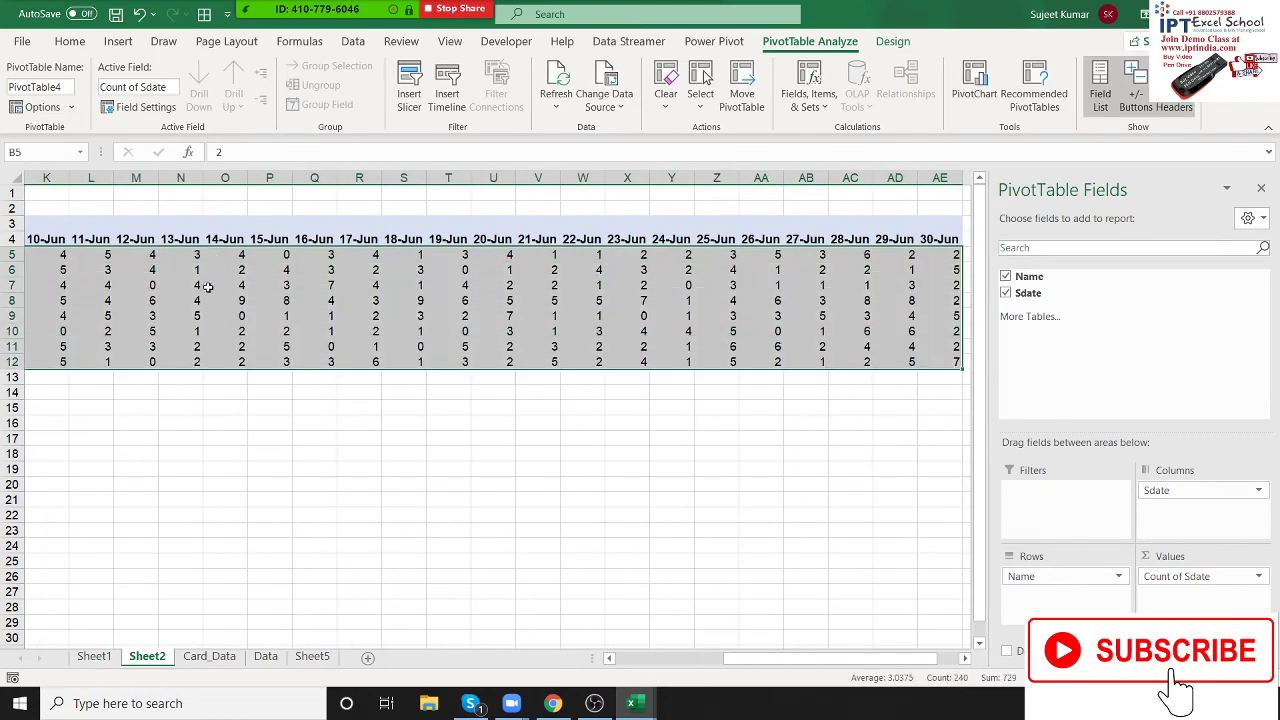
{"action": "right_click", "coordinate": [360, 281]}
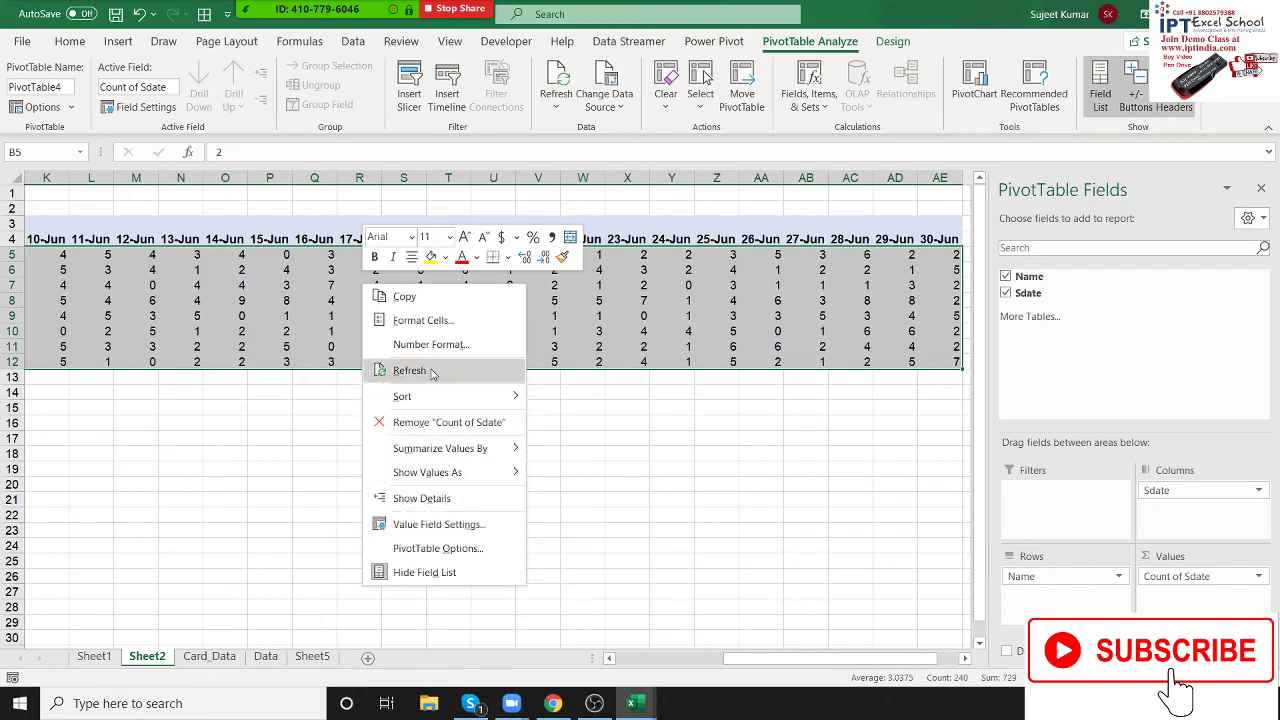
{"action": "left_click", "coordinate": [426, 321]}
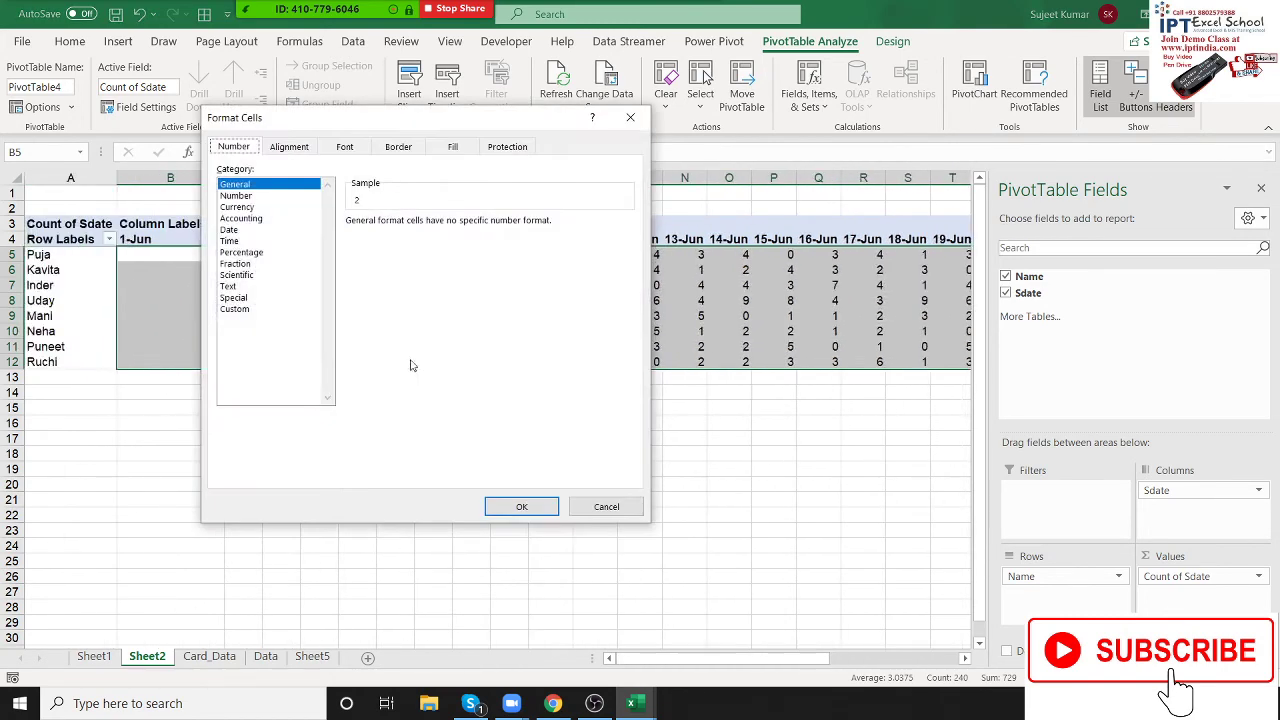
{"action": "left_click", "coordinate": [236, 309]}
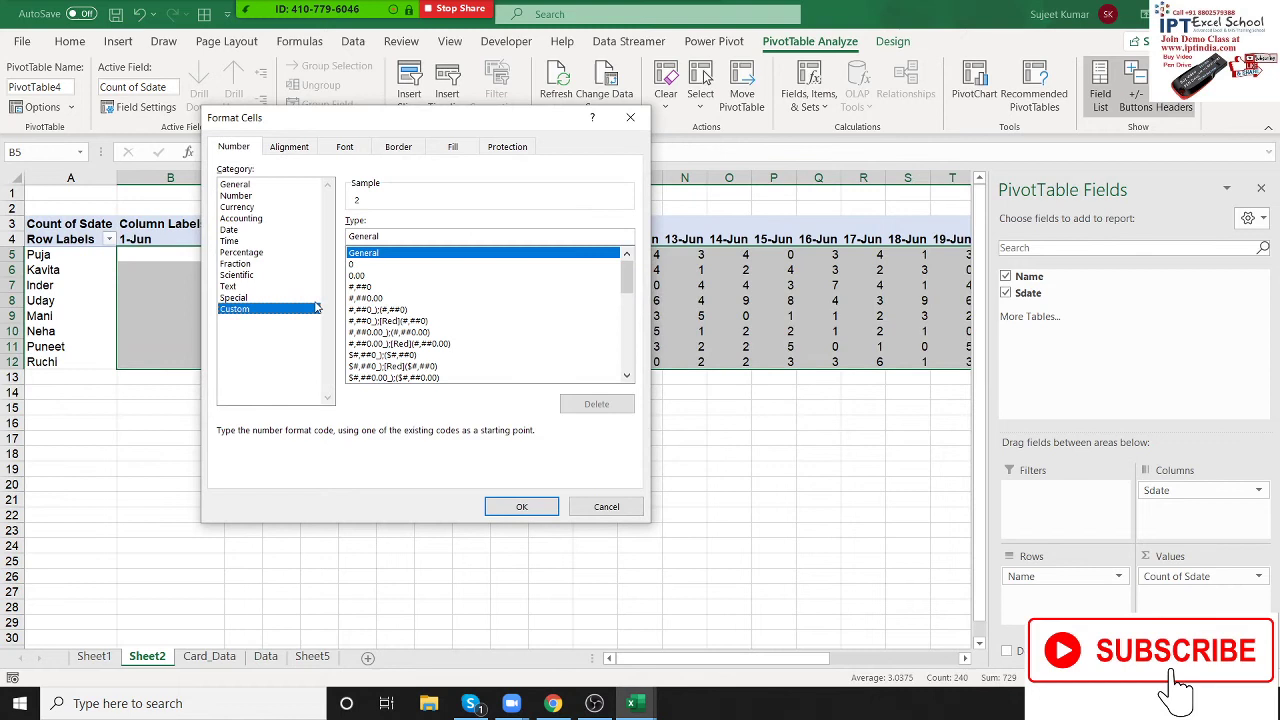
{"action": "double_click", "coordinate": [383, 232]}
{"action": "type", "text": "\""}
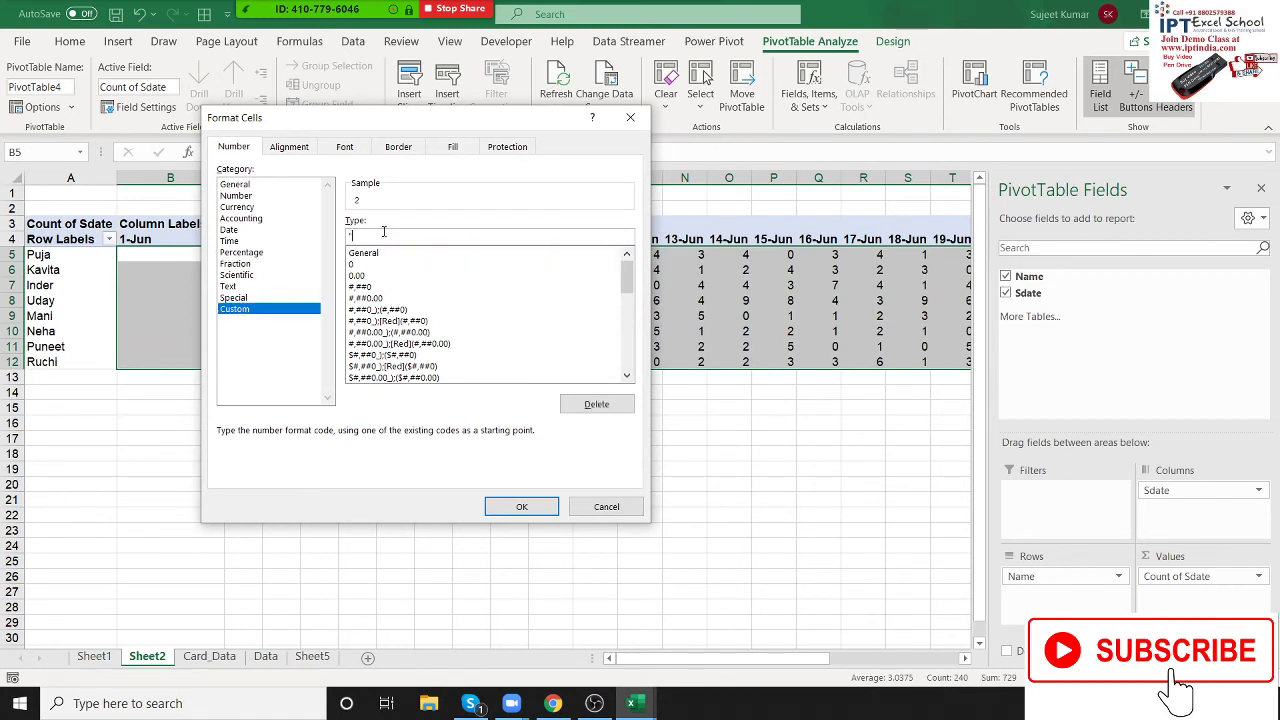
{"action": "type", "text": "P\";;\"A\""}
{"action": "left_click_drag", "start_coordinate": [432, 125], "coordinate": [716, 182]}
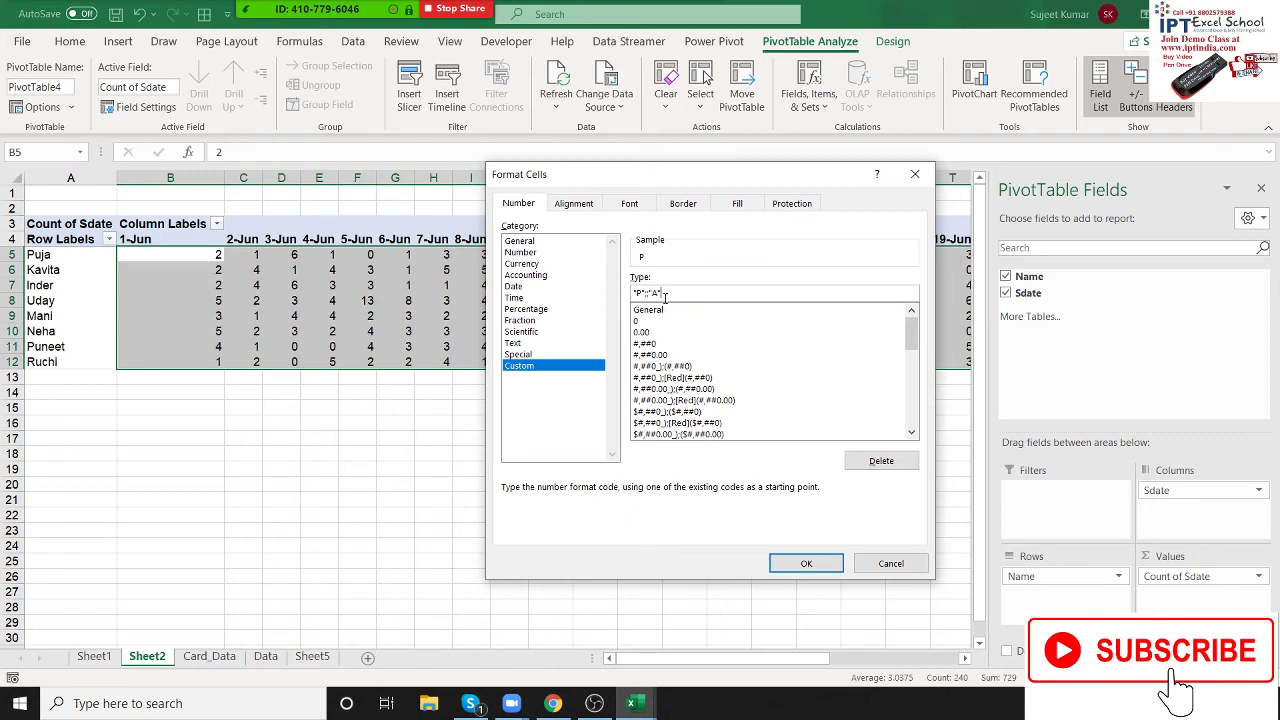
{"action": "left_click", "coordinate": [806, 563]}
Step: Scroll across the pivot to check the P/A grid through 30-Jun
{"action": "left_click", "coordinate": [560, 464]}
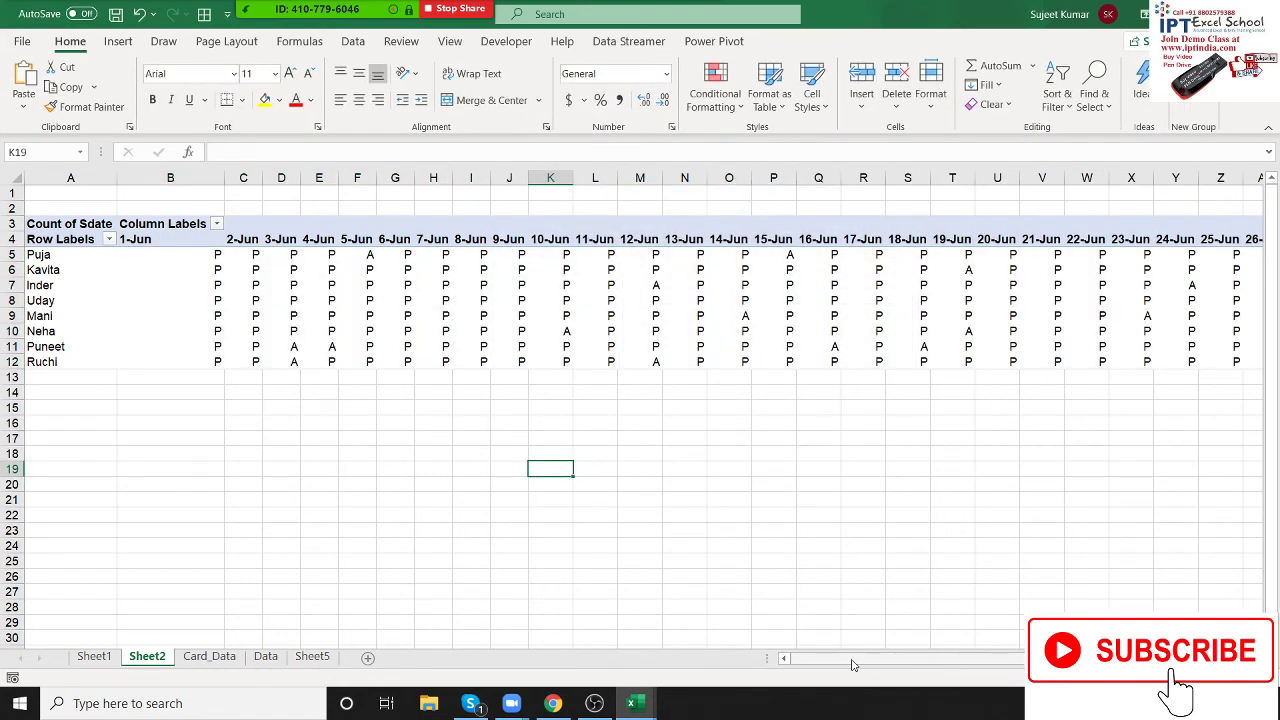
{"action": "left_click_drag", "start_coordinate": [857, 668], "coordinate": [925, 668]}
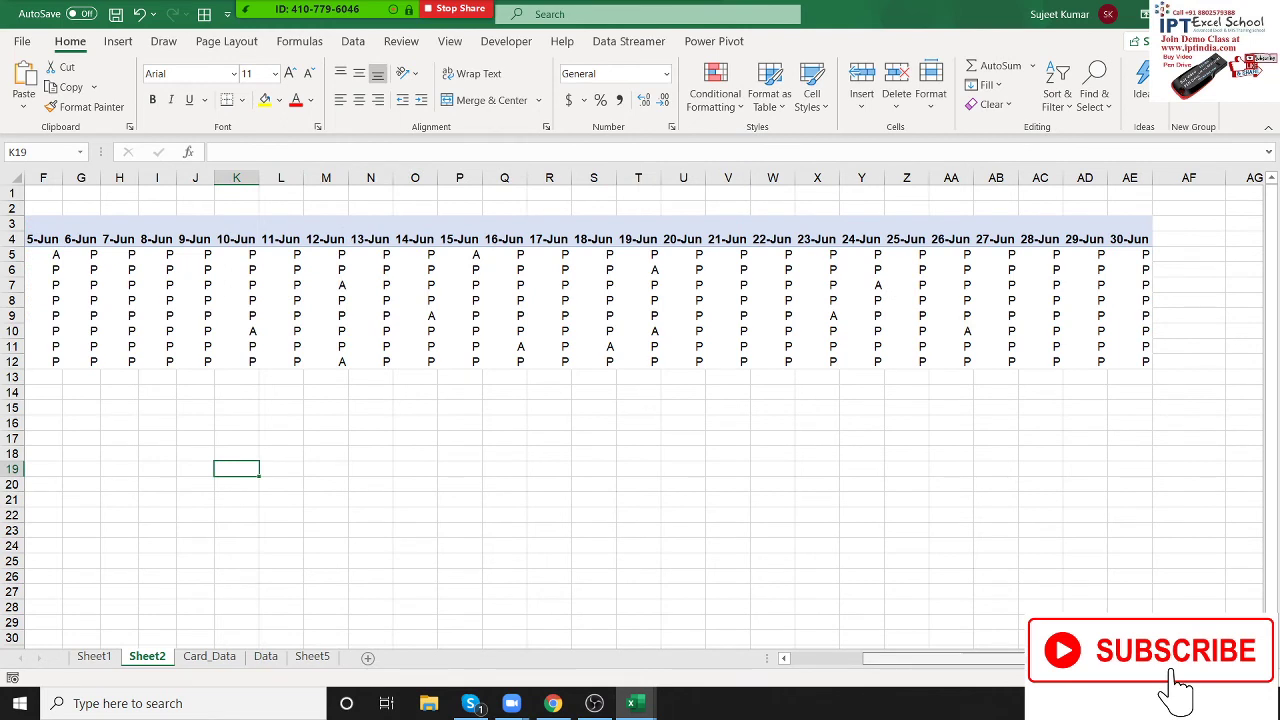
{"action": "left_click", "coordinate": [940, 570]}
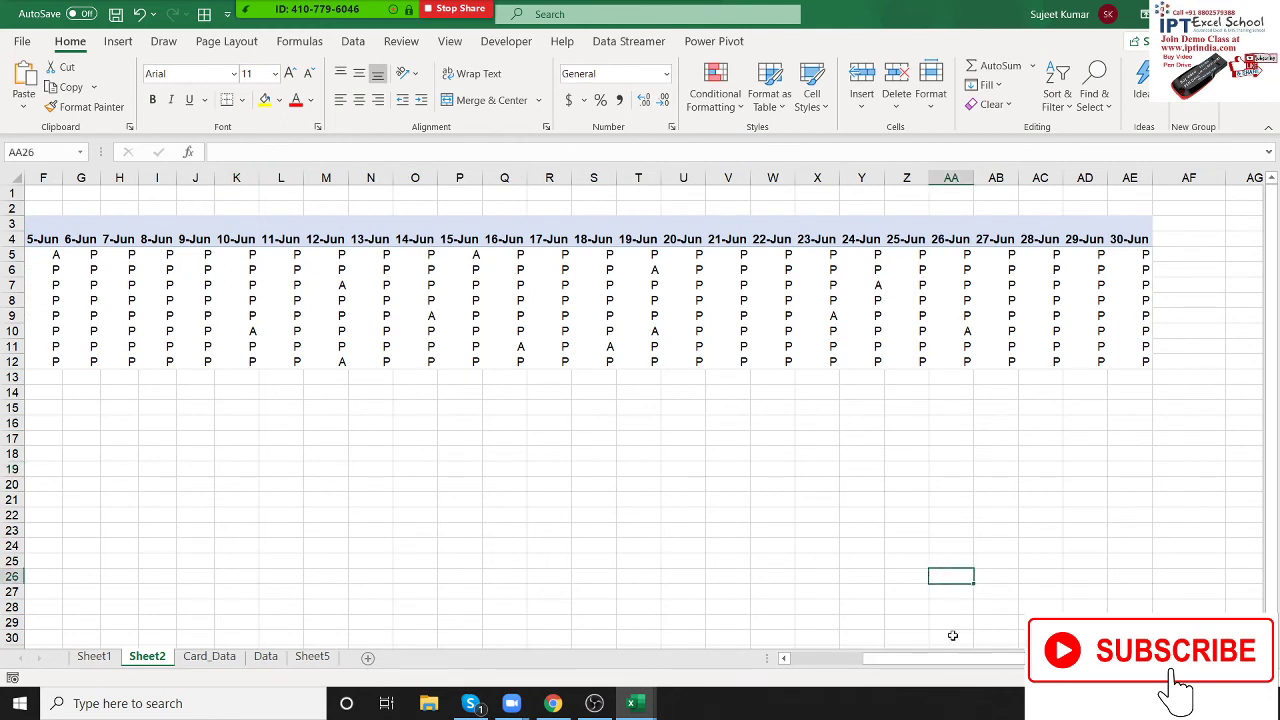
{"action": "left_click_drag", "start_coordinate": [953, 657], "coordinate": [880, 657]}
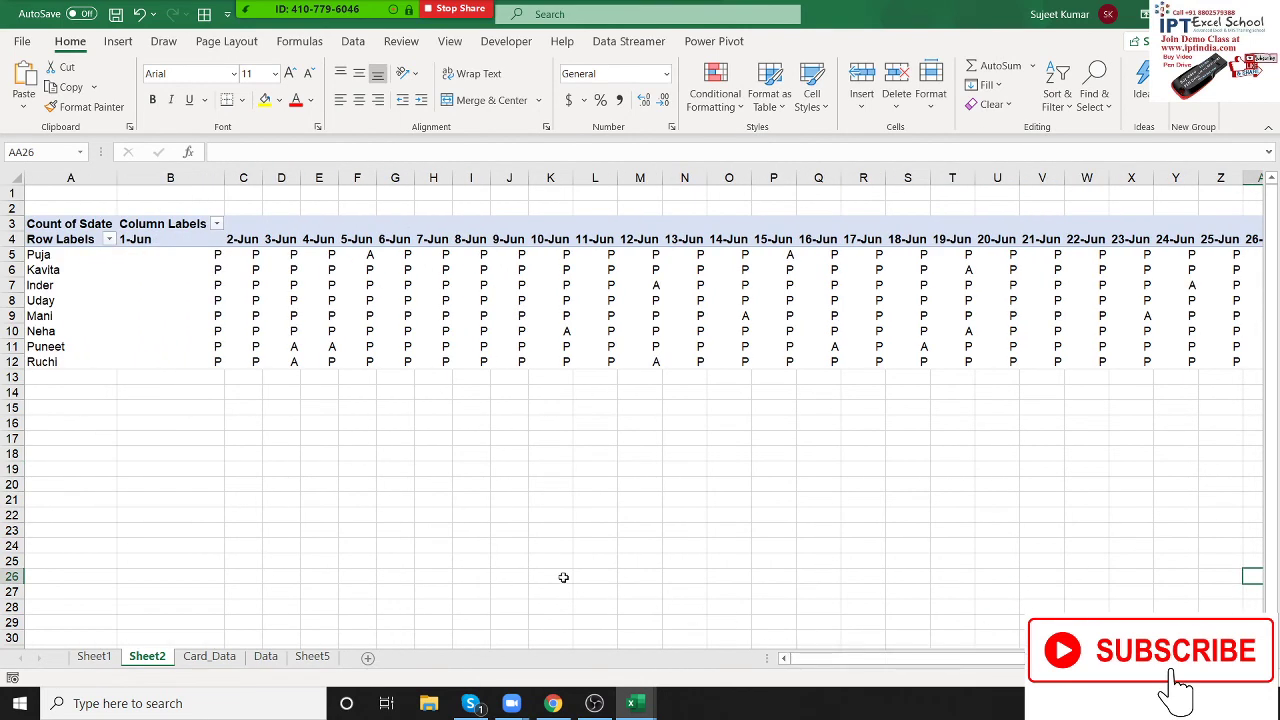
Step: Delete columns G through the last column on the Data sheet
{"action": "left_click", "coordinate": [252, 661]}
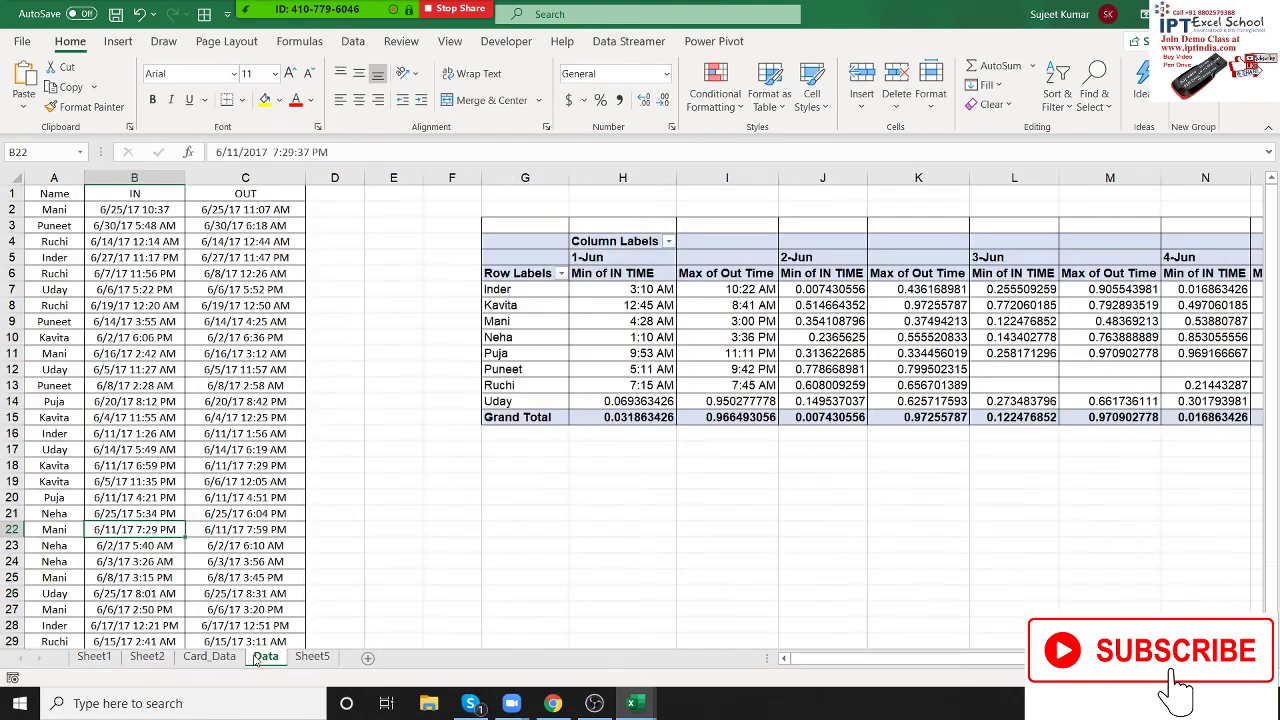
{"action": "left_click", "coordinate": [172, 369]}
{"action": "left_click", "coordinate": [120, 242]}
{"action": "left_click_drag", "start_coordinate": [54, 177], "coordinate": [117, 177]}
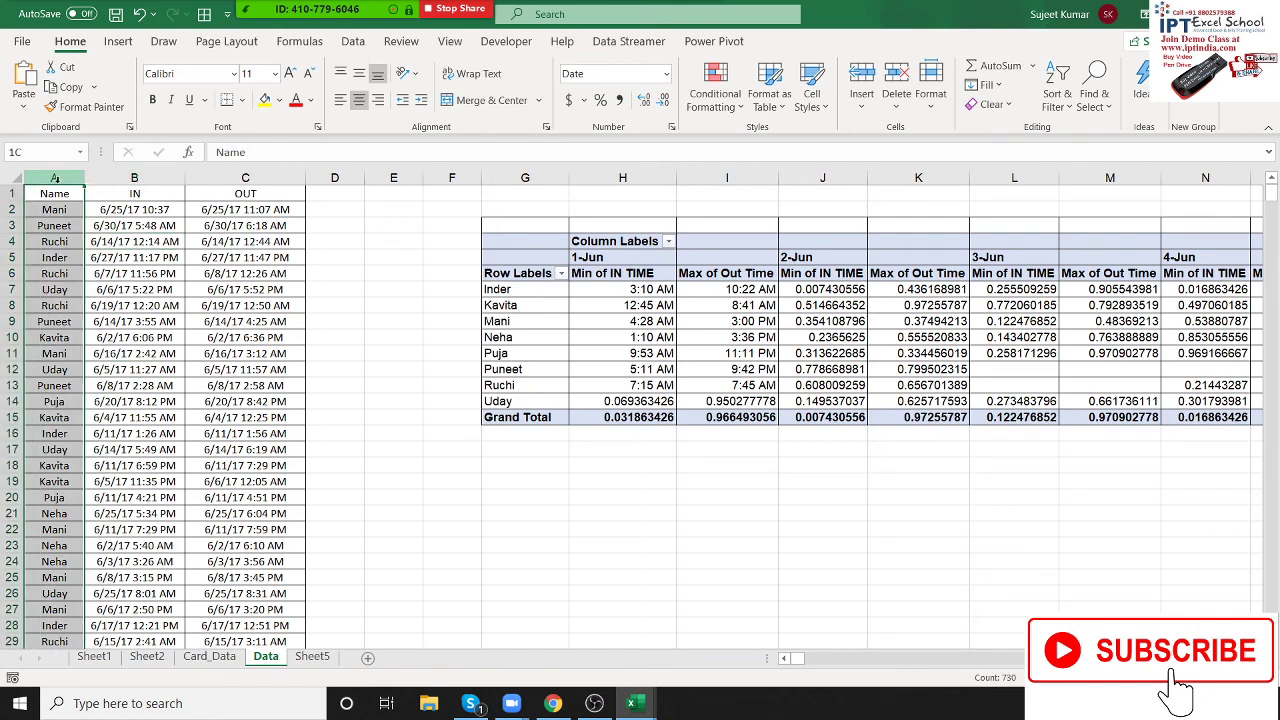
{"action": "left_click", "coordinate": [280, 177]}
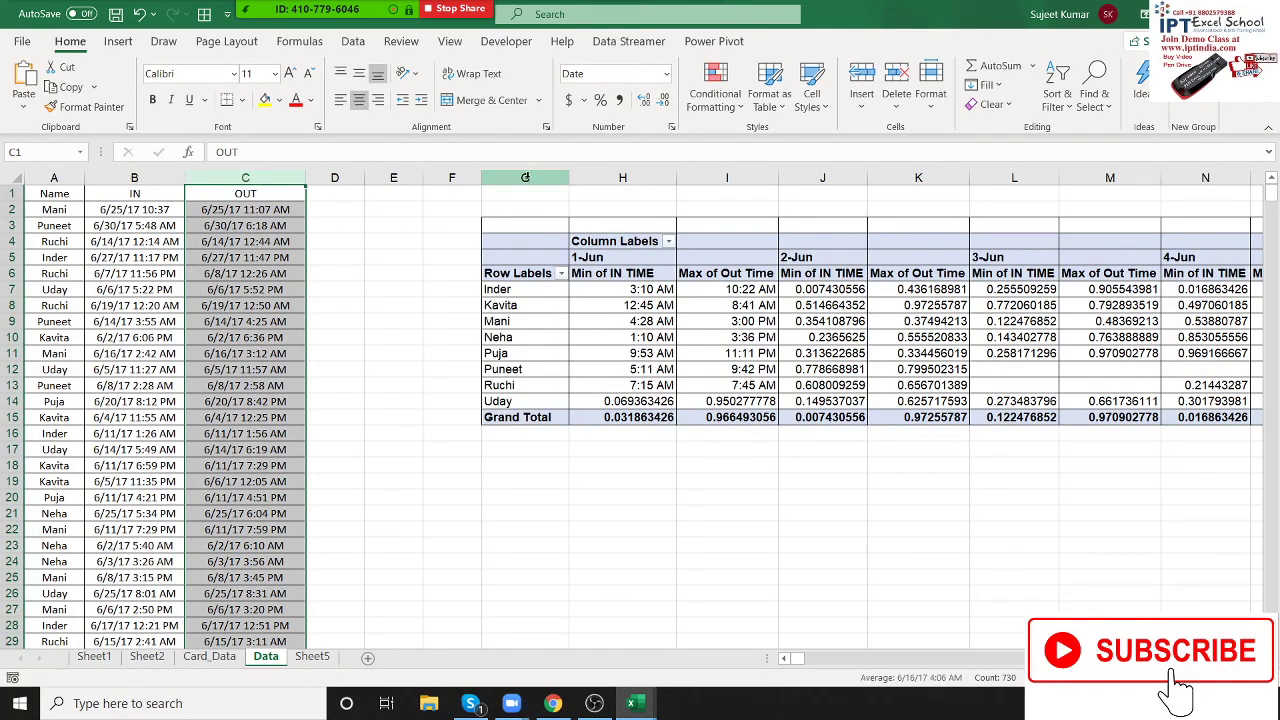
{"action": "left_click", "coordinate": [525, 177]}
{"action": "key", "text": "ctrl+shift+Right"}
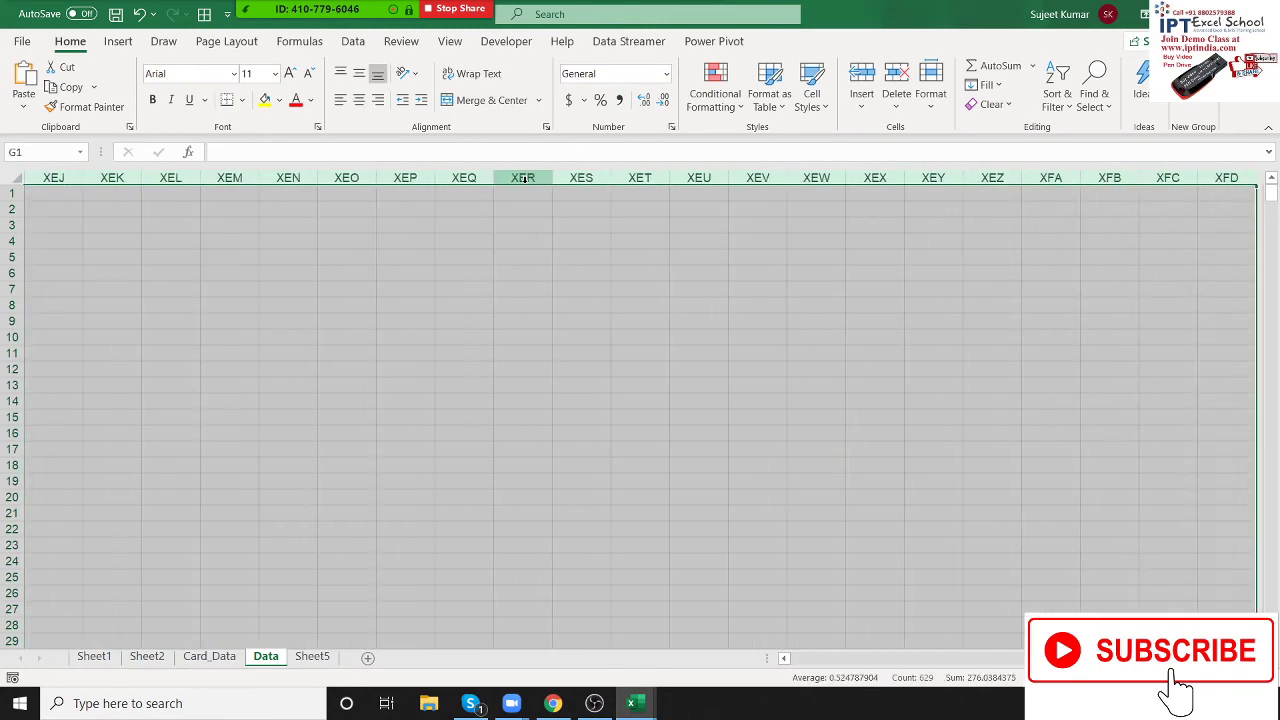
{"action": "right_click", "coordinate": [571, 224]}
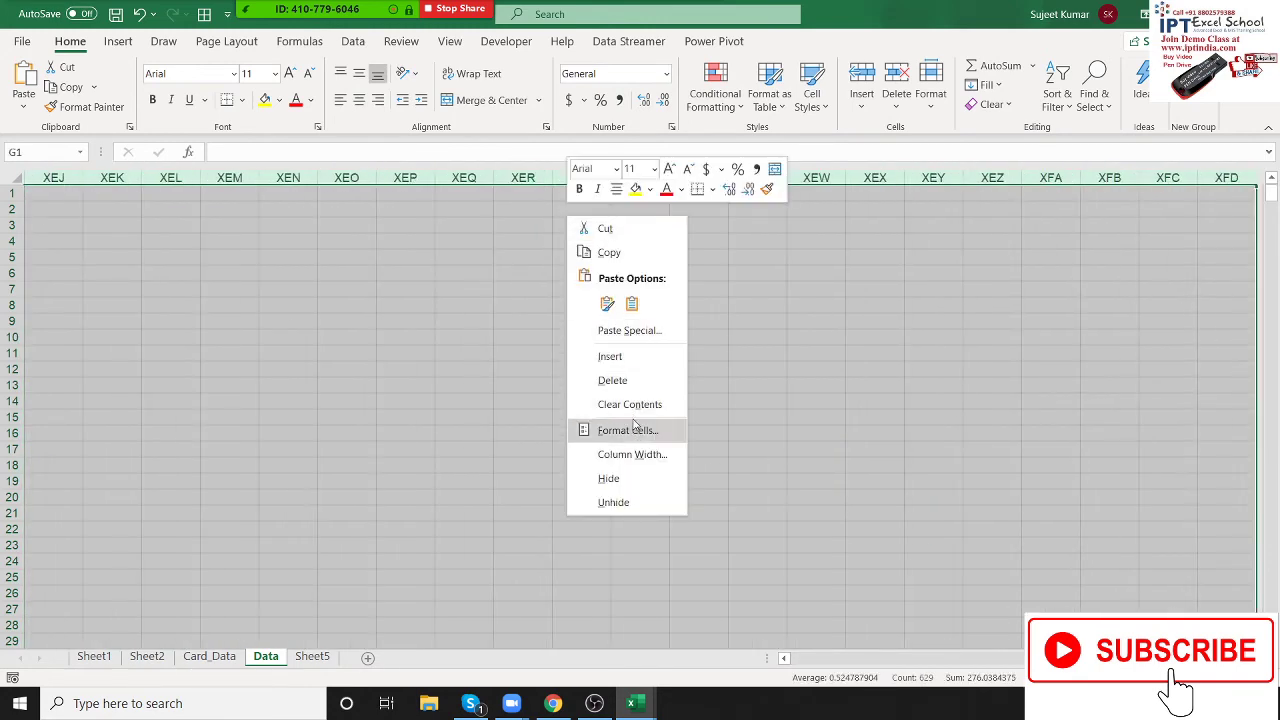
{"action": "left_click", "coordinate": [630, 384]}
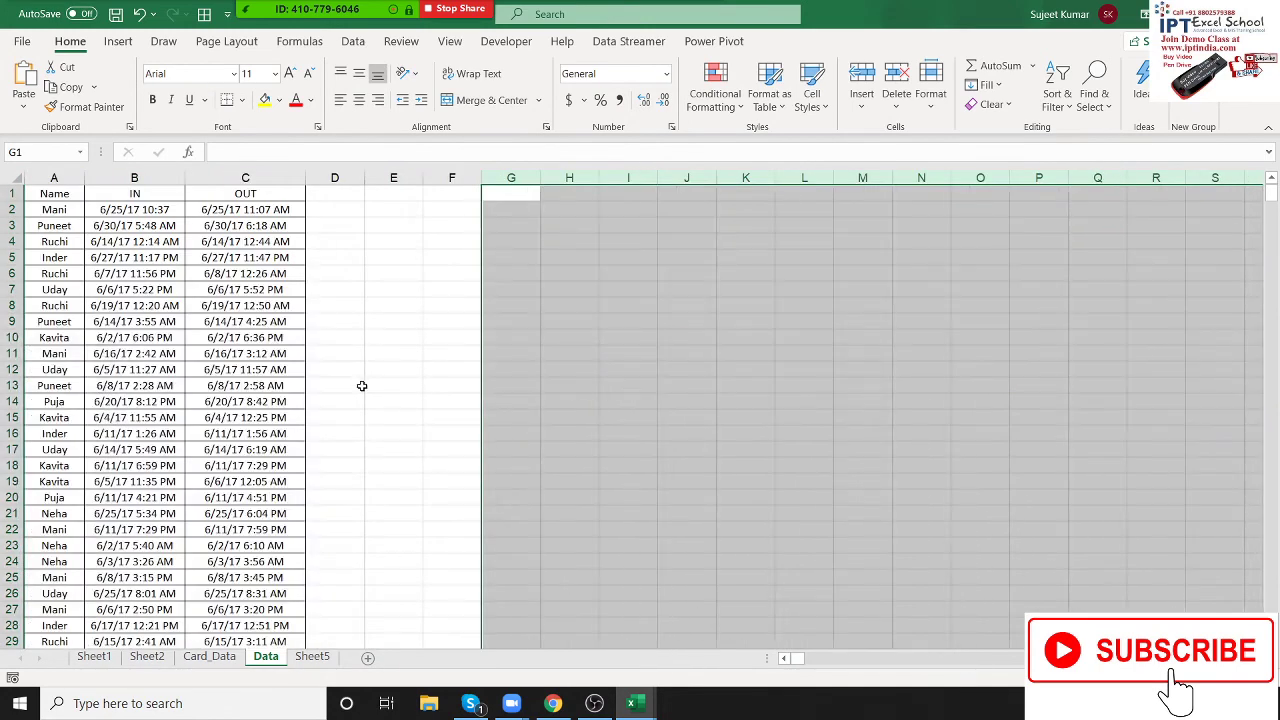
{"action": "left_click", "coordinate": [362, 386]}
Step: Copy all of Sheet5 and paste it back as plain values
{"action": "left_click", "coordinate": [308, 656]}
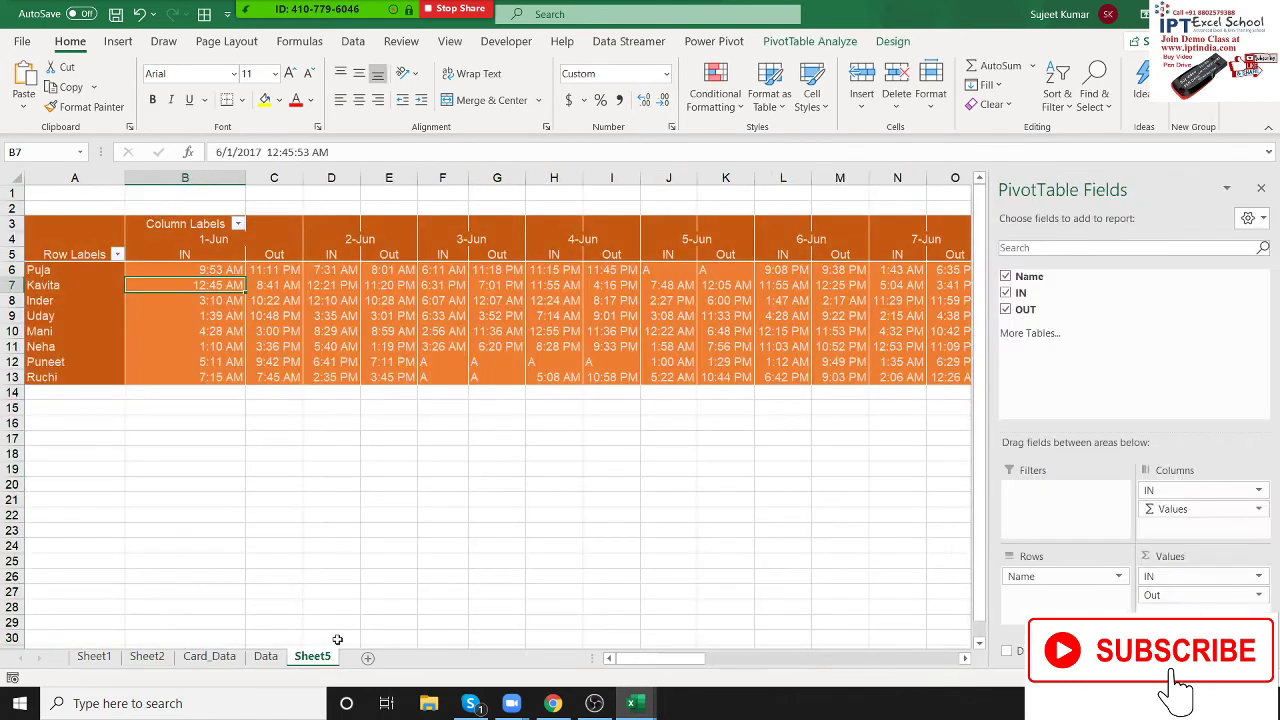
{"action": "left_click", "coordinate": [340, 484]}
{"action": "left_click", "coordinate": [270, 362]}
{"action": "left_click", "coordinate": [9, 182]}
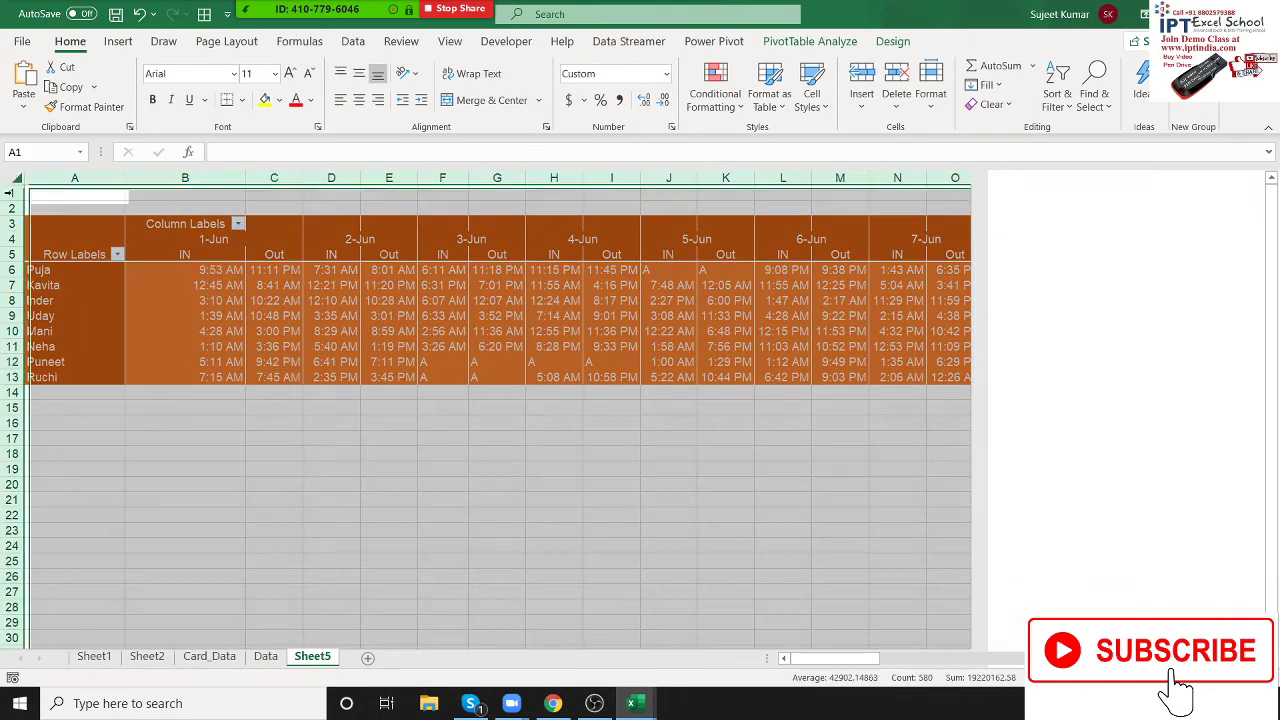
{"action": "key", "text": "ctrl+c"}
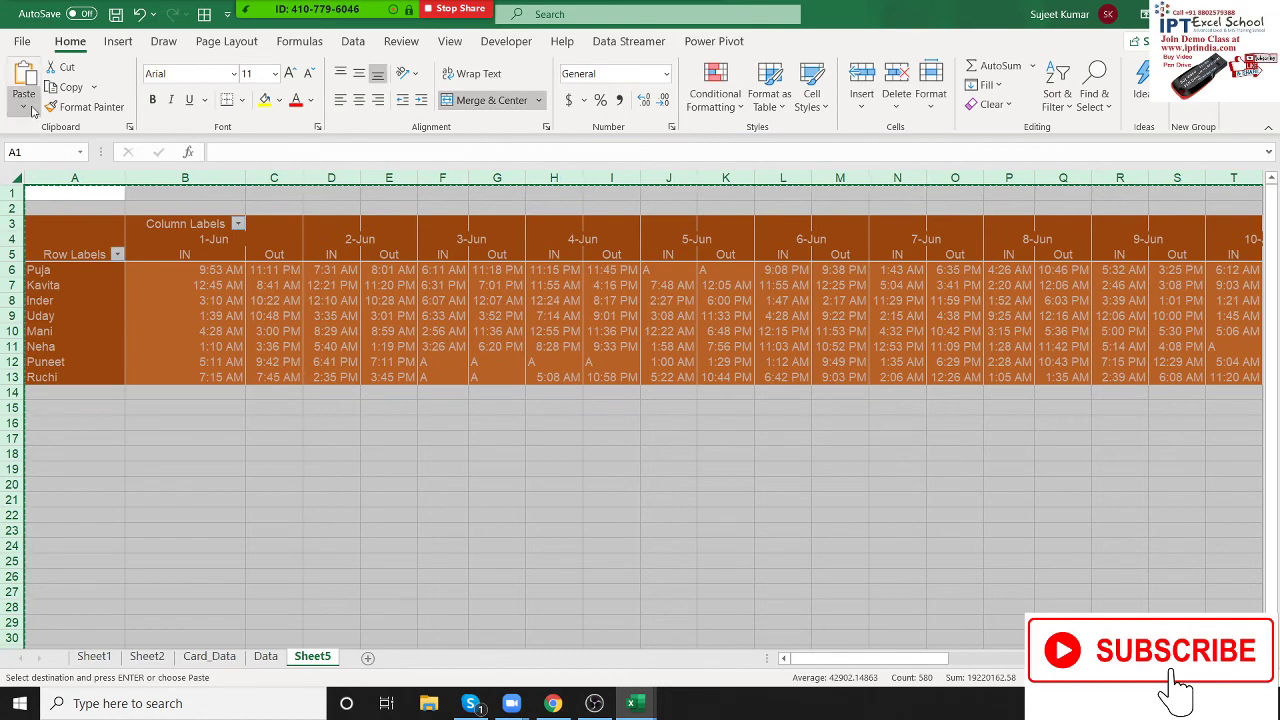
{"action": "left_click", "coordinate": [23, 104]}
{"action": "left_click", "coordinate": [20, 236]}
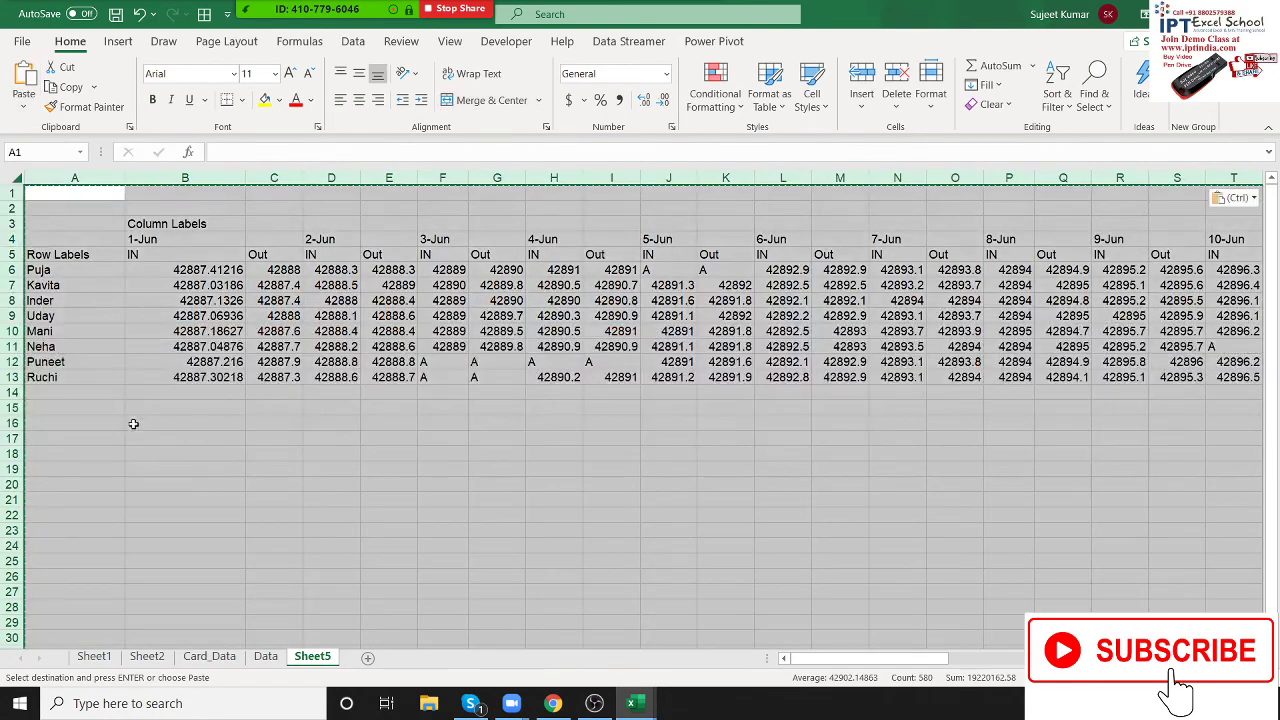
Step: Paste Special the formats, then undo to restore the pivot and reselect the whole of Sheet5
{"action": "right_click", "coordinate": [132, 312]}
{"action": "left_click", "coordinate": [177, 427]}
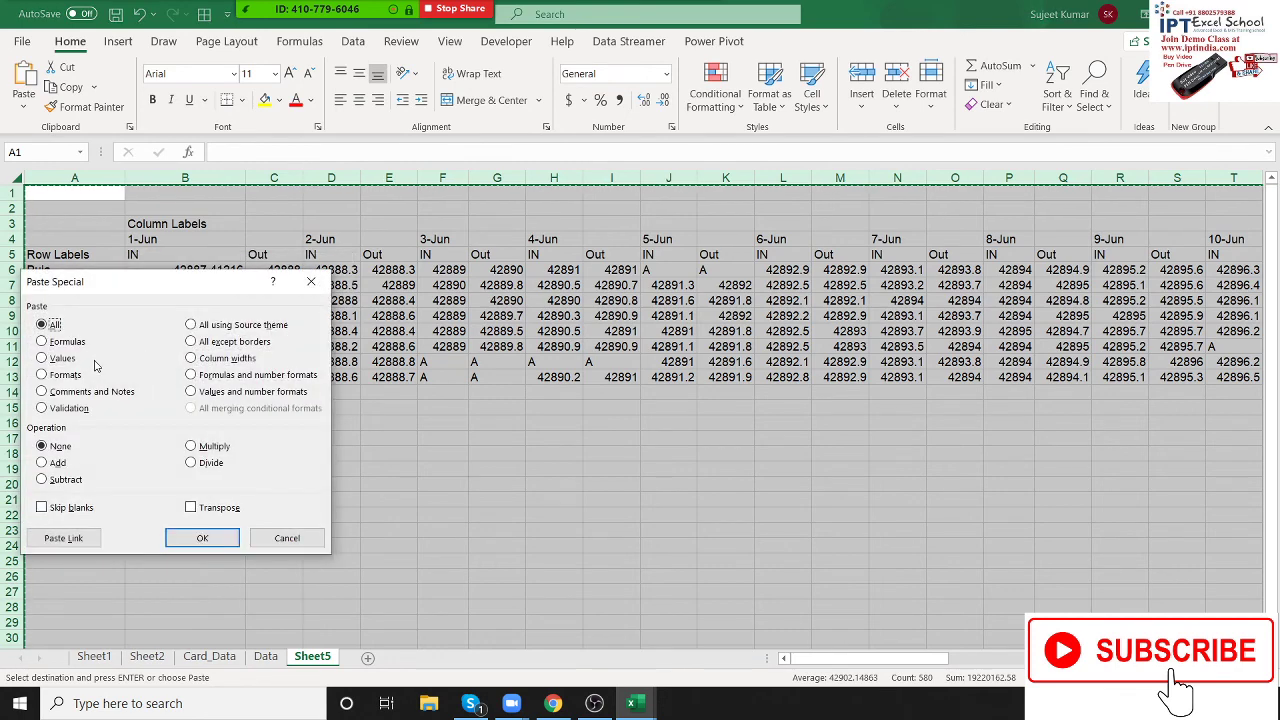
{"action": "left_click", "coordinate": [64, 374]}
{"action": "left_click", "coordinate": [202, 538]}
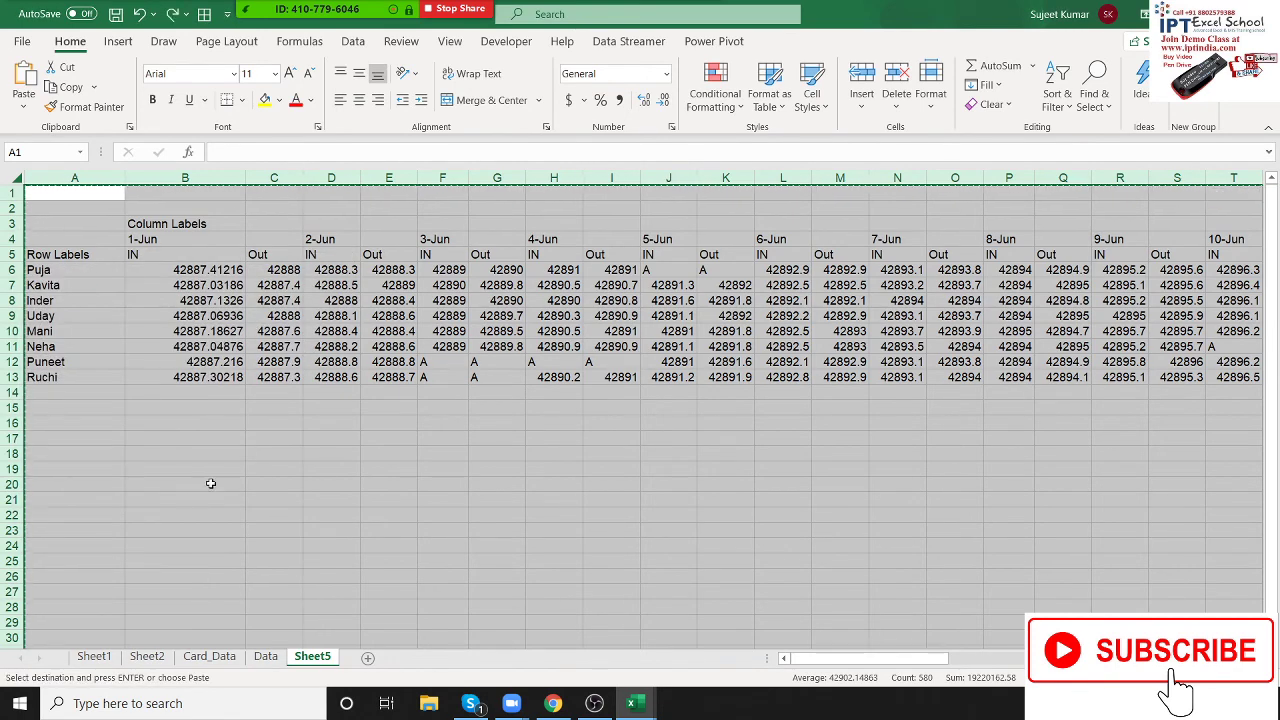
{"action": "left_click", "coordinate": [241, 469]}
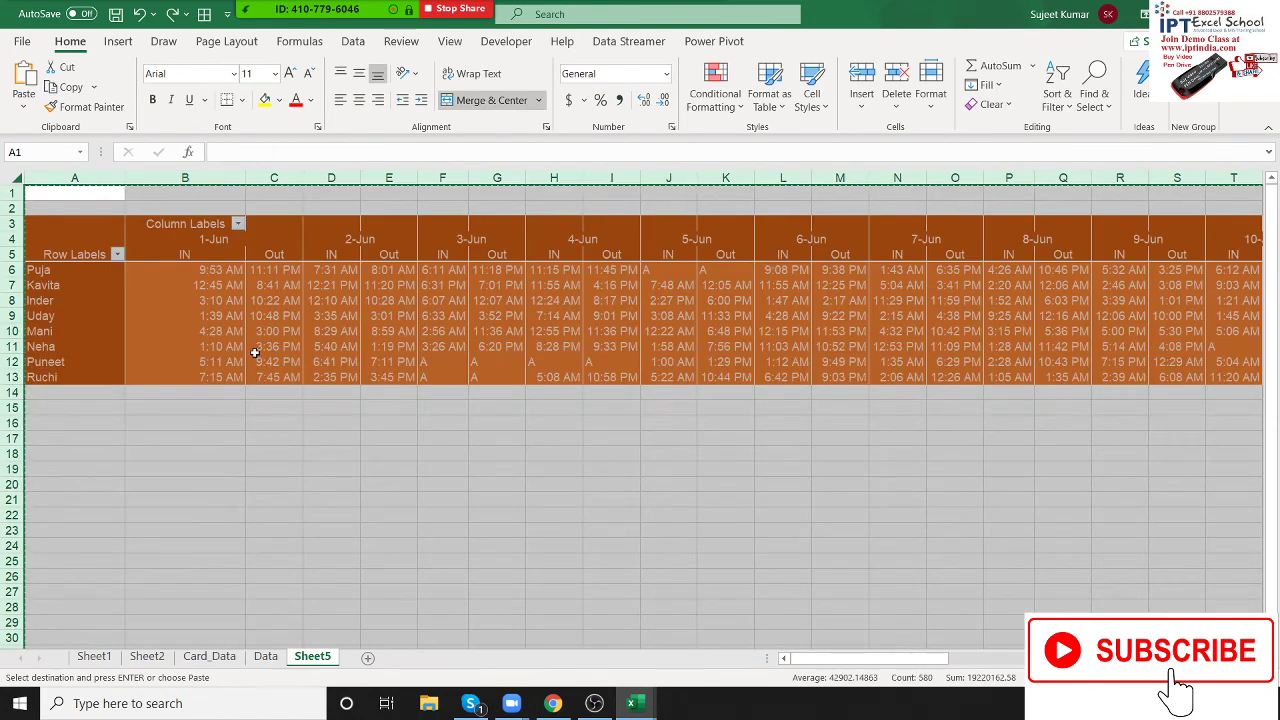
{"action": "left_click", "coordinate": [255, 349]}
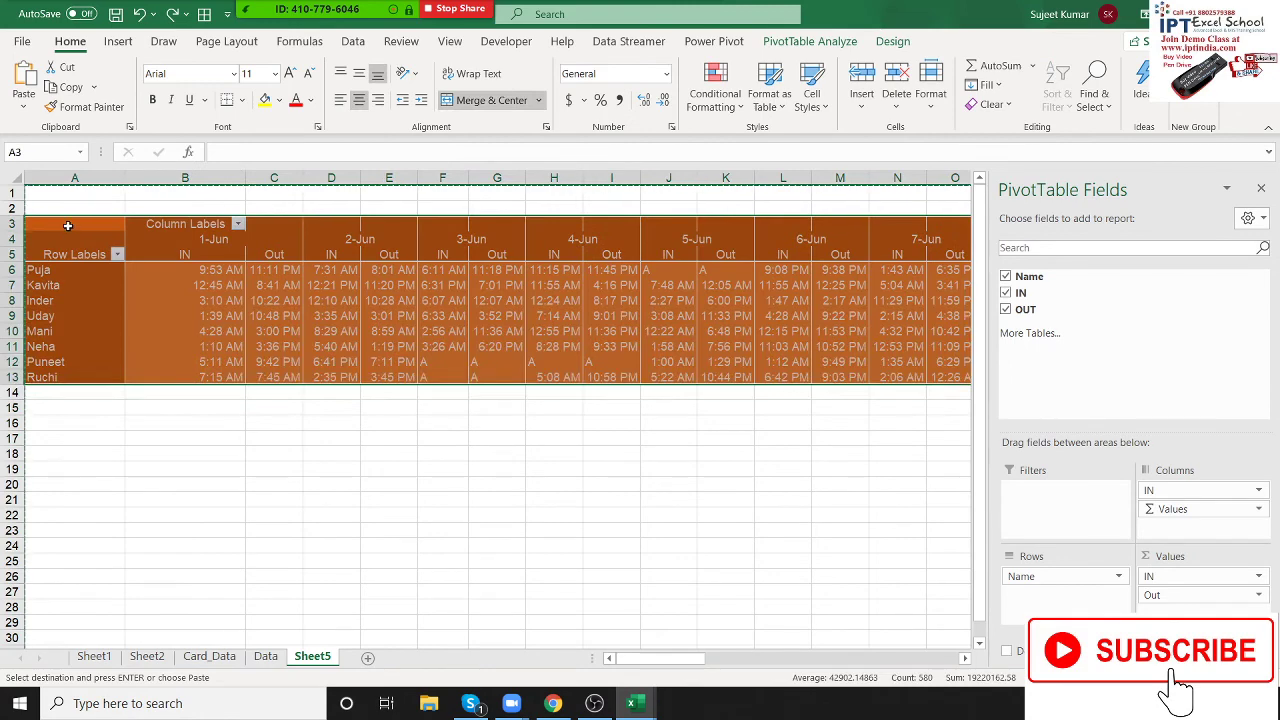
{"action": "key", "text": "Escape"}
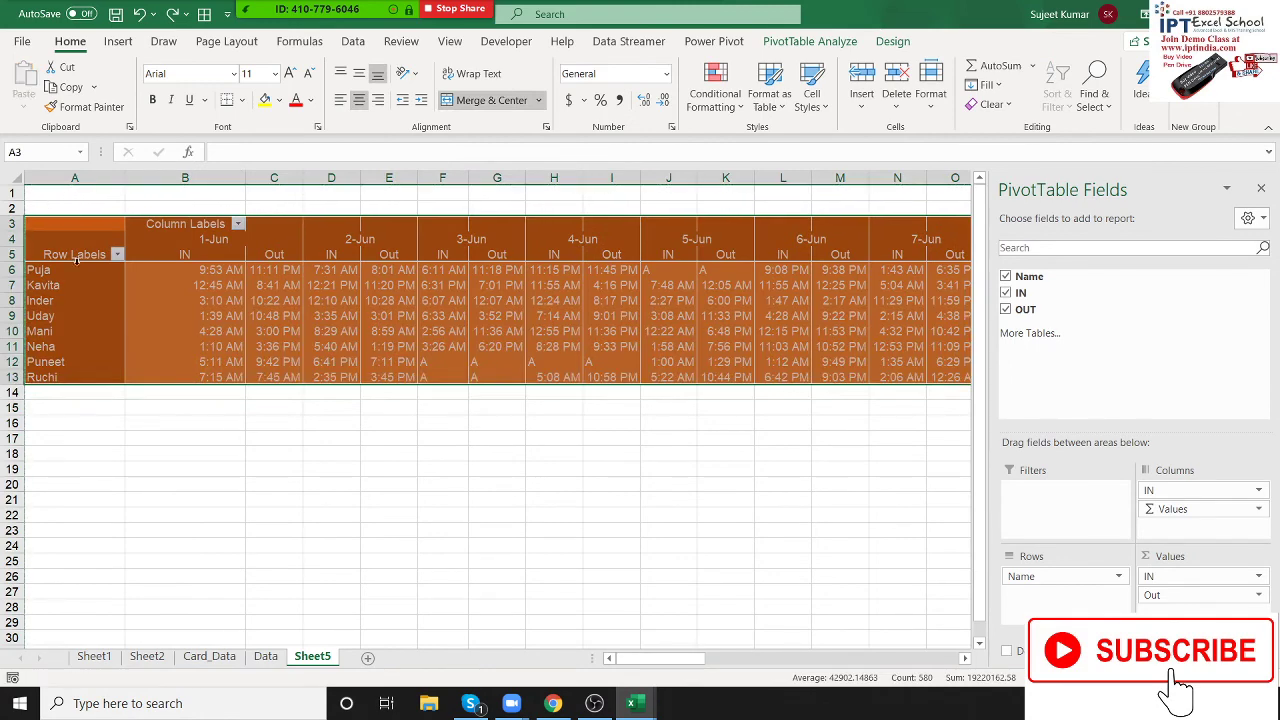
{"action": "left_click", "coordinate": [252, 496]}
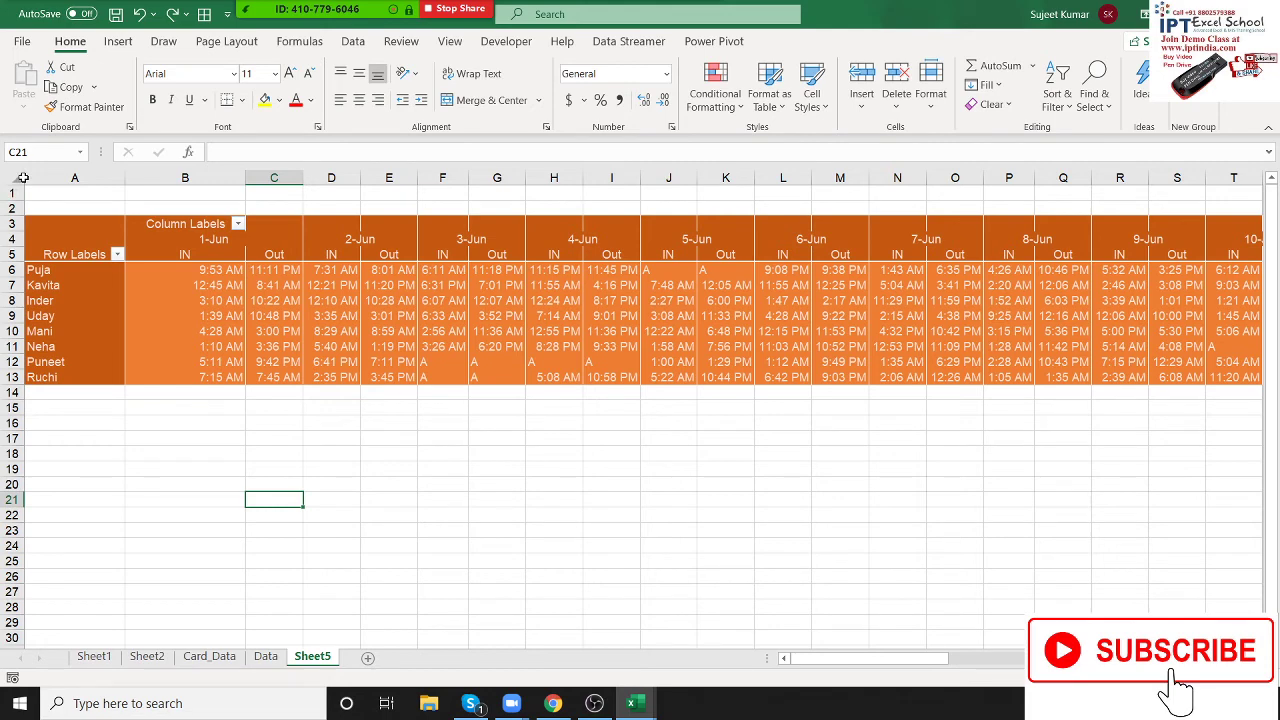
{"action": "left_click", "coordinate": [22, 177]}
Step: Copy Sheet5 and paste it over itself as Values & Number Formatting
{"action": "key", "text": "ctrl+c"}
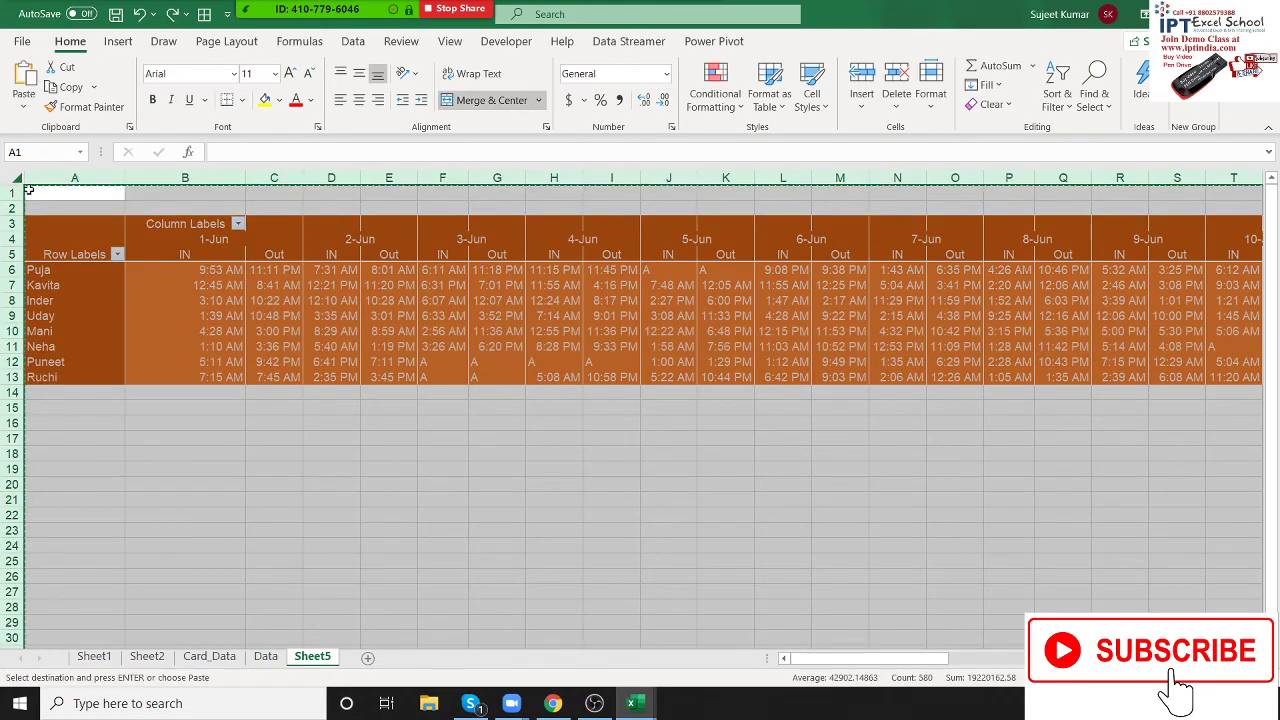
{"action": "left_click", "coordinate": [24, 104]}
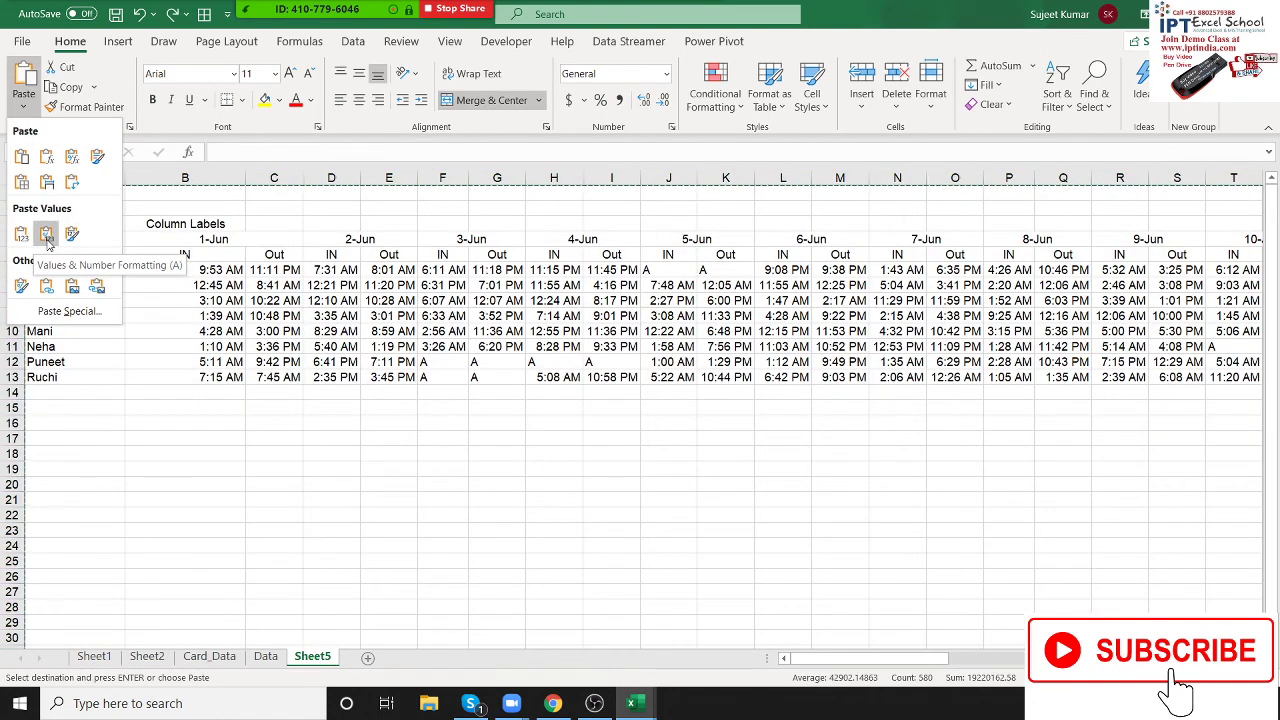
{"action": "left_click", "coordinate": [46, 236]}
{"action": "left_click", "coordinate": [238, 287]}
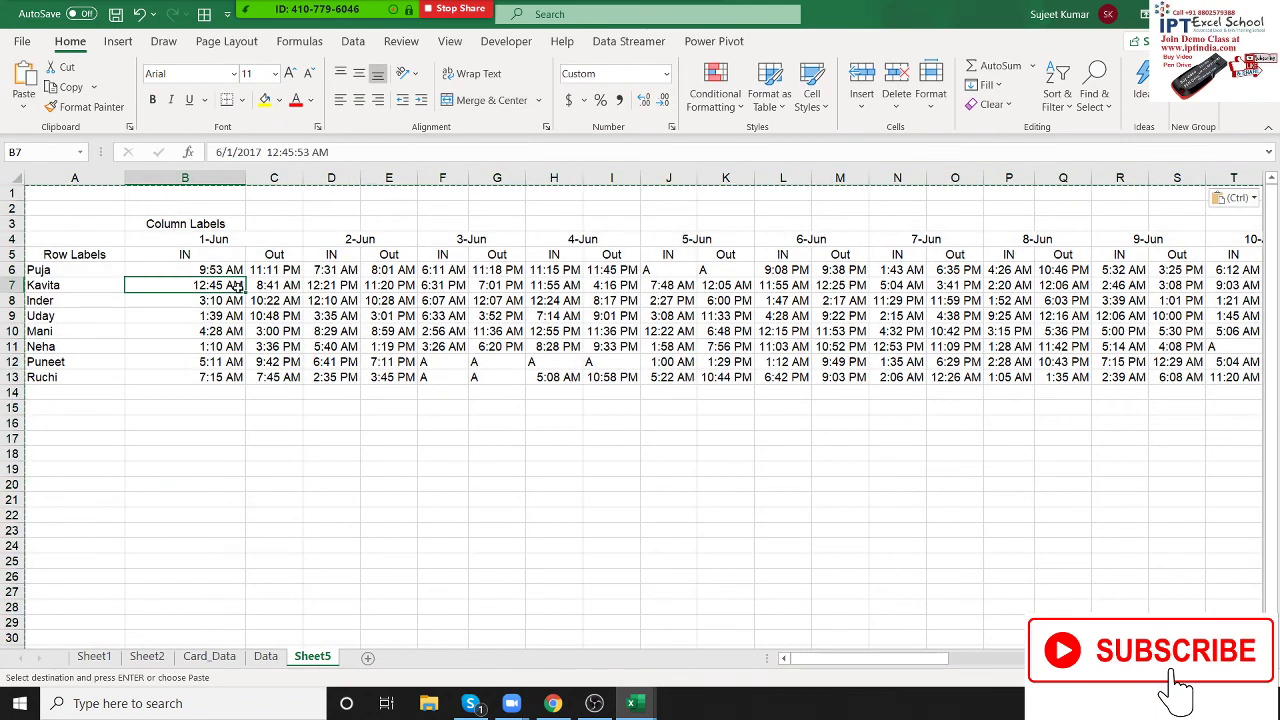
{"action": "key", "text": "Escape"}
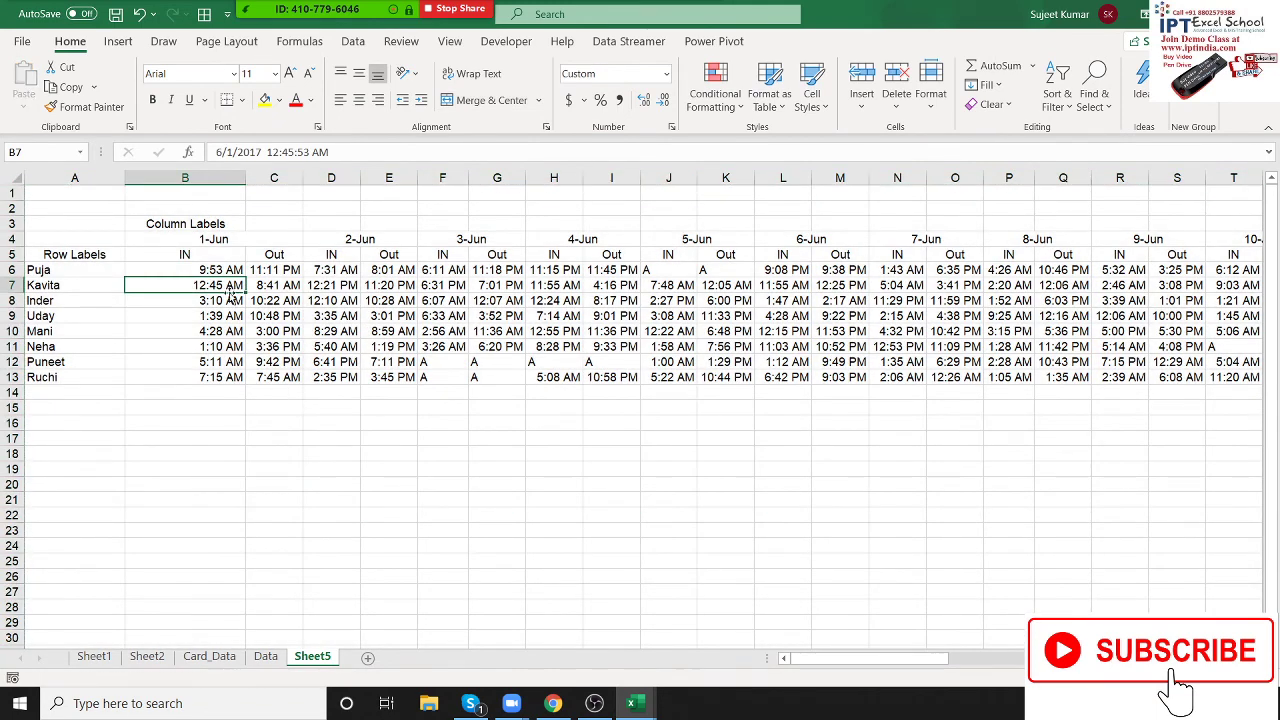
Step: Check the date, IN and Out headers and the pasted time values, then return to Data
{"action": "left_click", "coordinate": [189, 242]}
{"action": "left_click", "coordinate": [190, 256]}
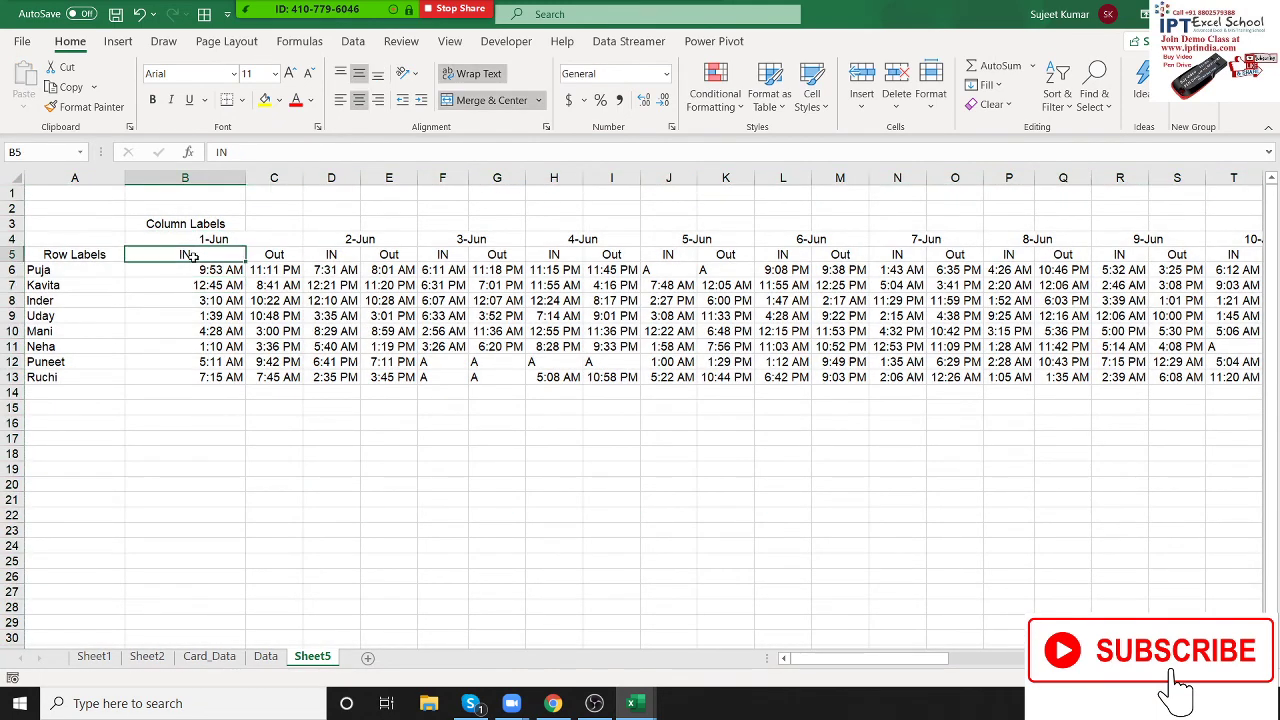
{"action": "left_click", "coordinate": [270, 259]}
{"action": "left_click", "coordinate": [325, 244]}
{"action": "left_click", "coordinate": [330, 268]}
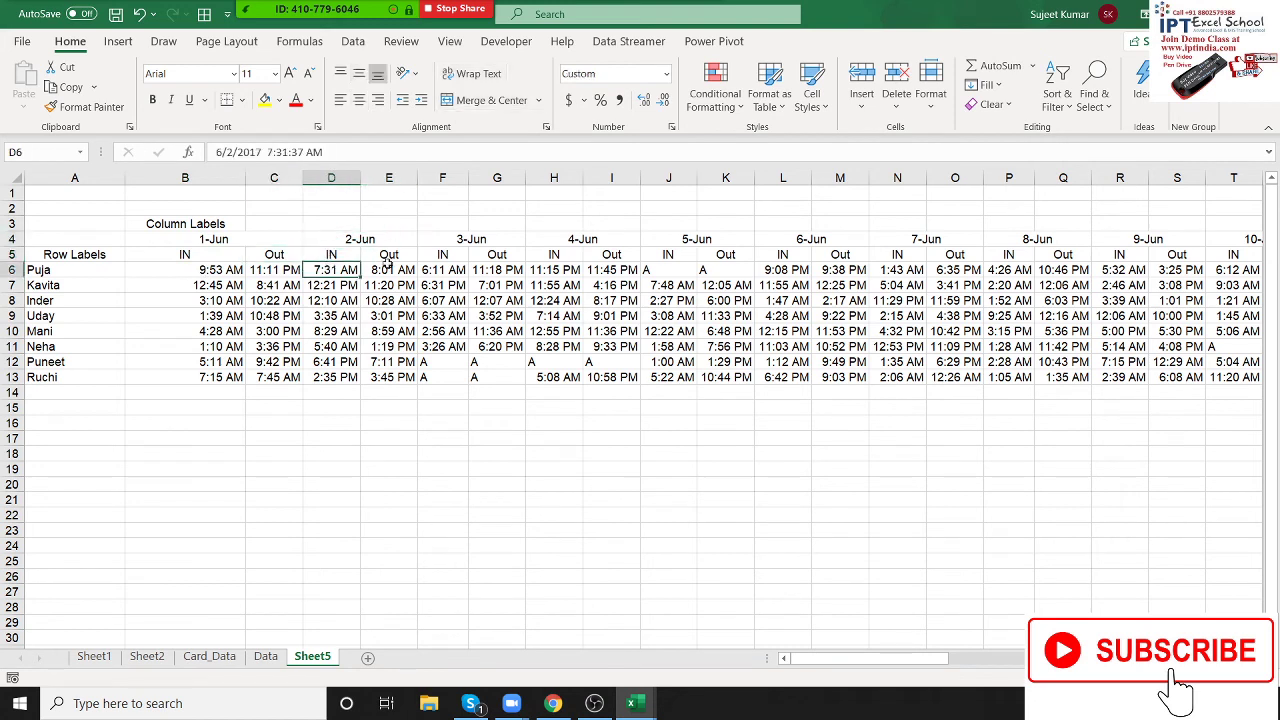
{"action": "left_click", "coordinate": [389, 270]}
{"action": "left_click_drag", "start_coordinate": [389, 285], "coordinate": [775, 375]}
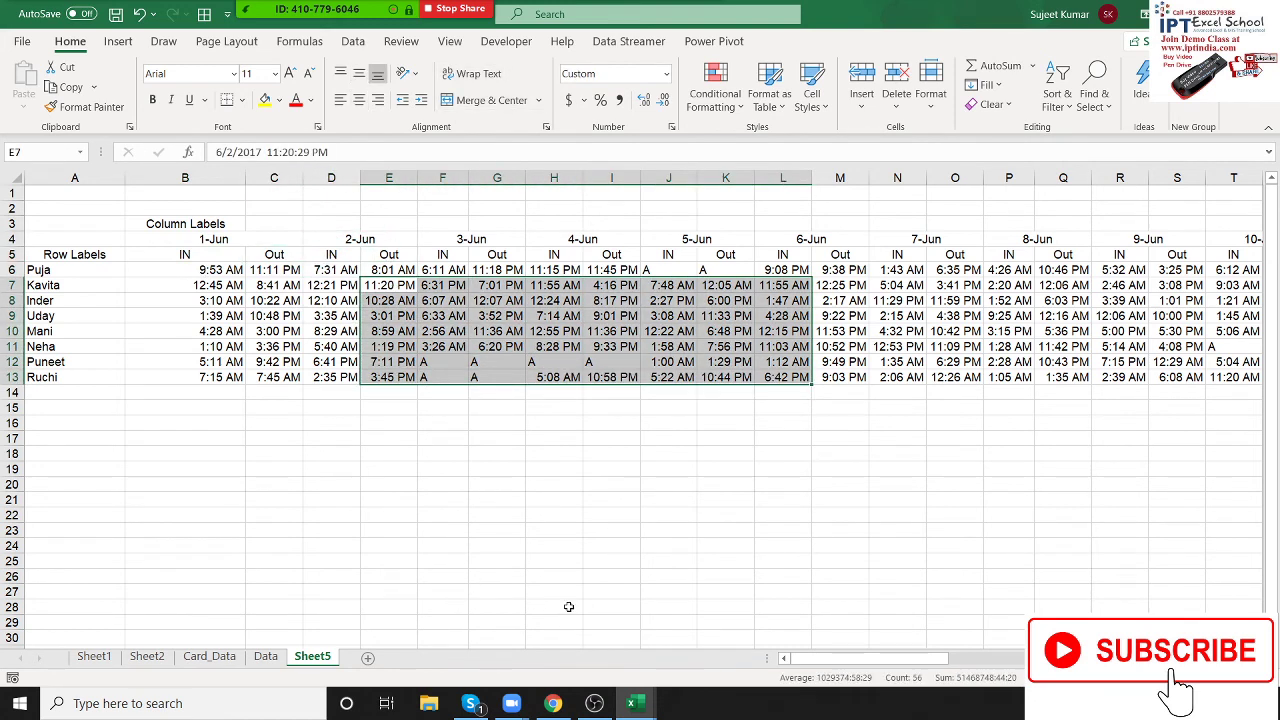
{"action": "left_click", "coordinate": [268, 657]}
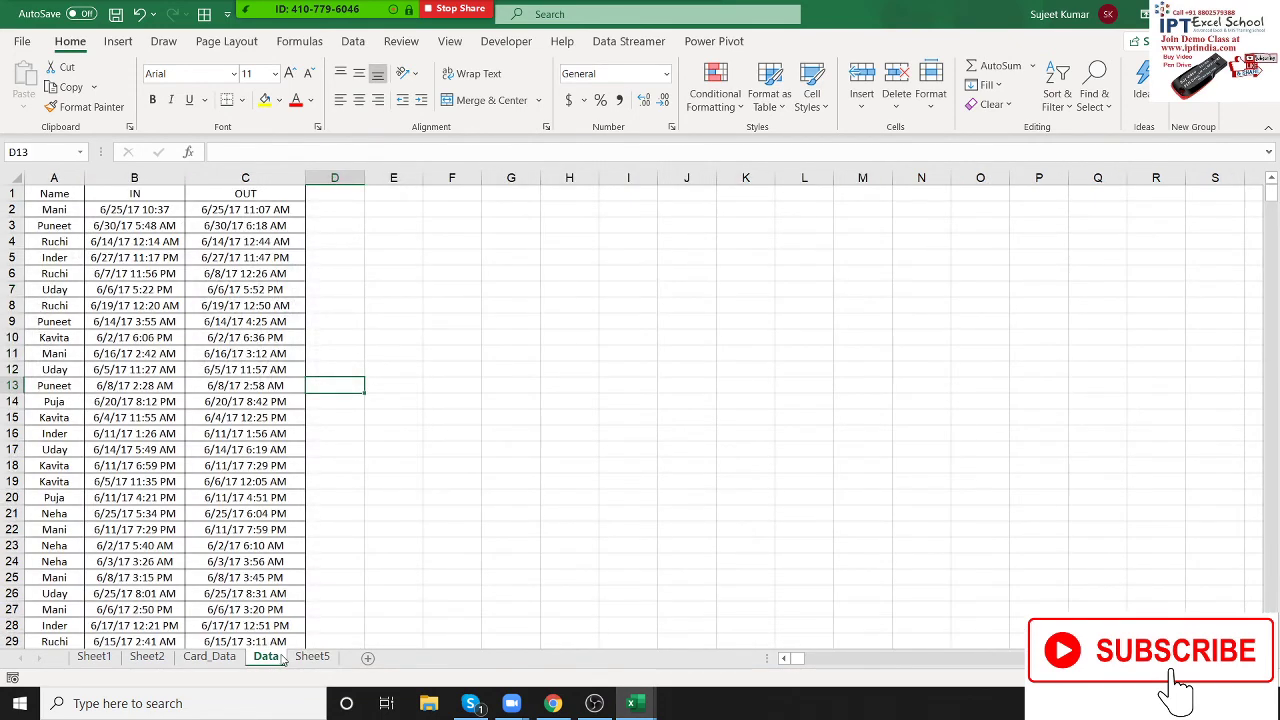
Step: Start a new Gmail message and add the first two recipients from contact suggestions
{"action": "left_click", "coordinate": [566, 704]}
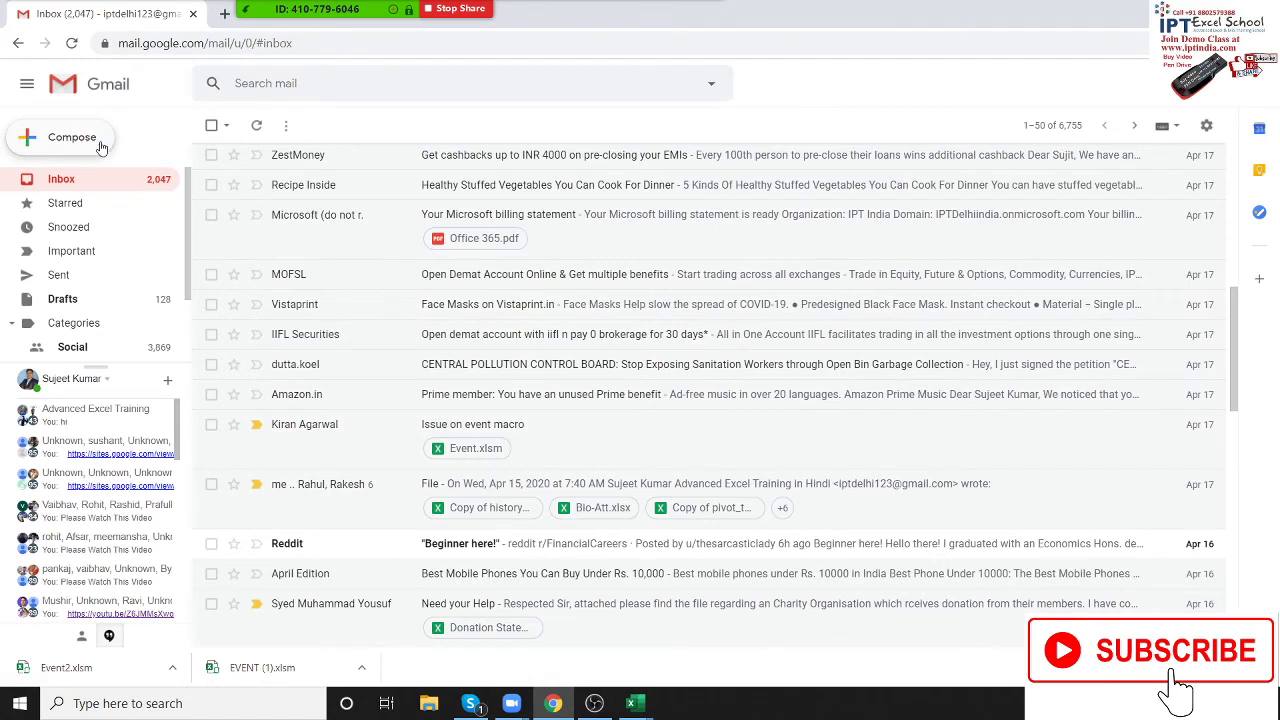
{"action": "left_click", "coordinate": [100, 147]}
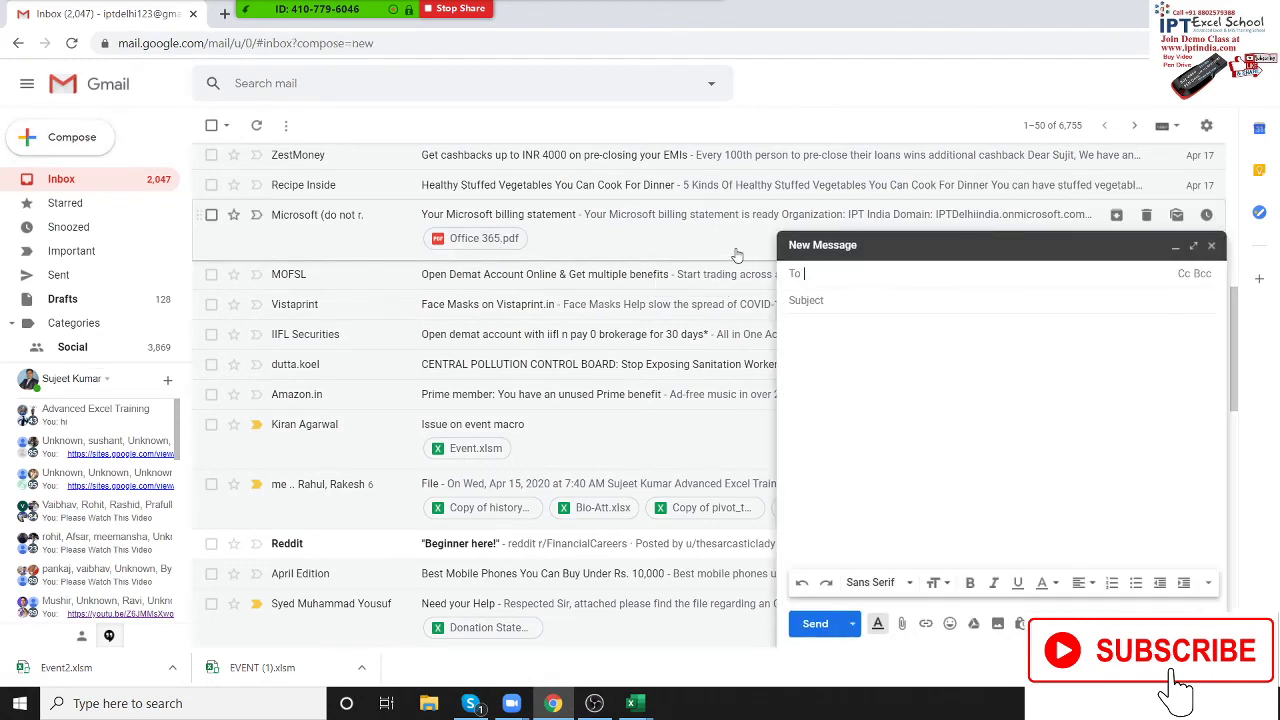
{"action": "type", "text": "g"}
{"action": "key", "text": "BackSpace"}
{"action": "type", "text": "nt"}
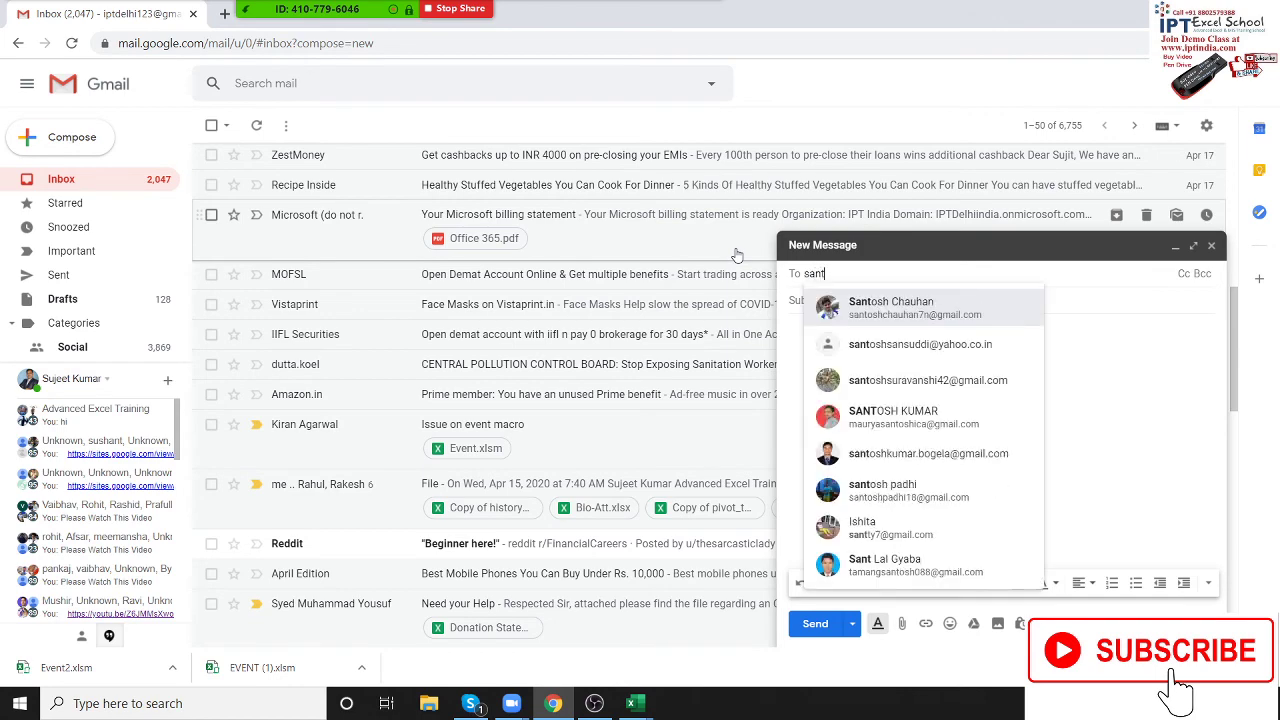
{"action": "key", "text": "Return"}
{"action": "type", "text": "v"}
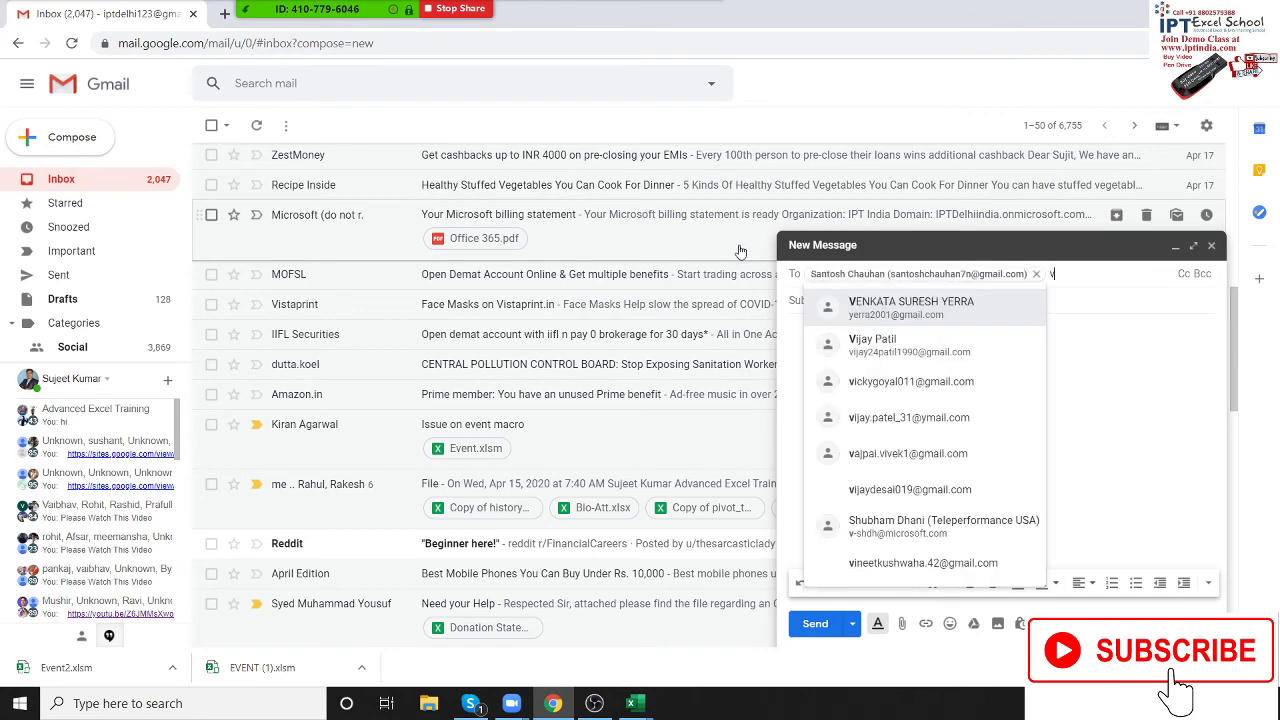
{"action": "type", "text": "ic"}
{"action": "key", "text": "Return"}
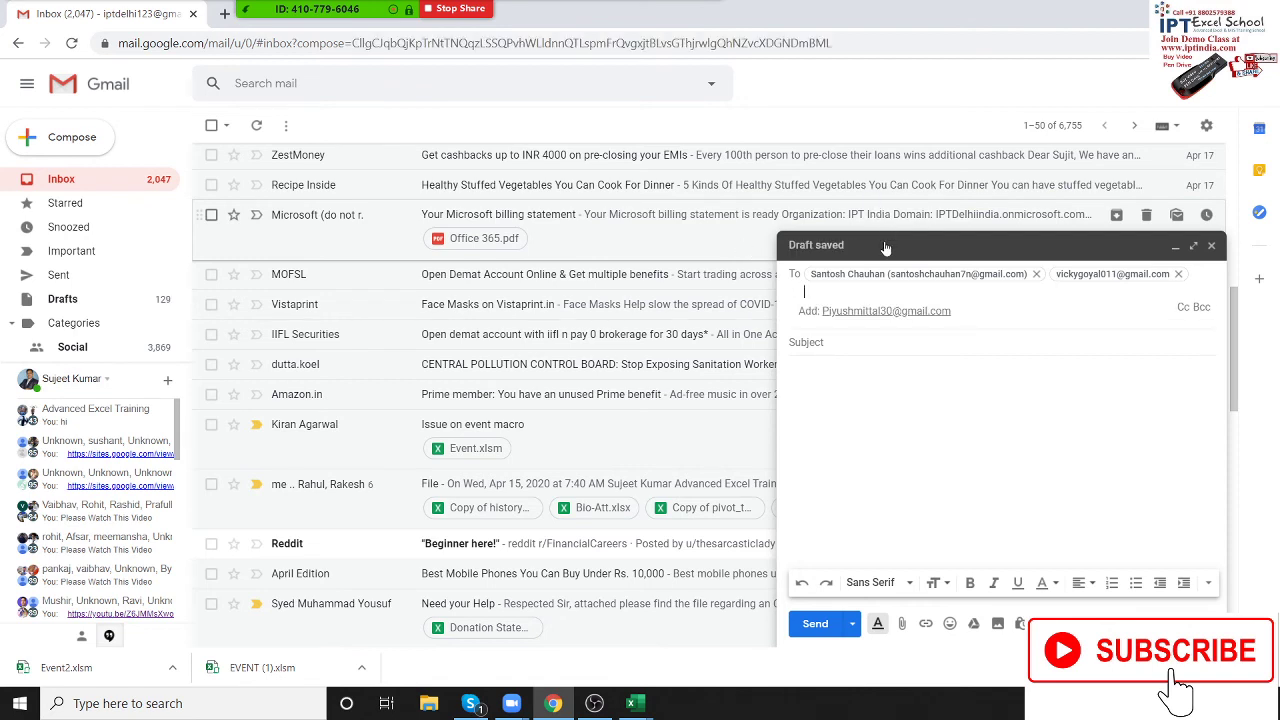
Step: Add two more recipients from the suggestions and begin typing the subject
{"action": "left_click", "coordinate": [875, 311]}
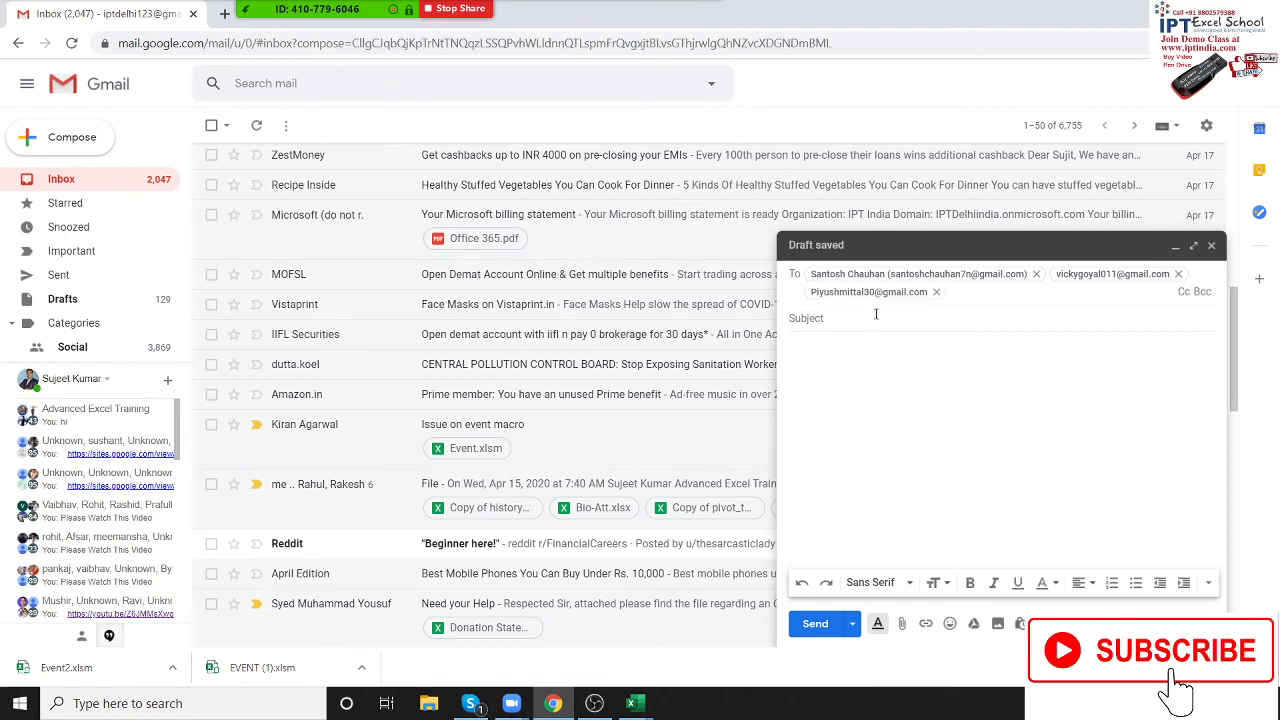
{"action": "type", "text": "mani"}
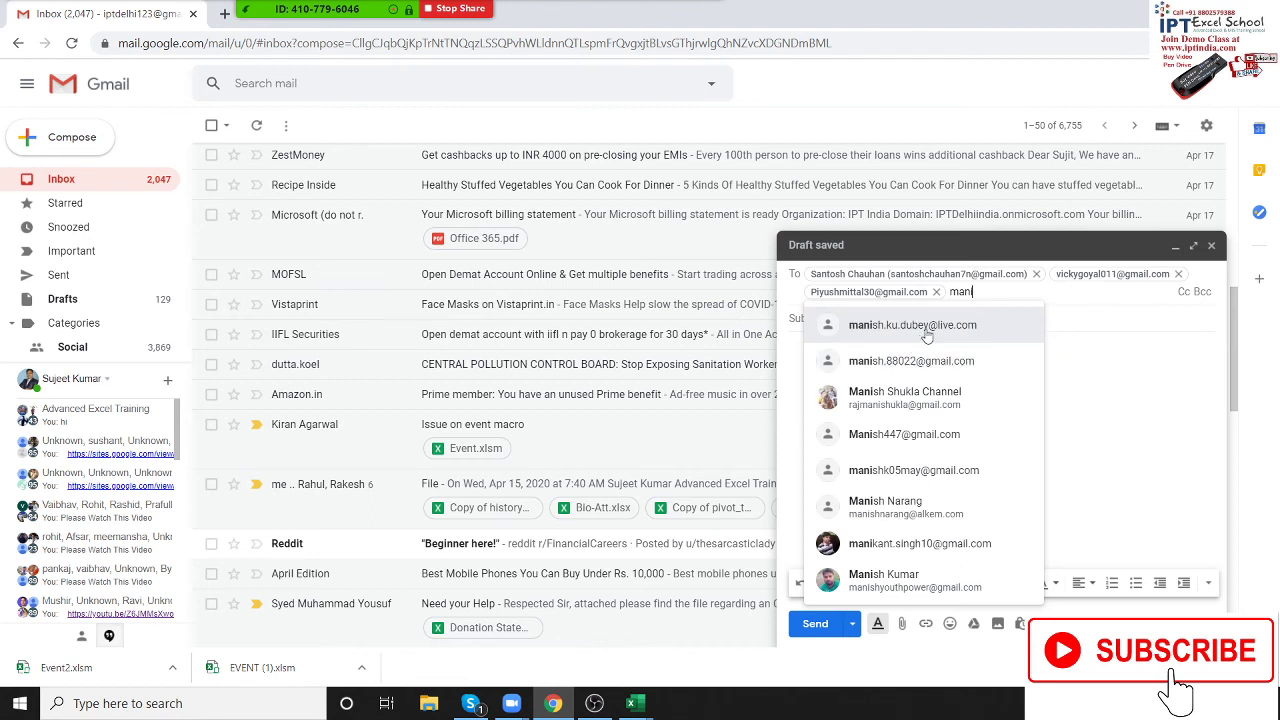
{"action": "mouse_move", "coordinate": [927, 337]}
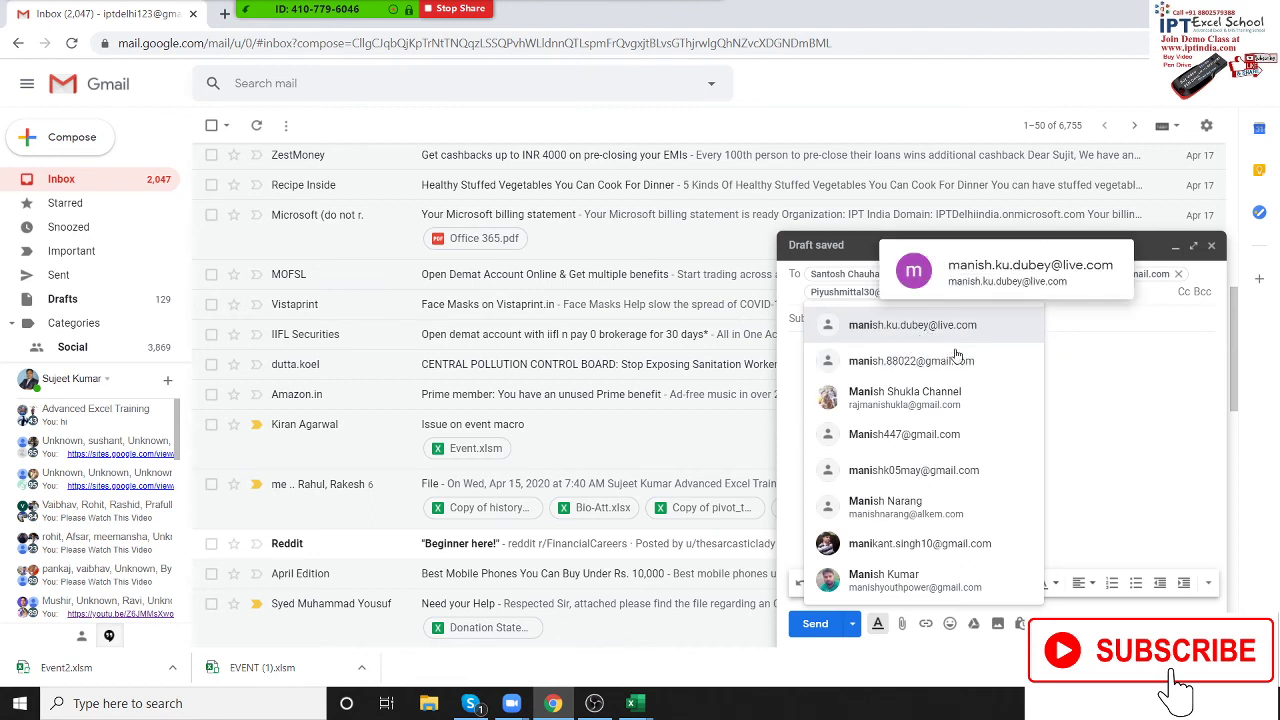
{"action": "mouse_move", "coordinate": [977, 355]}
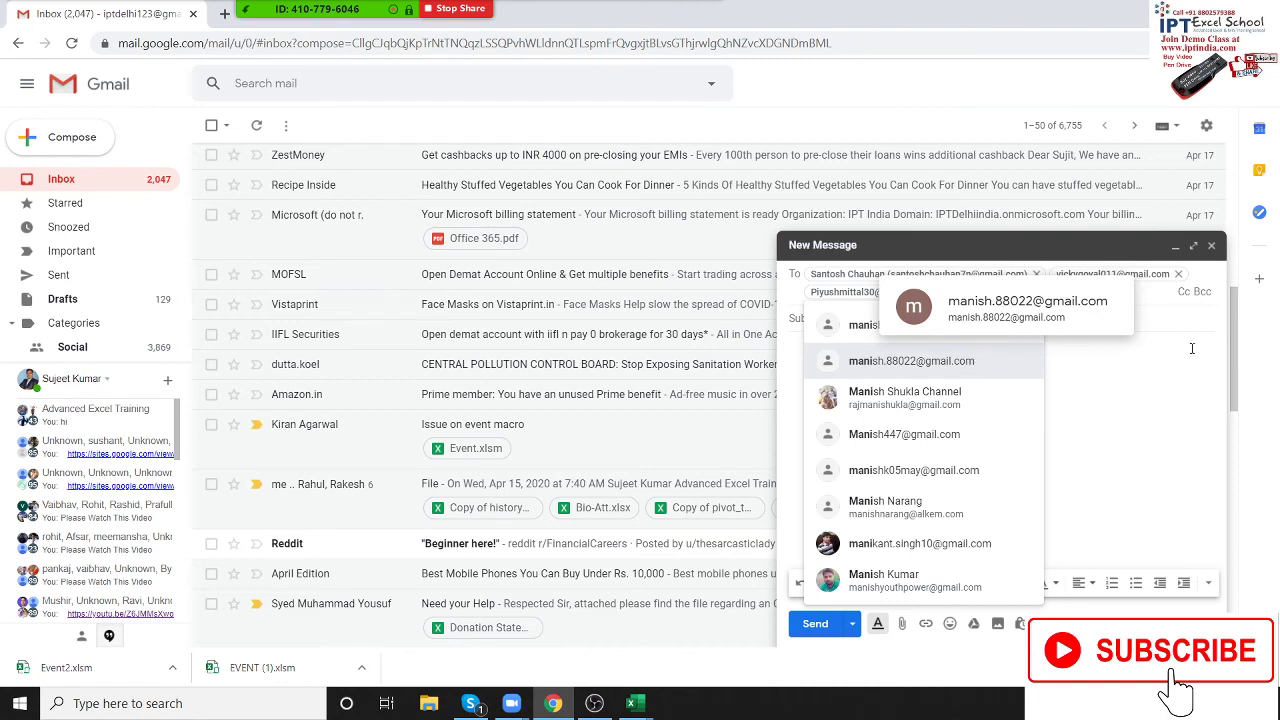
{"action": "key", "text": "Escape"}
{"action": "key", "text": "BackSpace"}
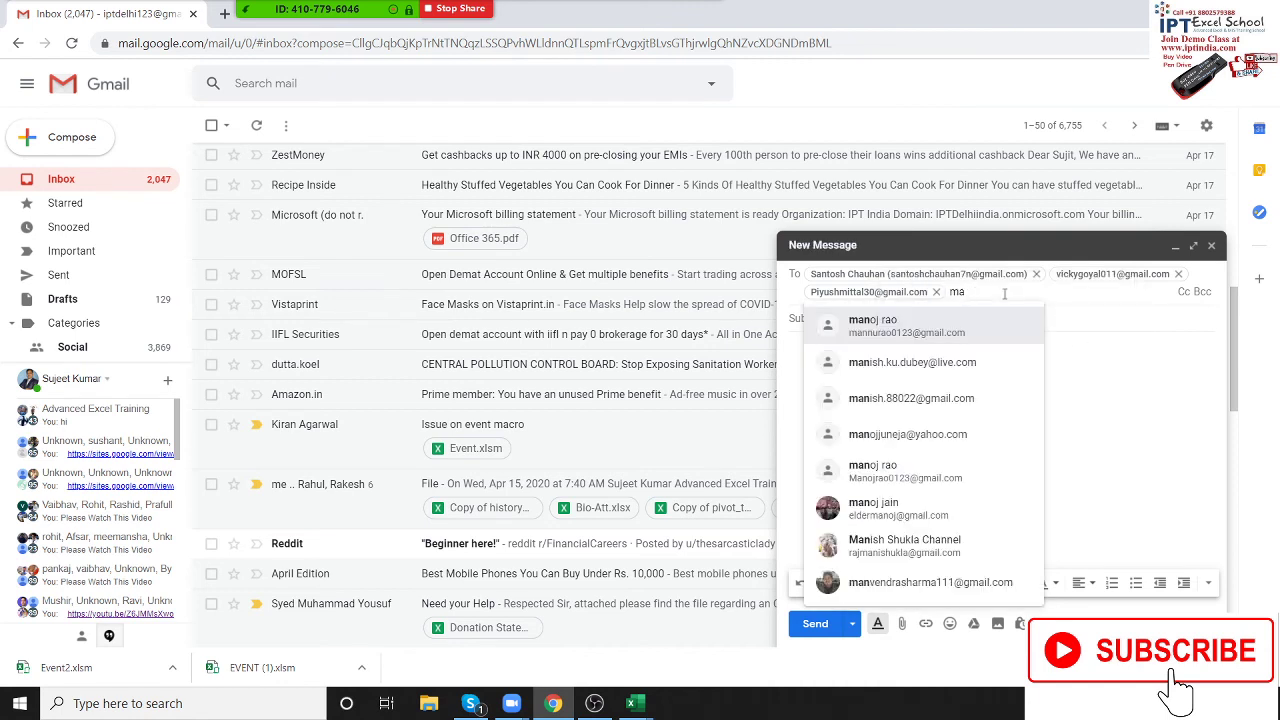
{"action": "key", "text": "BackSpace"}
{"action": "key", "text": "BackSpace"}
{"action": "type", "text": "s"}
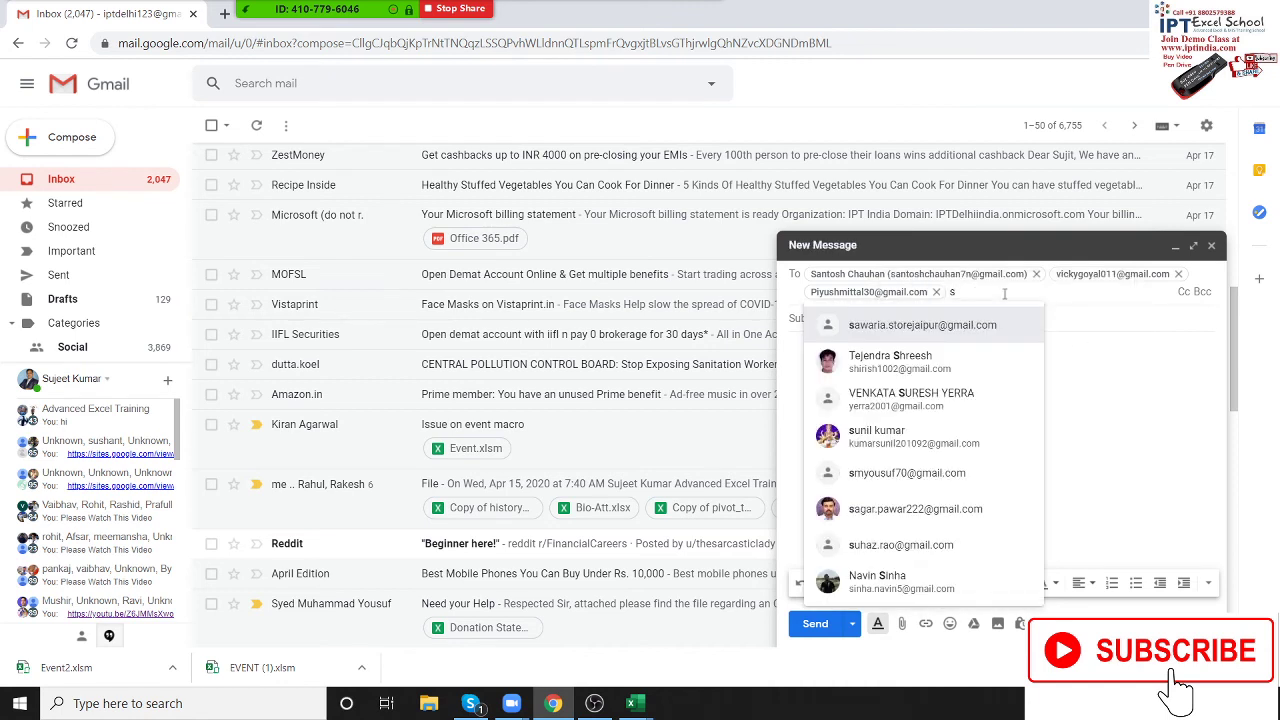
{"action": "left_click", "coordinate": [850, 360]}
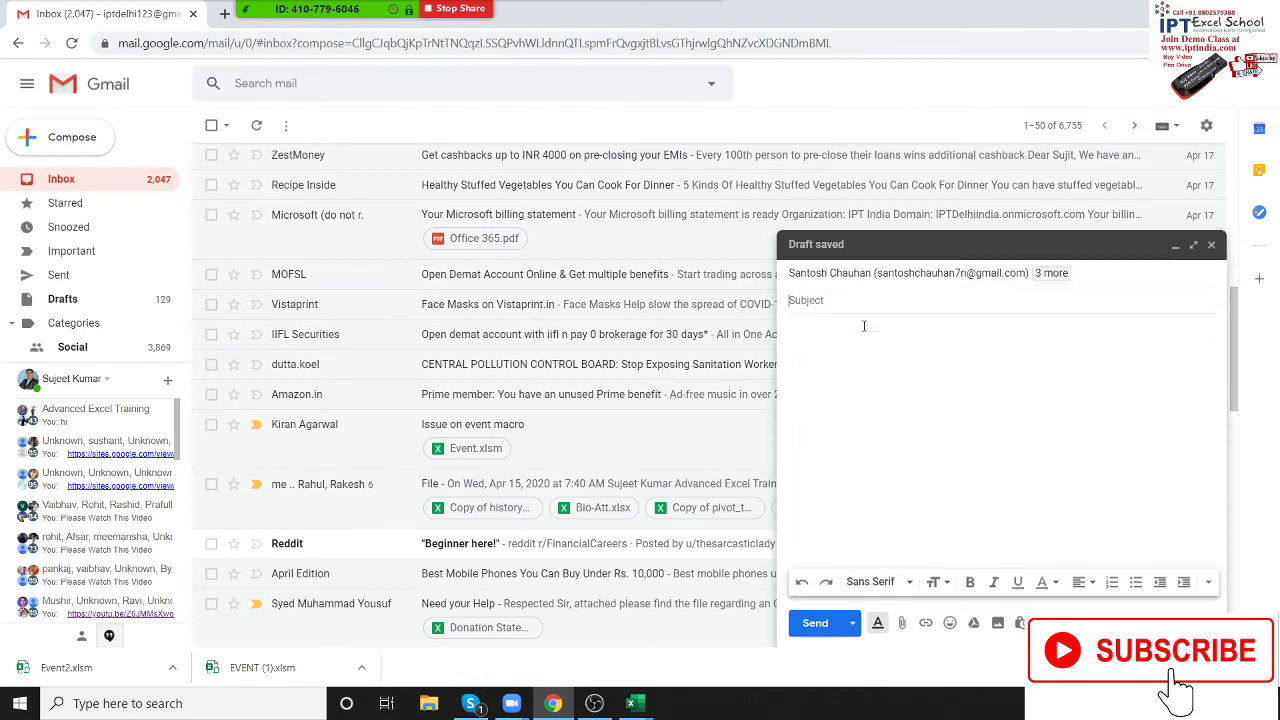
{"action": "type", "text": "file"}
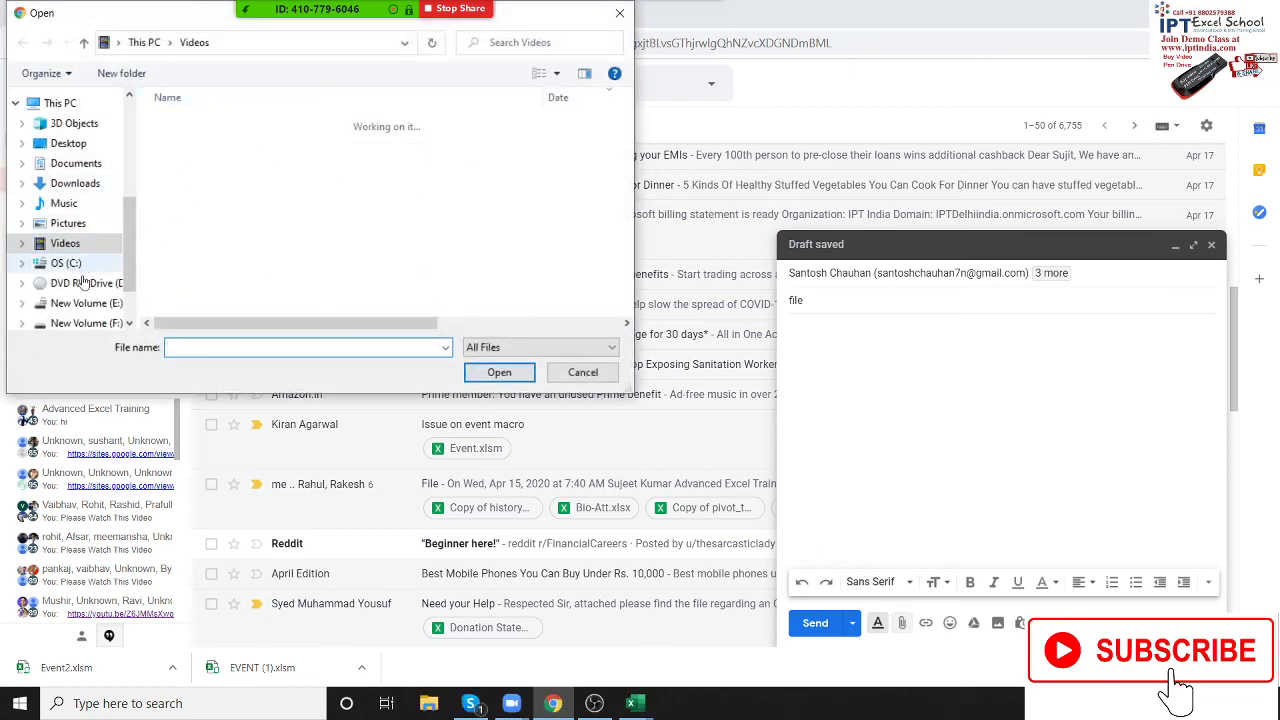
Step: Attach Bio-Att.xlsx from Downloads, send the email, and switch back to Excel's Data sheet
{"action": "left_click", "coordinate": [86, 186]}
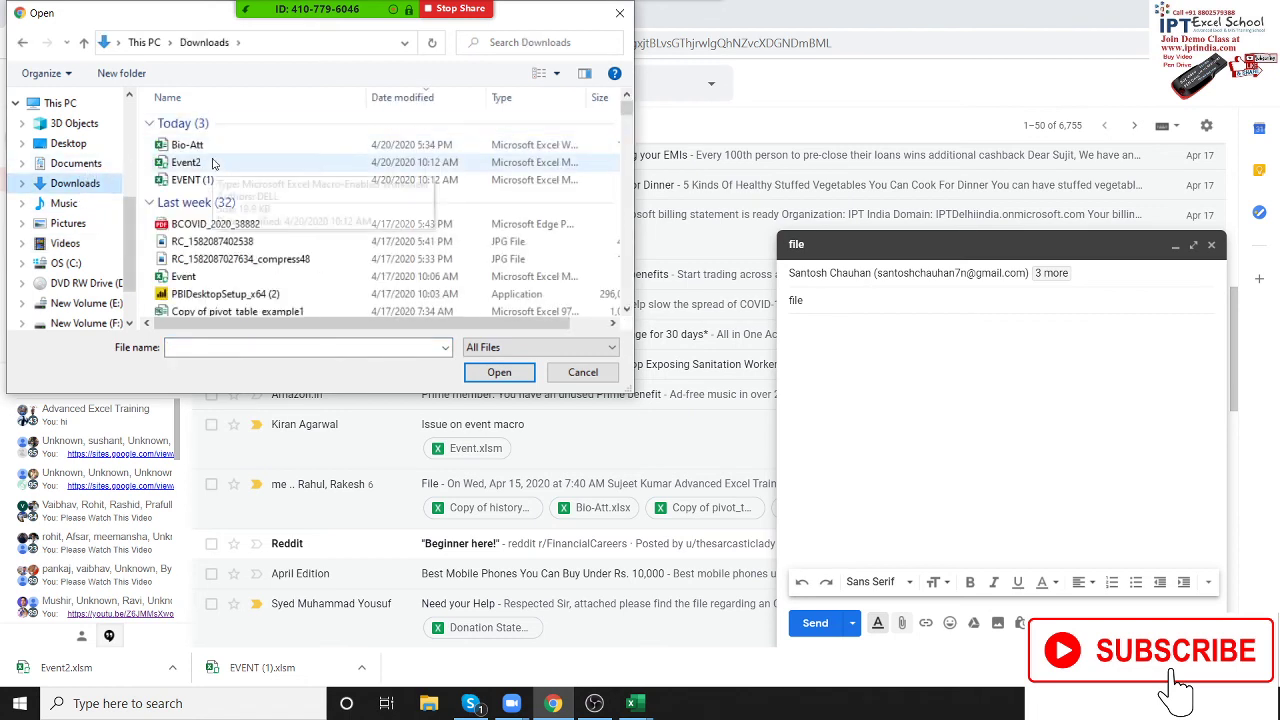
{"action": "double_click", "coordinate": [212, 146]}
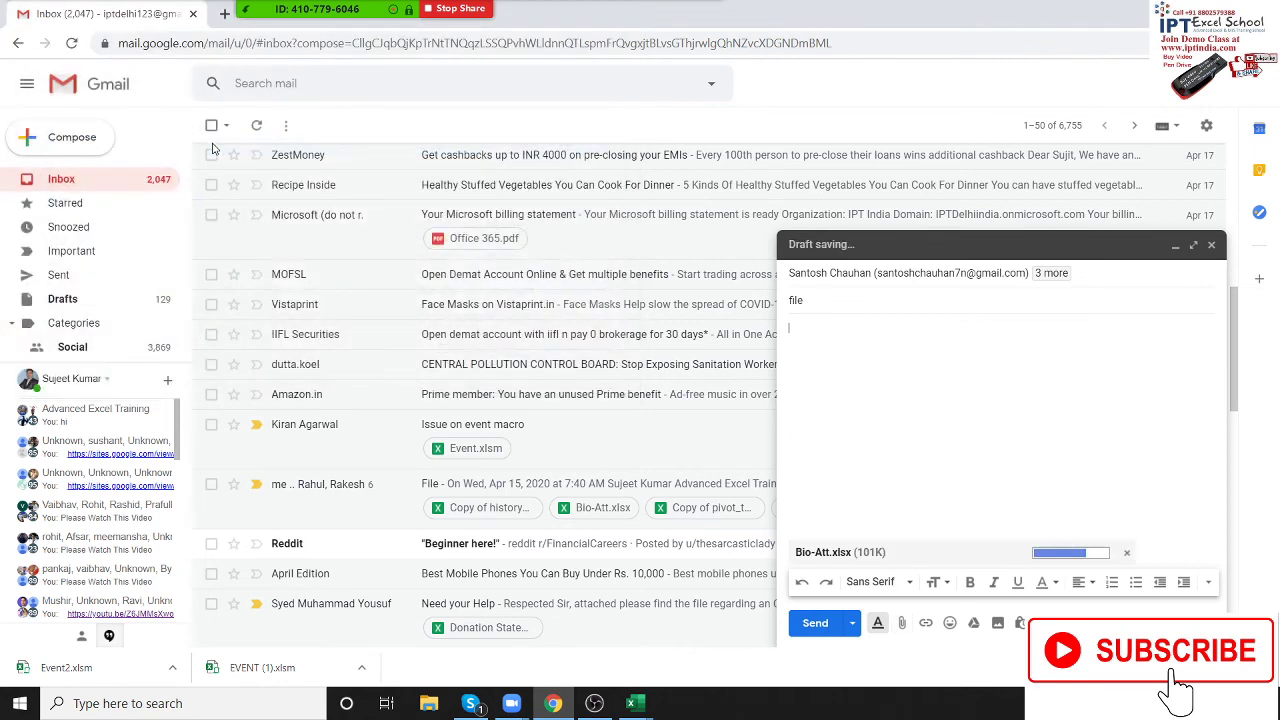
{"action": "left_click", "coordinate": [816, 624]}
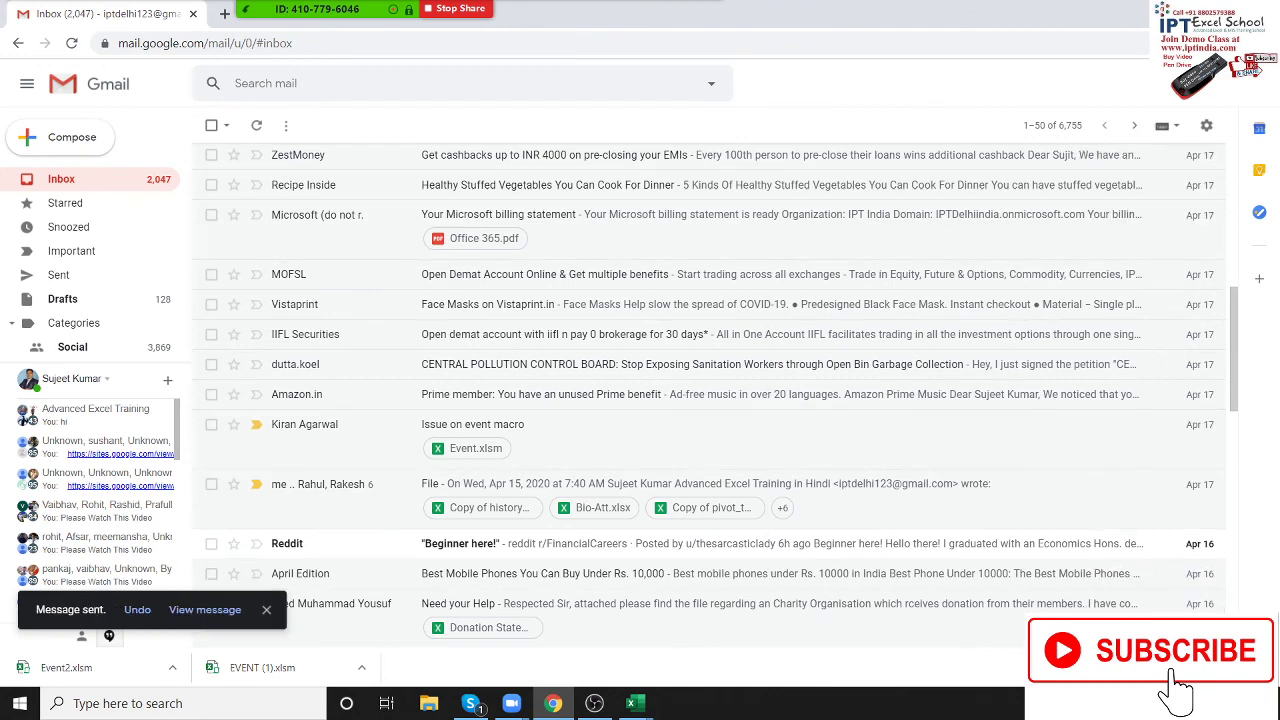
{"action": "key", "text": "alt+Tab"}
{"action": "left_click", "coordinate": [495, 314]}
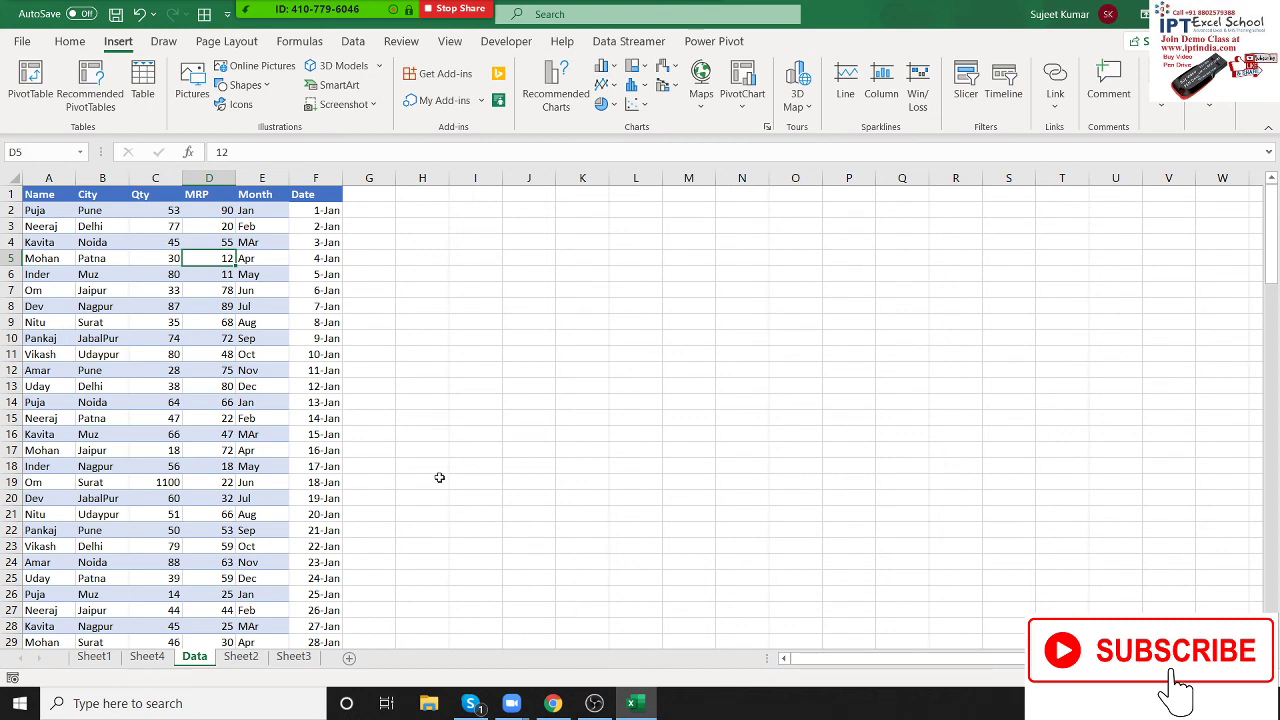
Step: Start a K1 formula referencing A1, cancel it, and show the meeting's participant list
{"action": "left_click", "coordinate": [571, 201]}
{"action": "type", "text": "="}
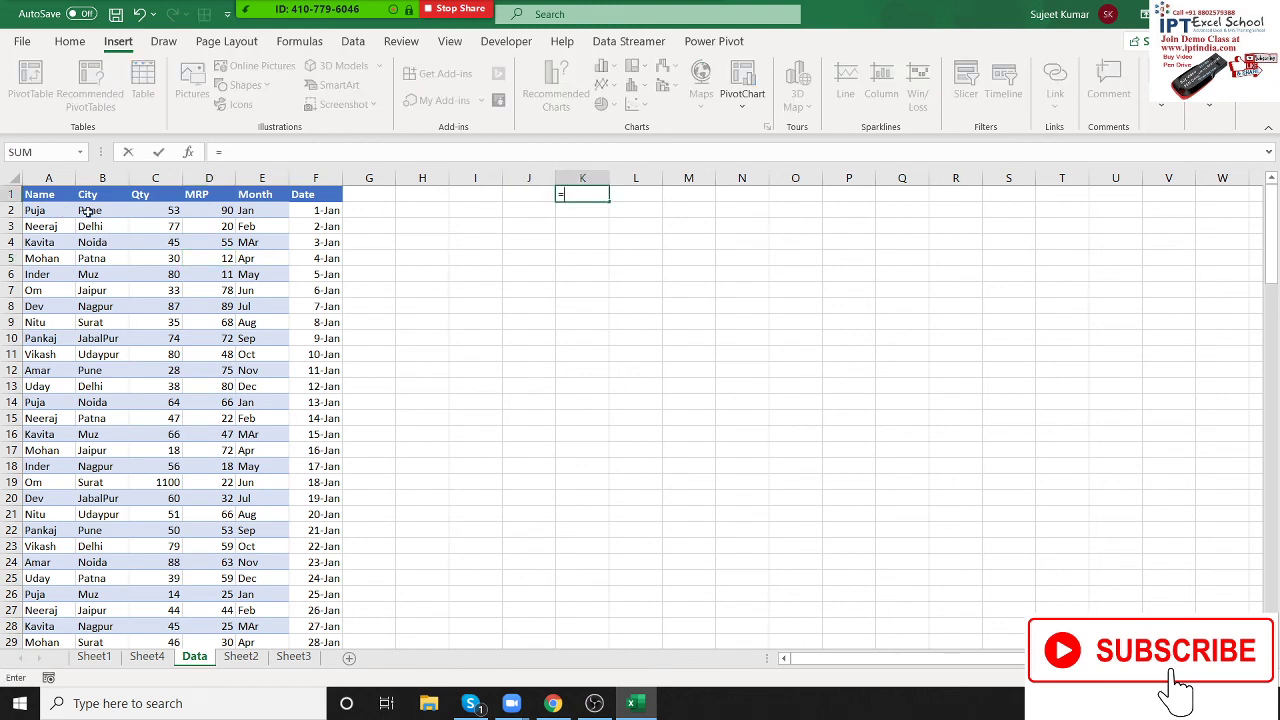
{"action": "left_click", "coordinate": [35, 195]}
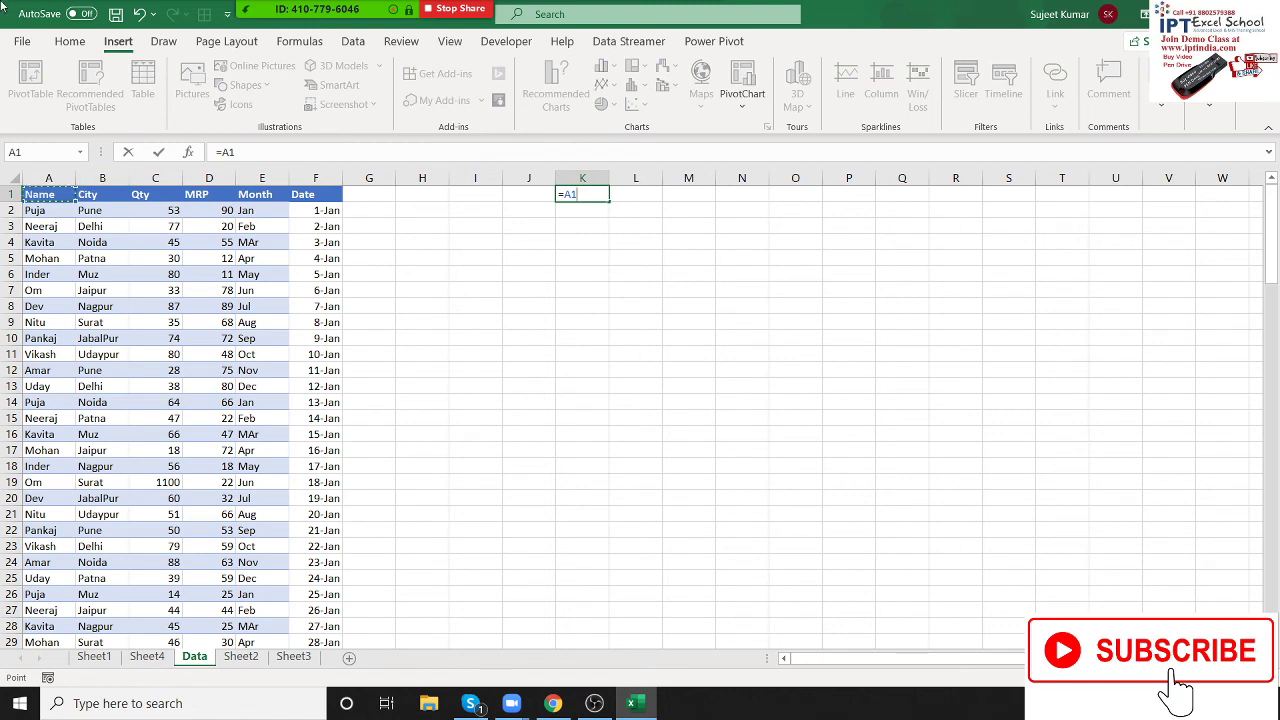
{"action": "key", "text": "Escape"}
{"action": "left_click", "coordinate": [340, 11]}
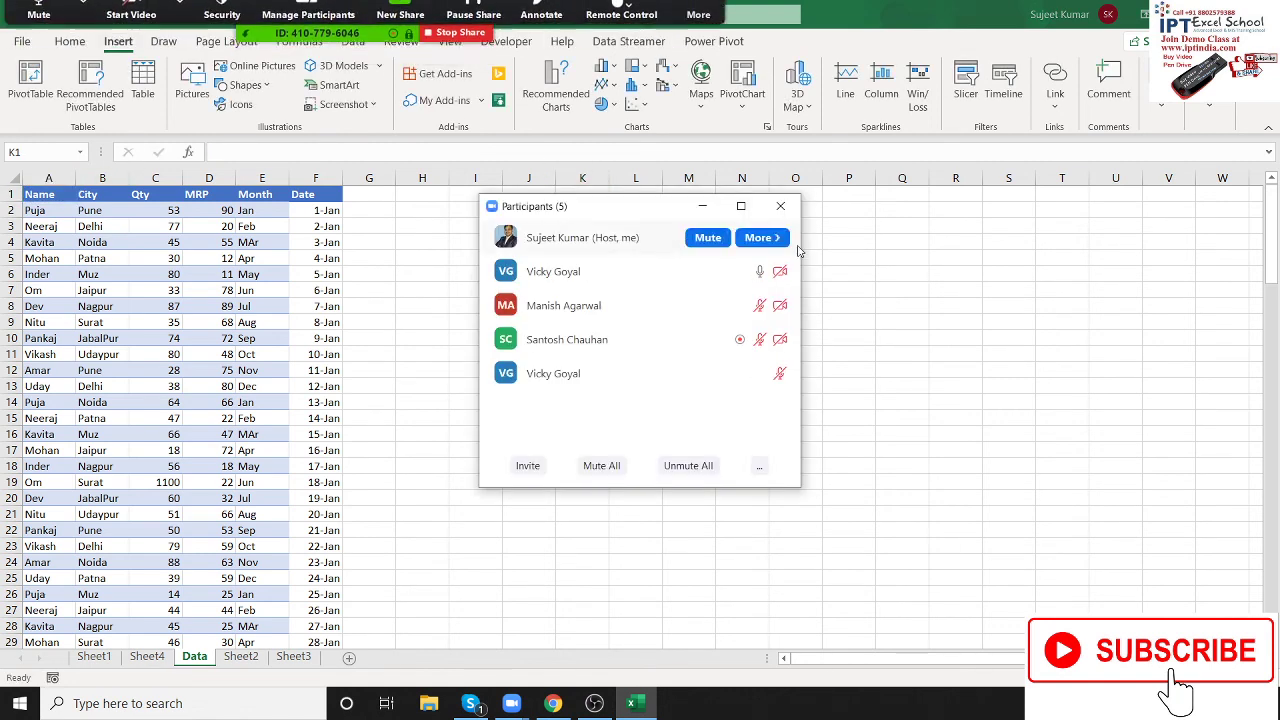
Step: Close the Zoom participant list, then close PData.xlsm, saving the changes
{"action": "left_click", "coordinate": [352, 41]}
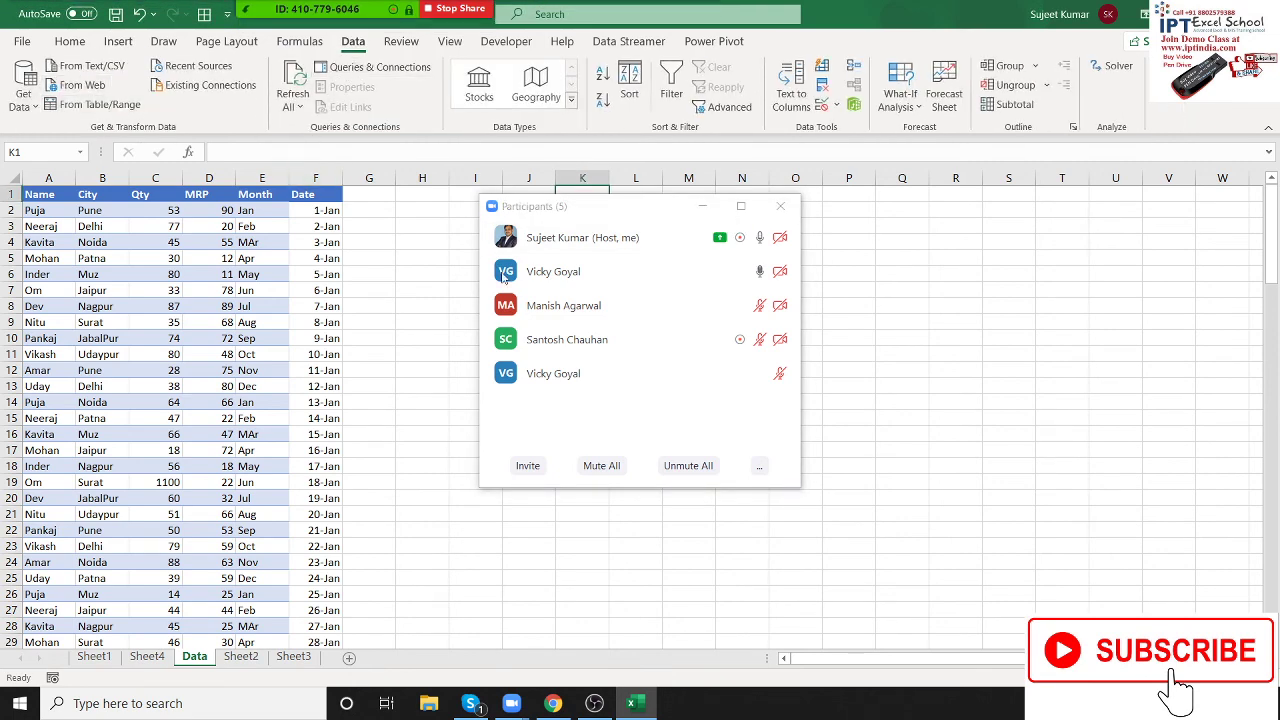
{"action": "left_click", "coordinate": [430, 296]}
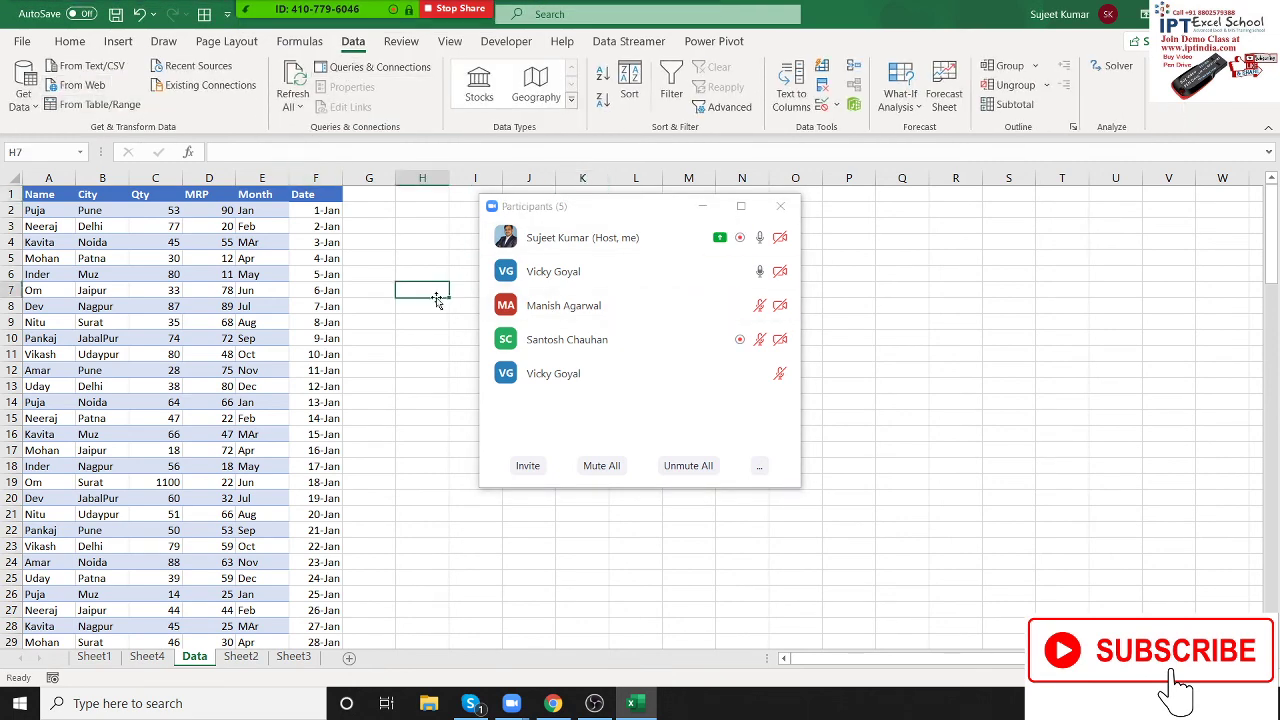
{"action": "left_click", "coordinate": [780, 206]}
{"action": "key", "text": "ctrl+w"}
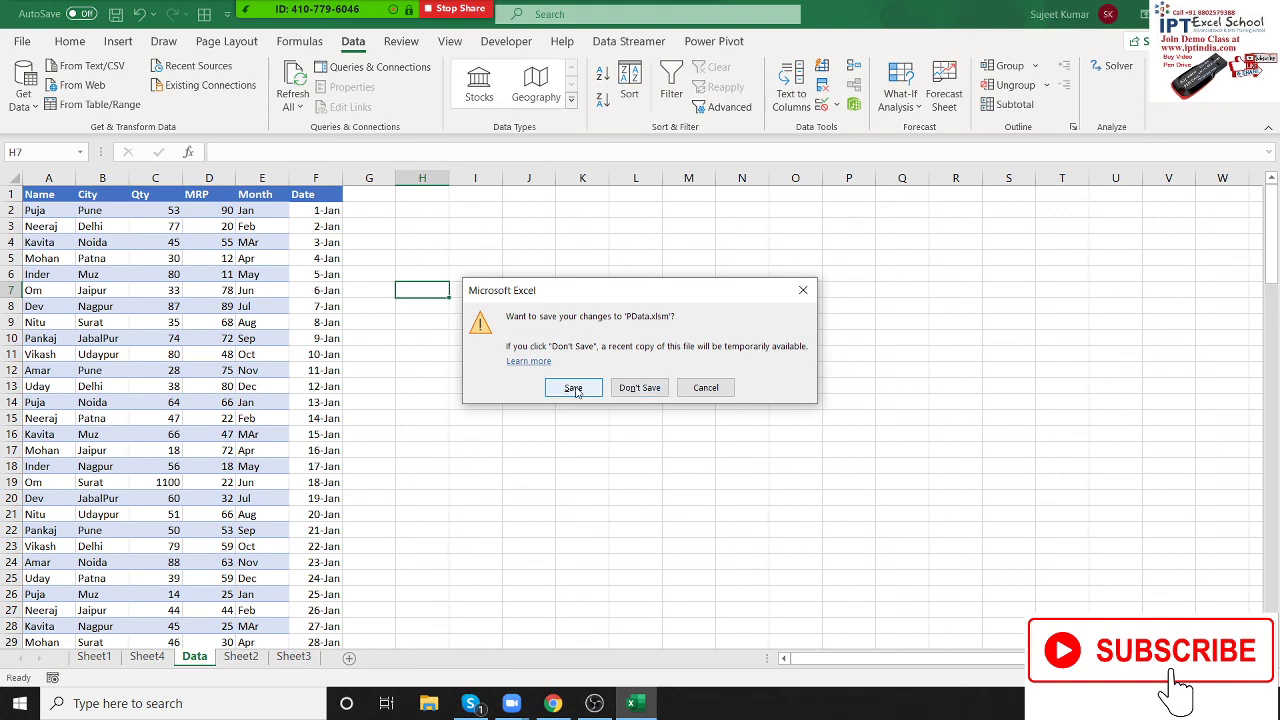
{"action": "left_click", "coordinate": [625, 387]}
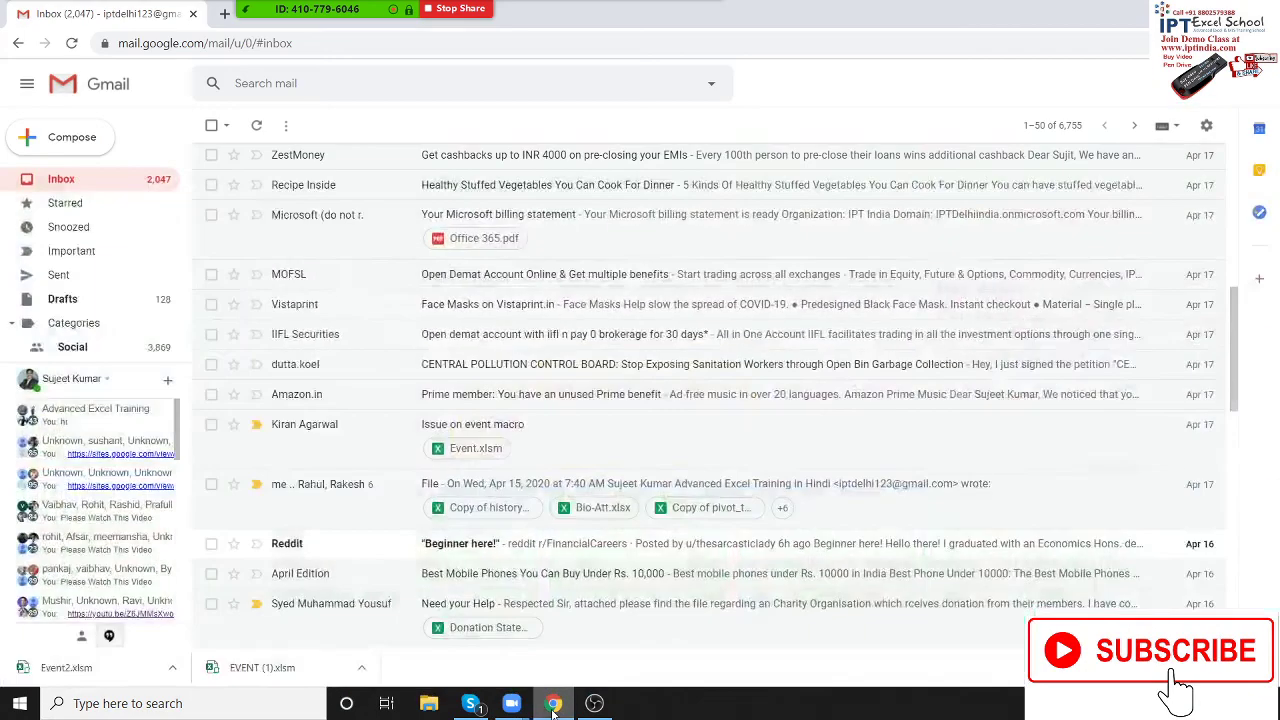
Step: Reply 'no' in the open Skype chat
{"action": "left_click", "coordinate": [552, 703]}
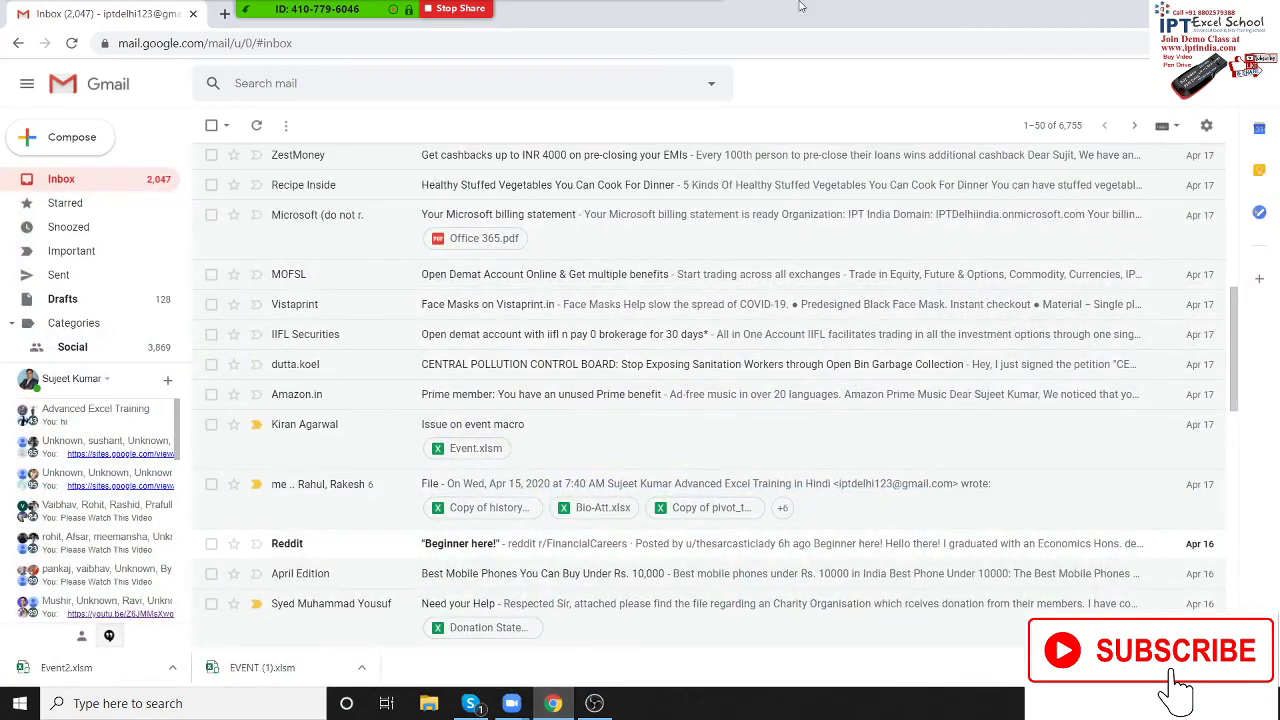
{"action": "mouse_move", "coordinate": [360, 10]}
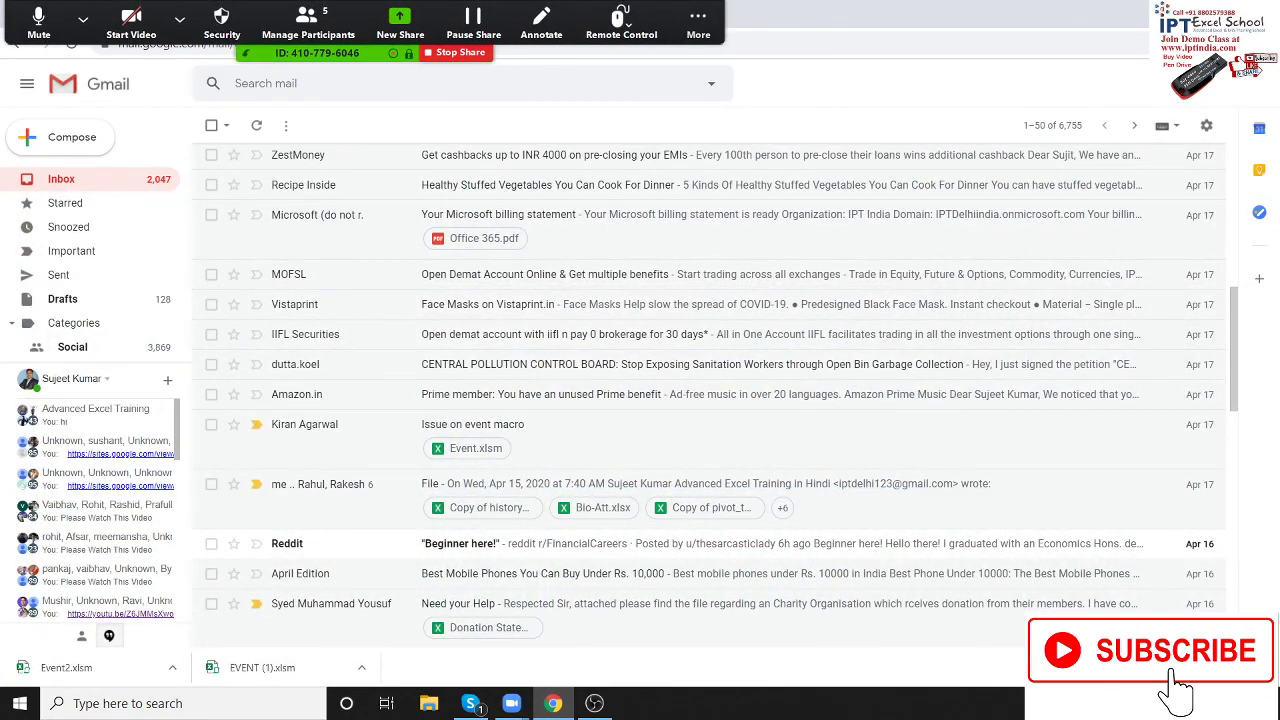
{"action": "key", "text": "super+d"}
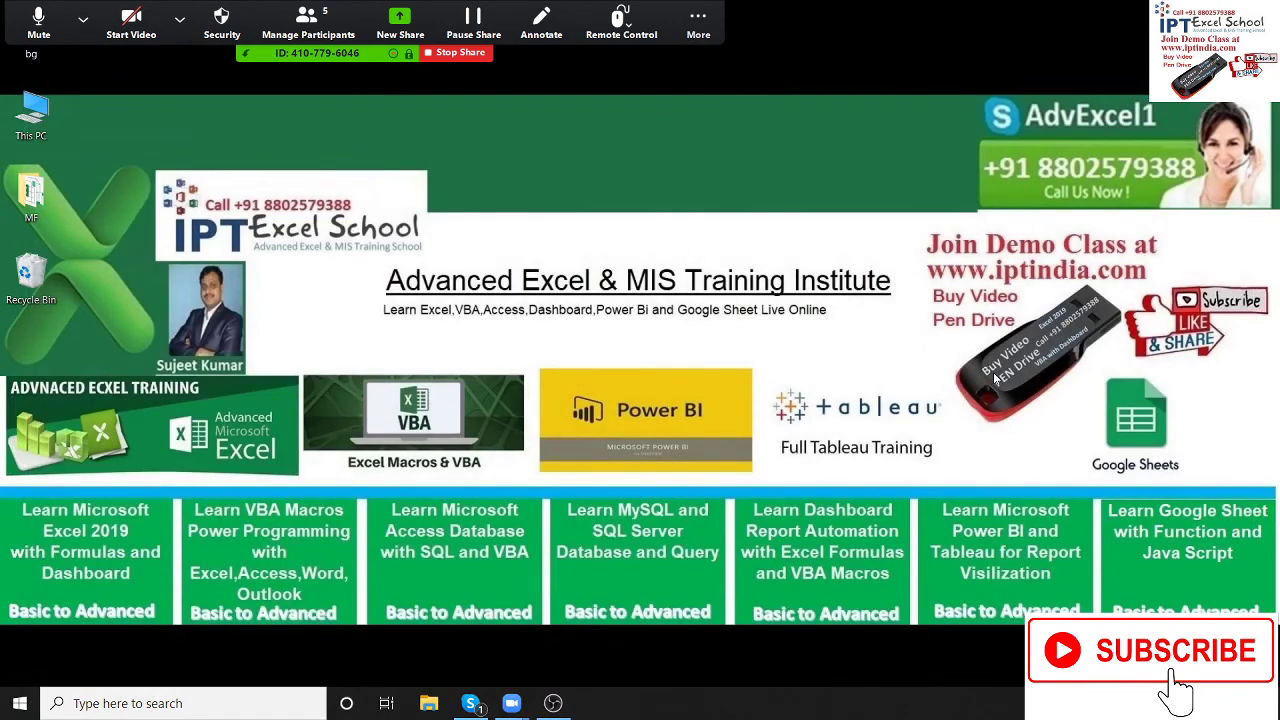
{"action": "left_click", "coordinate": [466, 703]}
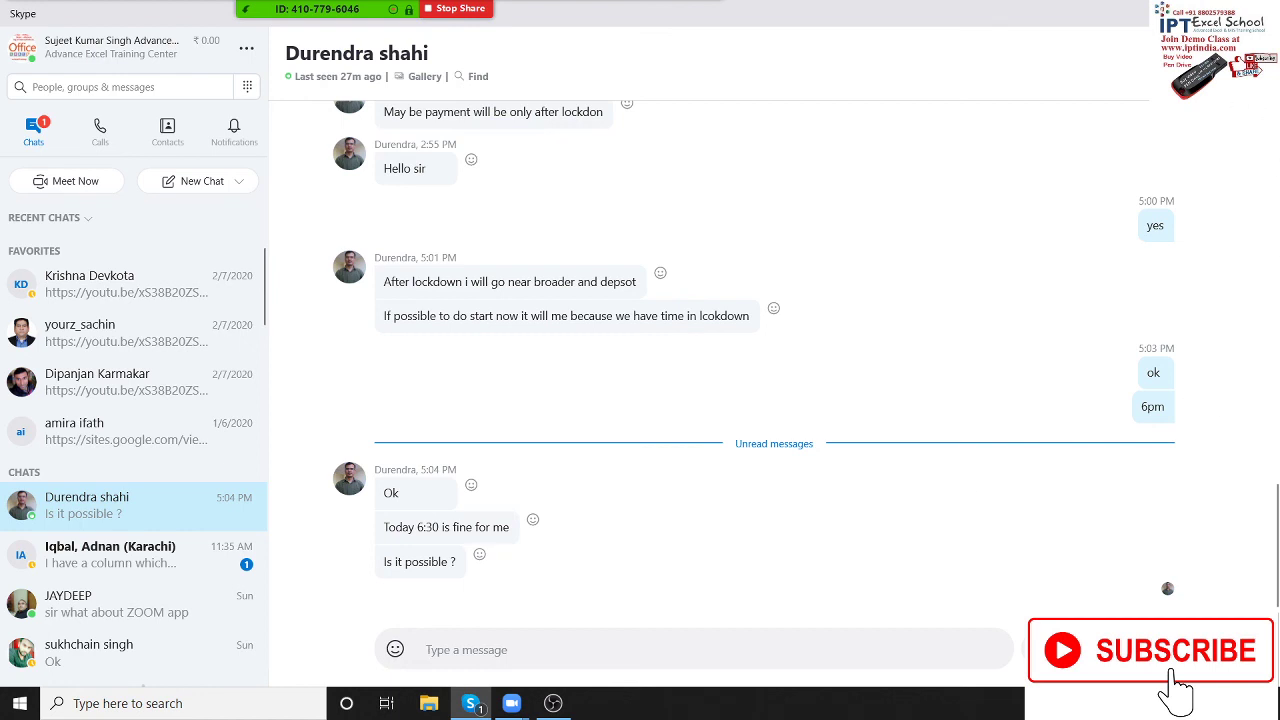
{"action": "type", "text": "no"}
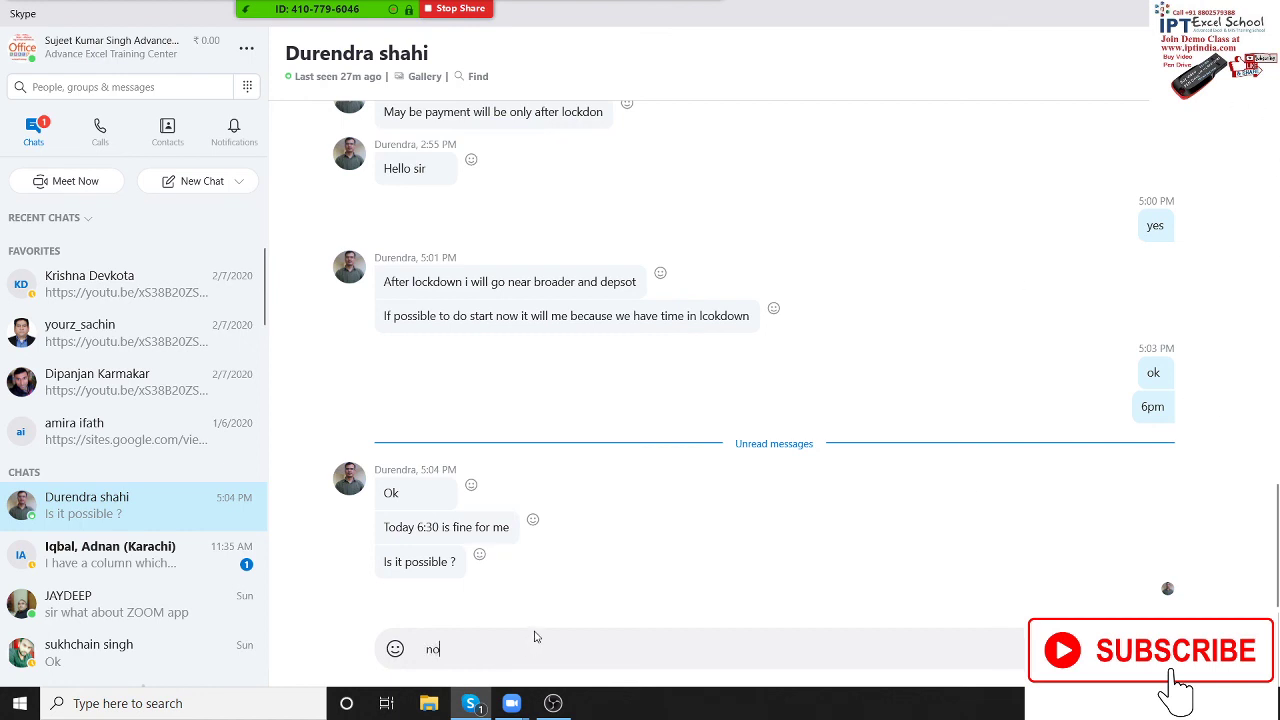
{"action": "key", "text": "Return"}
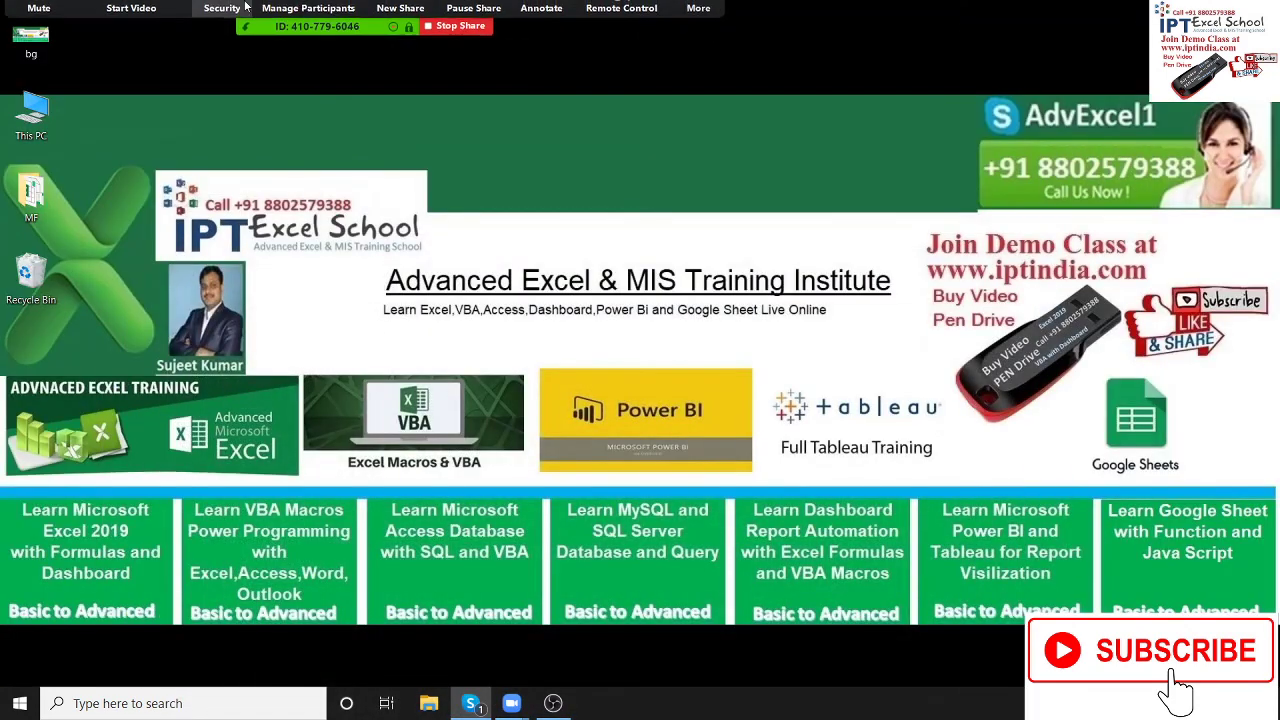
Step: End the Zoom meeting for all participants
{"action": "left_click", "coordinate": [698, 20]}
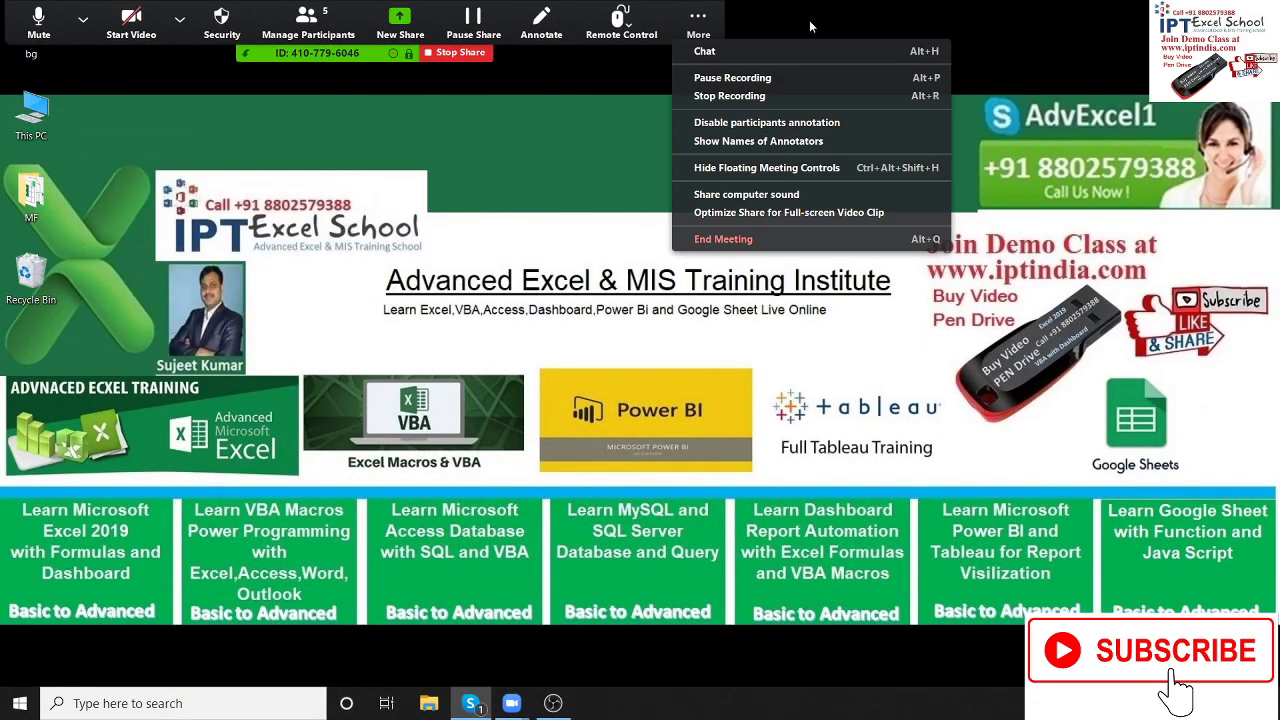
{"action": "left_click", "coordinate": [755, 242]}
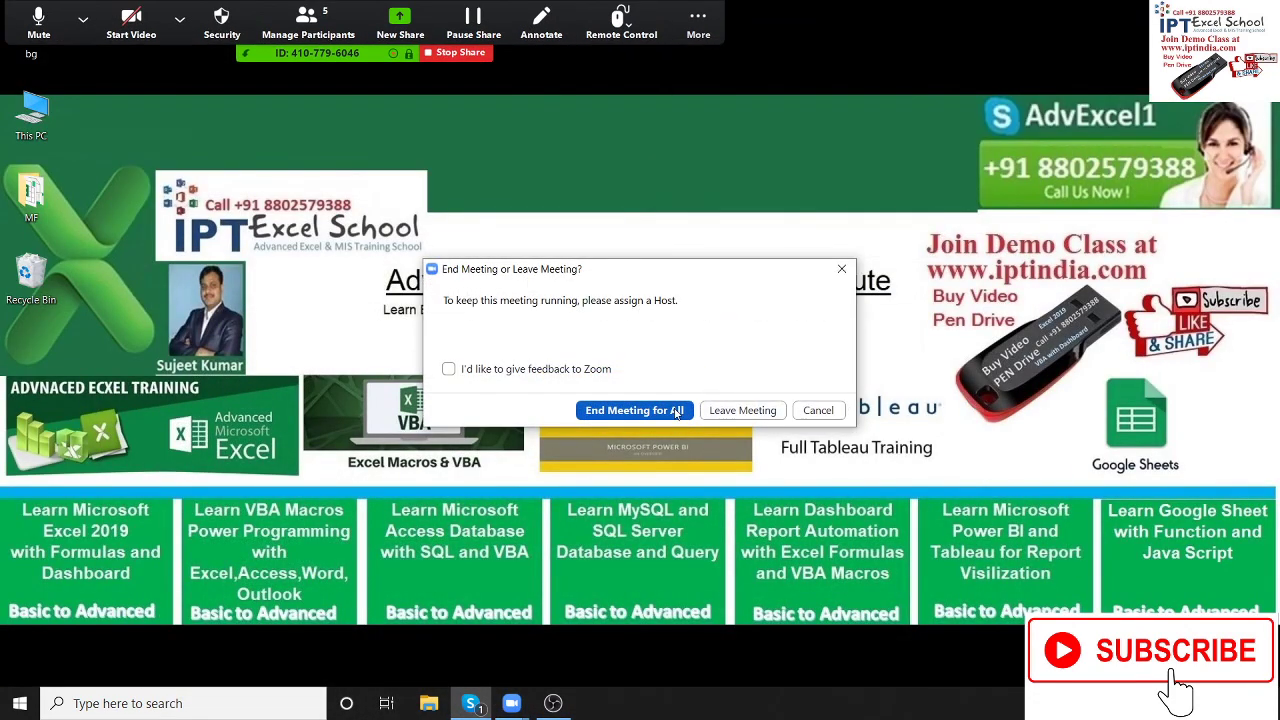
{"action": "left_click", "coordinate": [655, 410]}
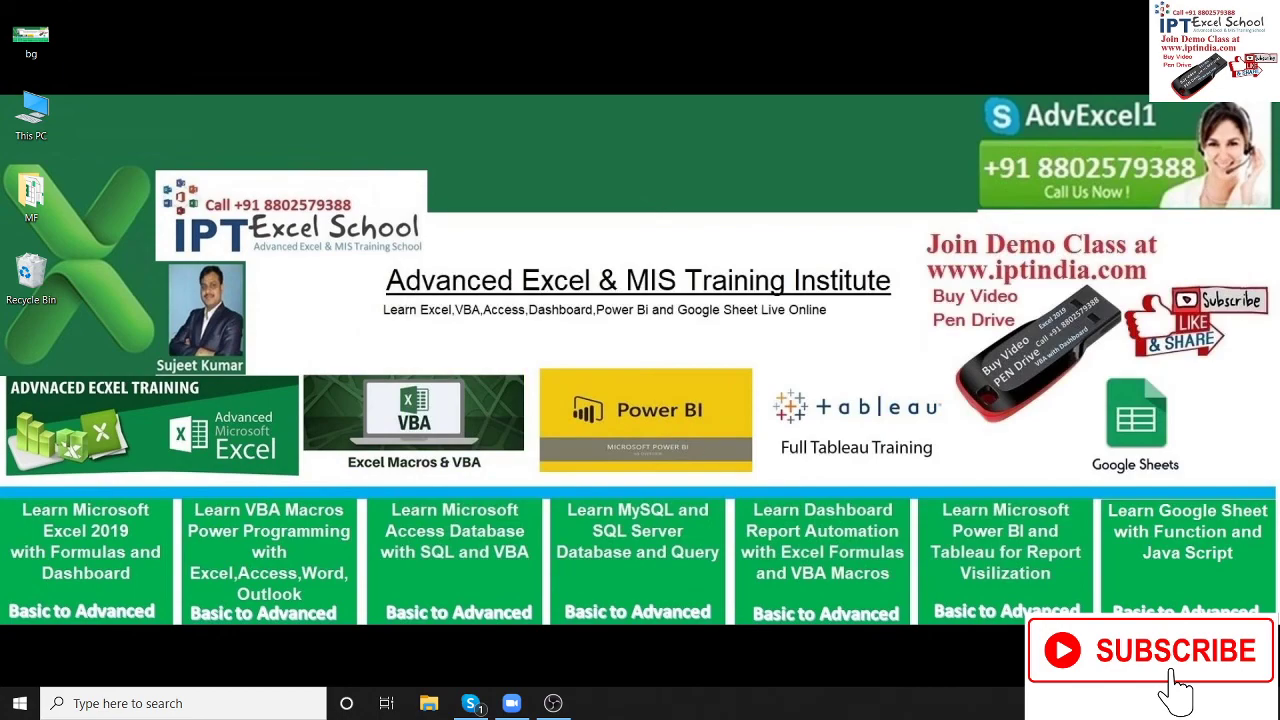